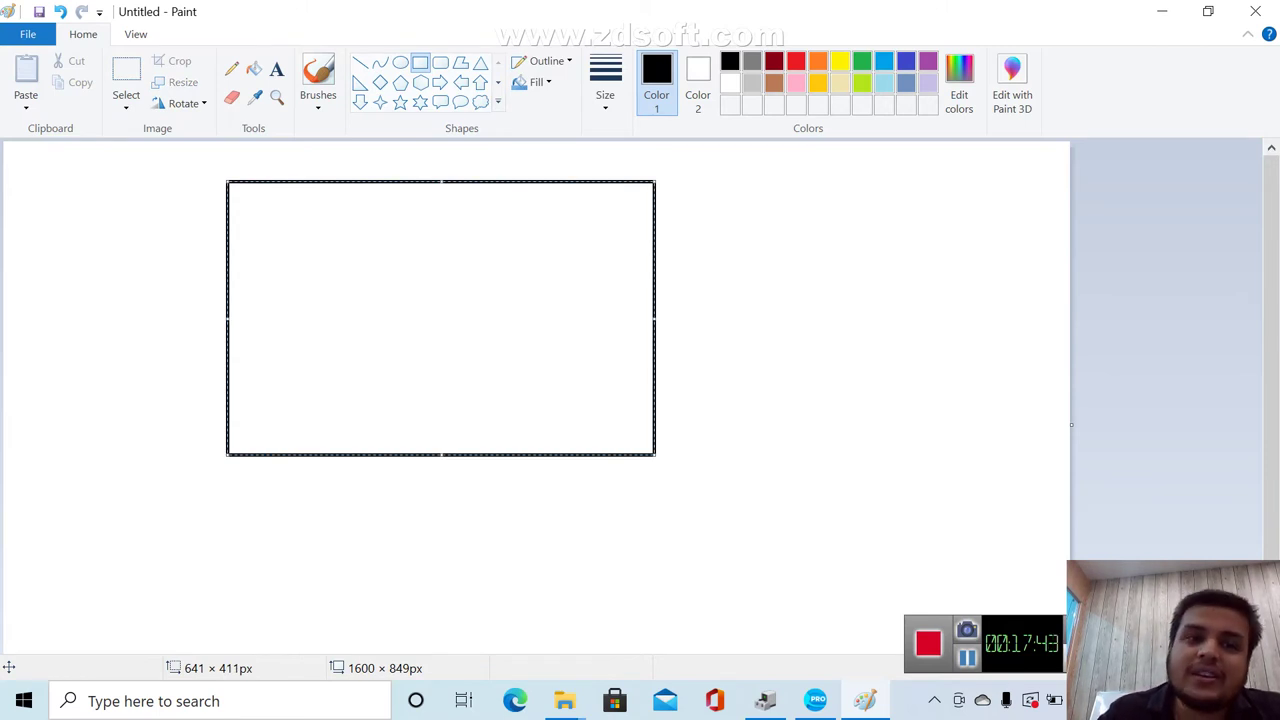
Add a text block inside the rectangle's upper-left area with the lines "PARTION CONFIG" and "GPT INFOR"
left_click(277, 69)
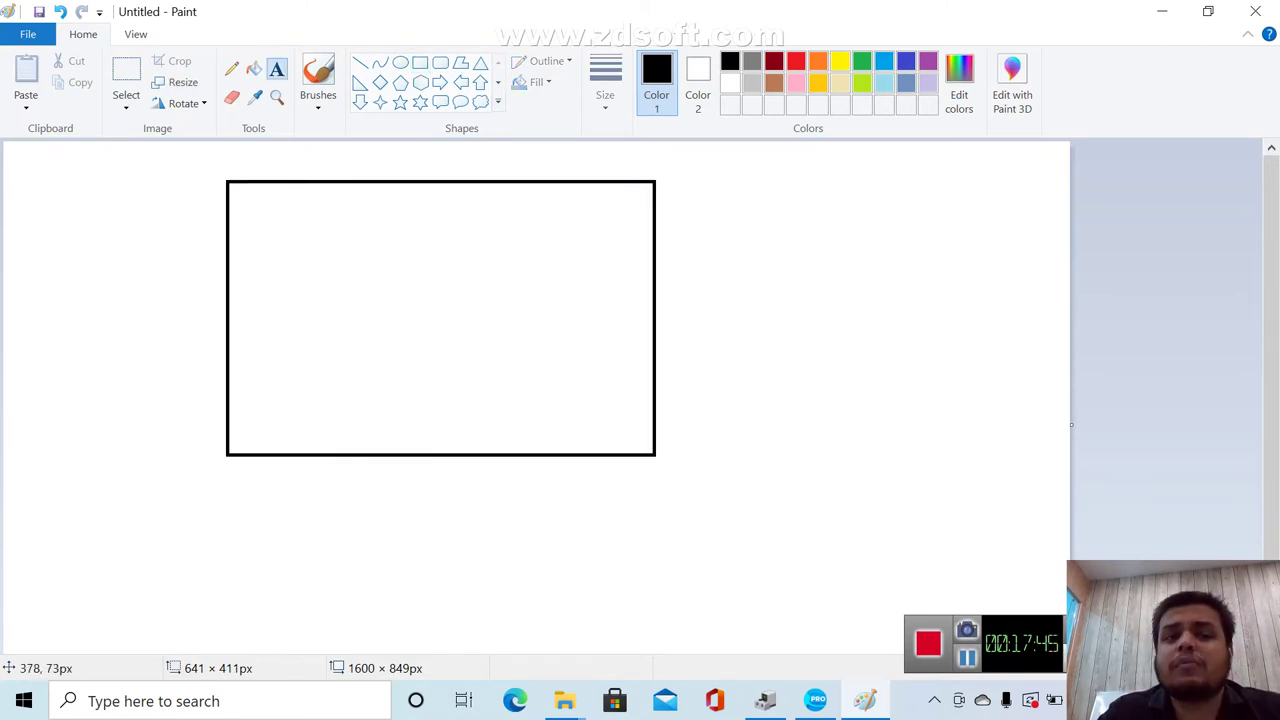
left_click_drag(249, 212, 449, 320)
type("PARTION")
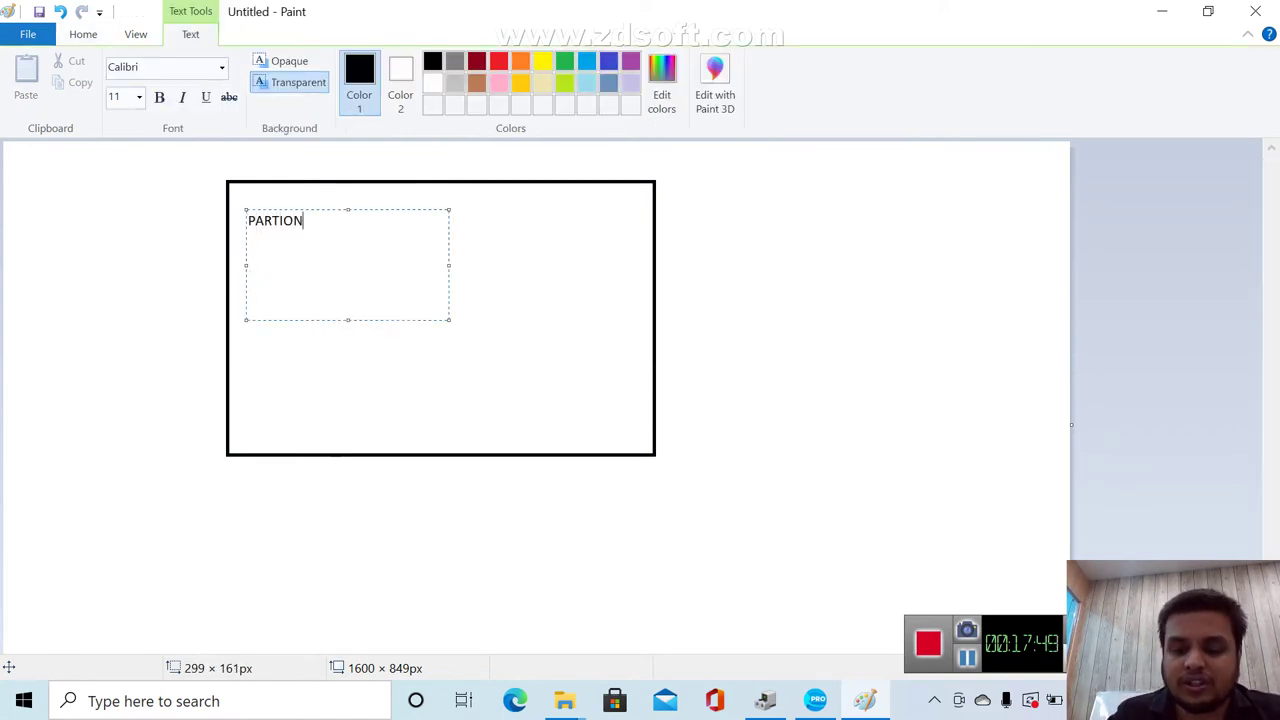
key("Return")
type("CONFIG")
key("Return")
type("GPT INFOR")
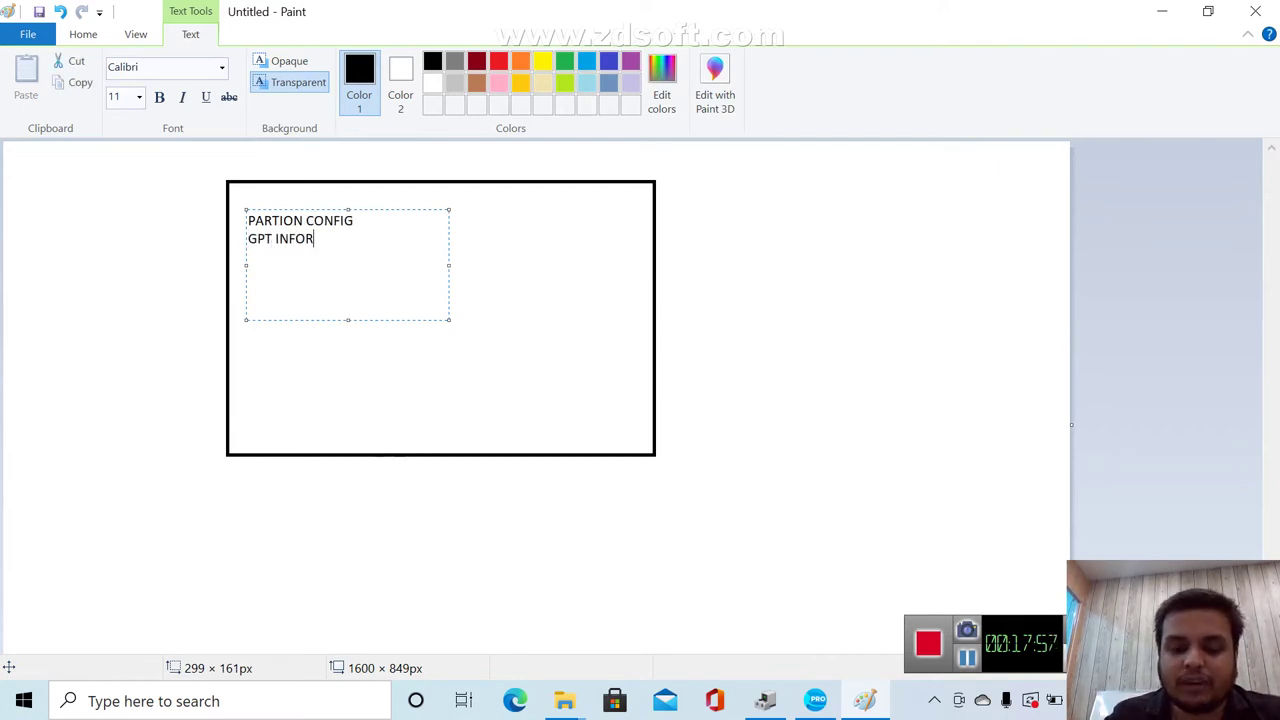
Add the lines "USER ARE PAARTION" and "SYSTEM FILES" to the text block, leaving its box about 181 × 117 px
key("Return")
type("USER ARE")
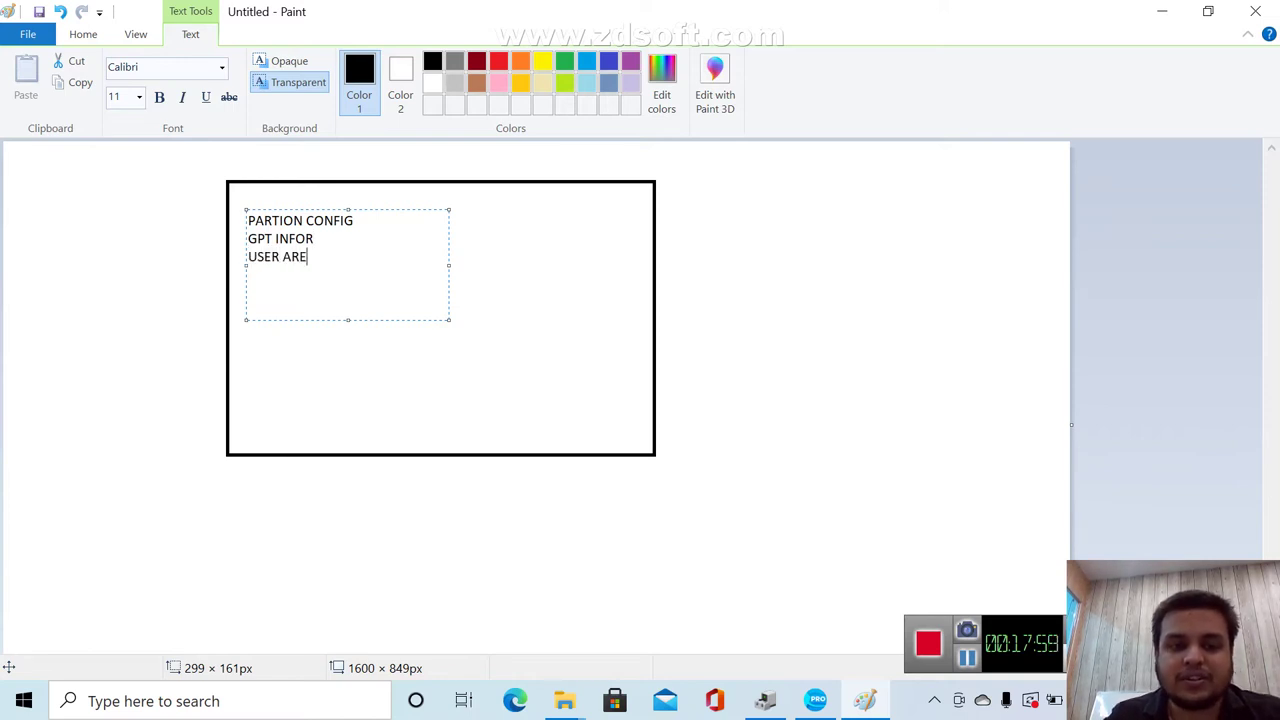
type(" PAARTION")
key("Return")
type("SYSTEM FILES")
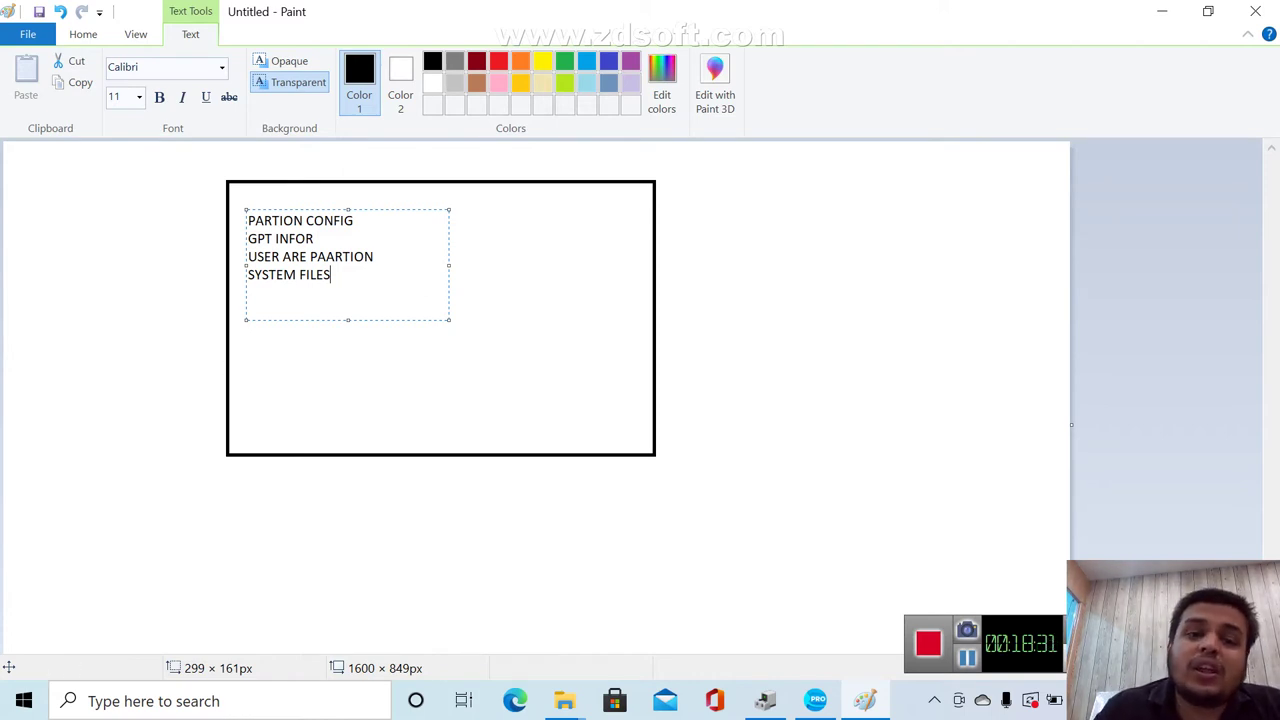
left_click_drag(331, 275, 248, 215)
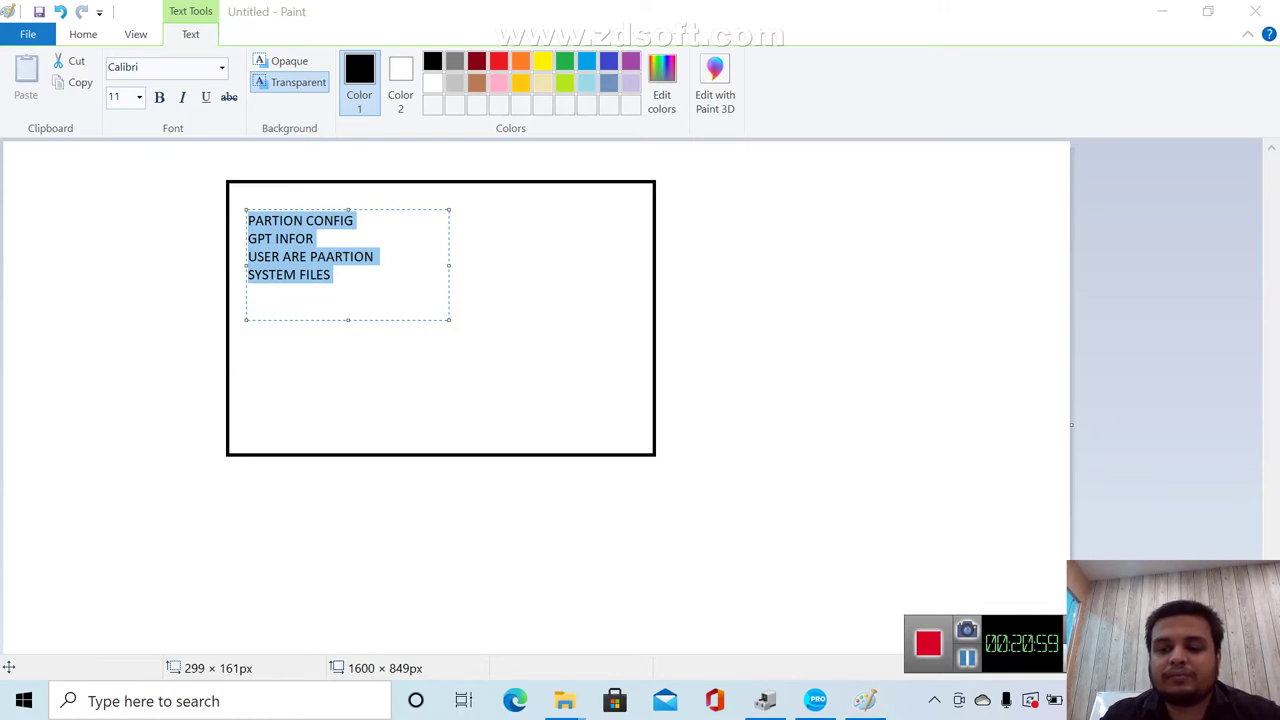
key("ctrl+z")
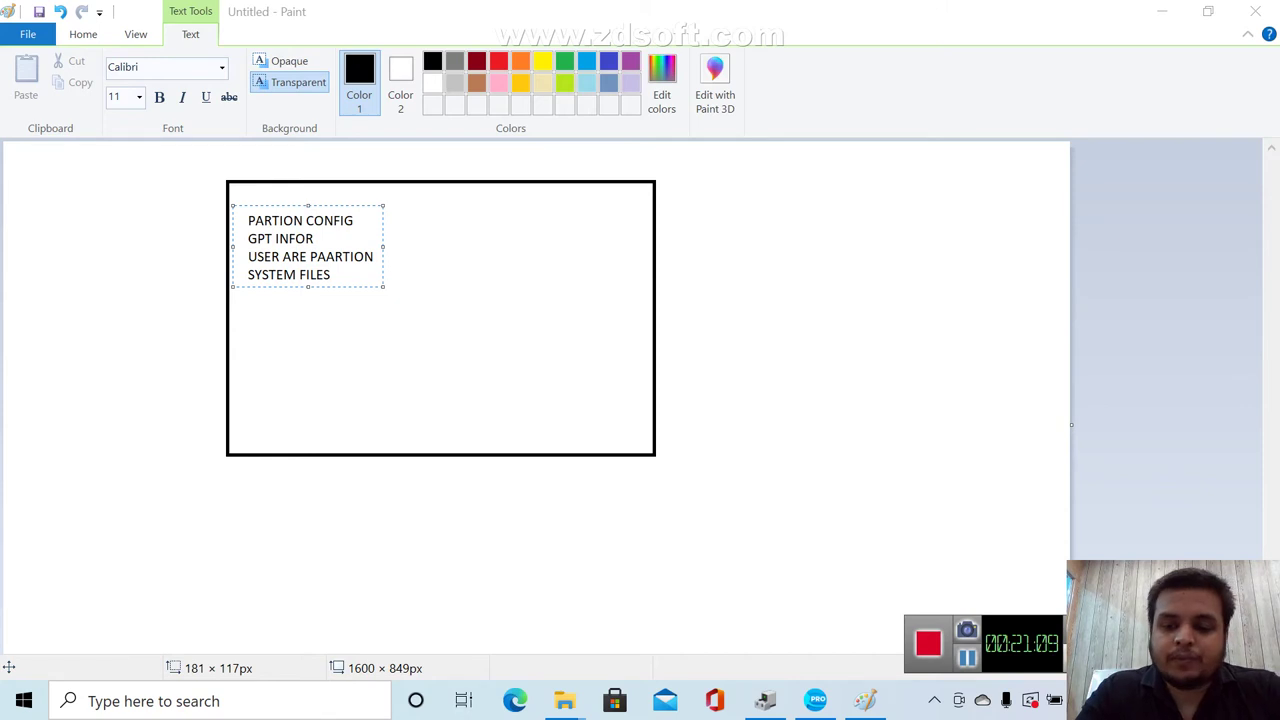
Switch to Medusa Pro, connect to the eMMC and check the log's Android release, partition config and enabled boot partition
left_click(816, 700)
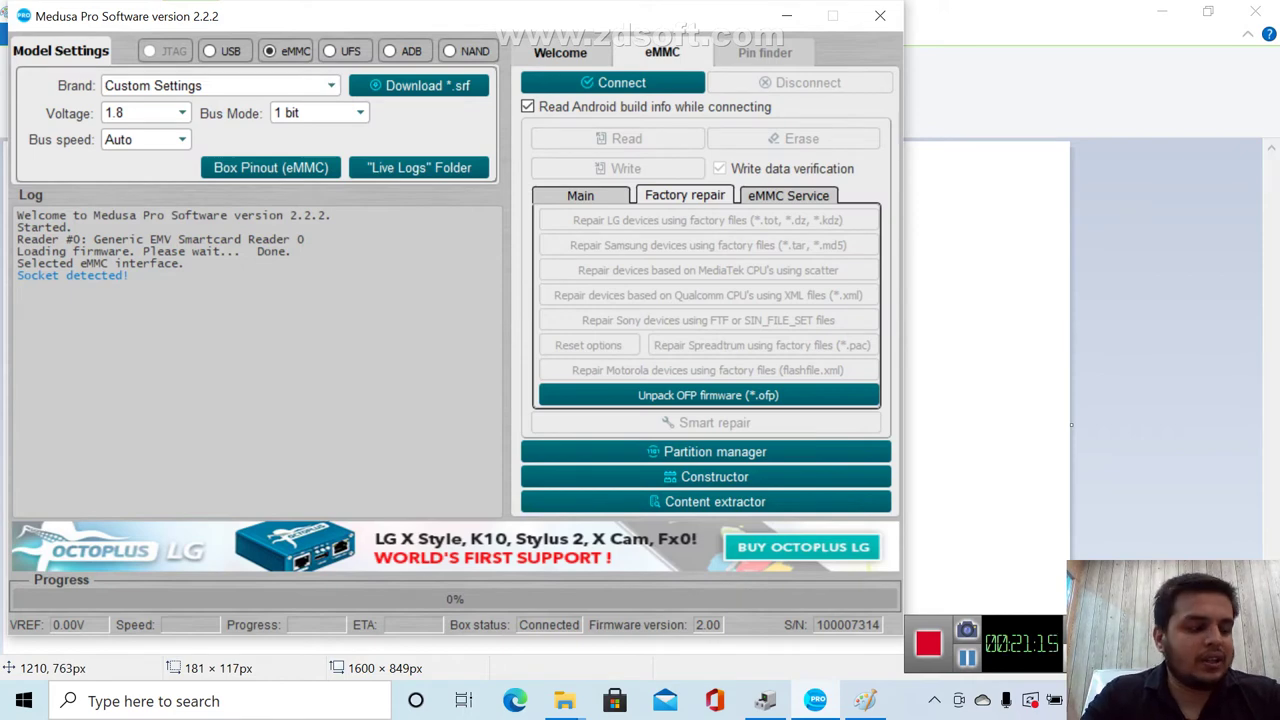
left_click(612, 82)
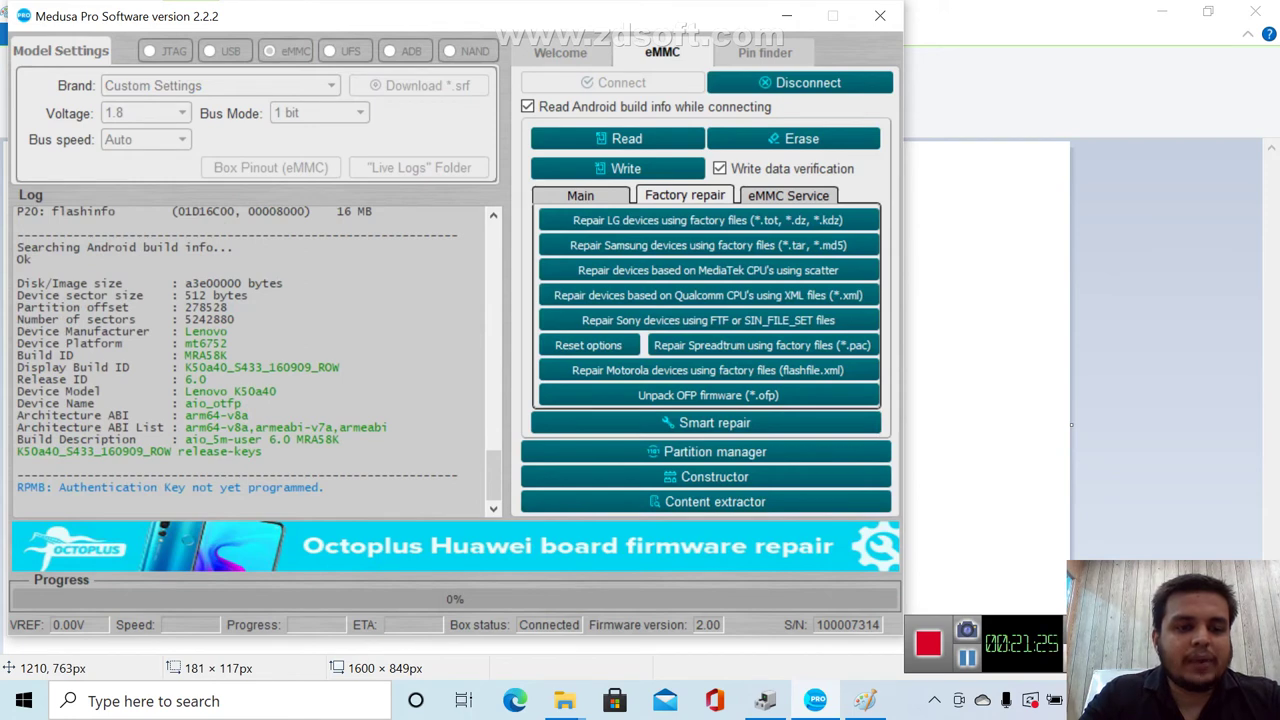
left_click_drag(185, 332, 184, 380)
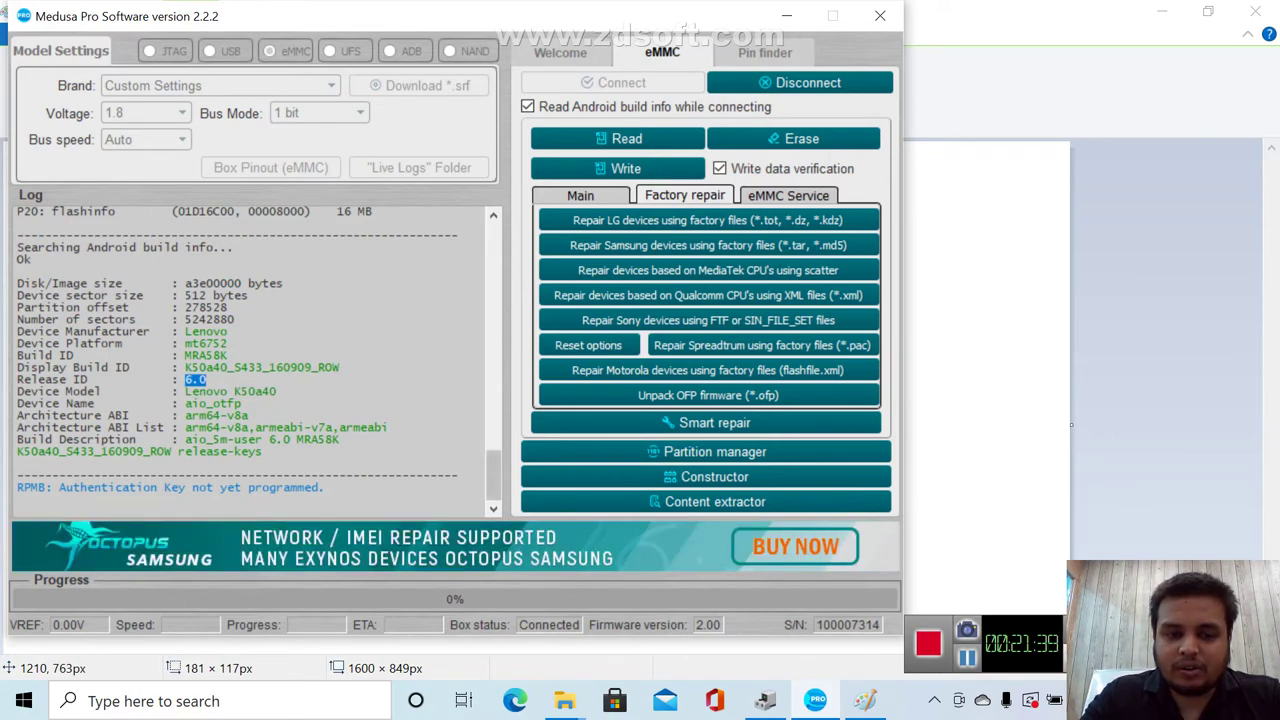
scroll(250, 360, "up", 10)
scroll(250, 360, "up", 10)
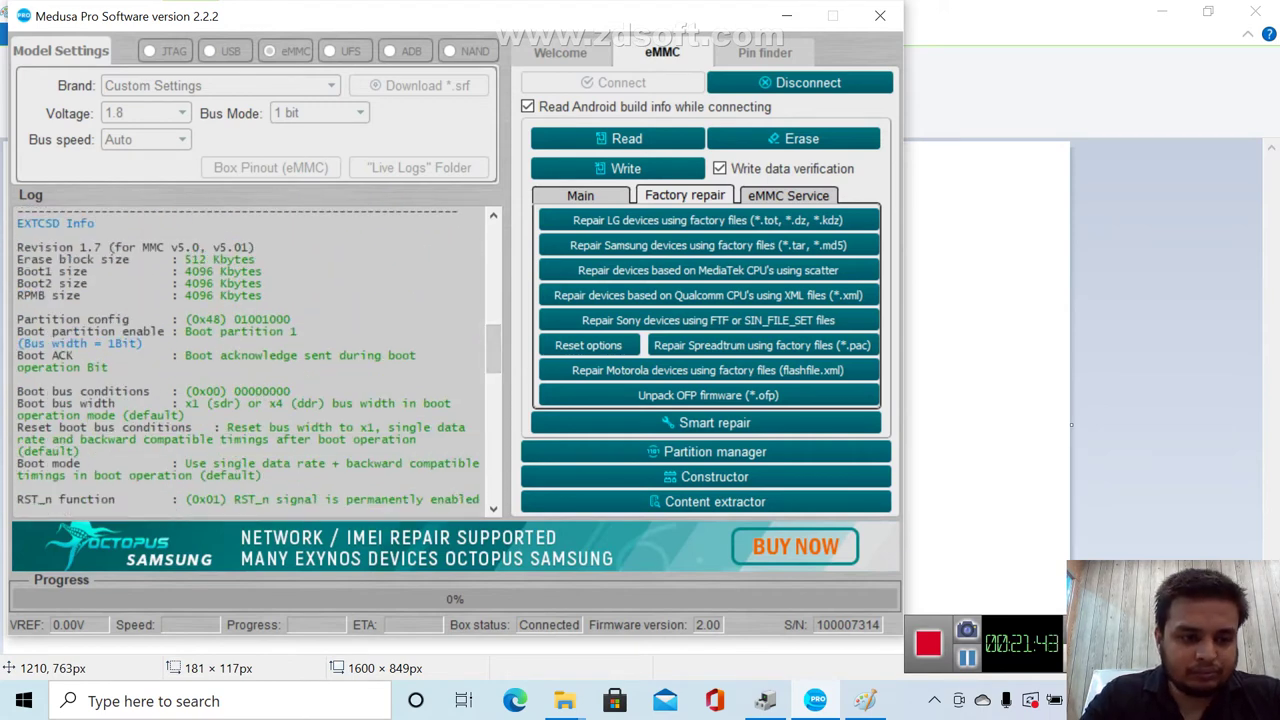
left_click_drag(17, 319, 129, 320)
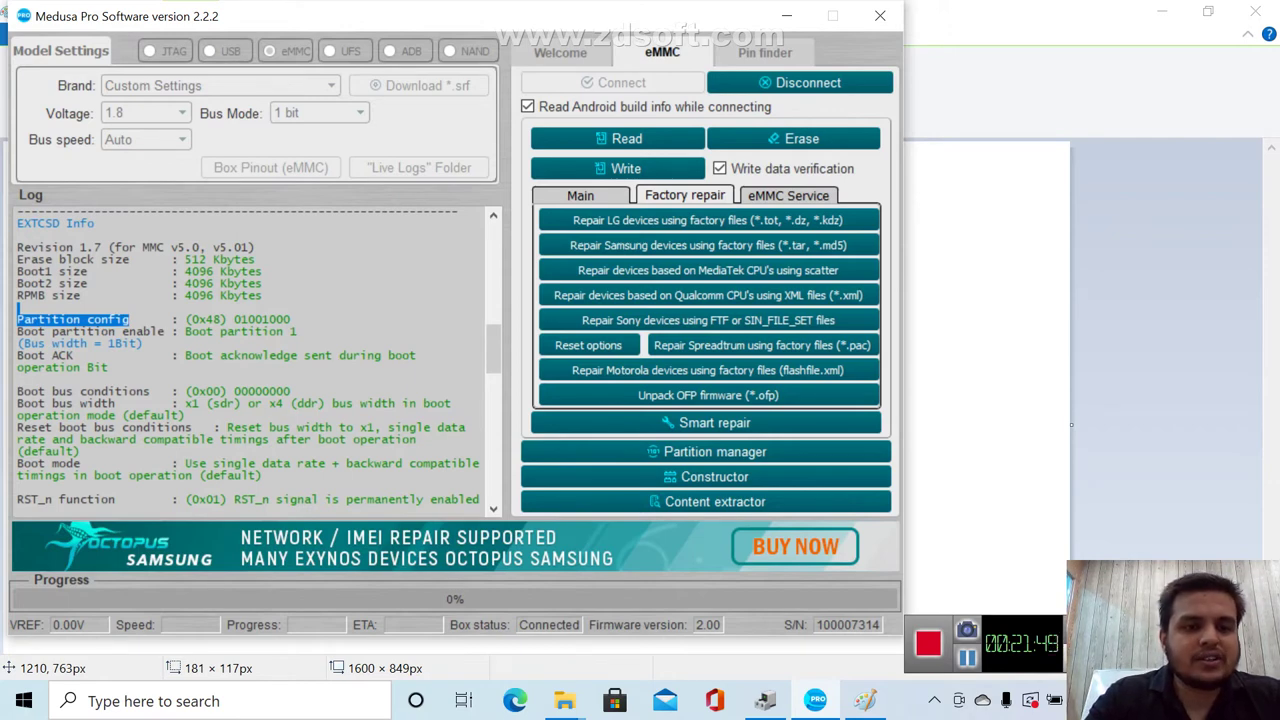
left_click_drag(184, 331, 144, 344)
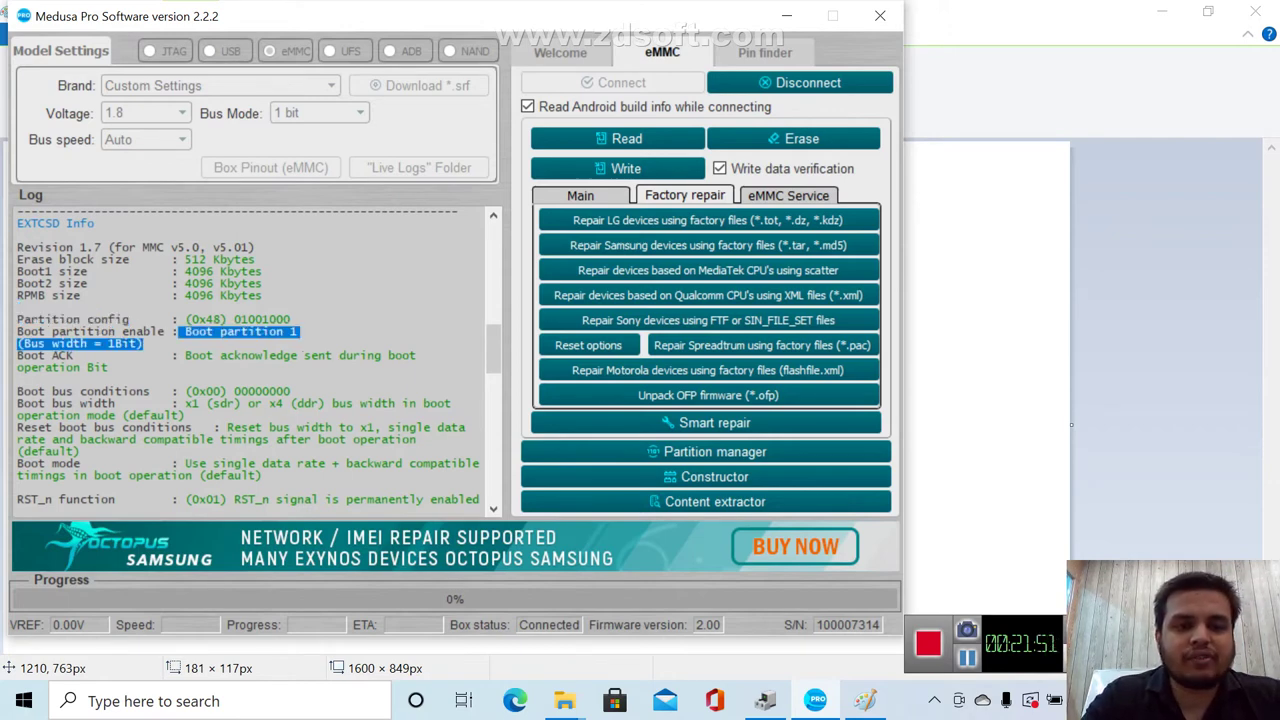
Back in Paint, add a second text block below the first reading "MTK:BOOT1", "SPD:BOOT2" and "QUALLCOUM:-USERARE"
left_click(954, 320)
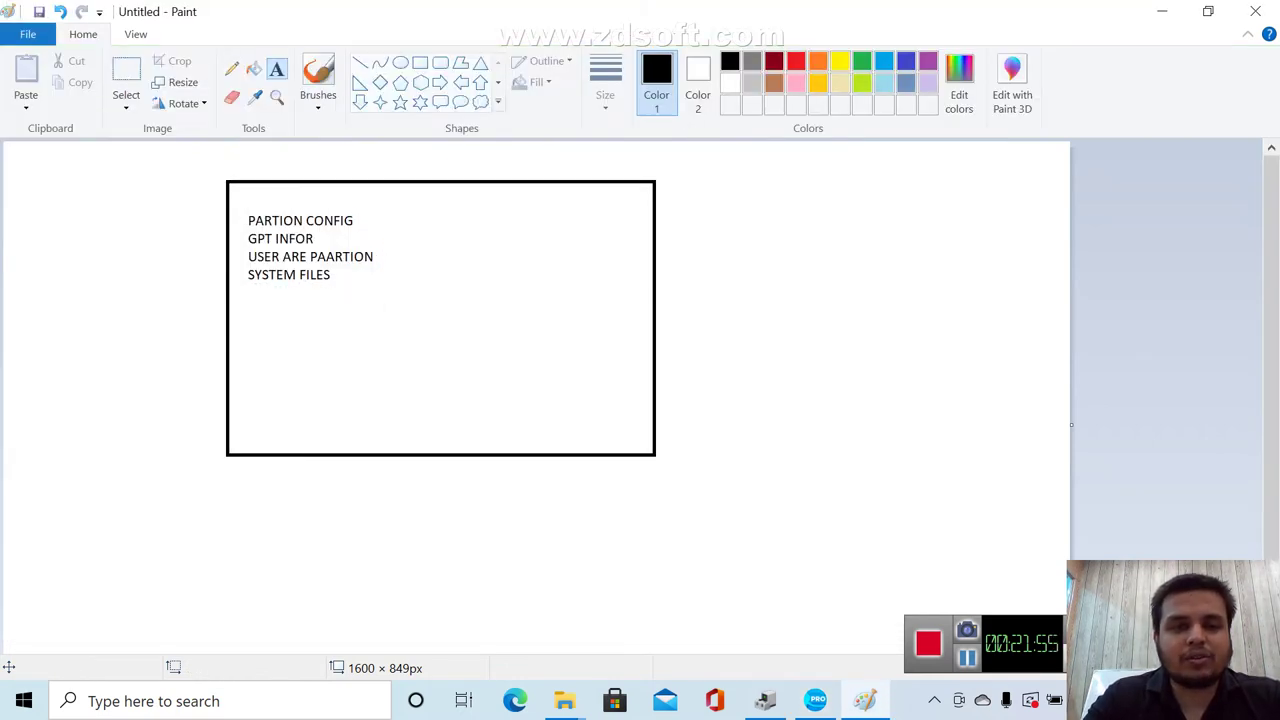
left_click_drag(248, 310, 464, 430)
type("MTK:BOOT1 ")
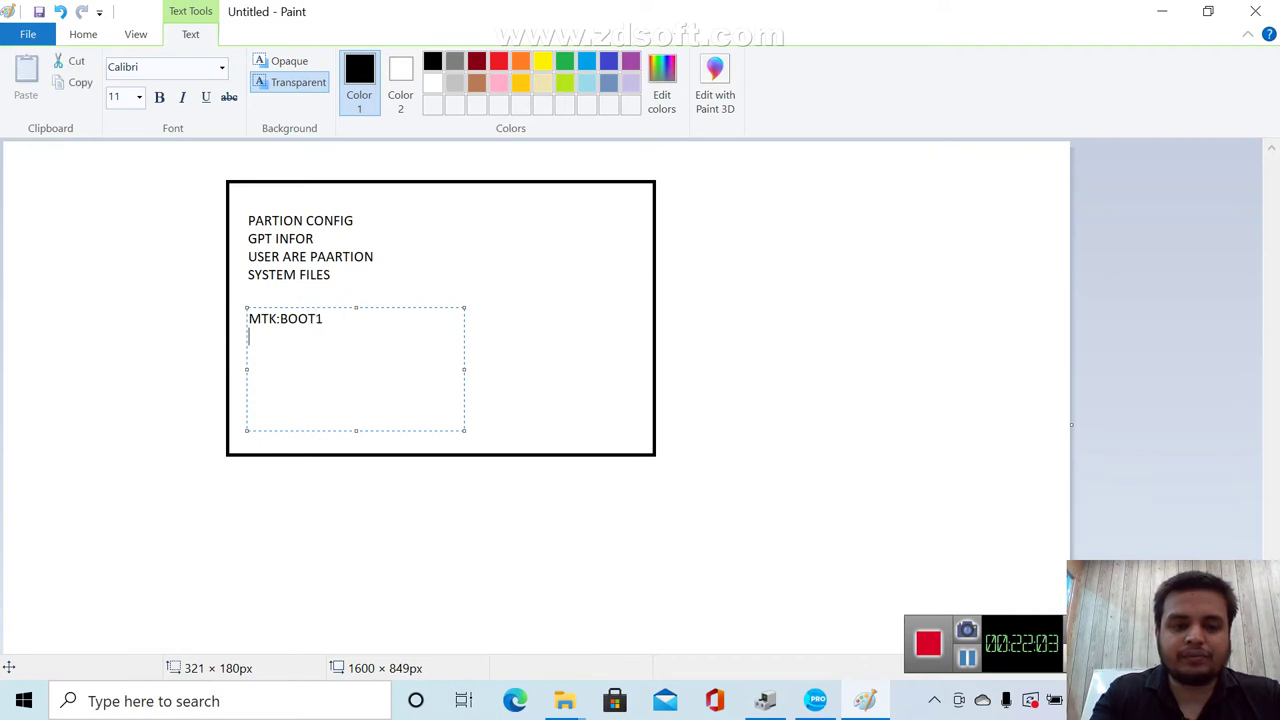
type("SPD")
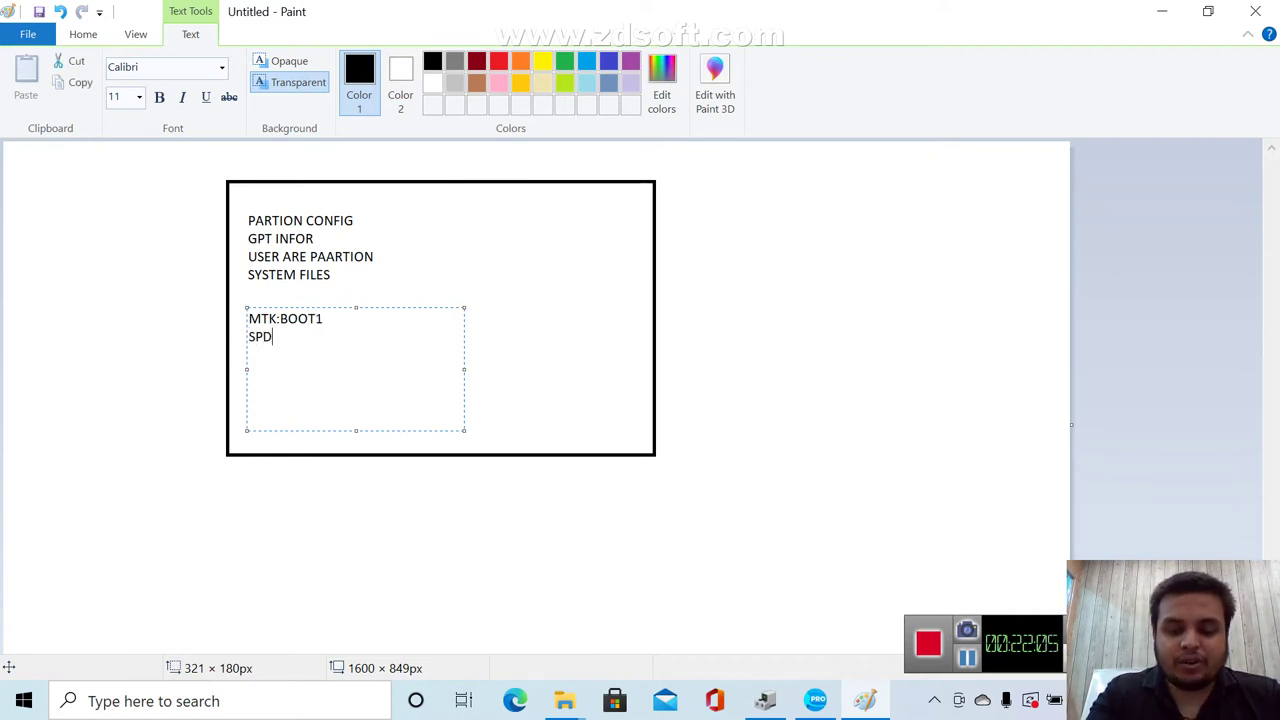
type(":")
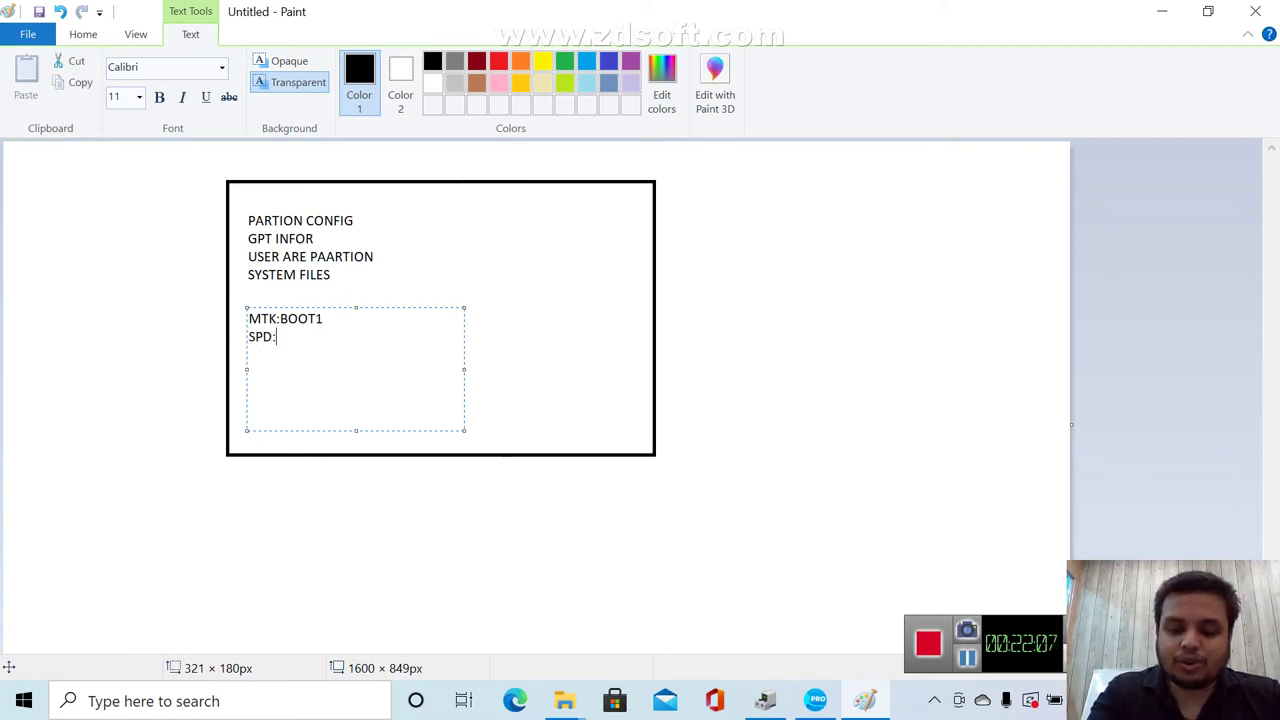
type("BOOT2")
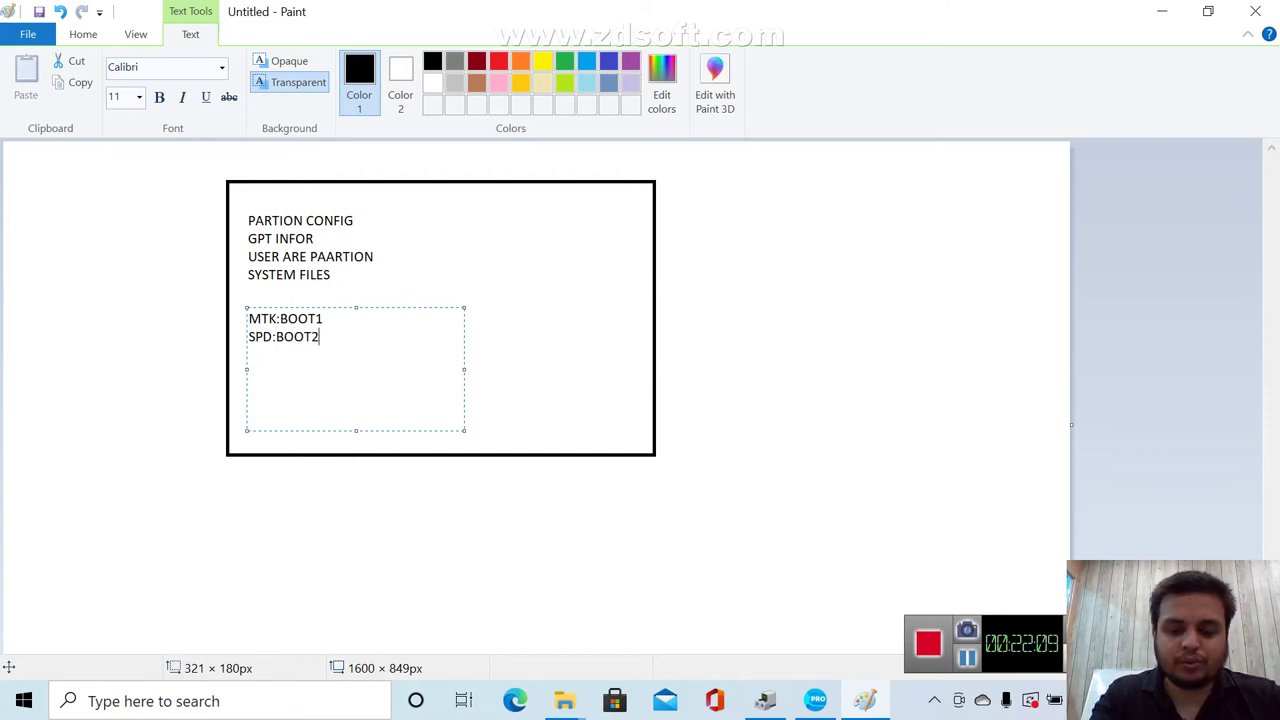
key("Return")
type("QUALLC")
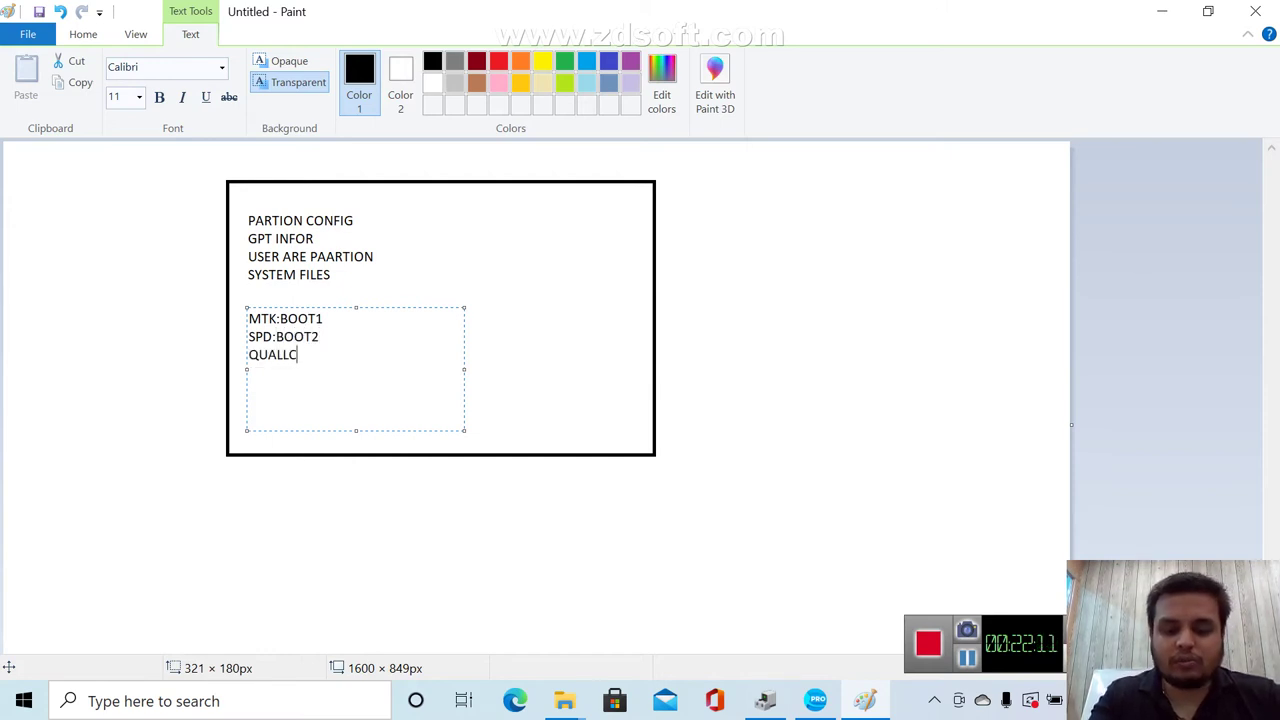
type("OUM:")
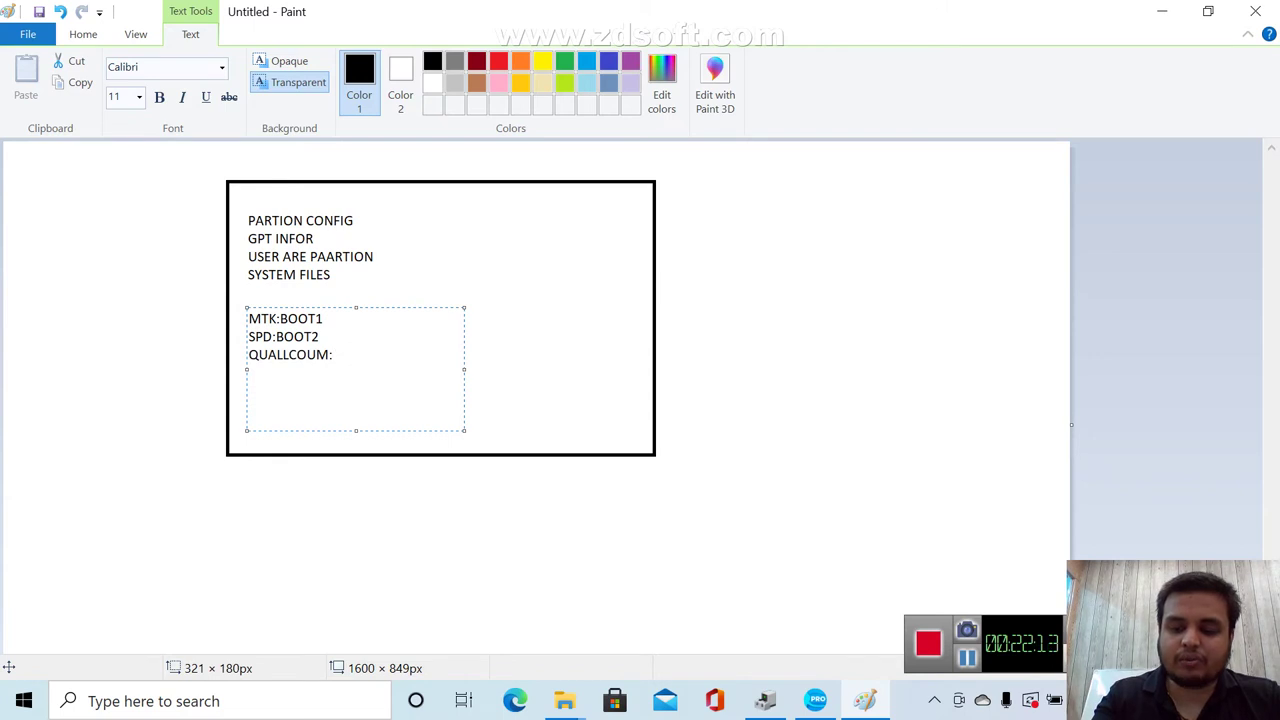
type("-USERARE")
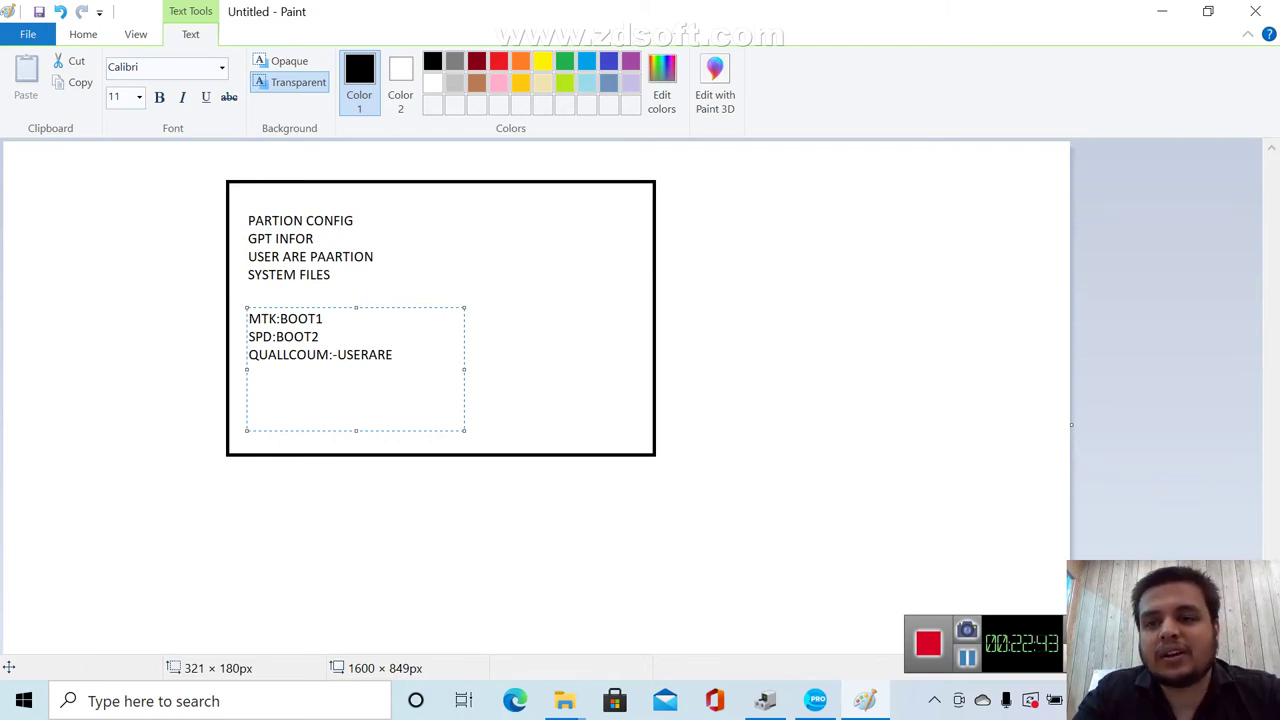
Return to Medusa Pro, start reading Boot Area Partition 1 and create a LENOVO folder on the Desktop as the save location
left_click(1162, 11)
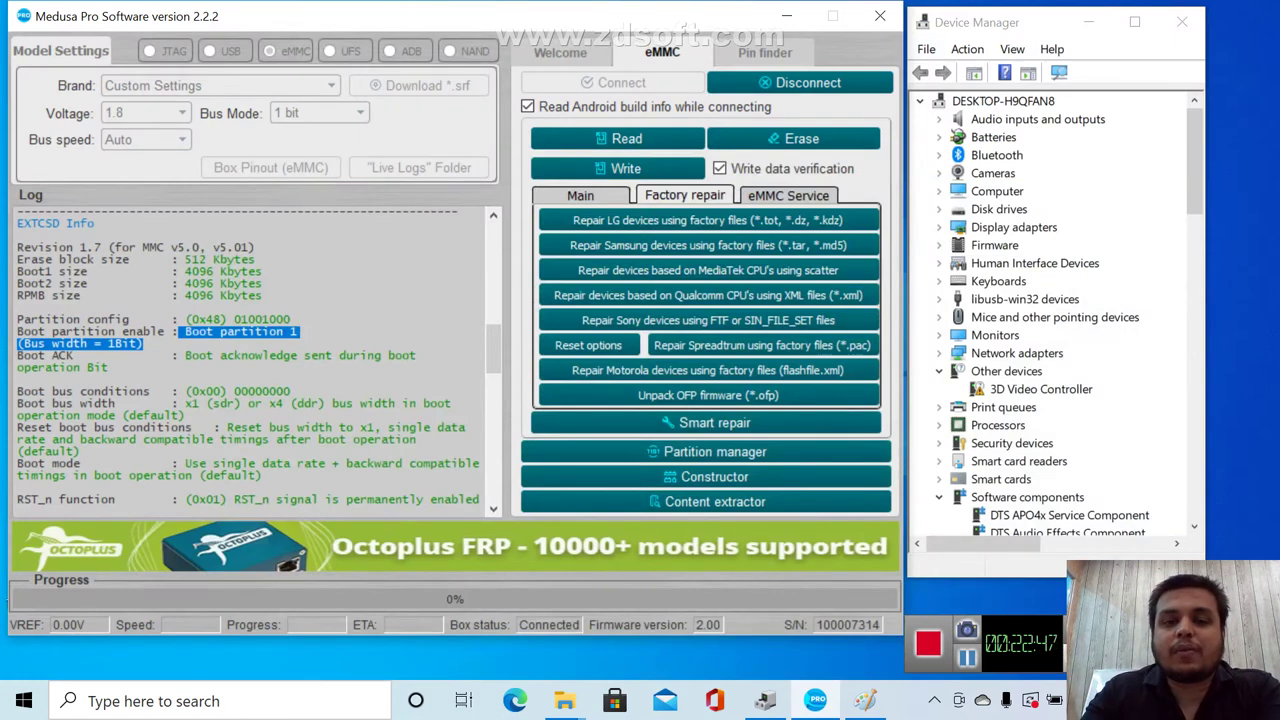
left_click(580, 195)
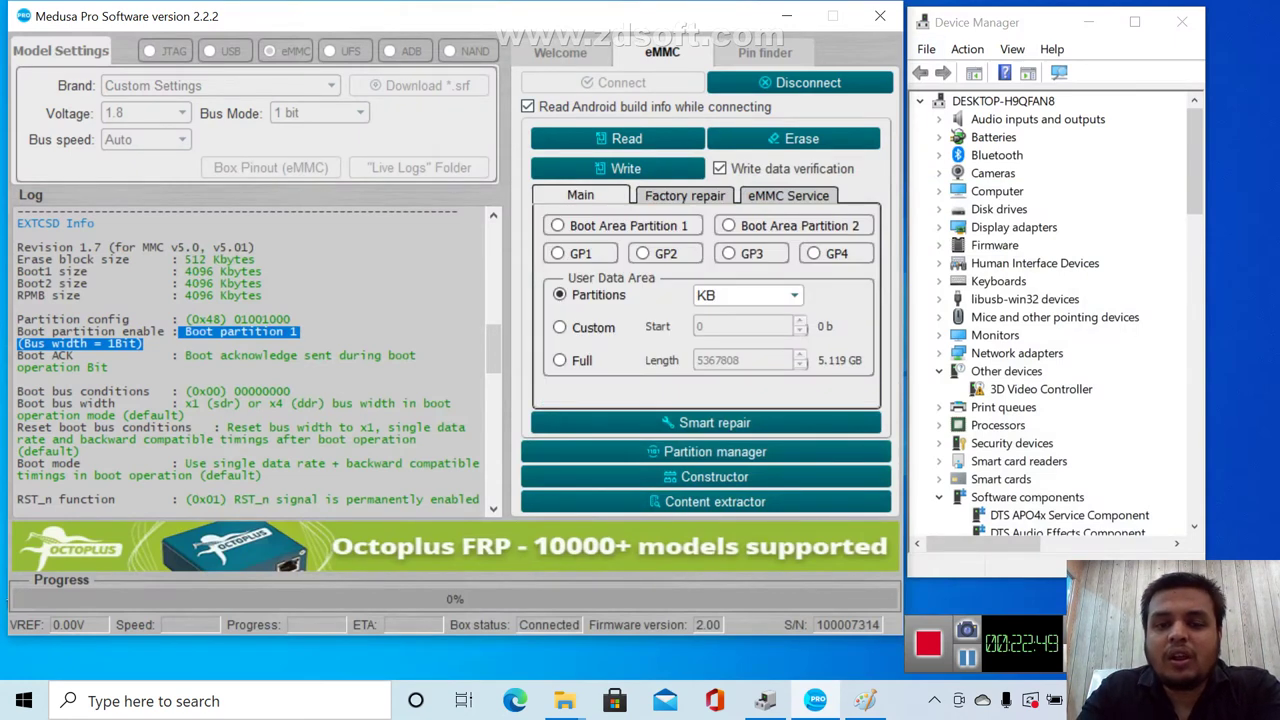
left_click(557, 225)
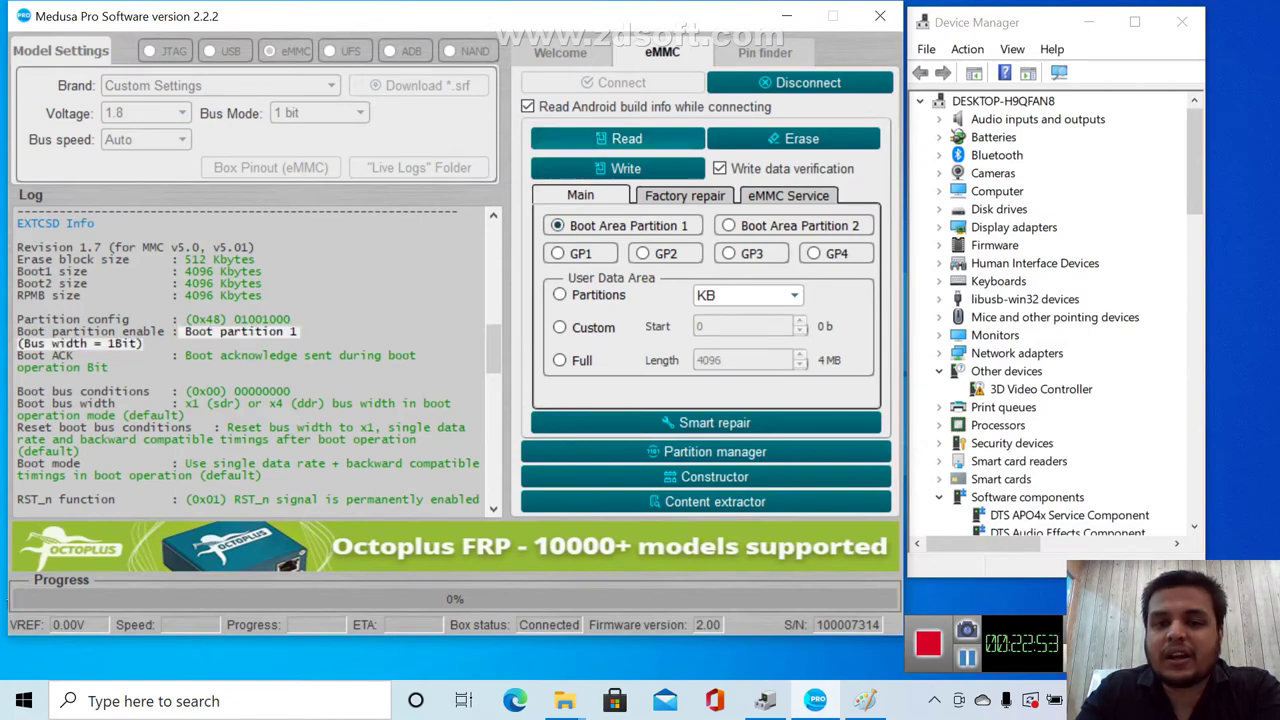
left_click(627, 138)
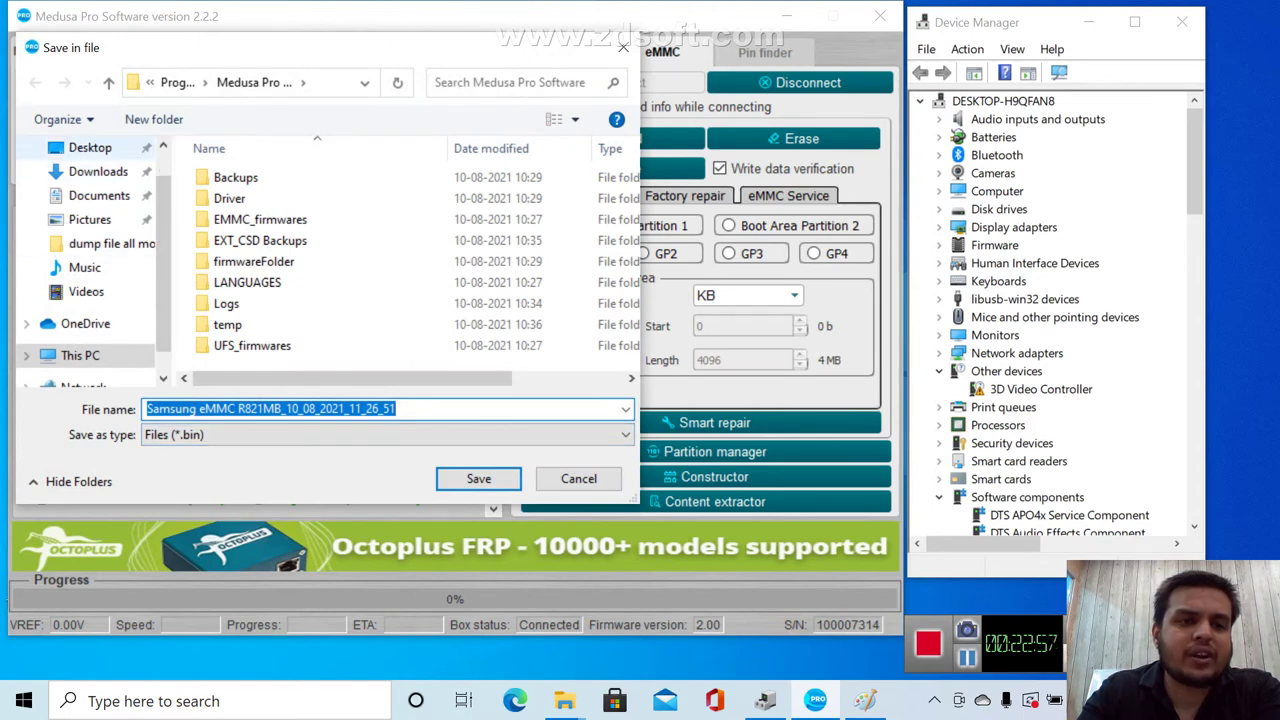
left_click(90, 147)
left_click(154, 119)
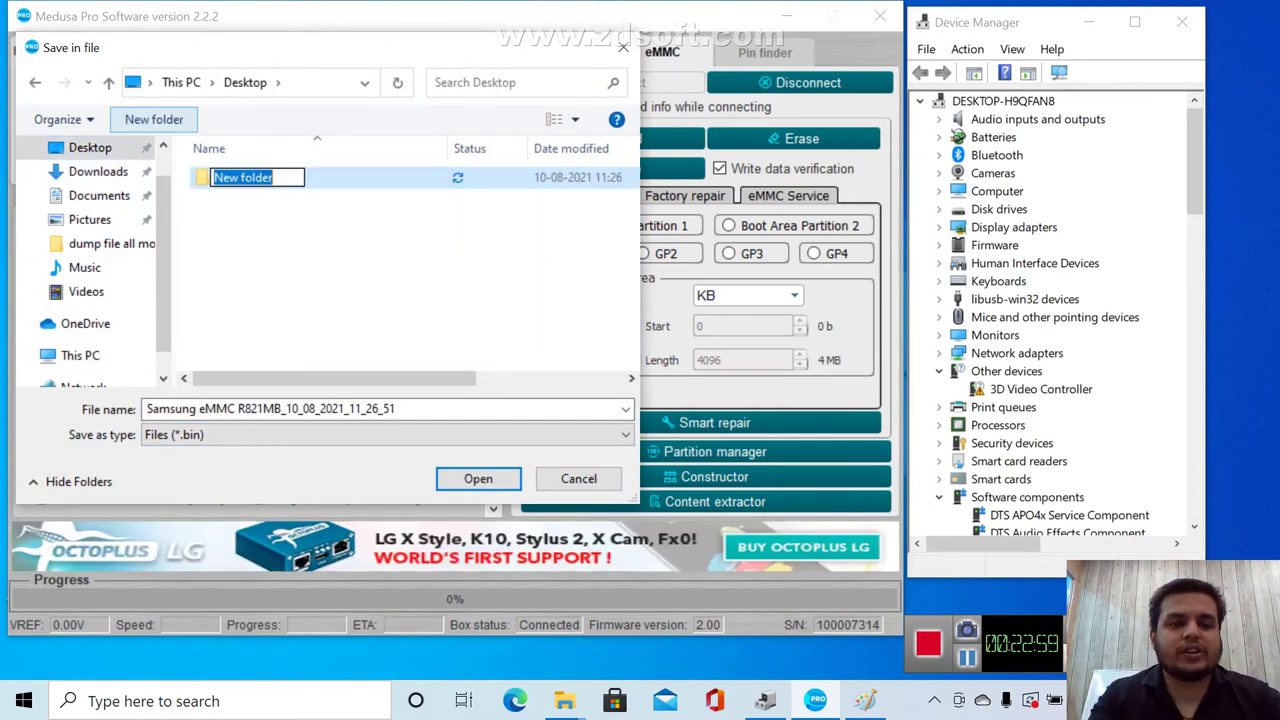
type("LENOVO")
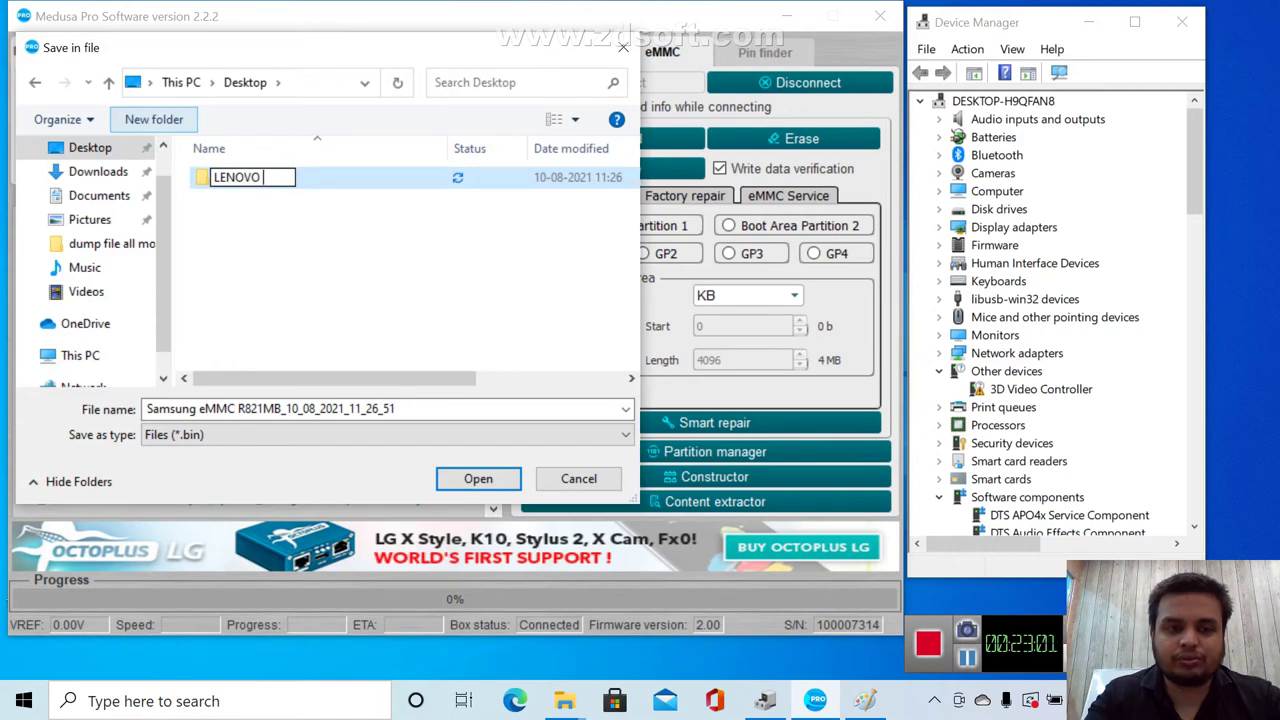
key("Return")
key("Return")
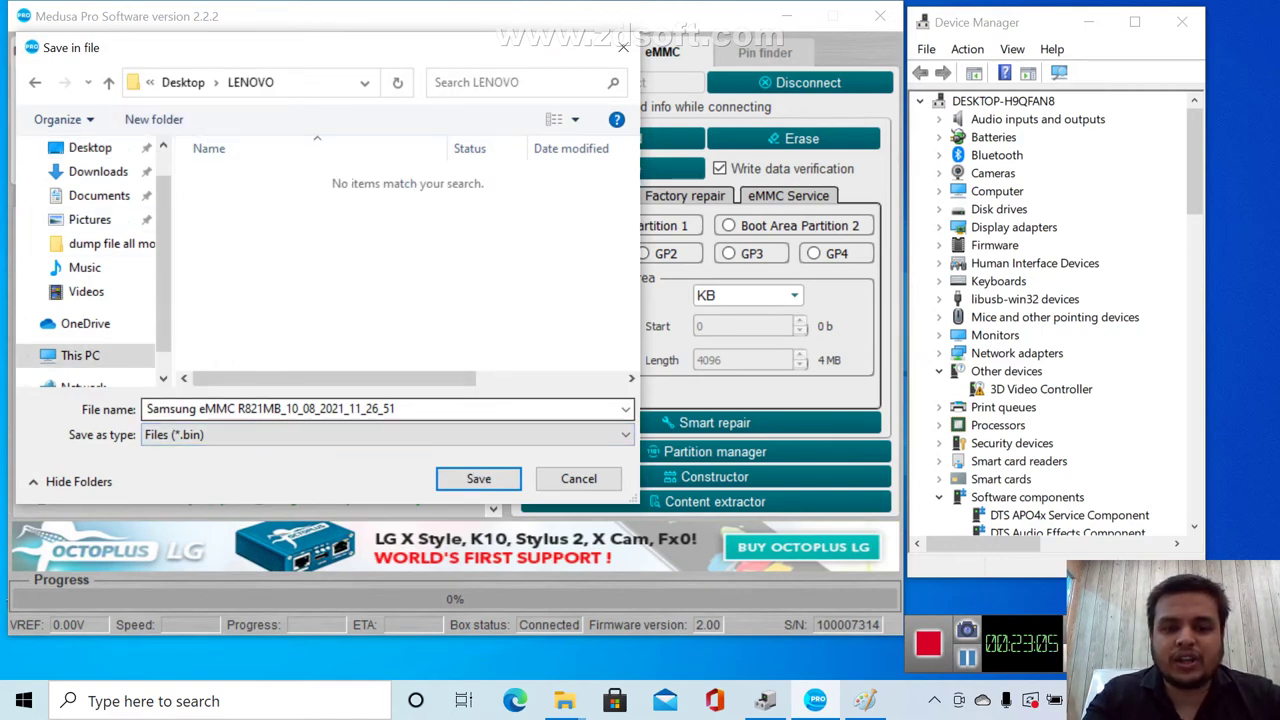
Prefix the suggested dump file name with "BOOT1" and save the partition dump as a .bin file
key("ctrl+a")
key("Home")
type("BOOT1")
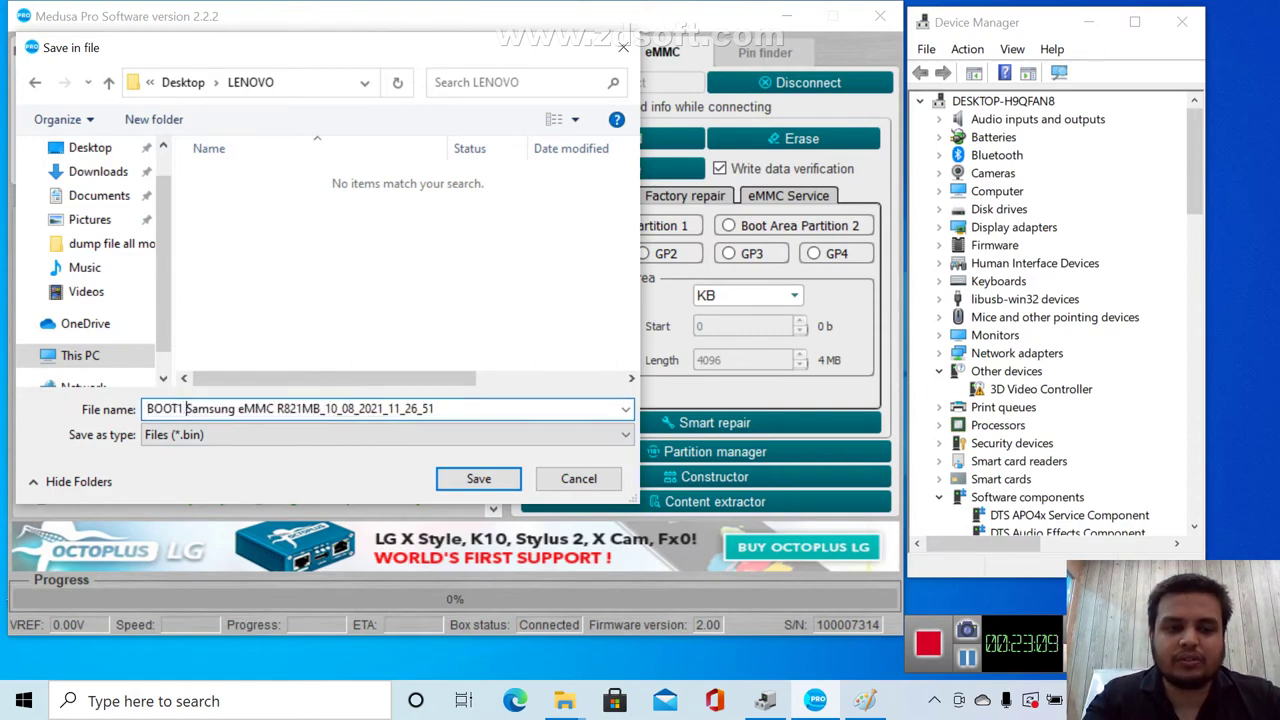
left_click(478, 478)
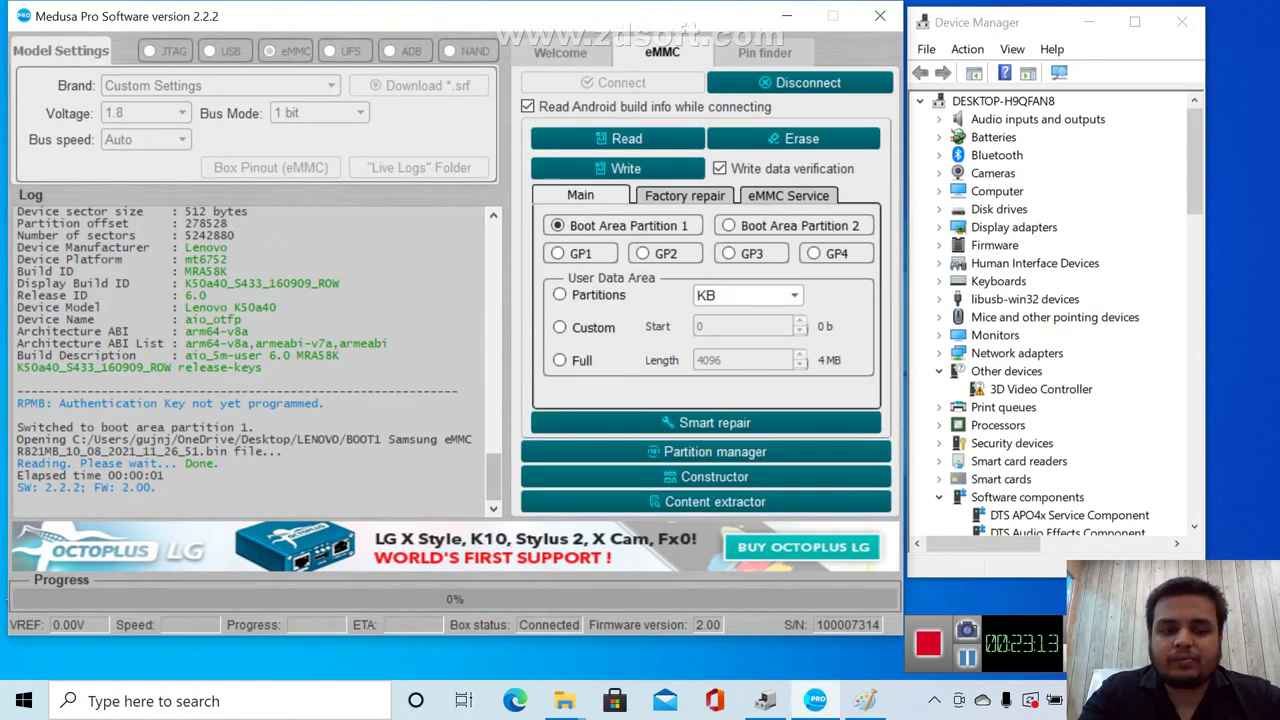
Read Boot Area Partition 2 into the LENOVO folder, prefixing the suggested .bin file name with "BOOT2"
left_click(728, 225)
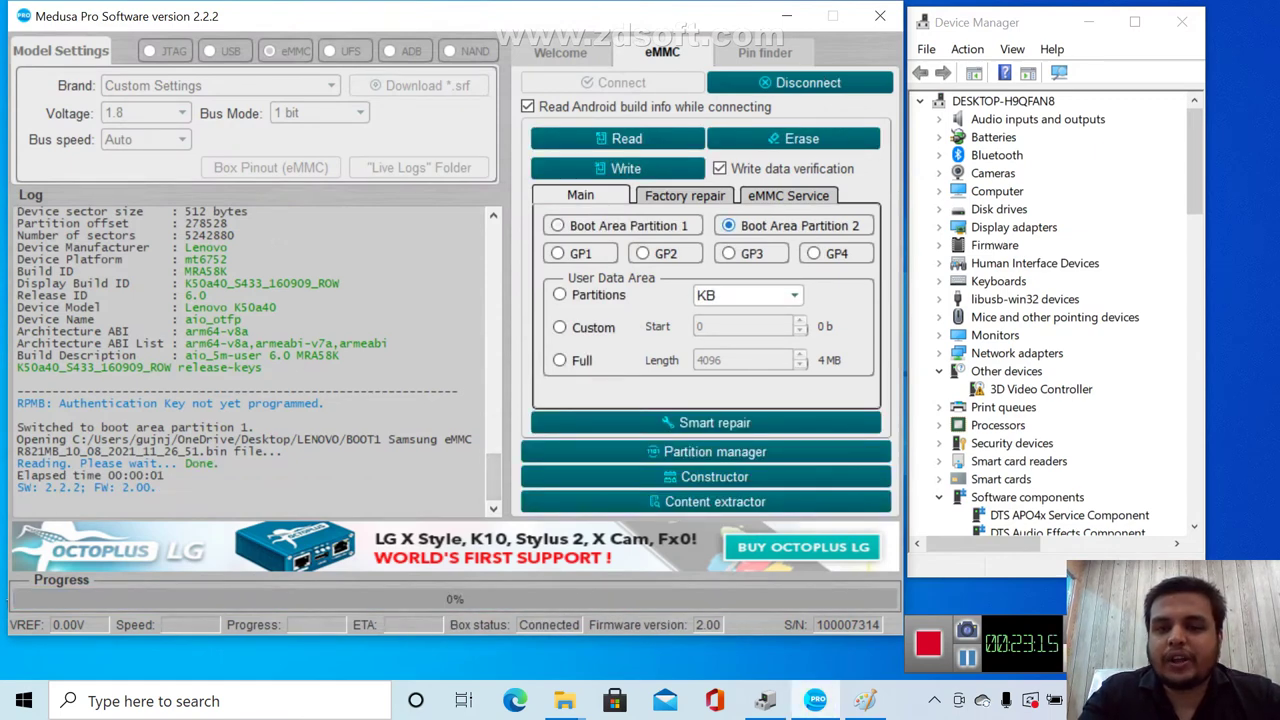
left_click(617, 138)
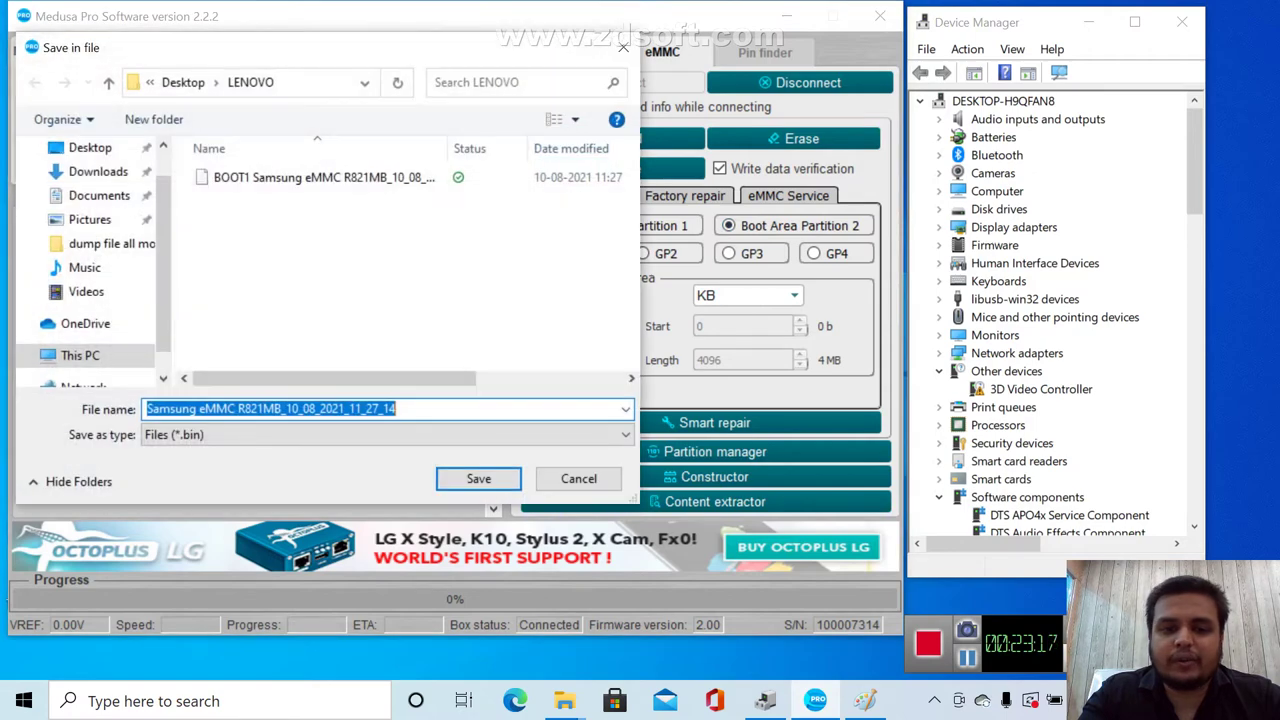
left_click(146, 408)
type("BOOT2")
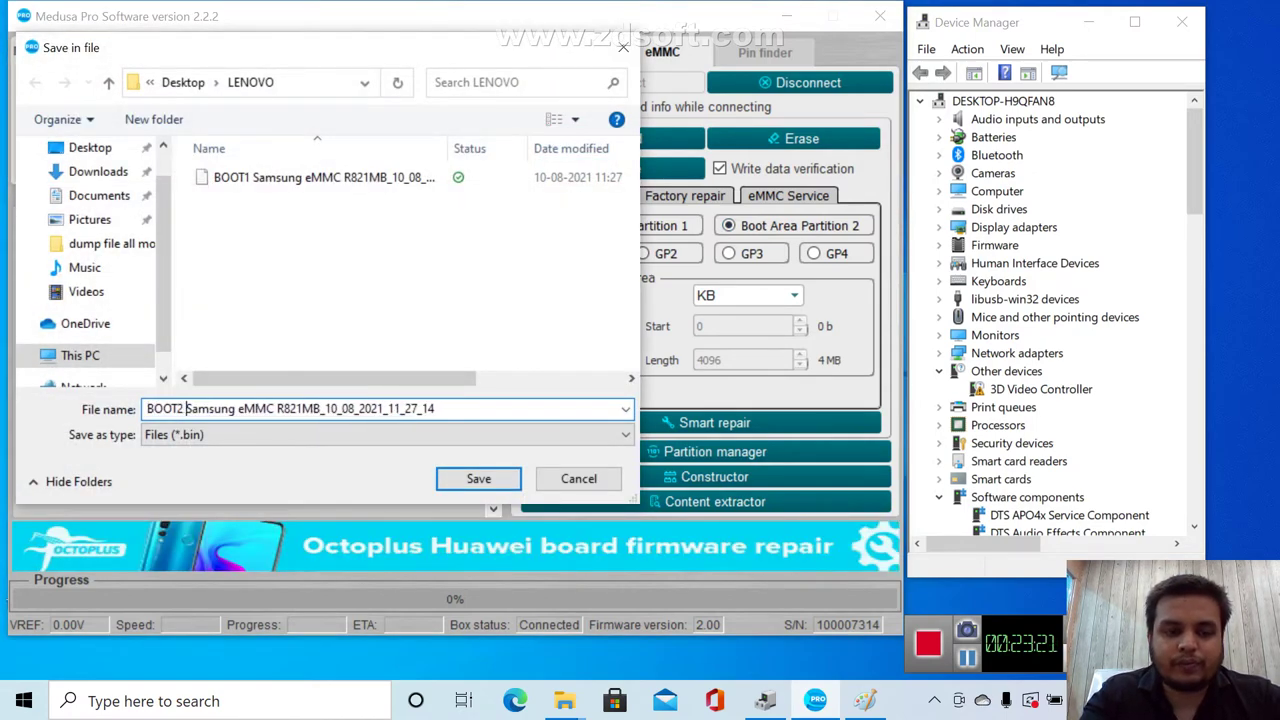
left_click(478, 478)
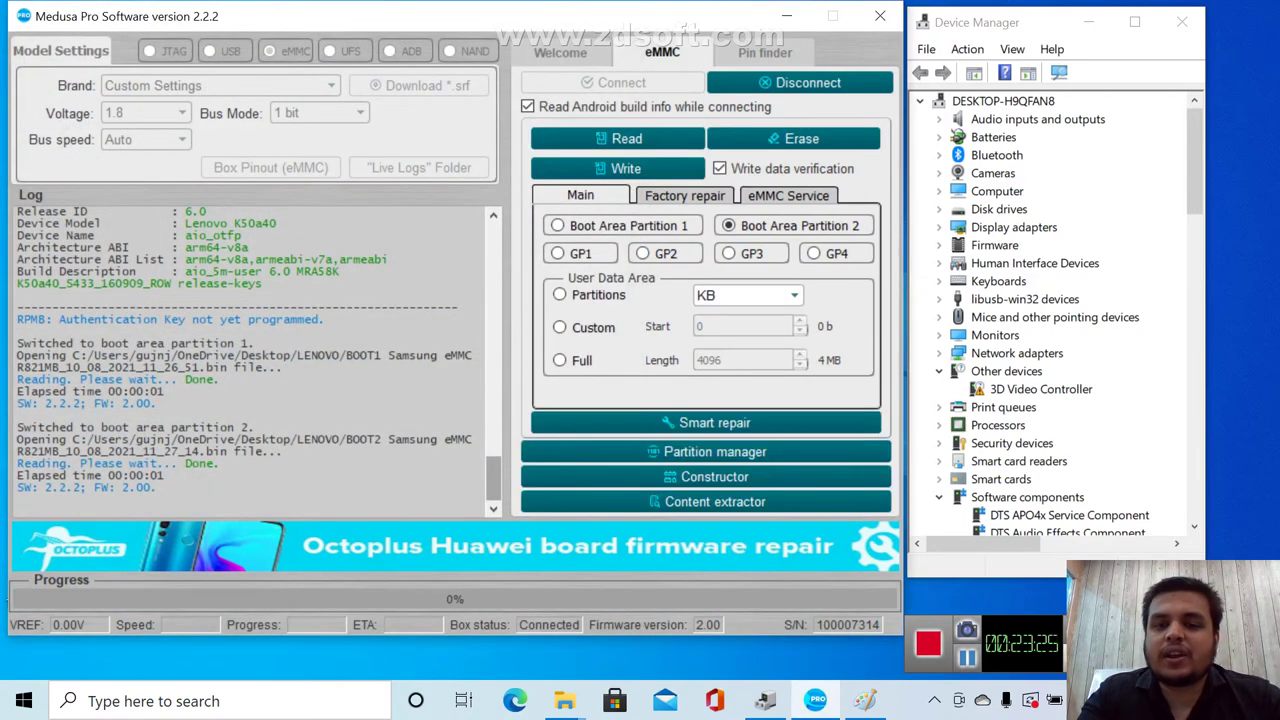
Select a custom range of the user data area and set its unit to MB
left_click(559, 327)
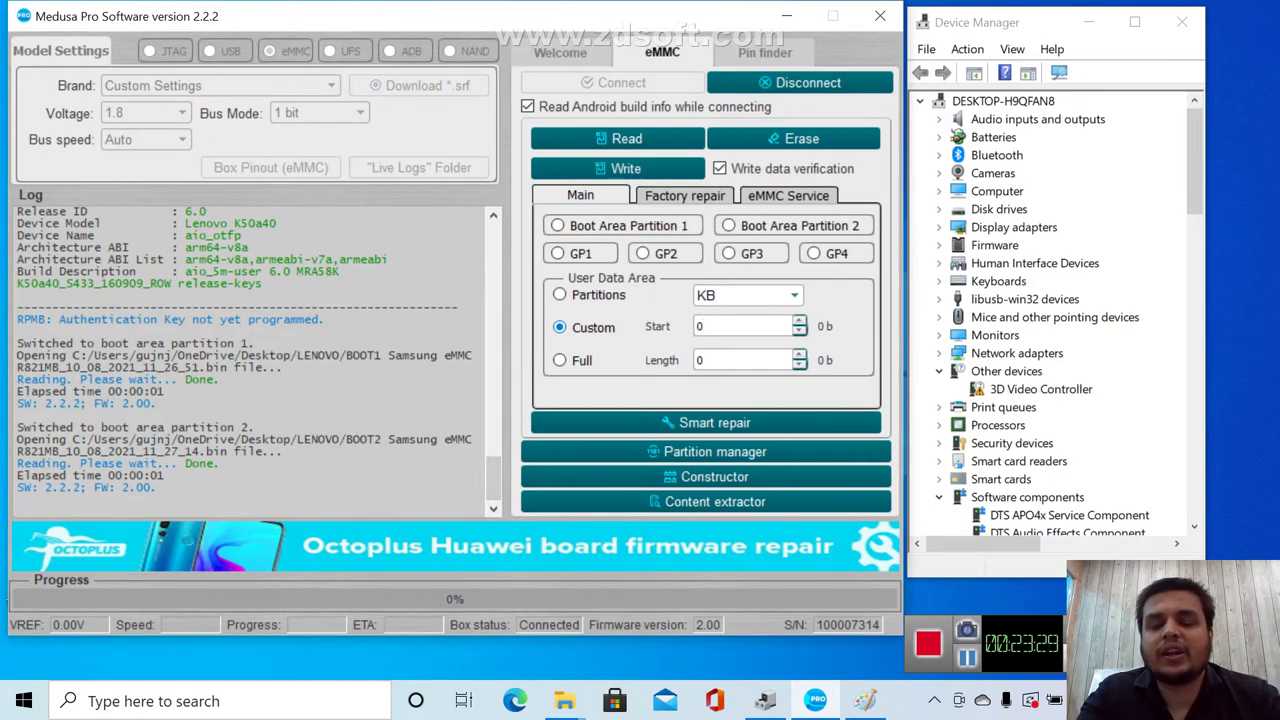
left_click(795, 295)
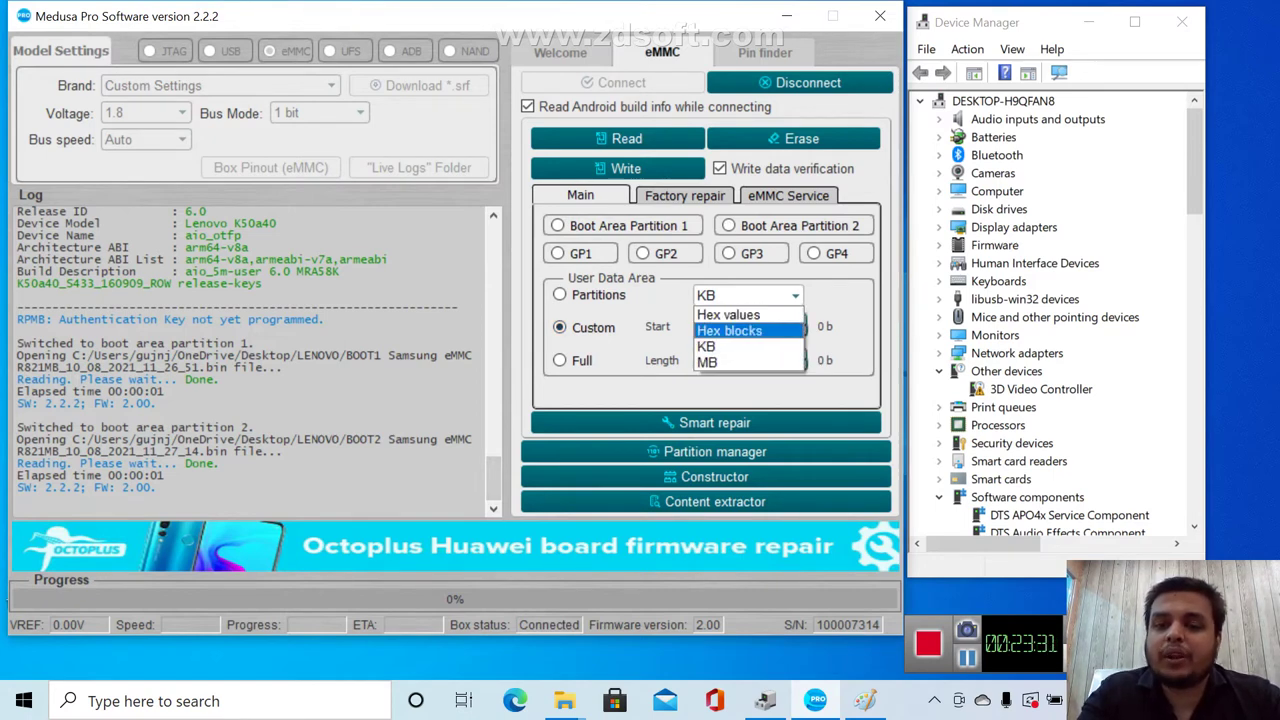
key("Return")
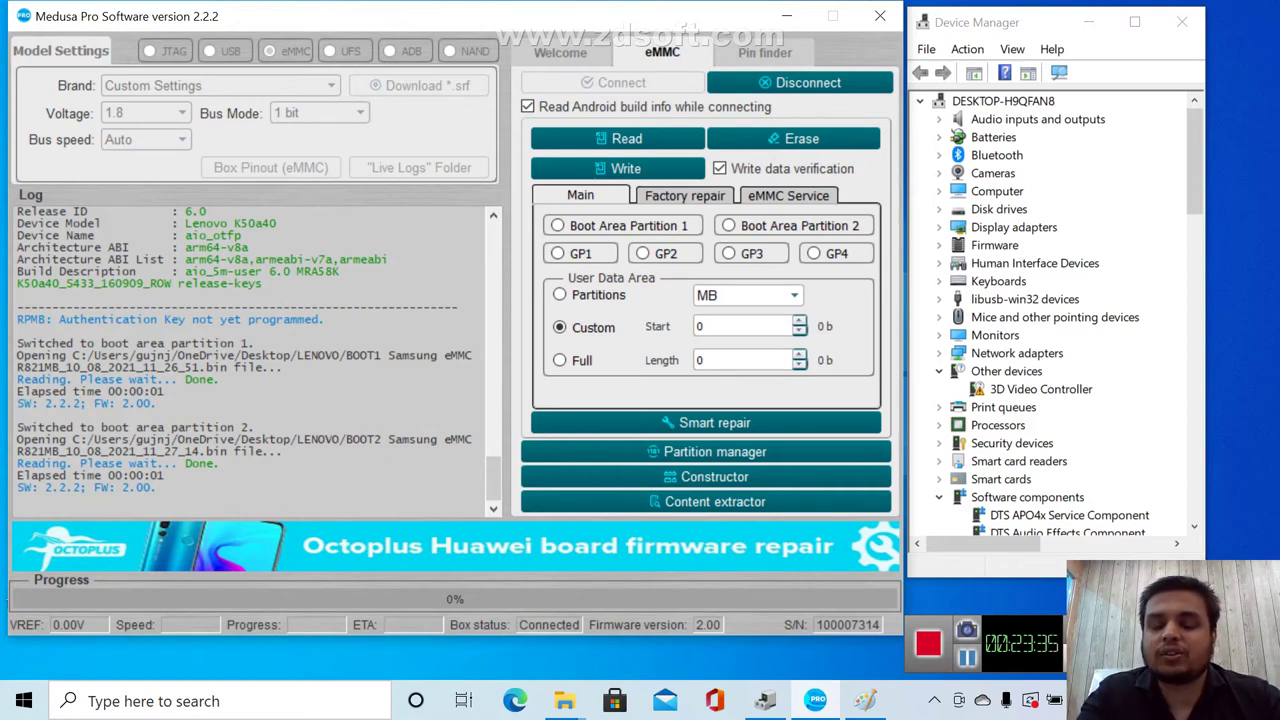
key("BackSpace")
type("1024")
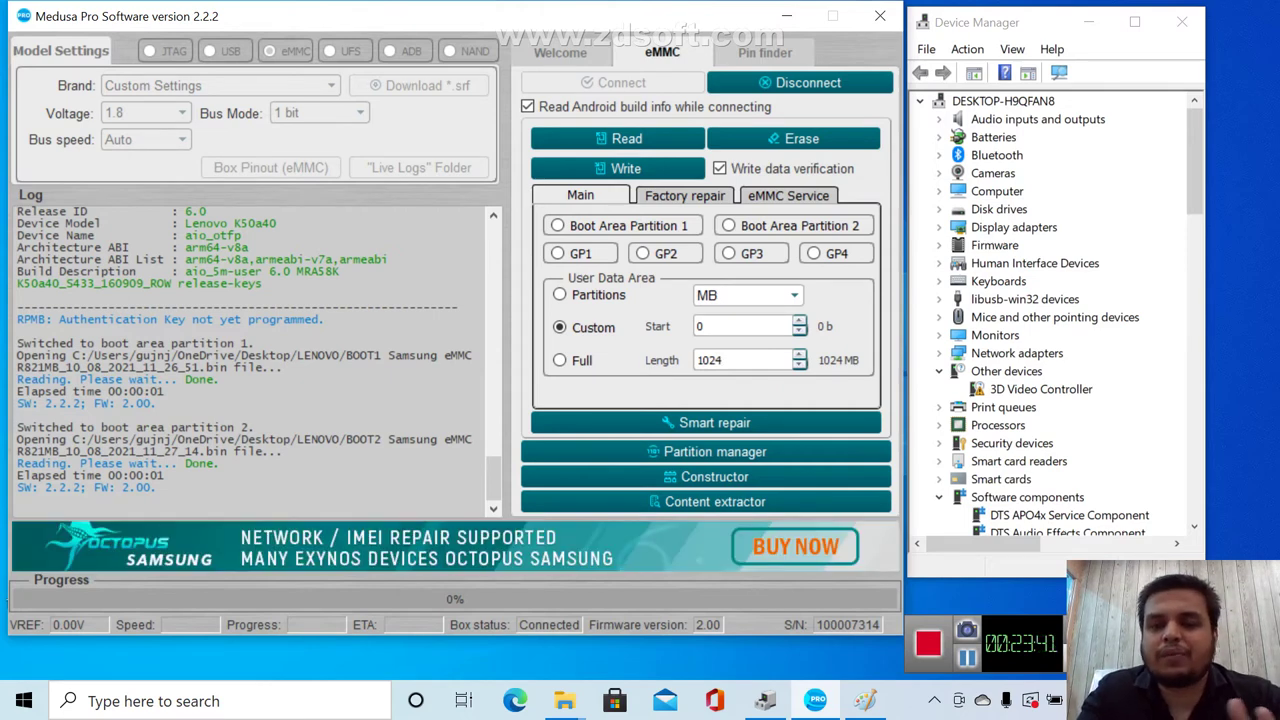
key("BackSpace")
key("BackSpace")
key("BackSpace")
key("BackSpace")
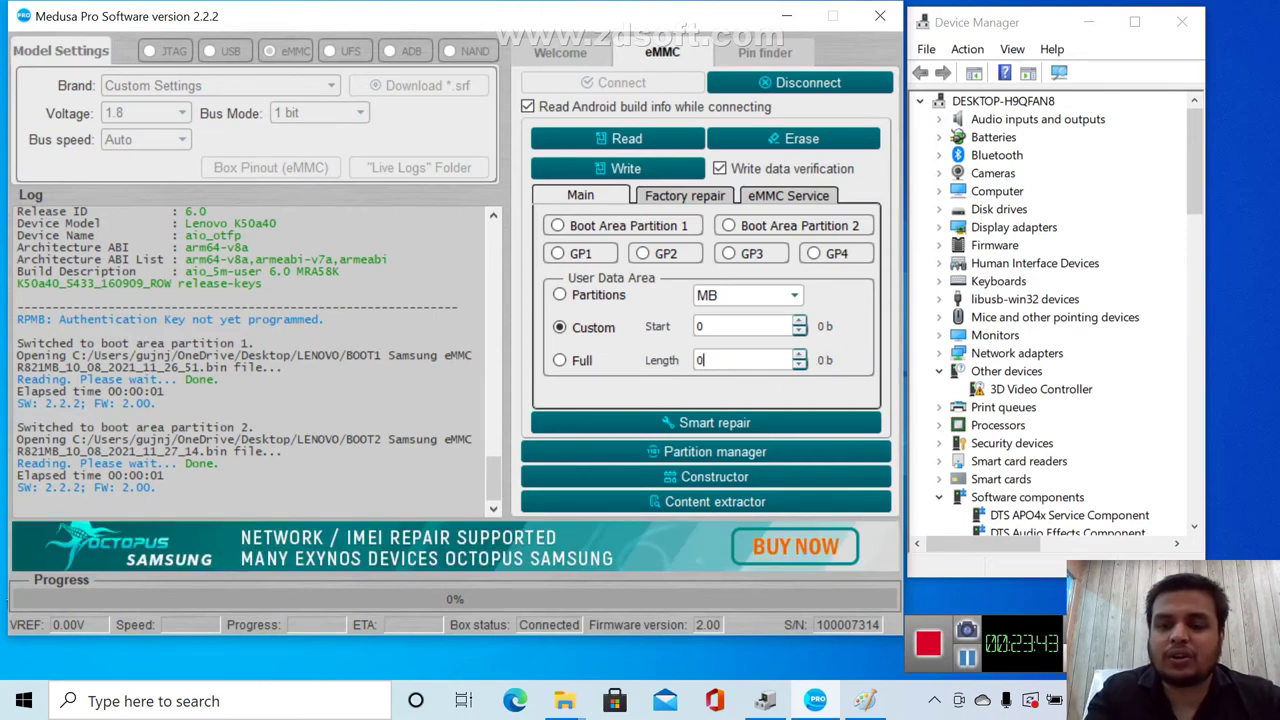
Set the custom length to 128 MB and read it into the LENOVO folder, prefixing the suggested .bin file name with "USER ARE"
type("128")
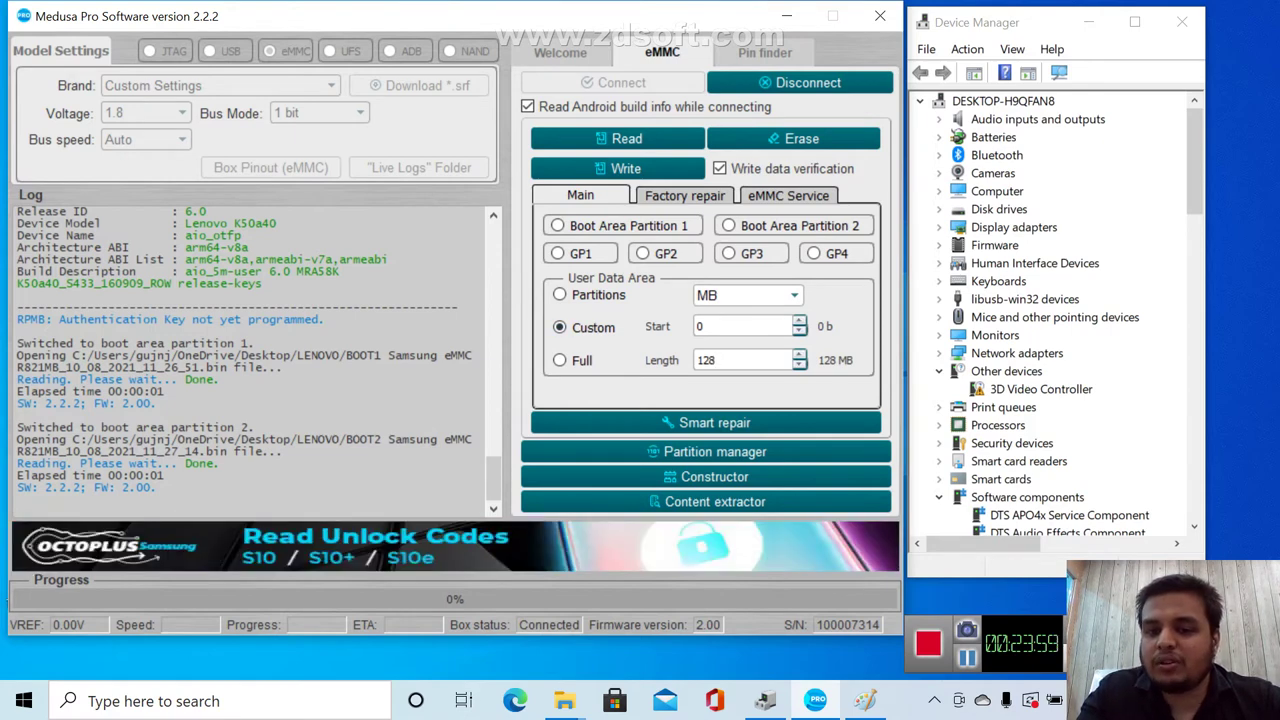
left_click(617, 138)
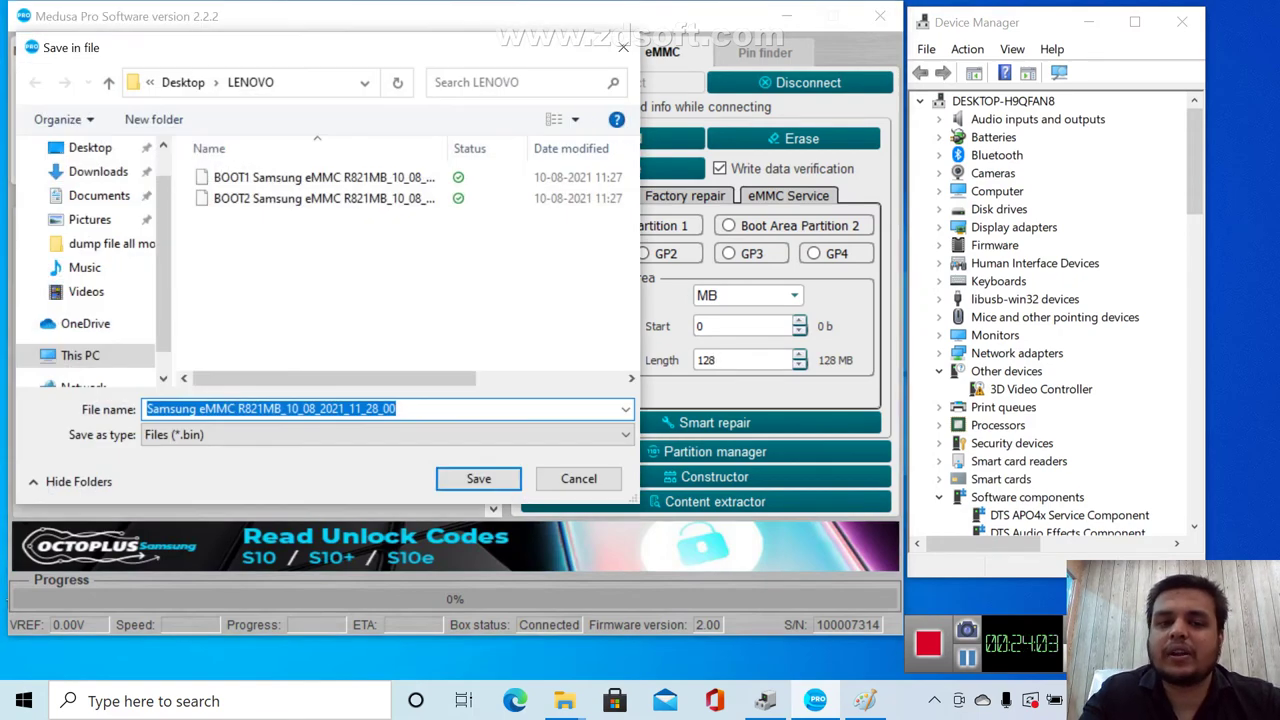
left_click(146, 408)
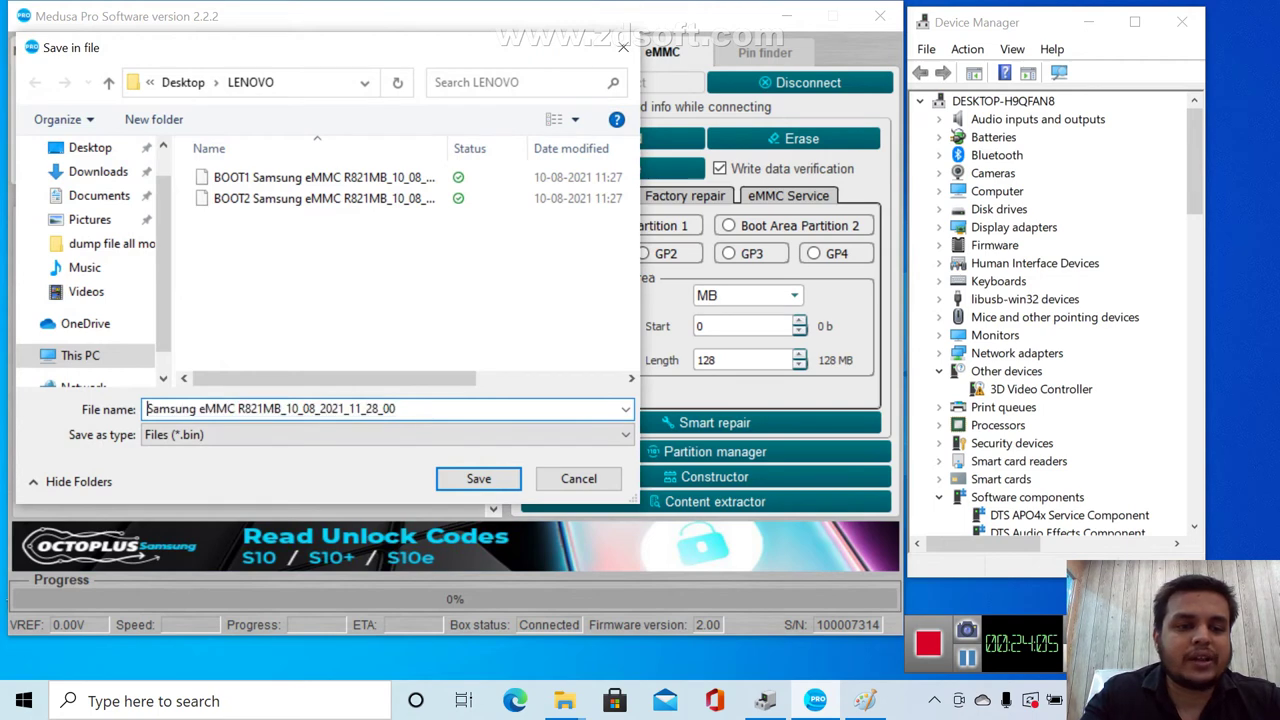
type("USER ARE")
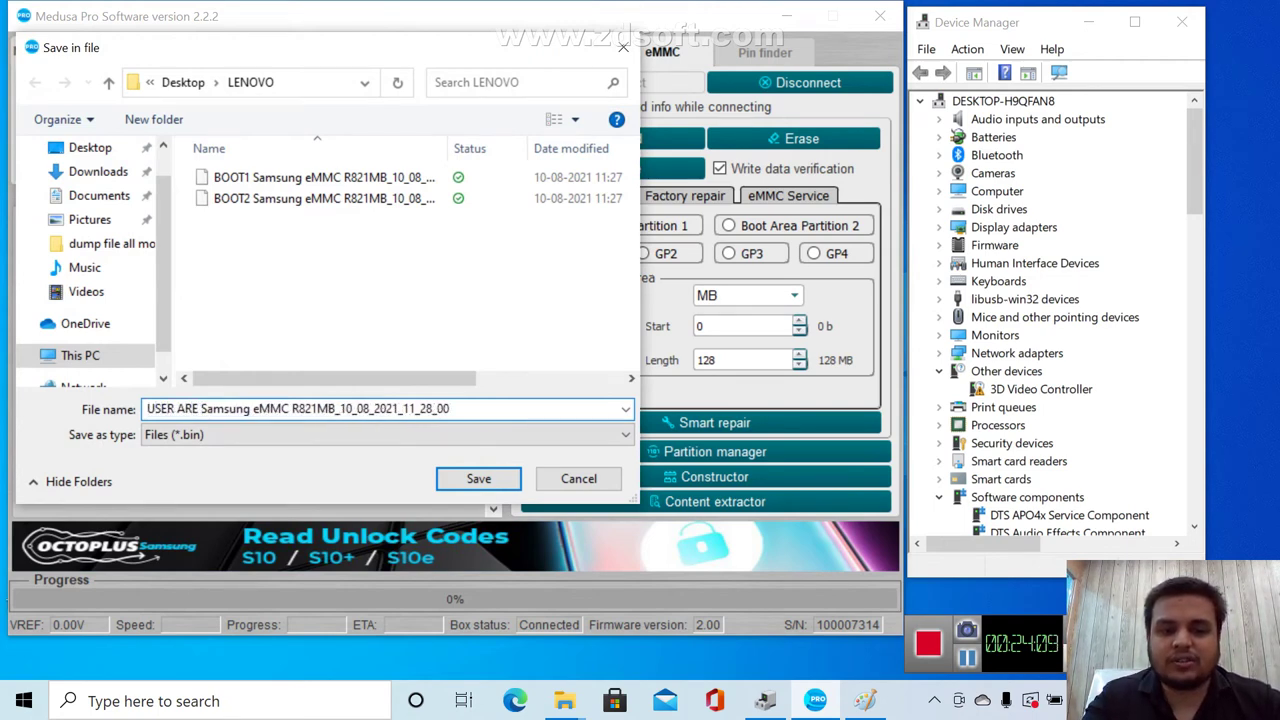
key("Return")
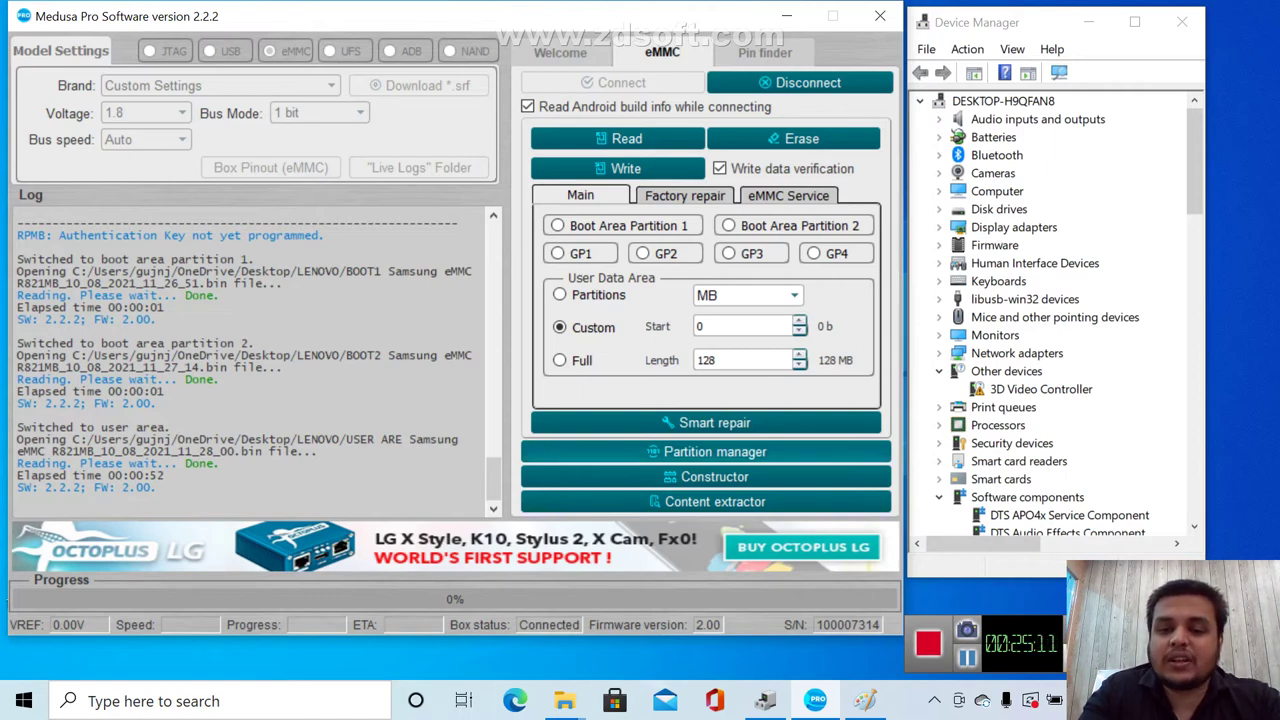
Read the device's partition table in the Partition Manager and mark GPT, proinfo, nvram, protect1, protect2, cache and flashinfo
left_click(715, 451)
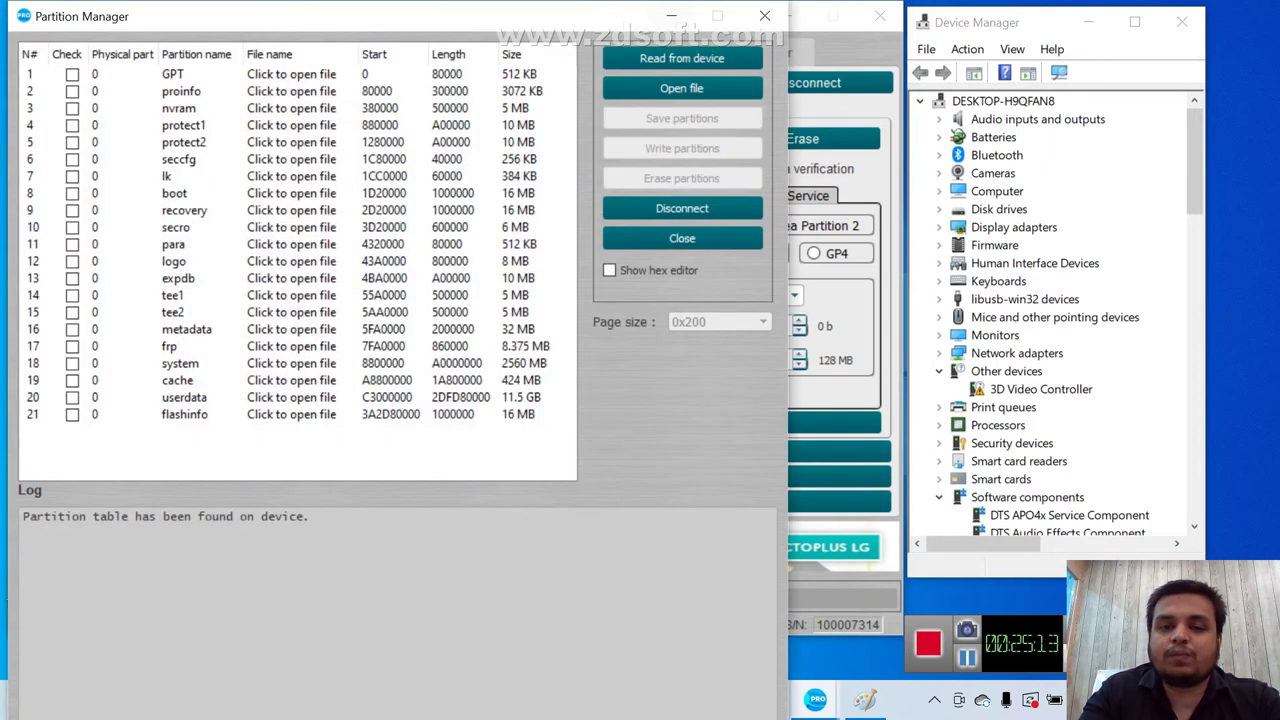
left_click(682, 58)
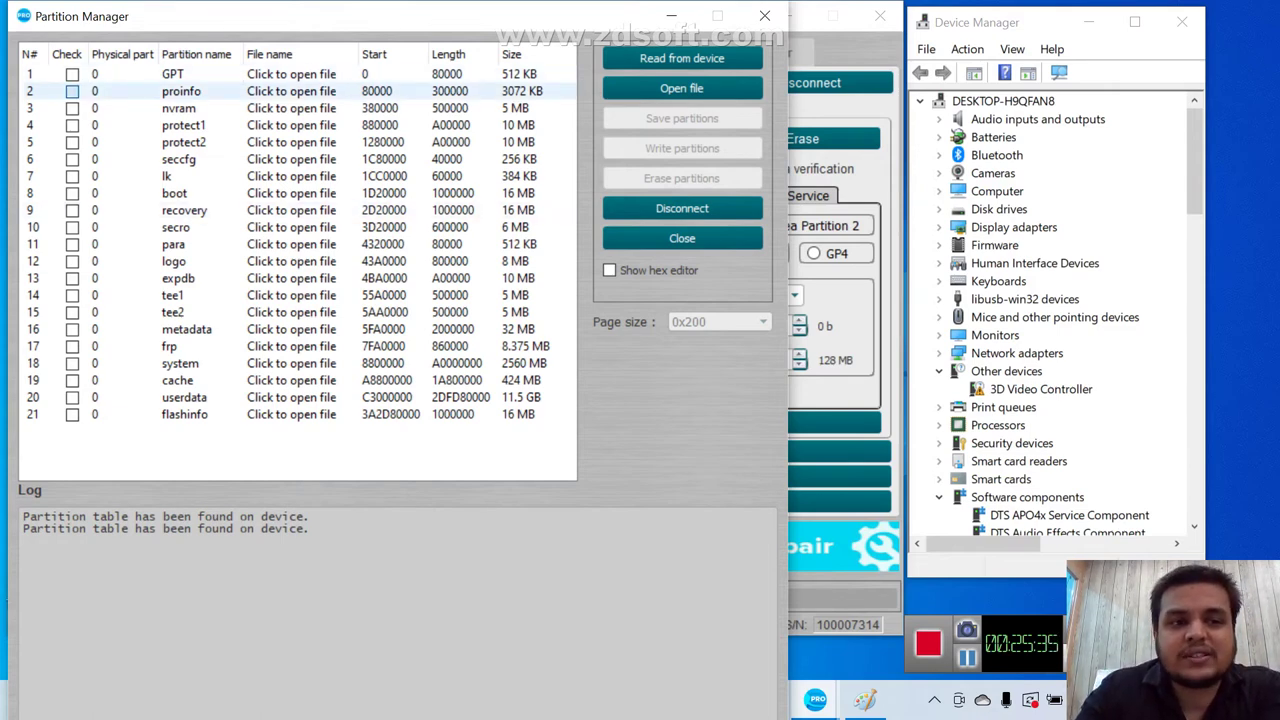
left_click(72, 91)
left_click(72, 108)
left_click(72, 125)
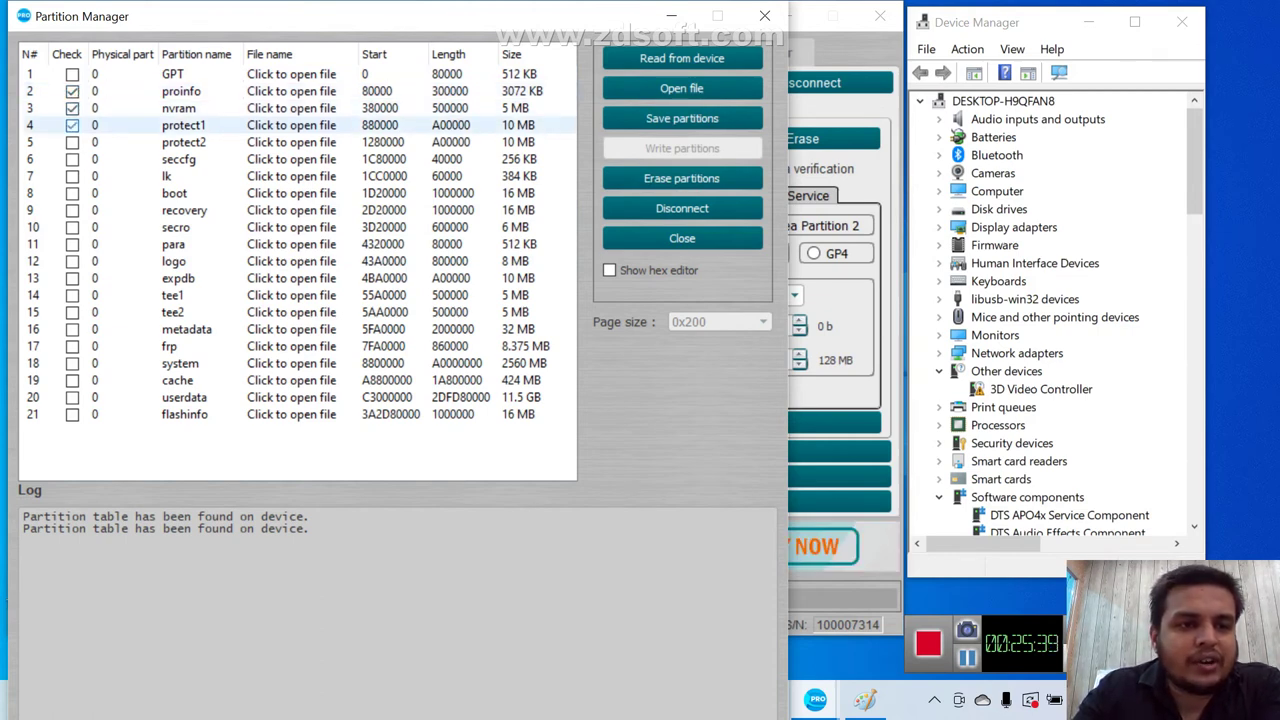
left_click(72, 142)
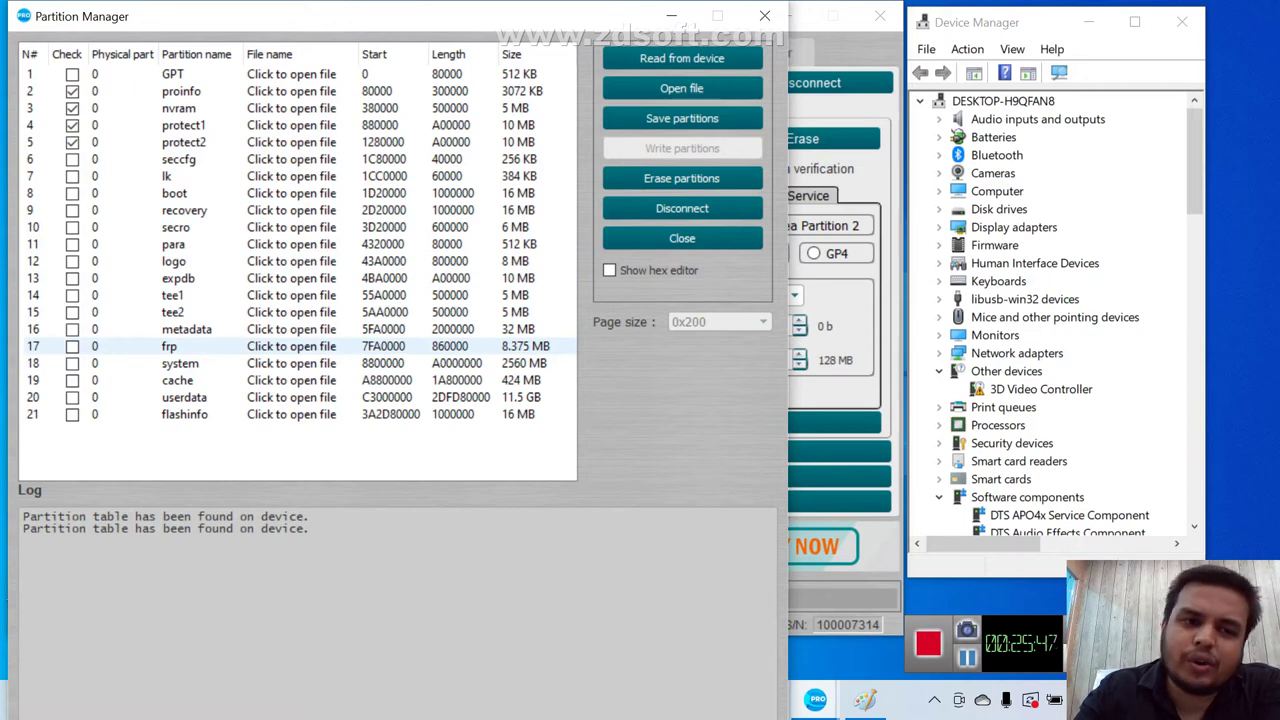
left_click(72, 380)
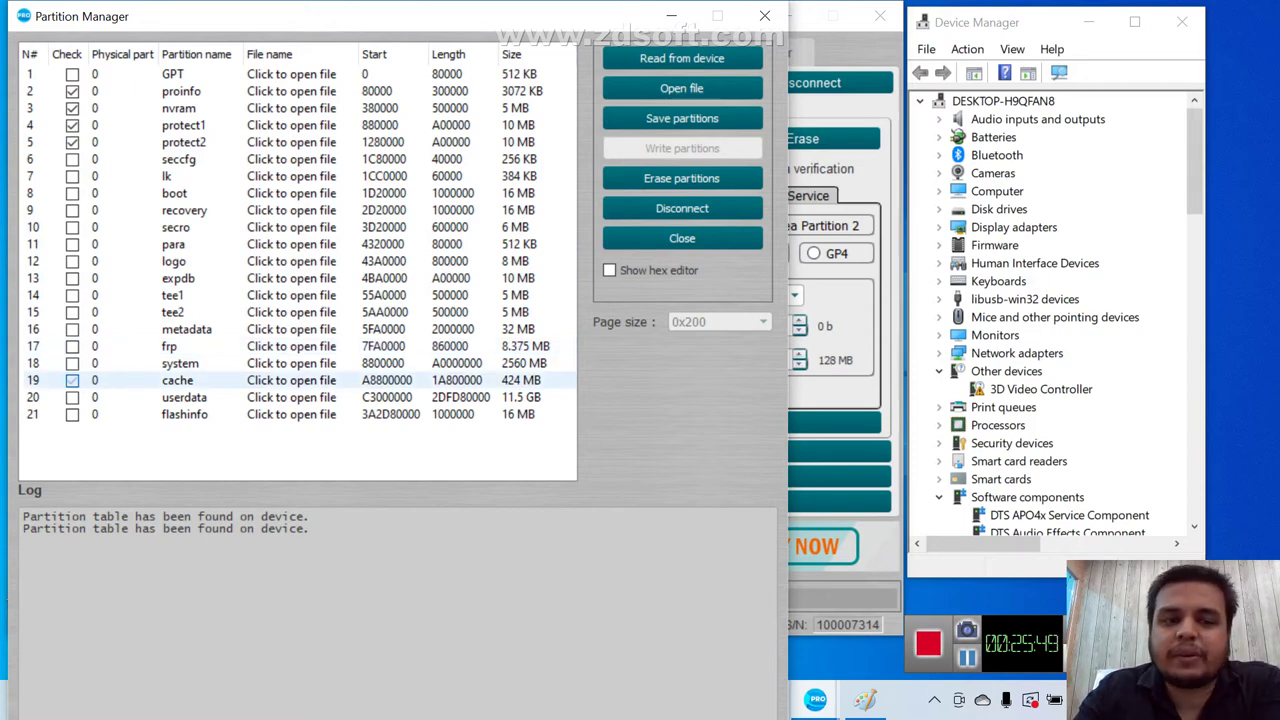
left_click(72, 414)
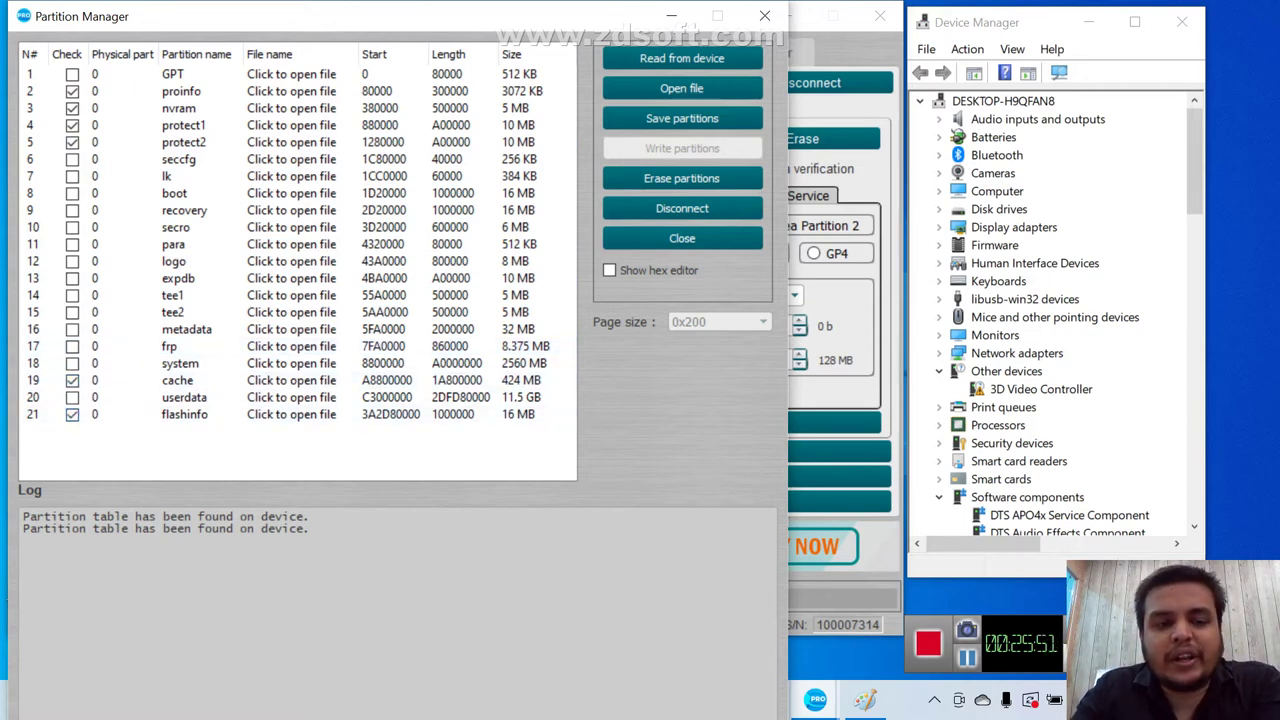
left_click(72, 74)
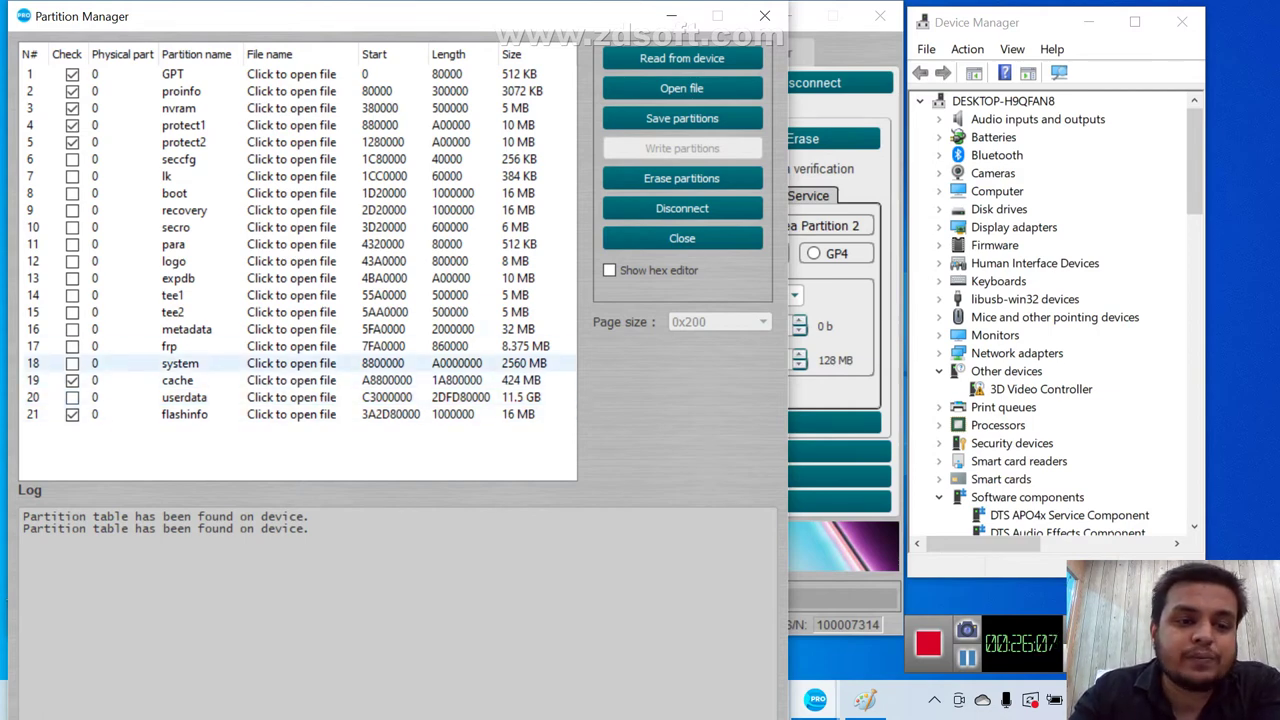
Mark all partitions from seccfg through frp as well, leaving only system and userdata unmarked
left_click(72, 346)
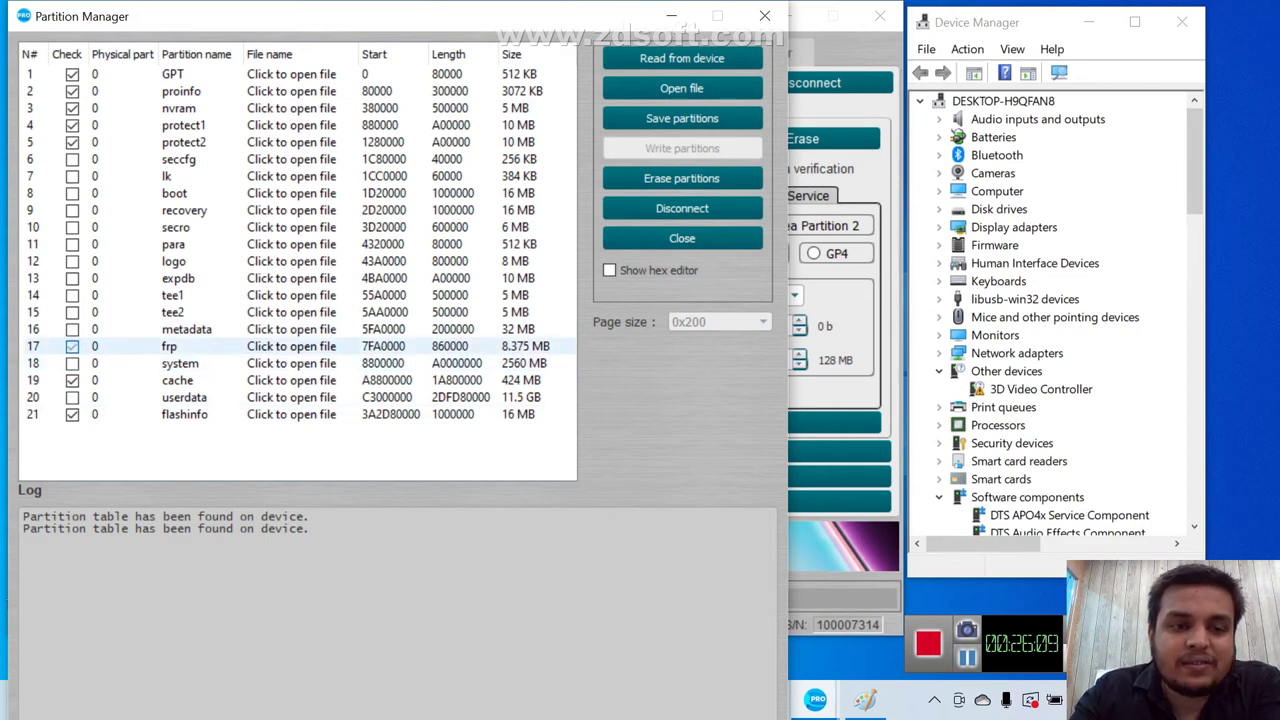
left_click(72, 329)
left_click(72, 312)
left_click(72, 295)
left_click(72, 278)
left_click(72, 261)
left_click(72, 244)
left_click(72, 227)
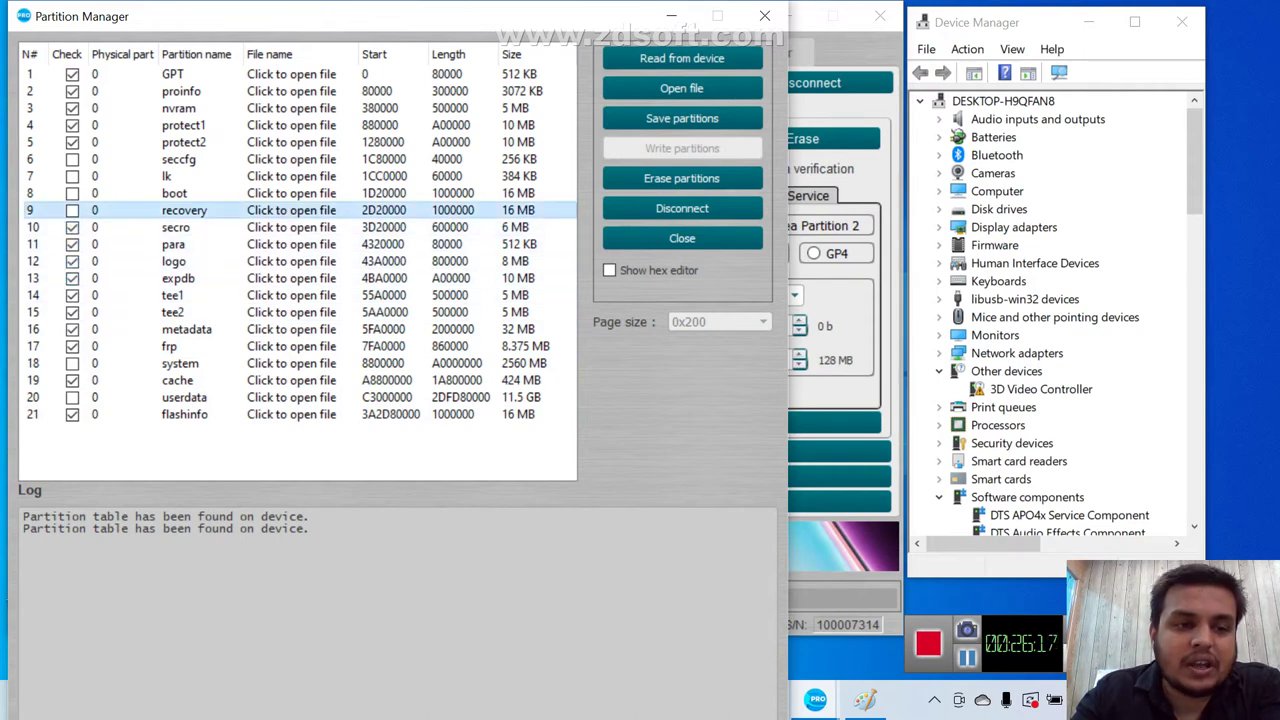
left_click(72, 210)
left_click(72, 176)
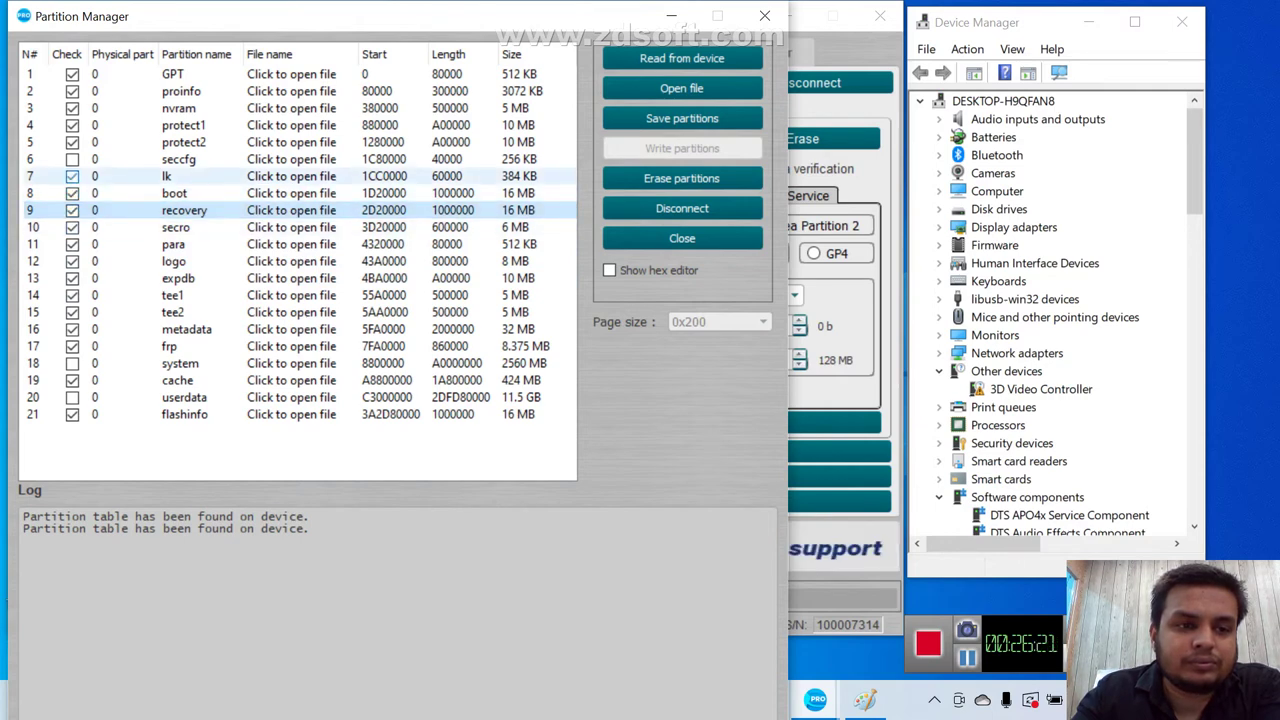
left_click(72, 159)
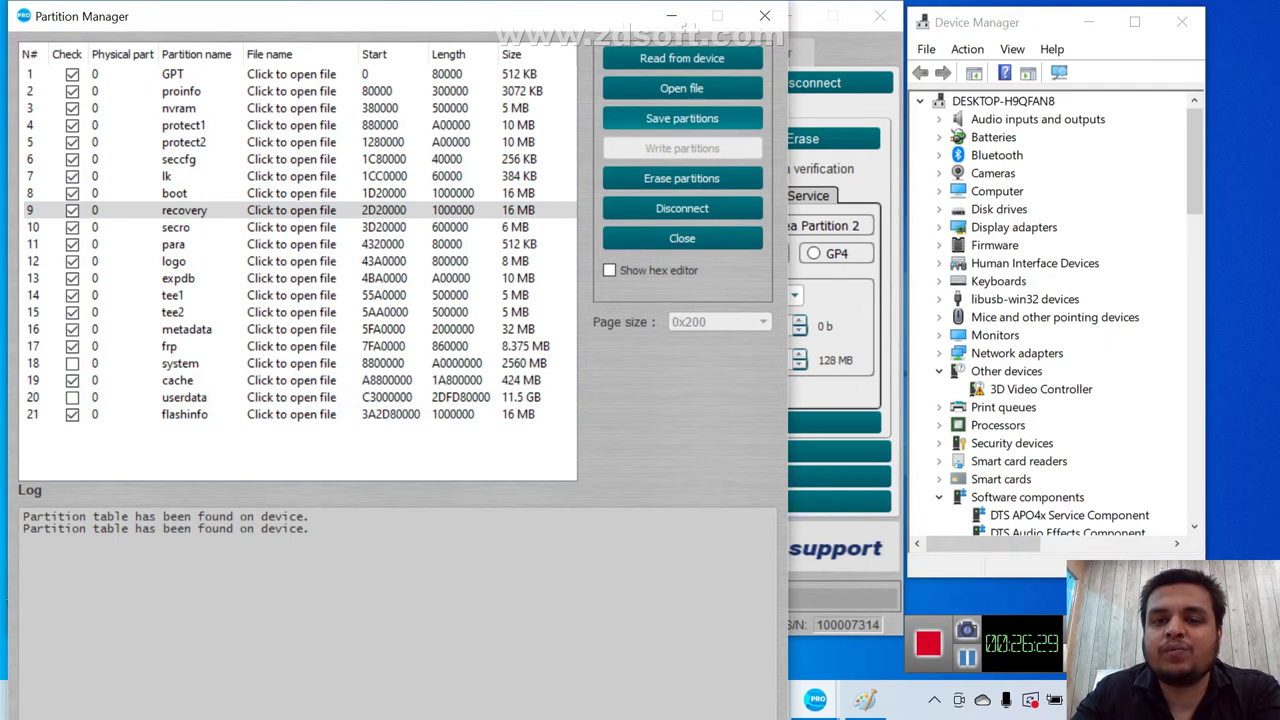
Save the marked partitions into a new folder named EFS inside the LENOVO folder
left_click(682, 118)
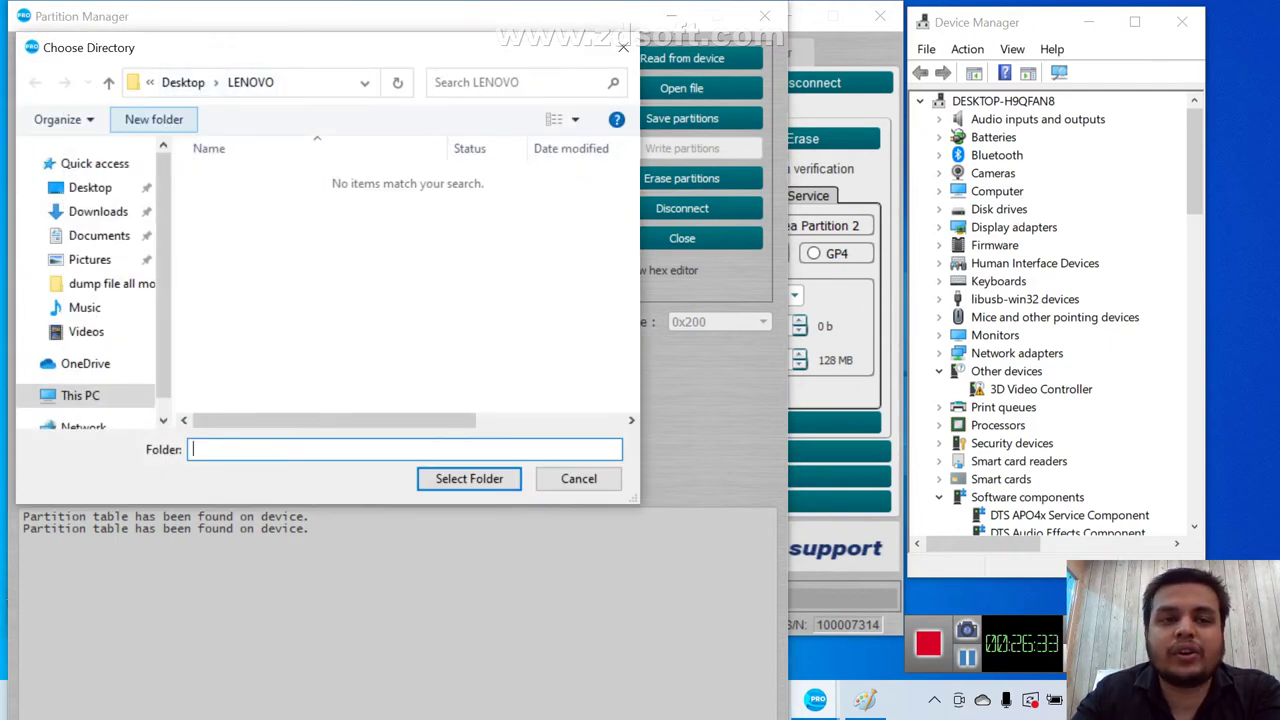
left_click(153, 119)
type("E")
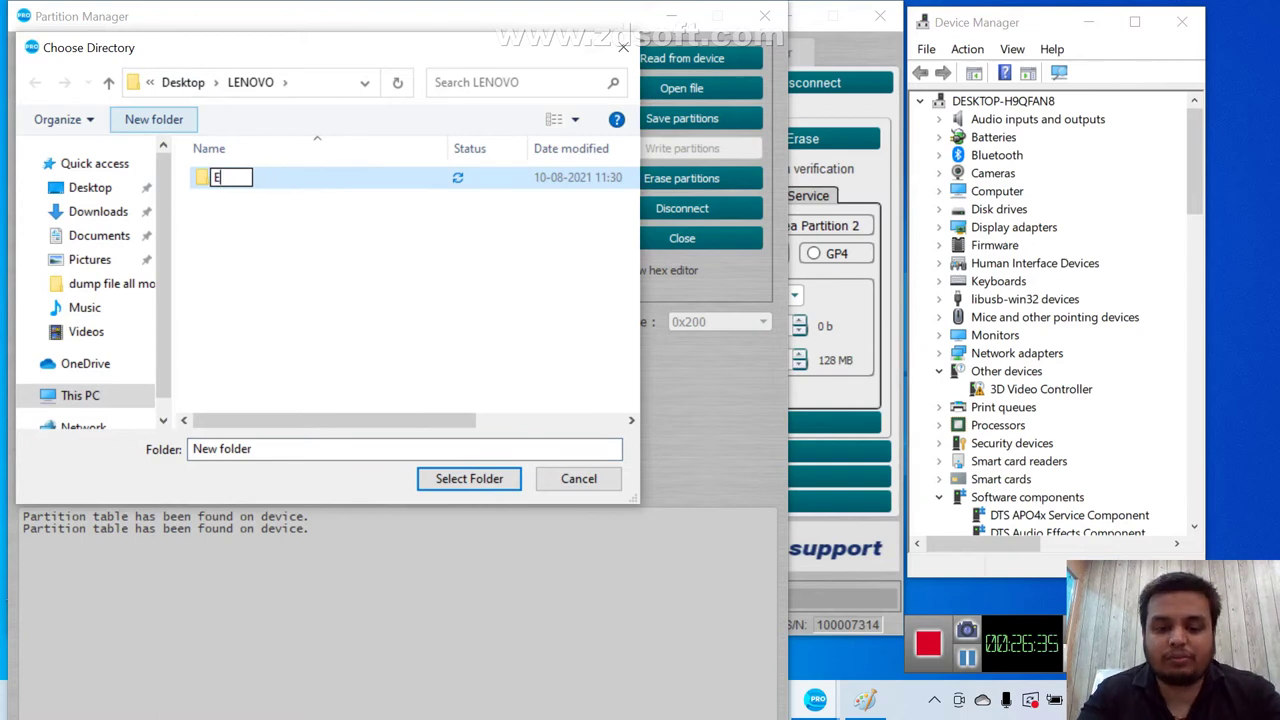
type("FS")
key("Return")
key("Return")
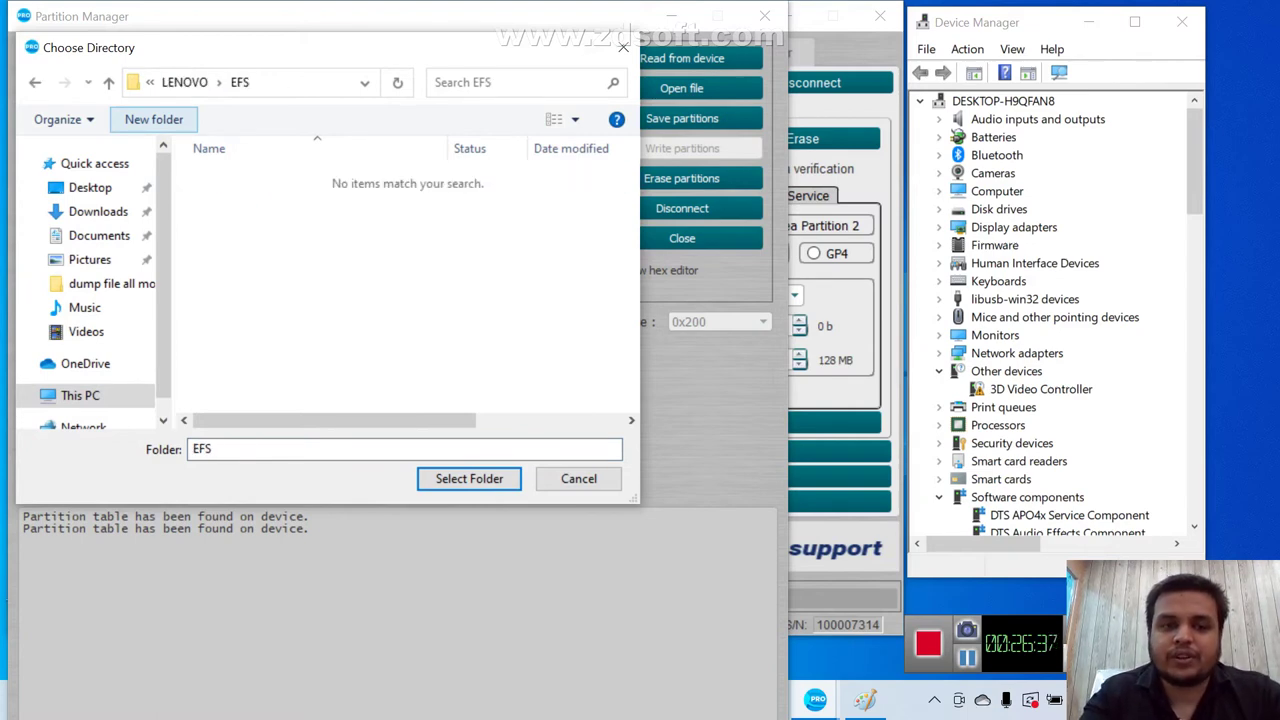
key("Return")
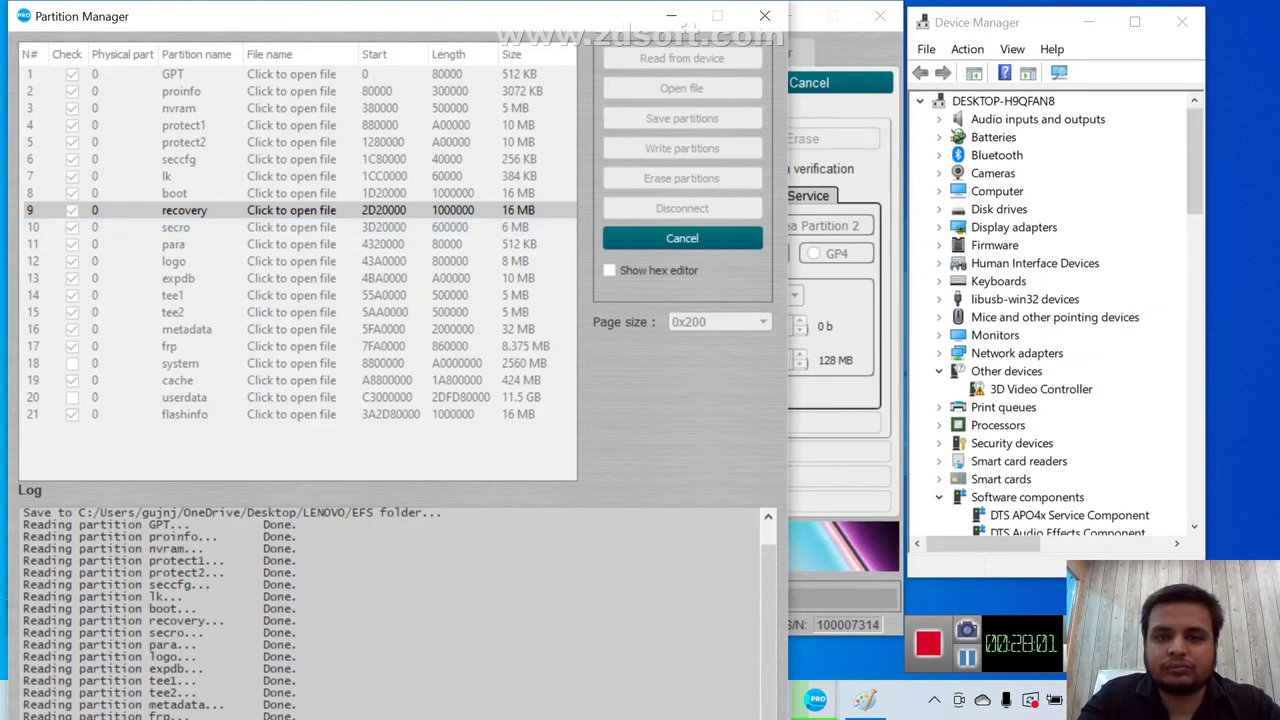
Move the Partition Manager window aside to follow the main log, and close it once the reading is finished
left_click_drag(552, 15, 745, 73)
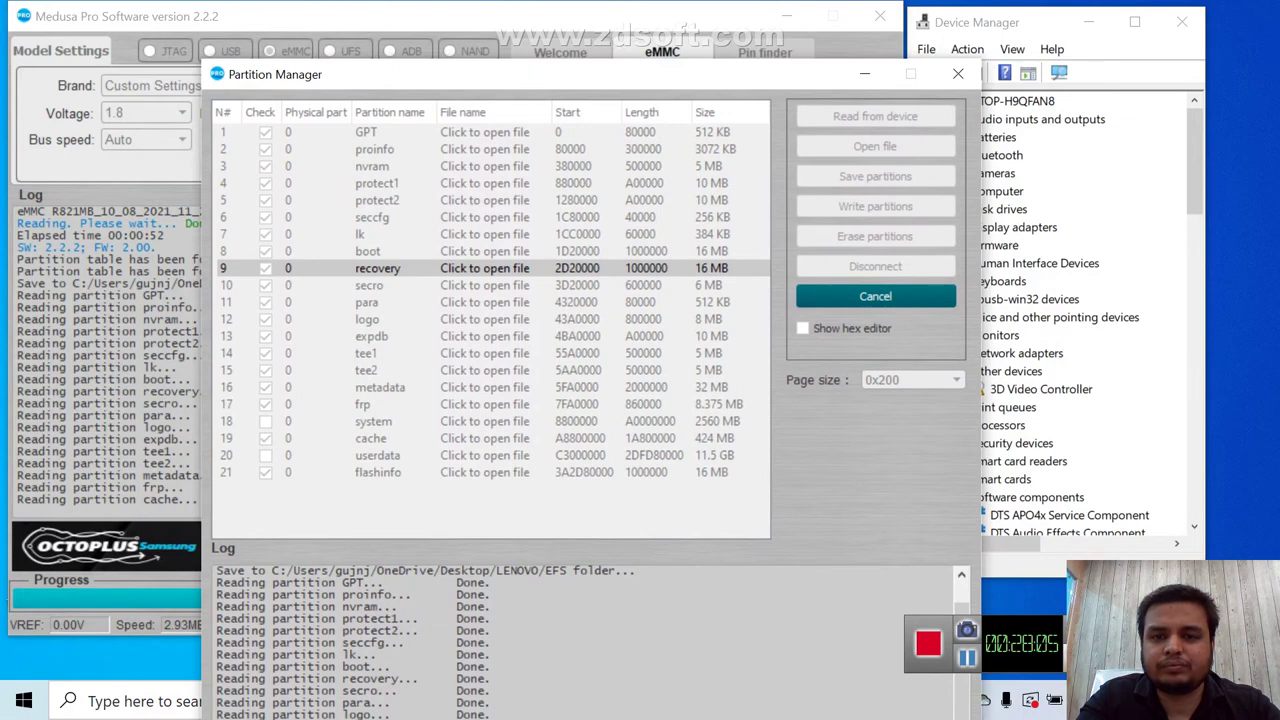
left_click_drag(654, 78, 632, 20)
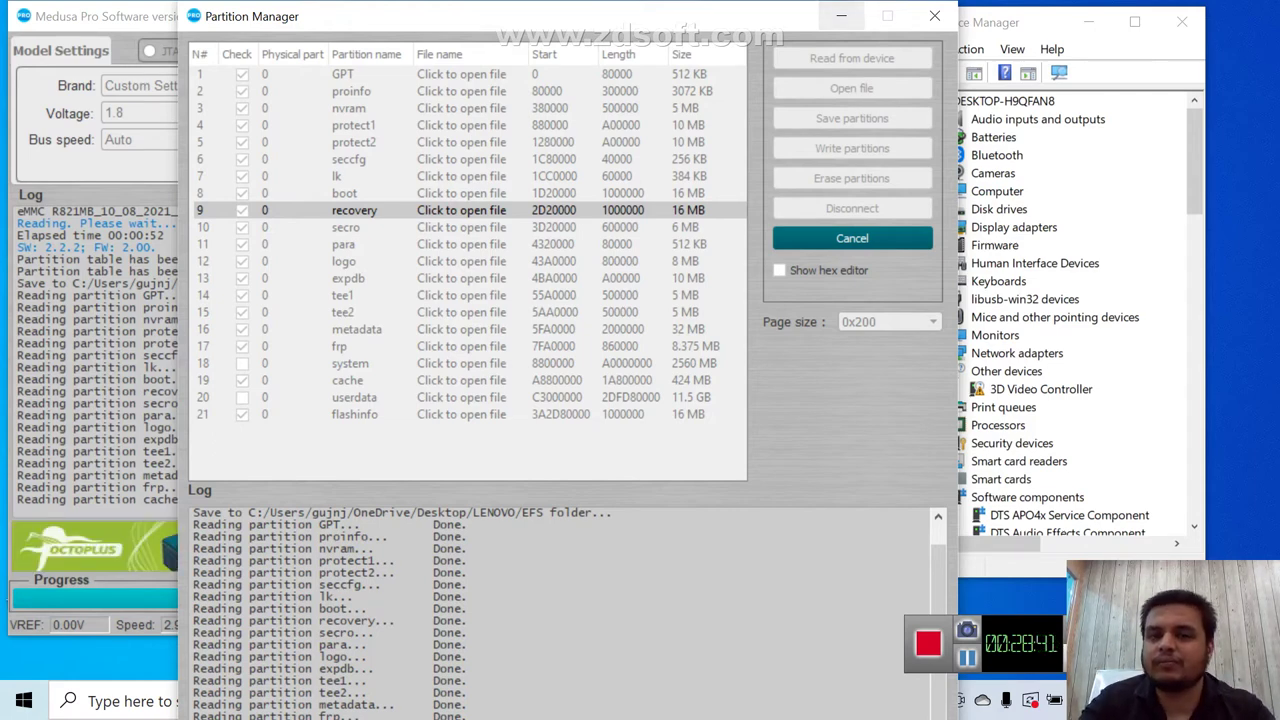
left_click_drag(792, 18, 1210, 18)
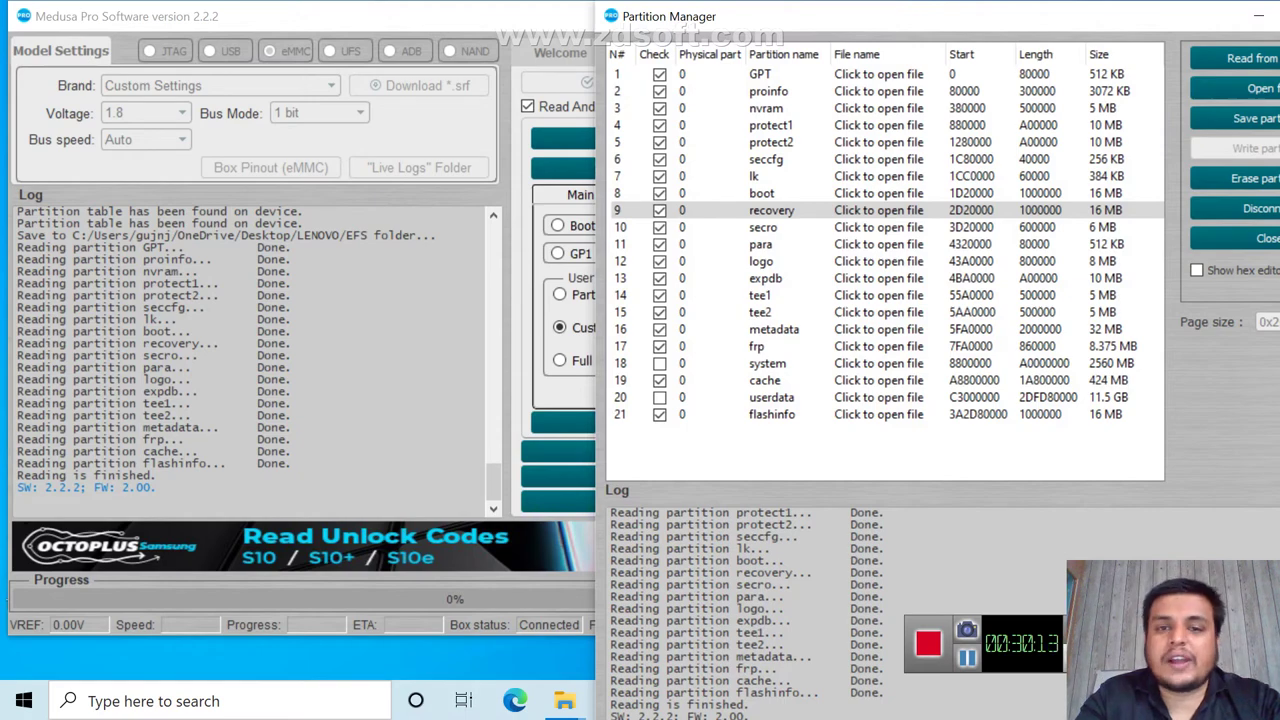
left_click_drag(909, 17, 612, 35)
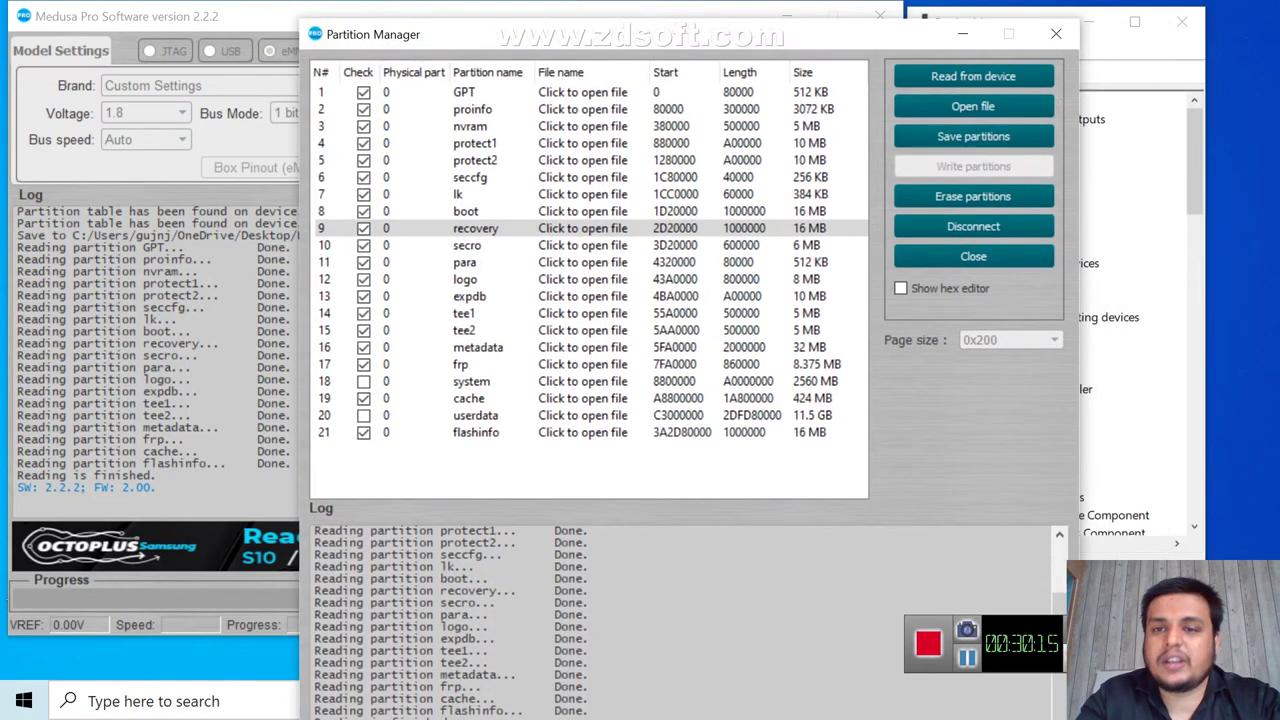
left_click(1055, 34)
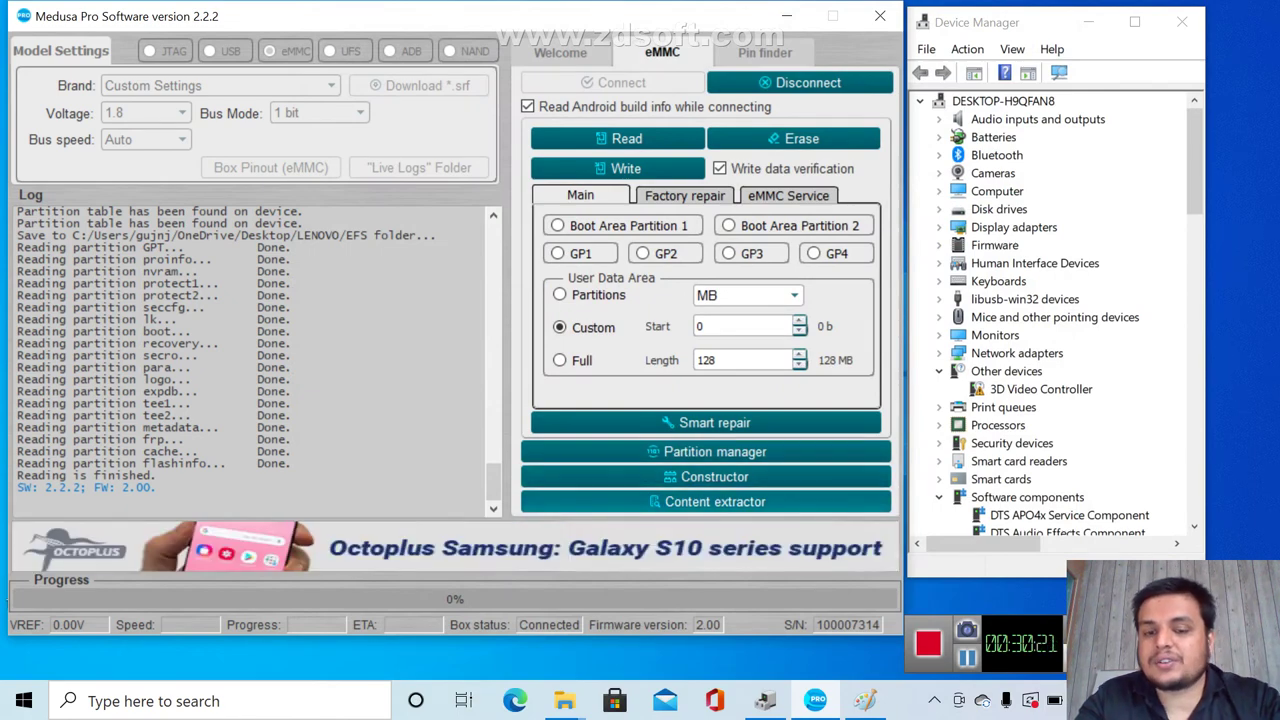
Start a full scan of the device in the Content extractor, maximize its window and look through the log
left_click(715, 501)
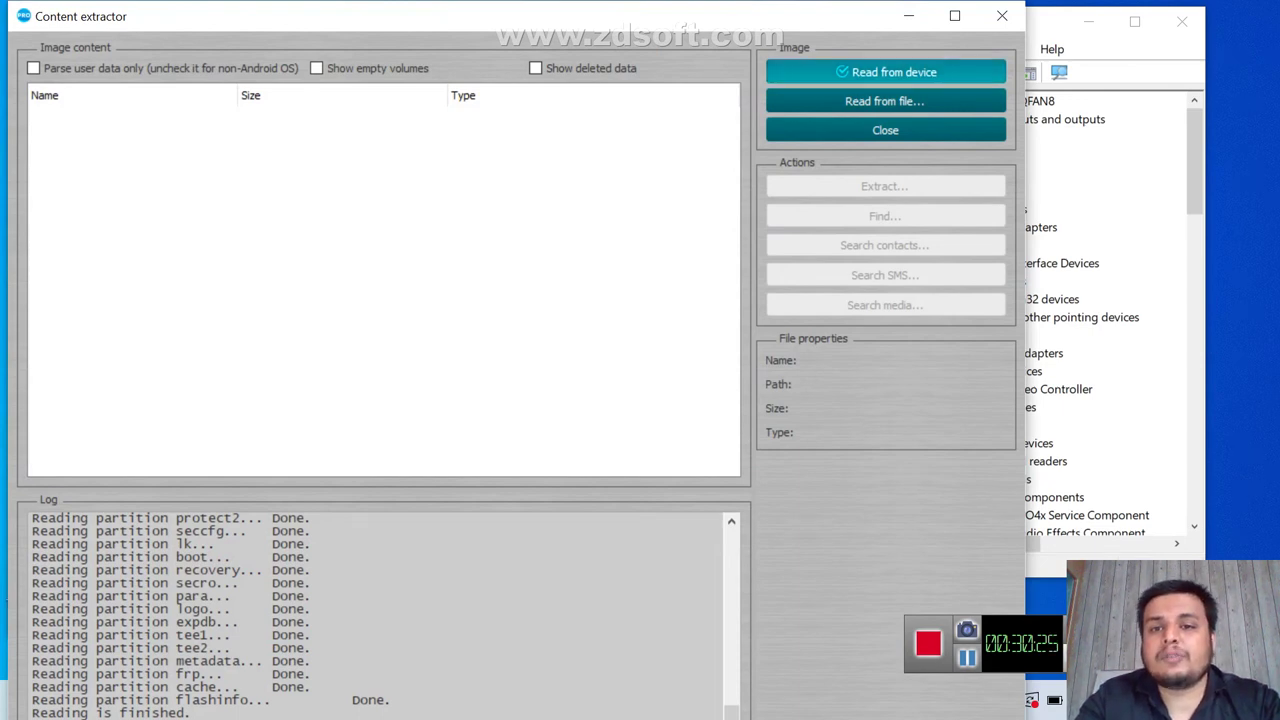
left_click(885, 72)
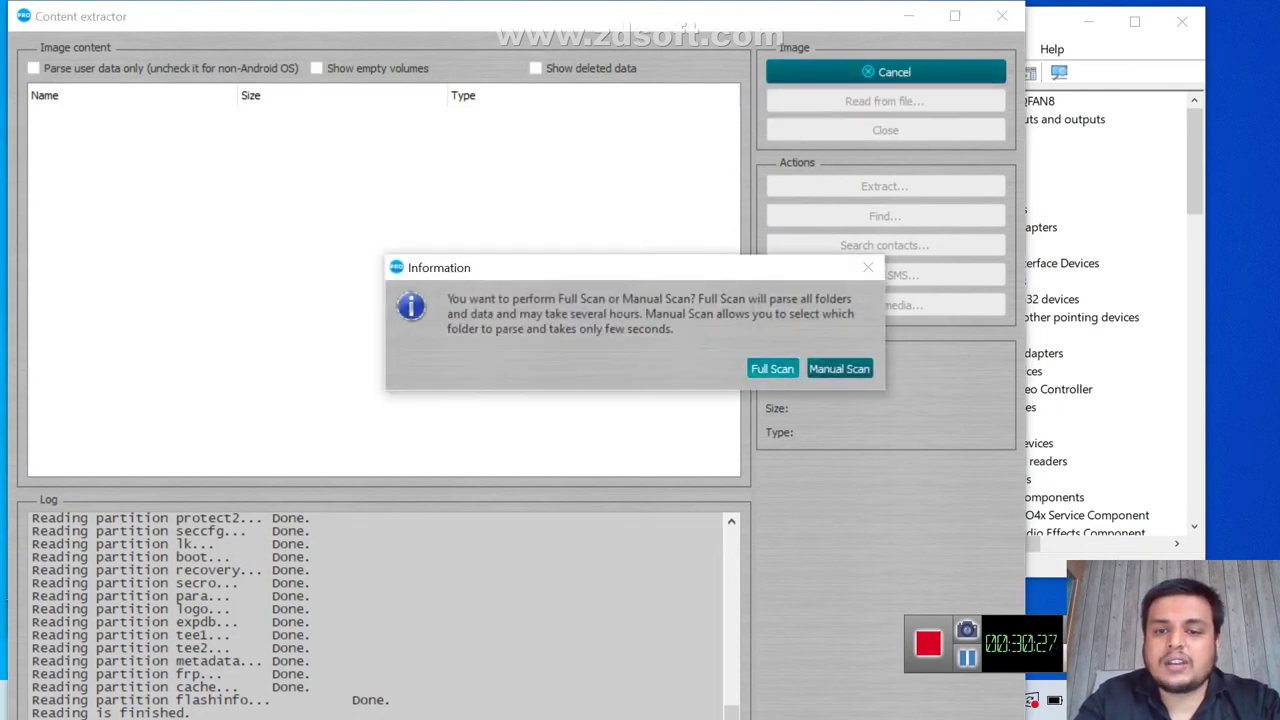
left_click(772, 369)
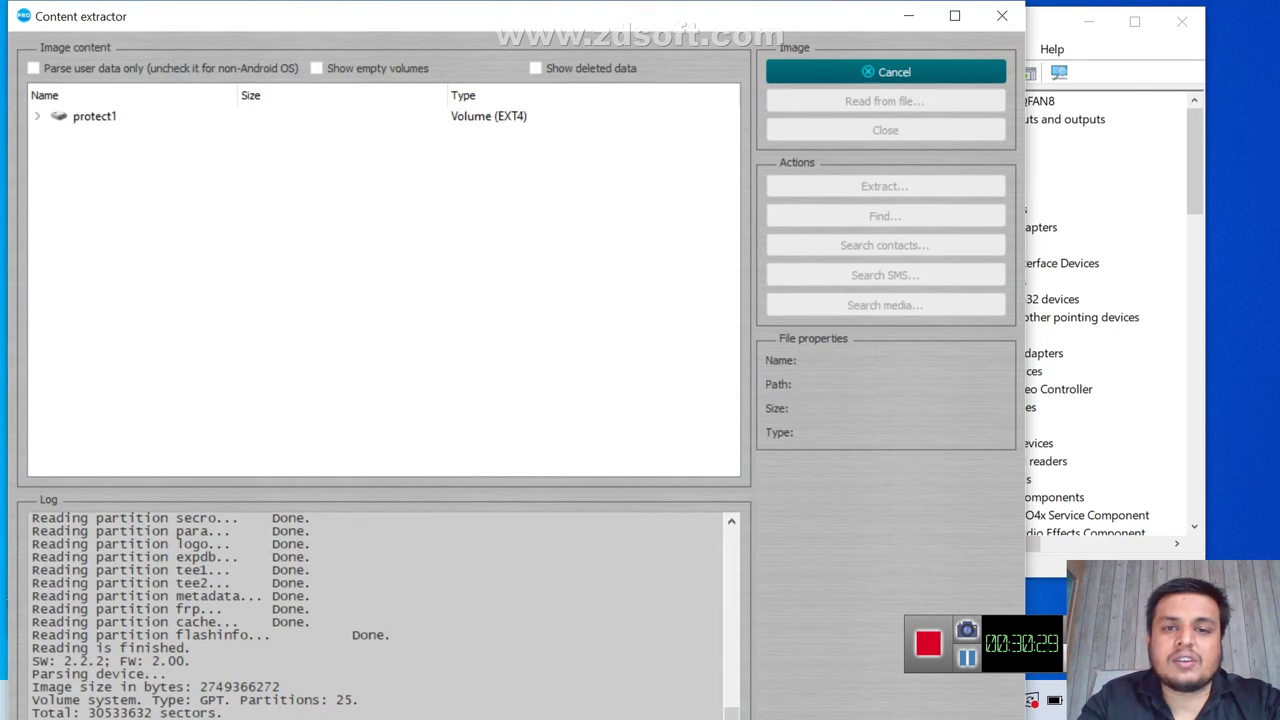
left_click_drag(494, 20, 510, 1)
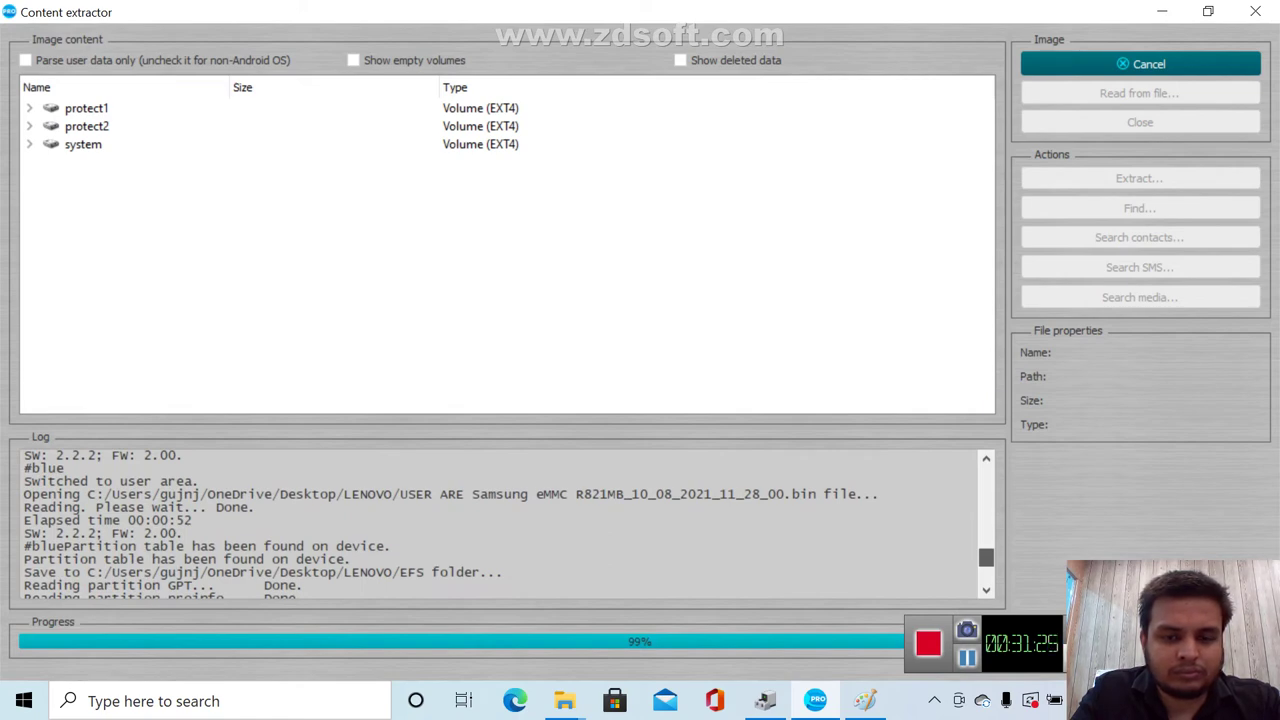
scroll(500, 525, "down", 2)
scroll(500, 525, "up", 3)
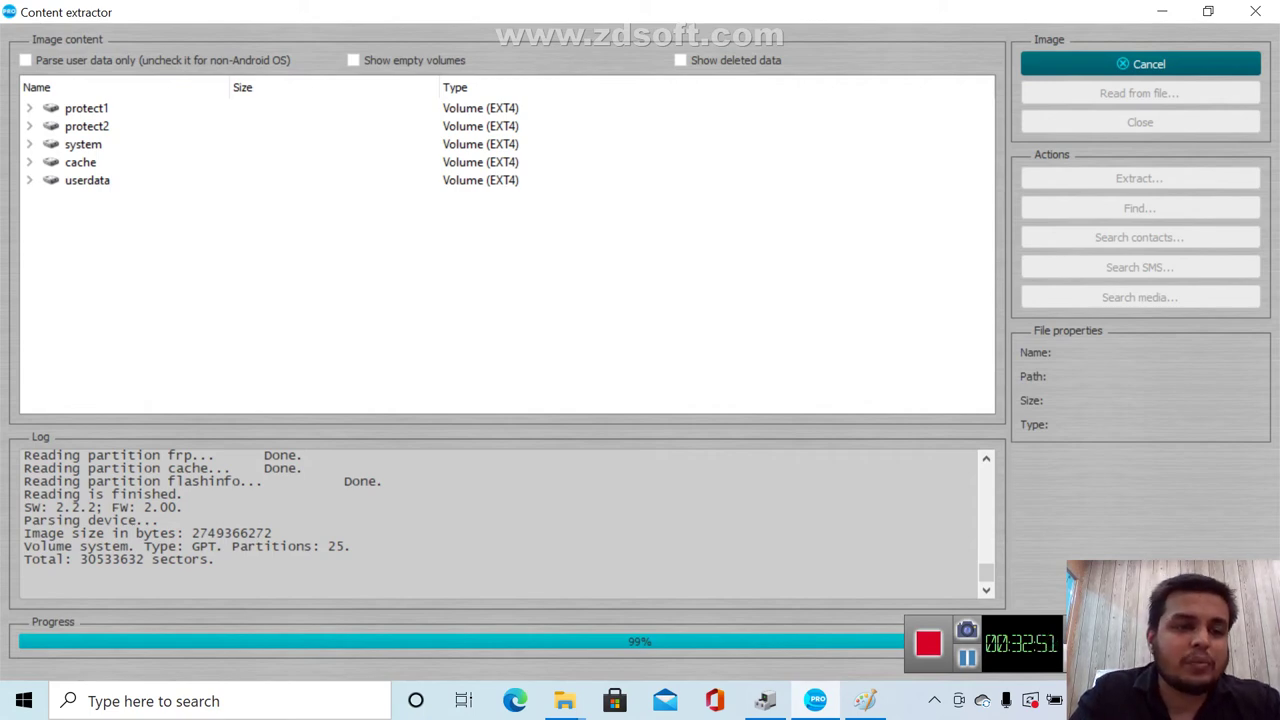
Expand the userdata volume down to the media/0 folder and view the properties of its DCIM folder
left_click(29, 180)
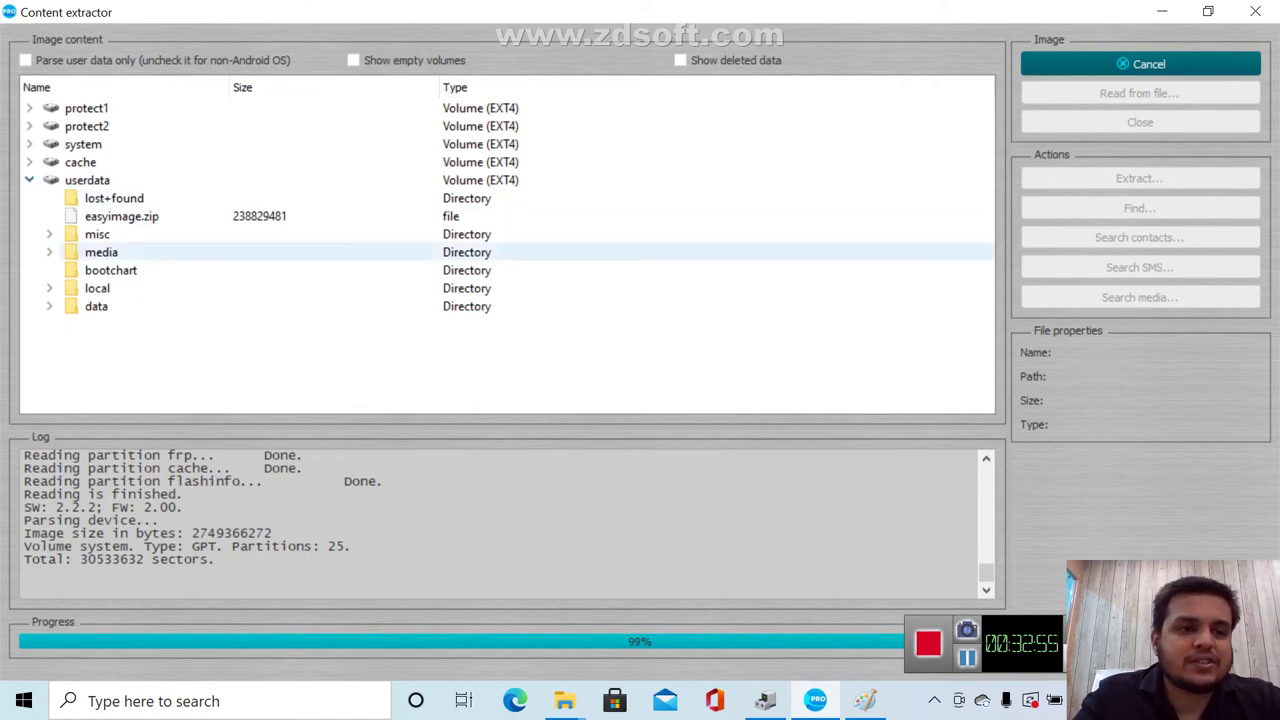
left_click(49, 252)
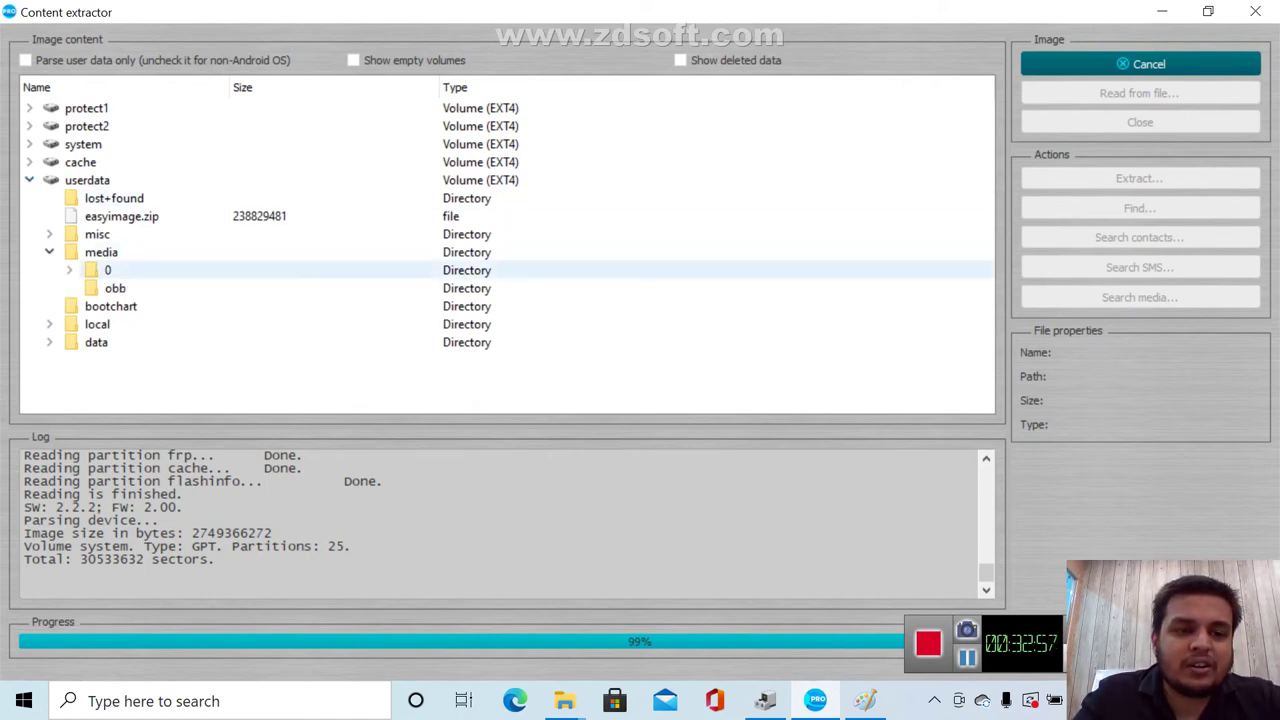
left_click(69, 270)
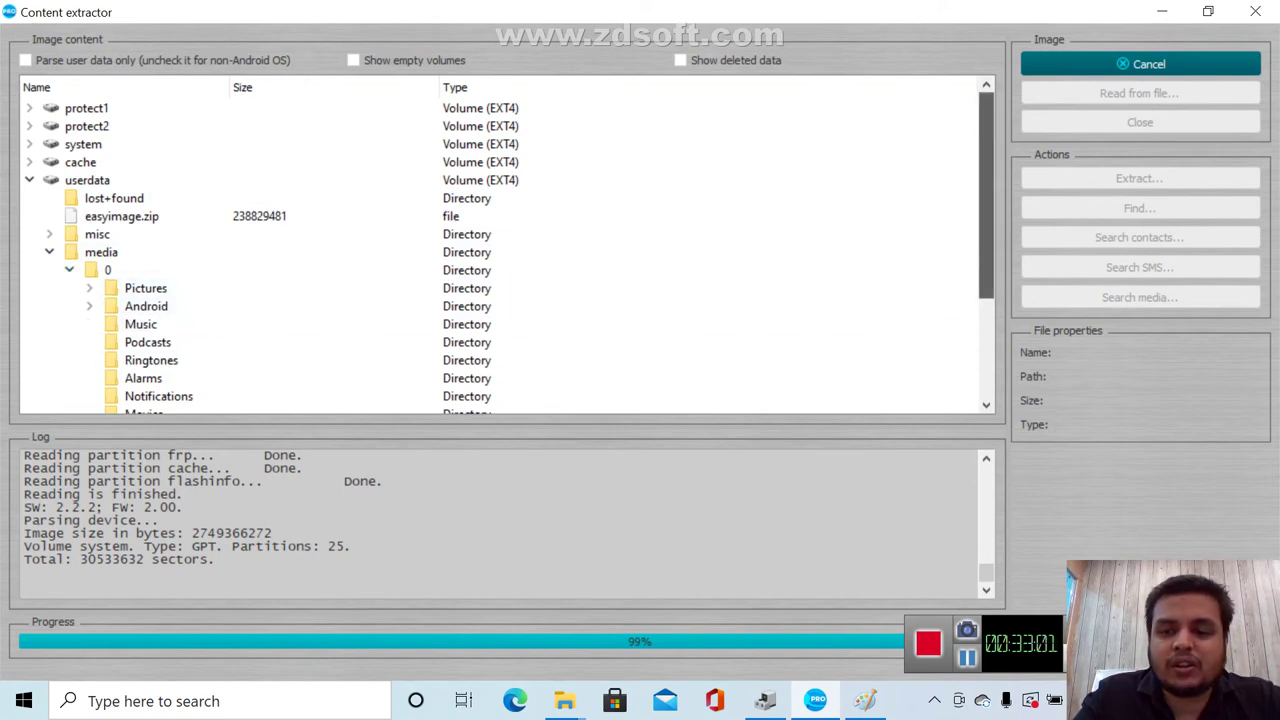
scroll(500, 288, "down", 2)
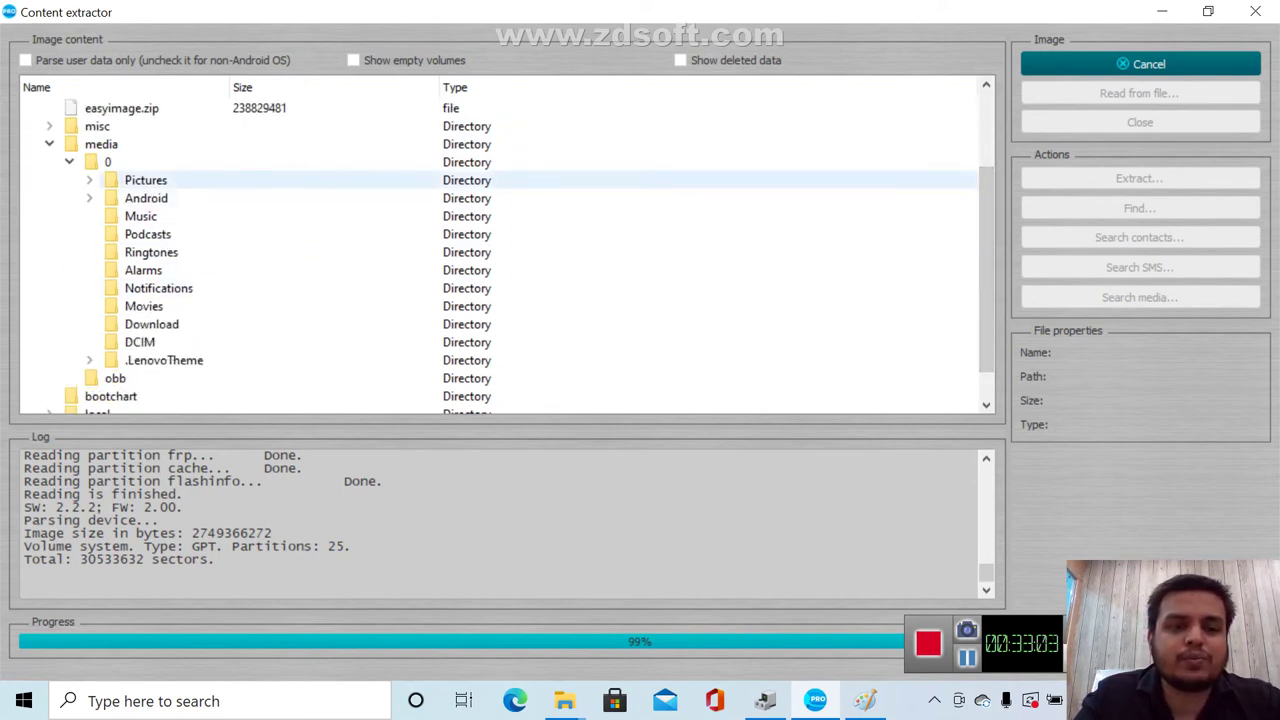
left_click(140, 342)
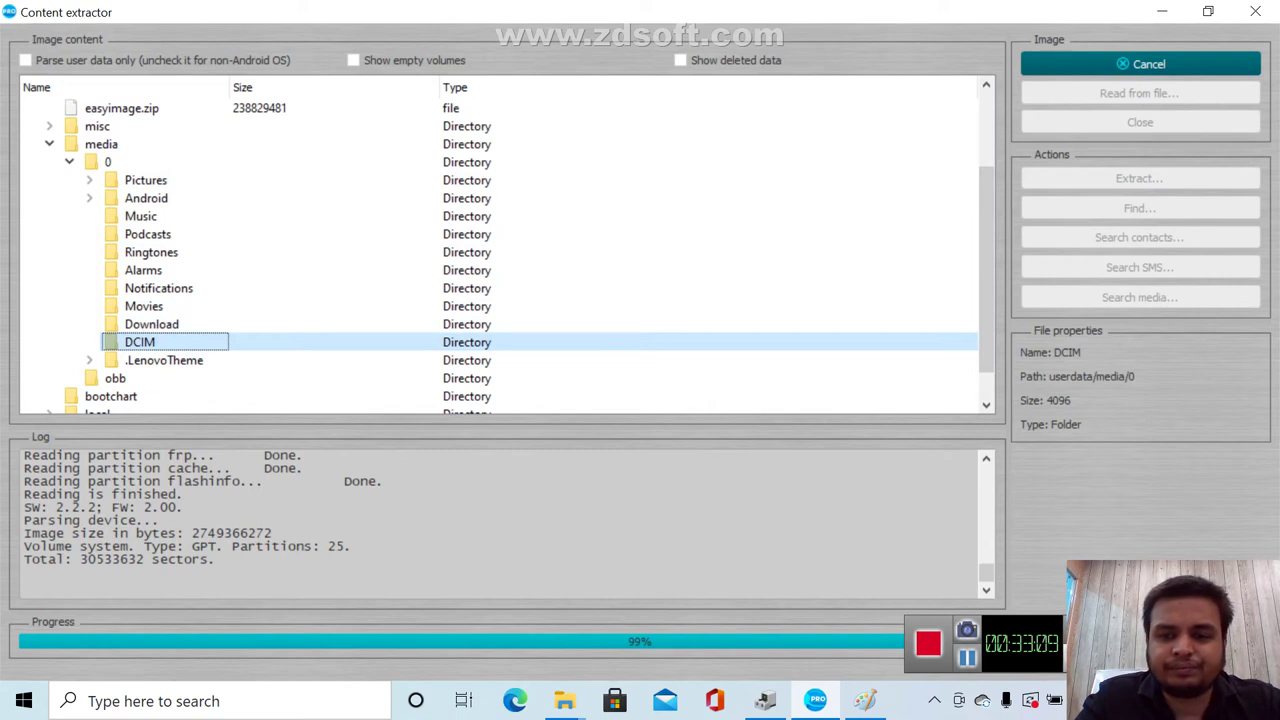
scroll(500, 240, "down", 1)
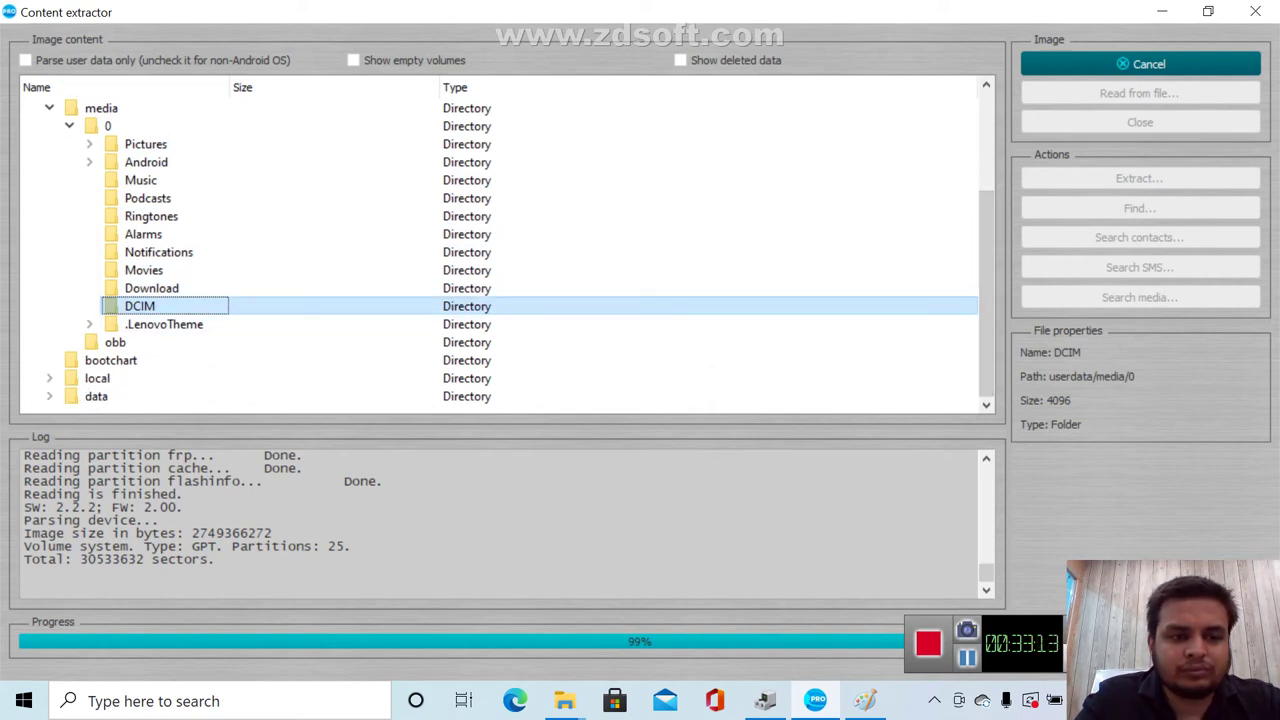
Check the properties of the Download, Movies, Notifications, Alarms, Ringtones, Podcasts and Music folders in media/0
left_click(151, 288)
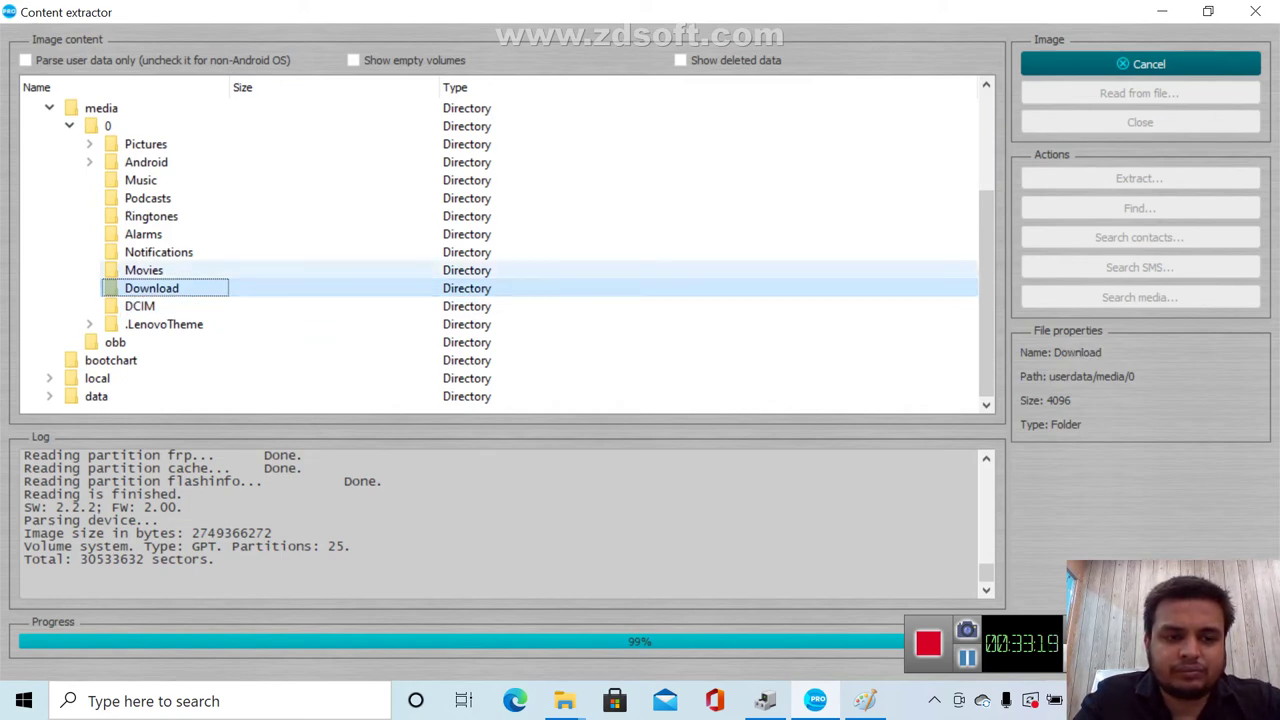
left_click(143, 270)
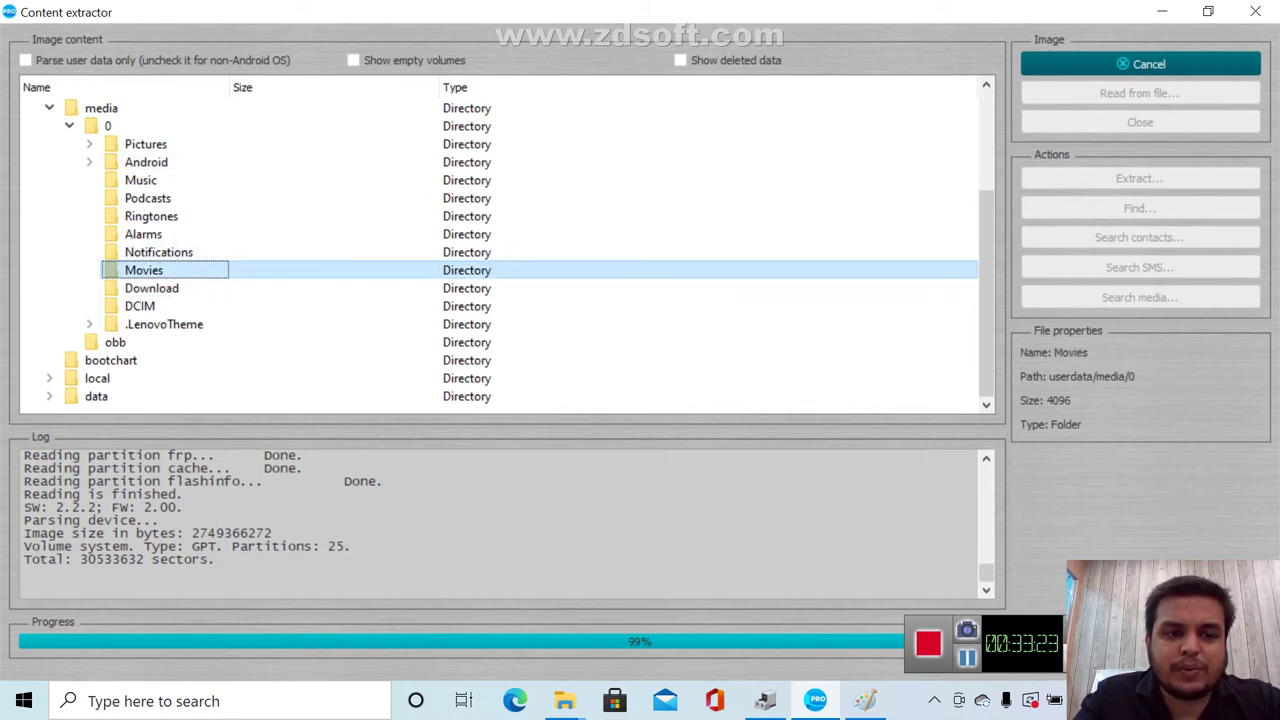
left_click(158, 252)
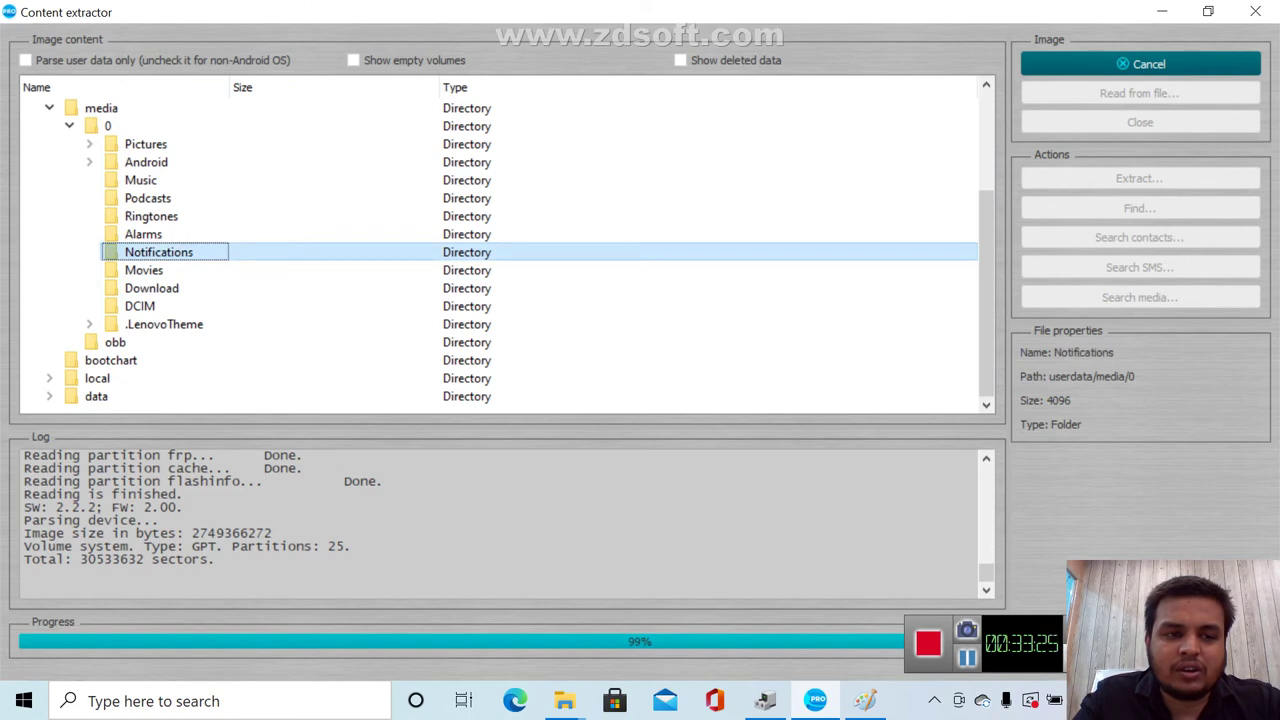
left_click(143, 234)
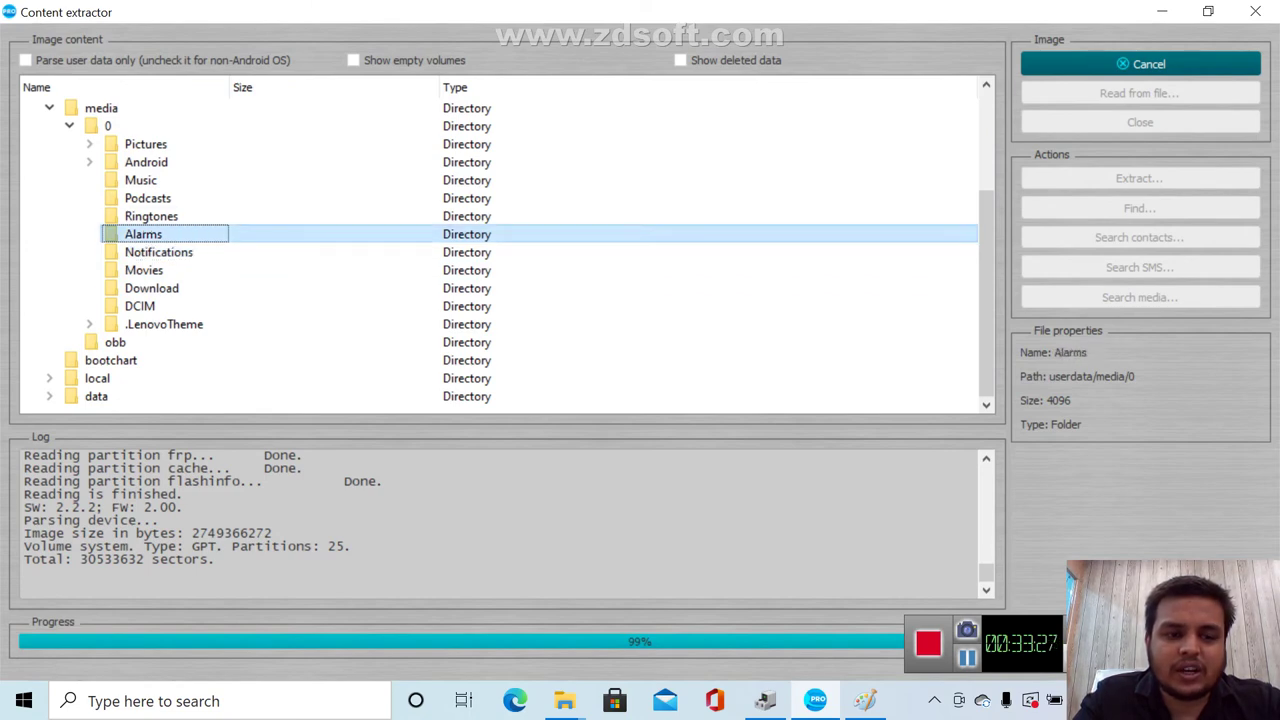
left_click(151, 216)
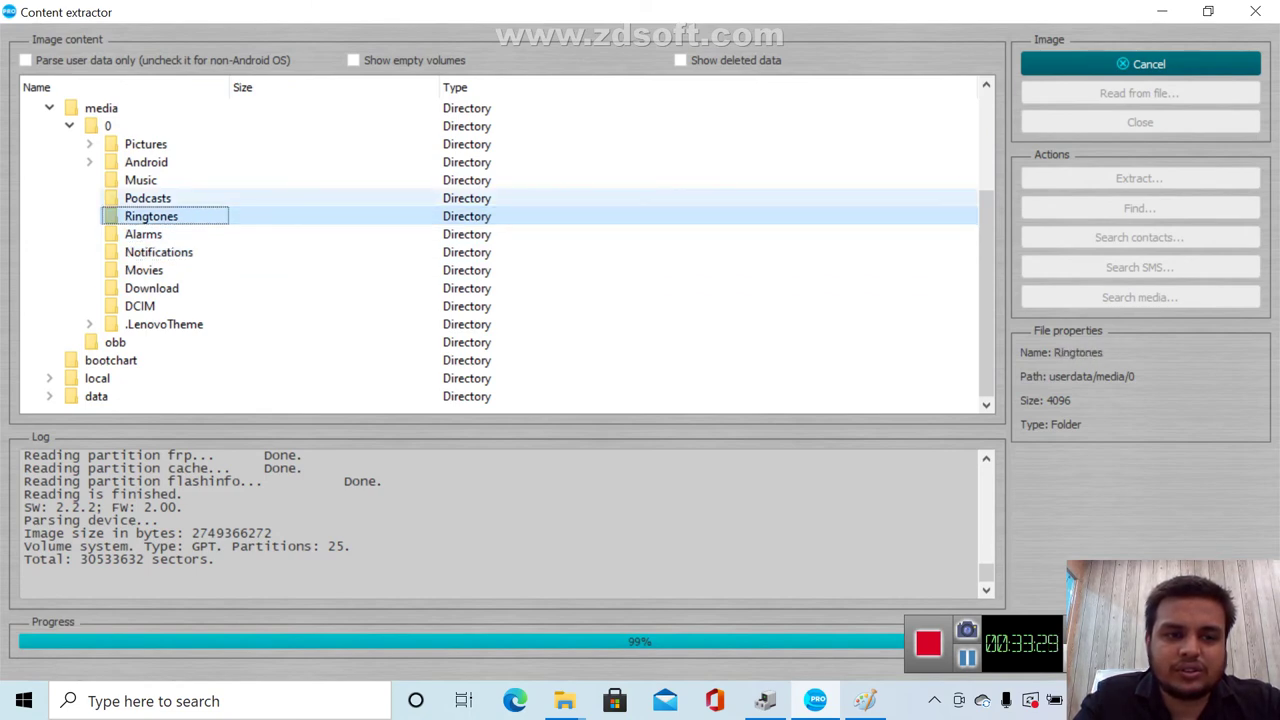
left_click(148, 198)
left_click(141, 180)
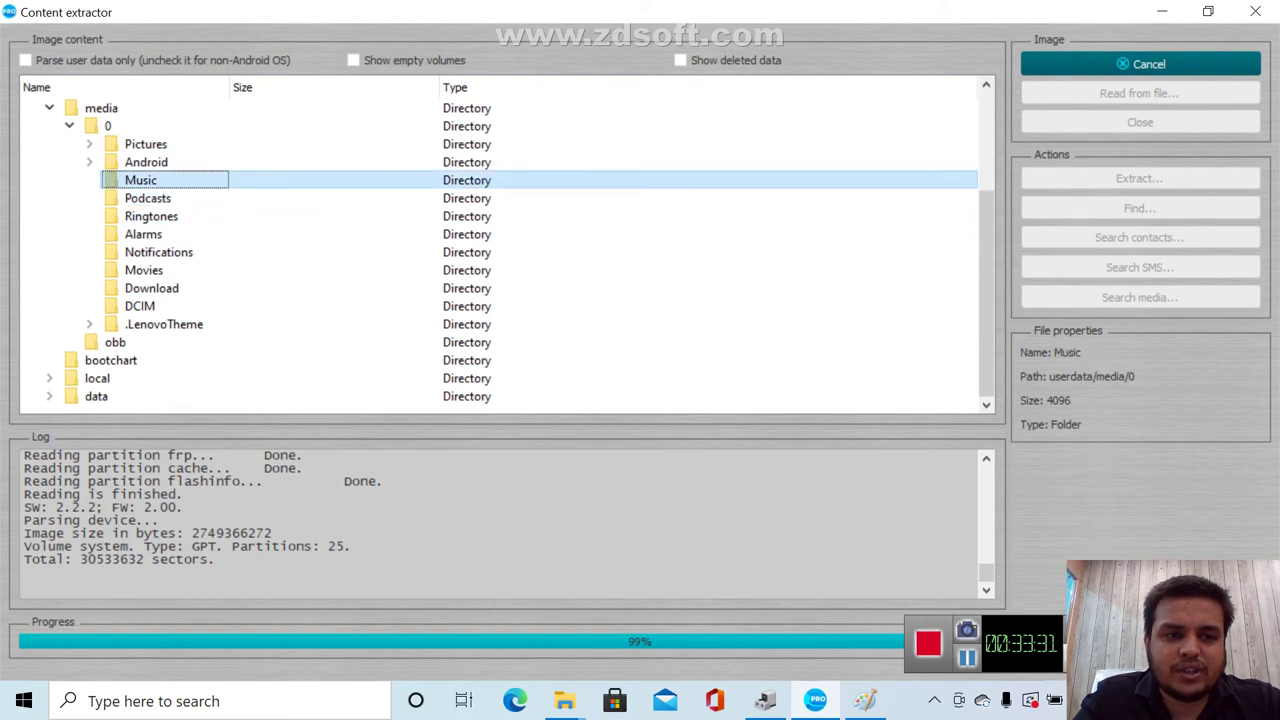
Open Android/media down to the Ringtones subfolder and view the properties of hangouts_incoming_call.ogg
double_click(146, 162)
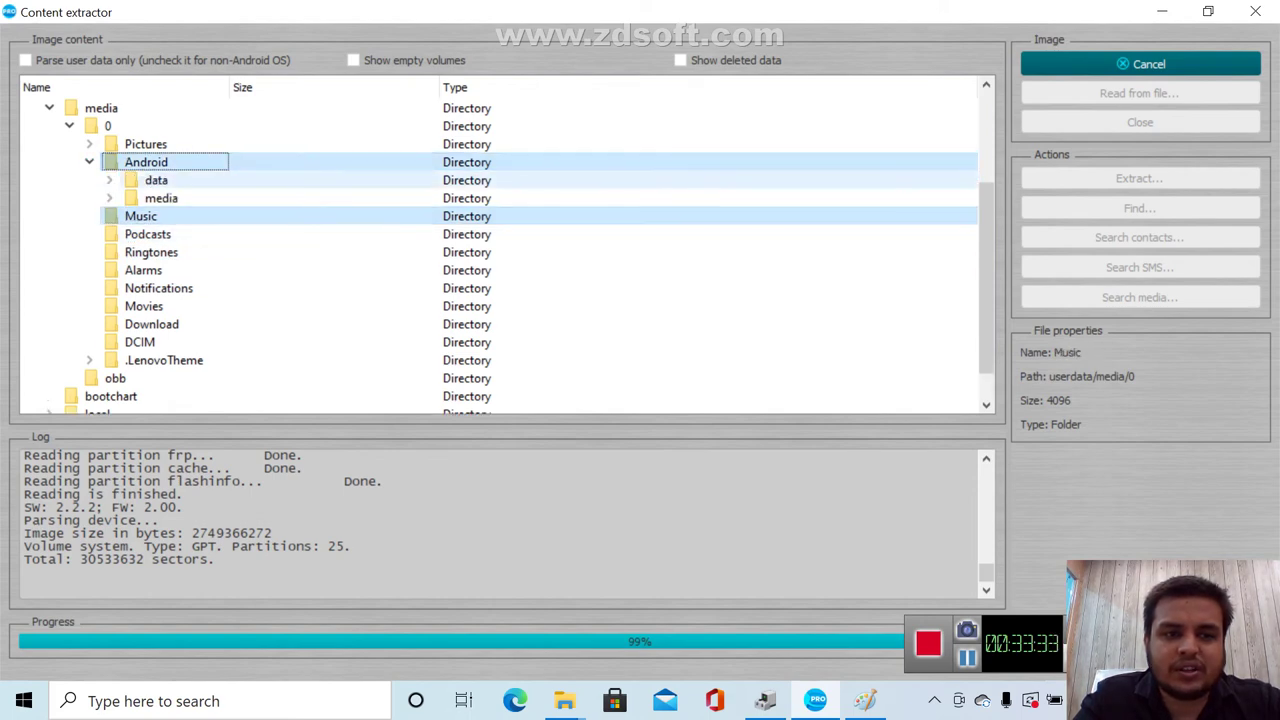
left_click(109, 198)
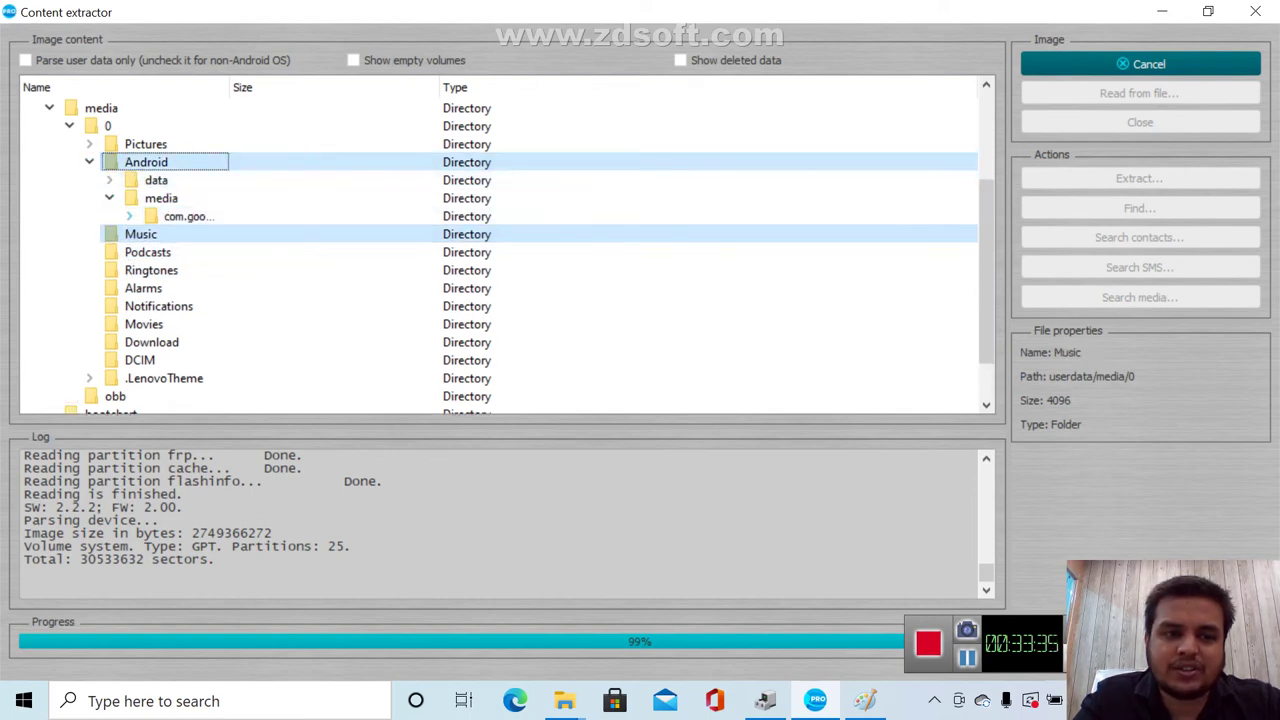
left_click(129, 216)
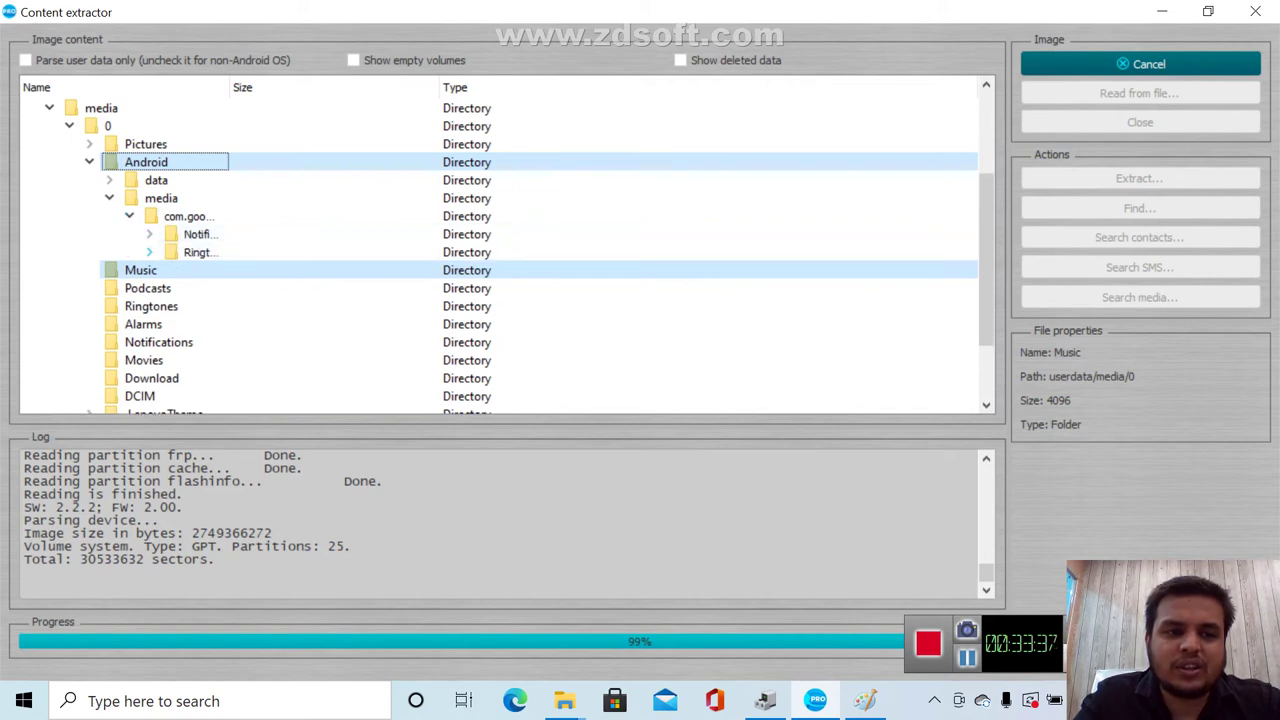
left_click(149, 252)
left_click(210, 270)
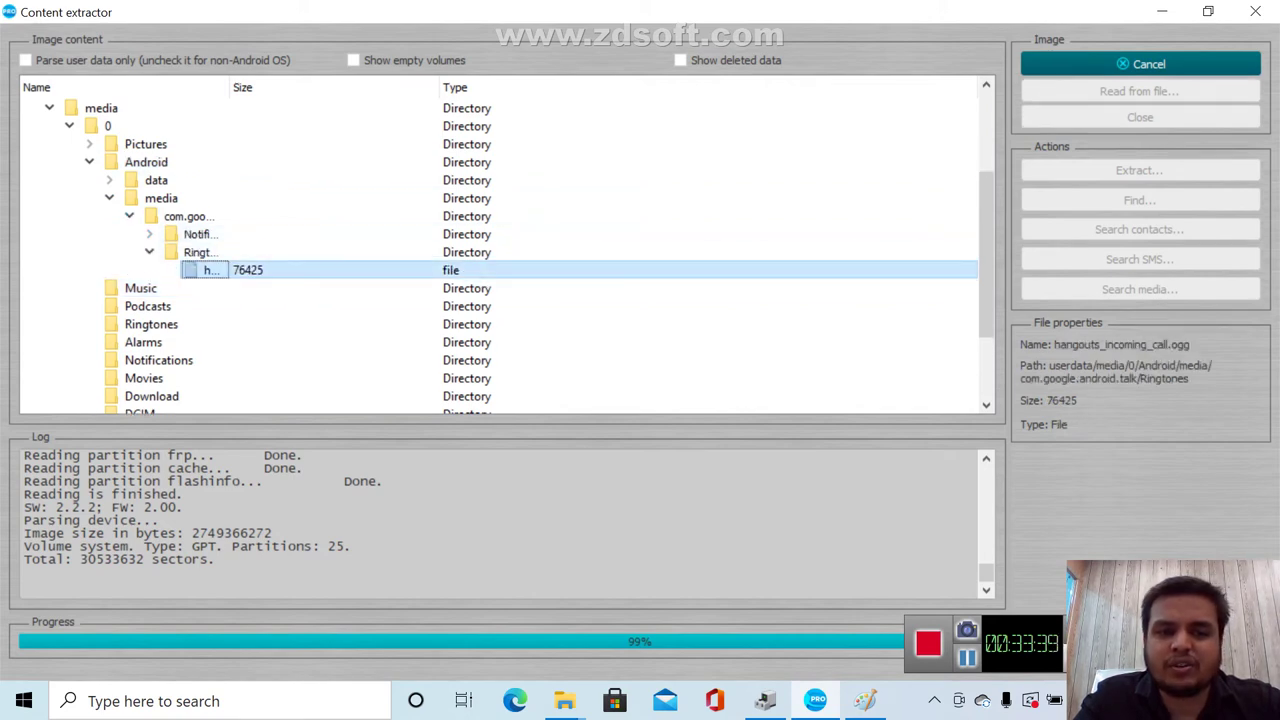
Inspect the Screenshots folder inside Pictures and the DCIM folder, and look through the remaining userdata directories
left_click(89, 144)
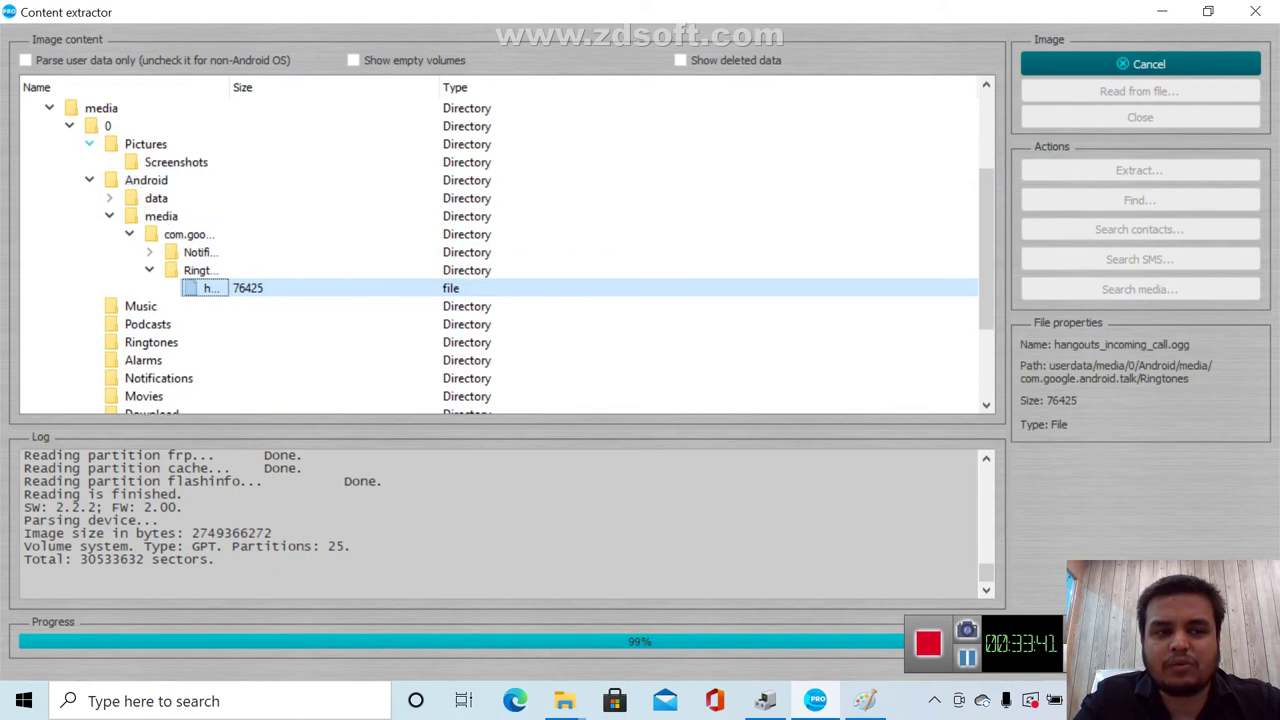
left_click(176, 162)
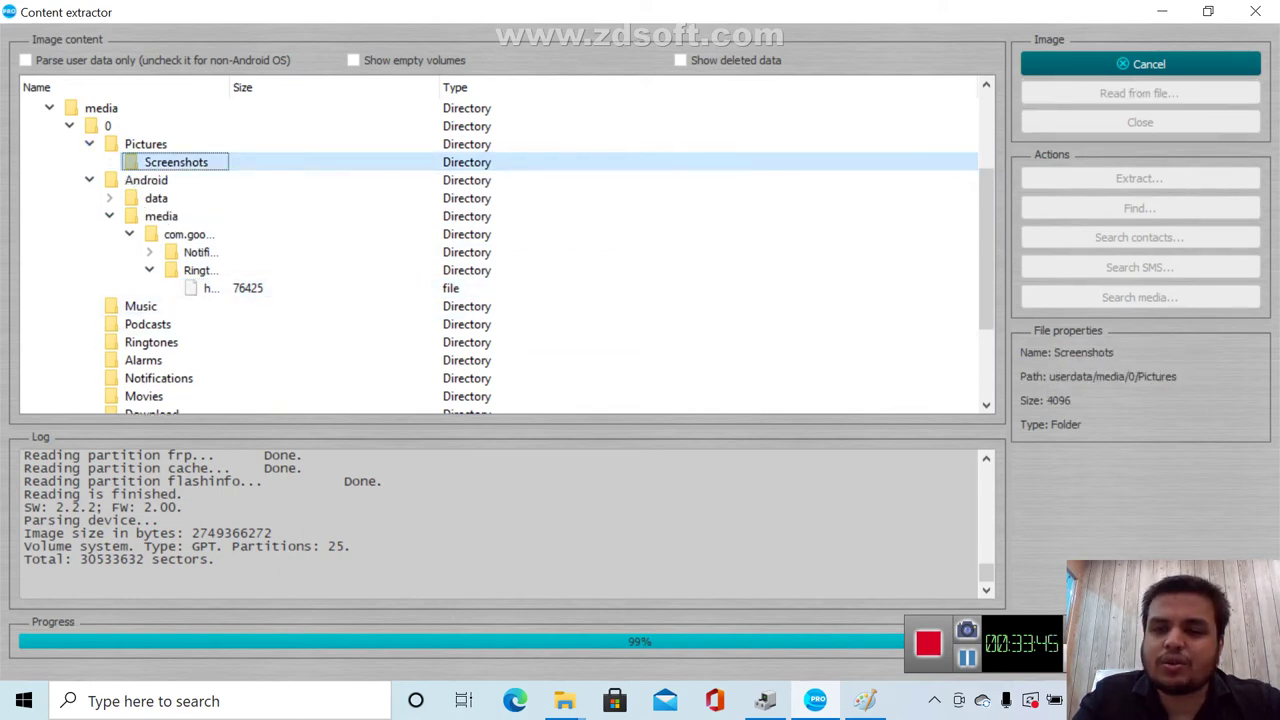
scroll(986, 250, "down", 1)
scroll(500, 330, "down", 2)
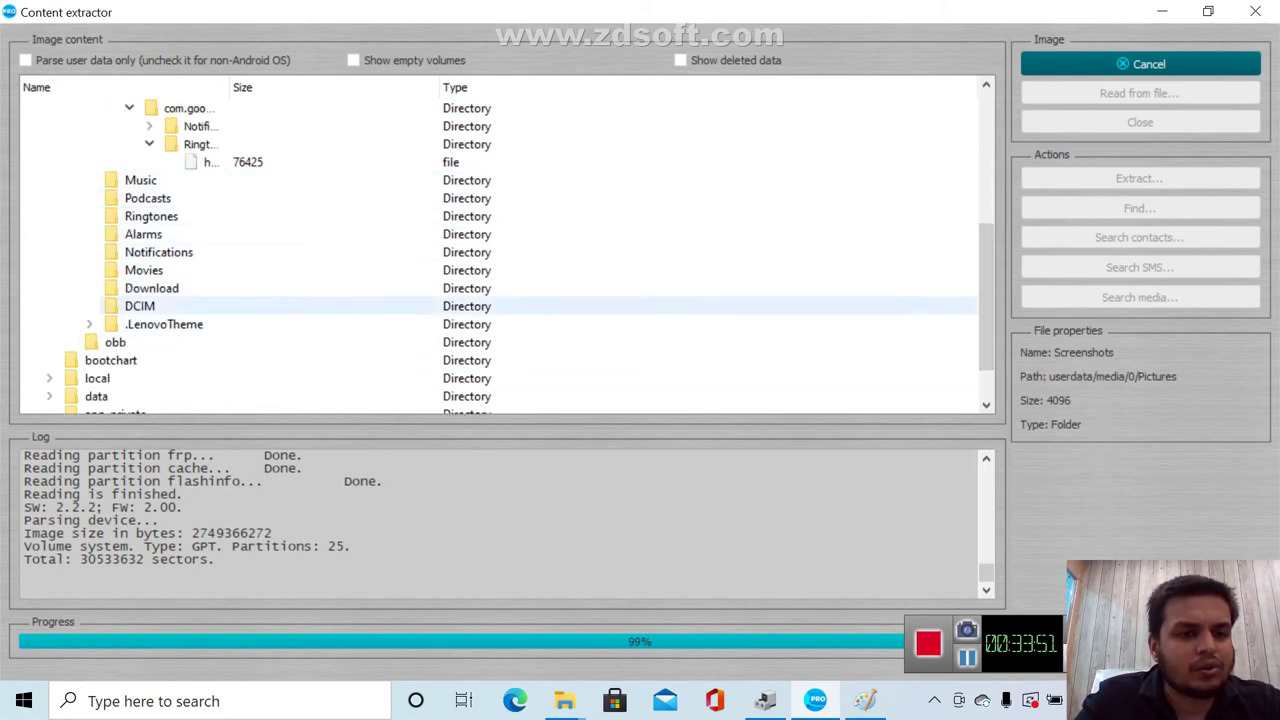
left_click(140, 306)
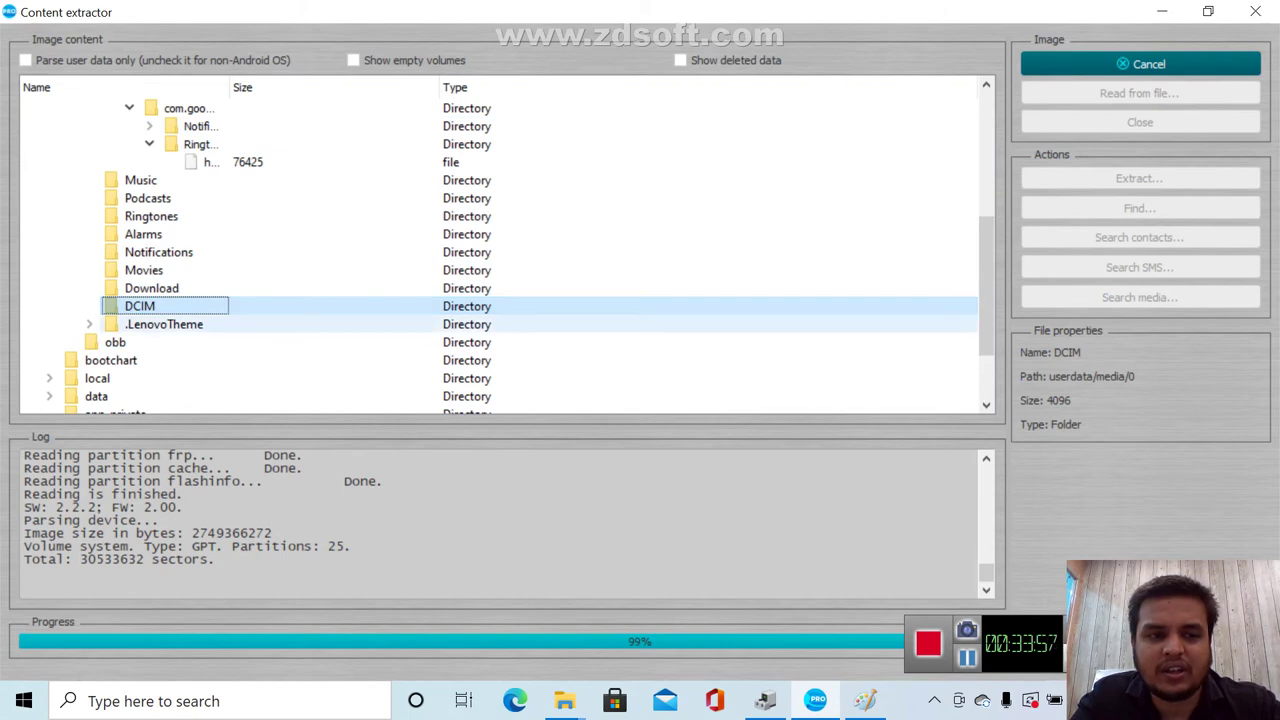
scroll(500, 245, "down", 3)
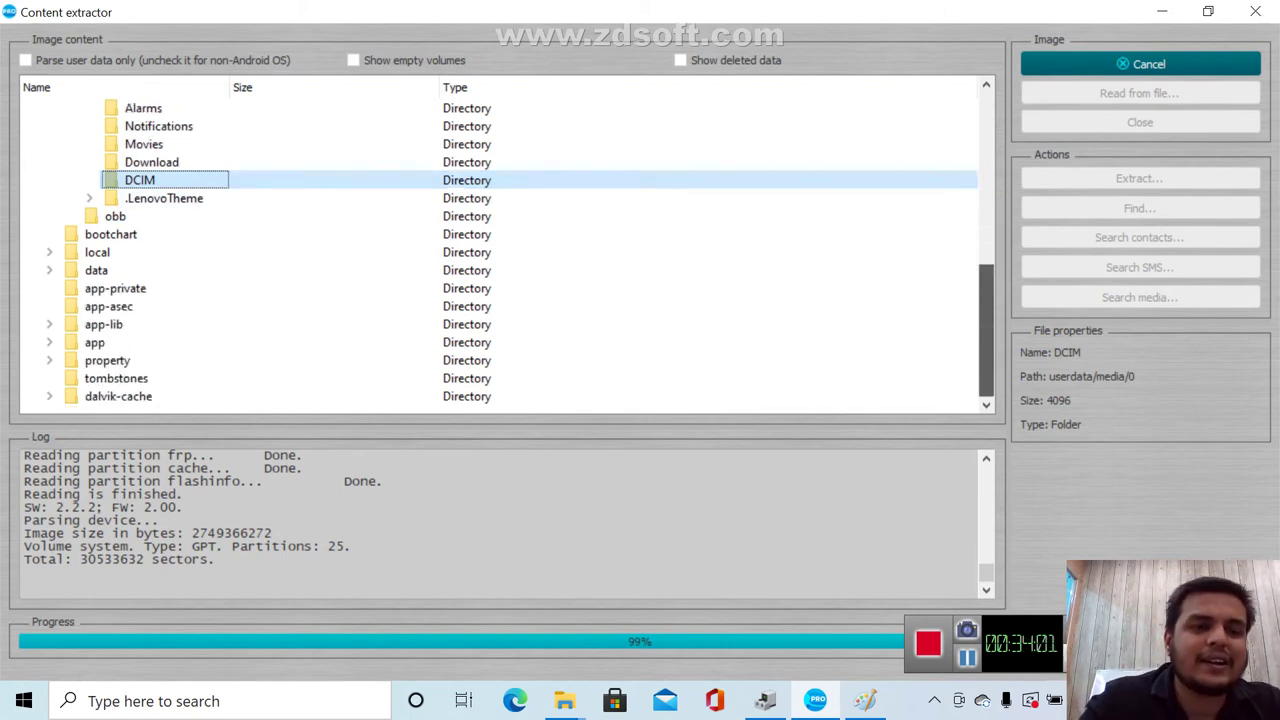
scroll(500, 216, "up", 4)
scroll(500, 216, "up", 1)
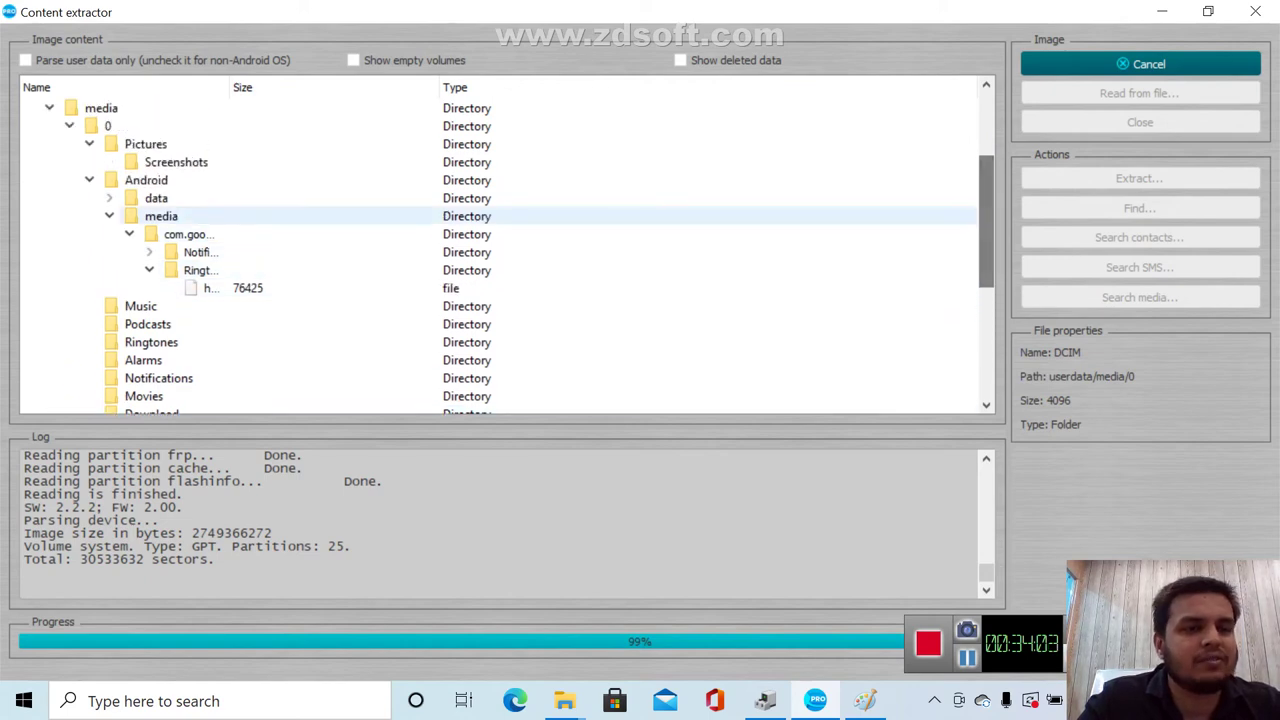
Collapse and reopen folder 0 under media, collapse its Android subfolder and review the remaining media folders
left_click(69, 125)
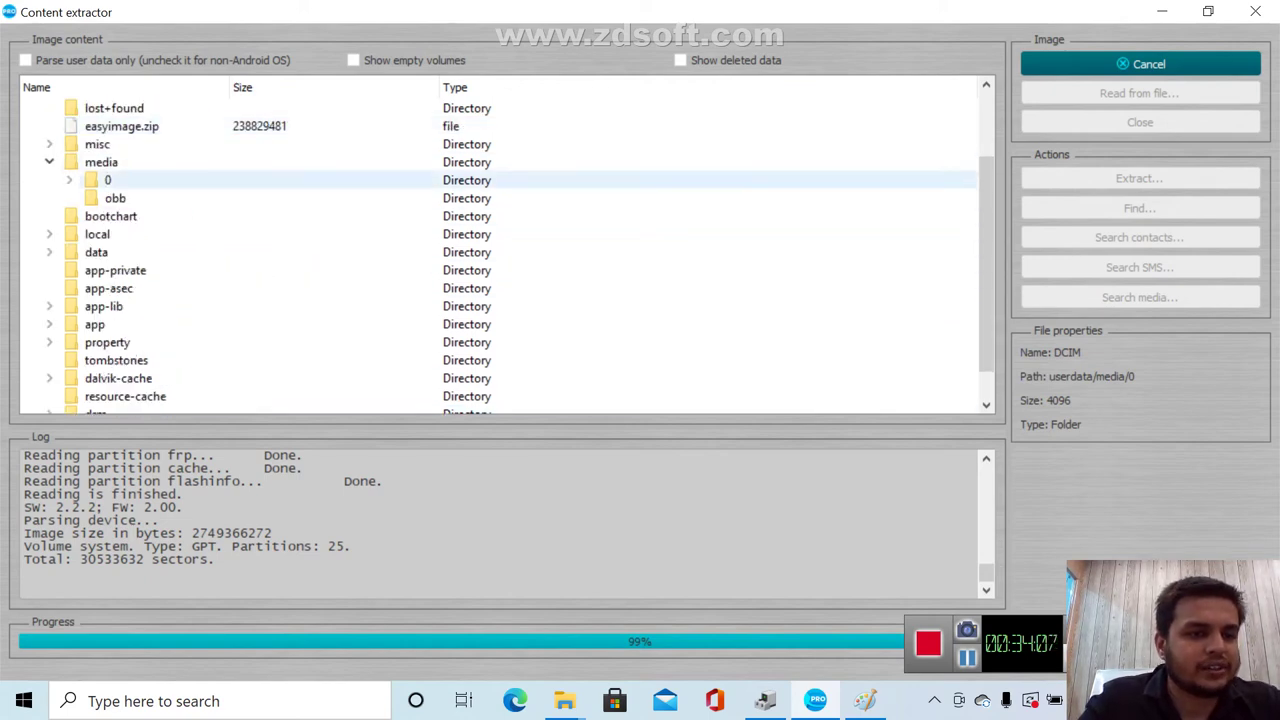
left_click(69, 180)
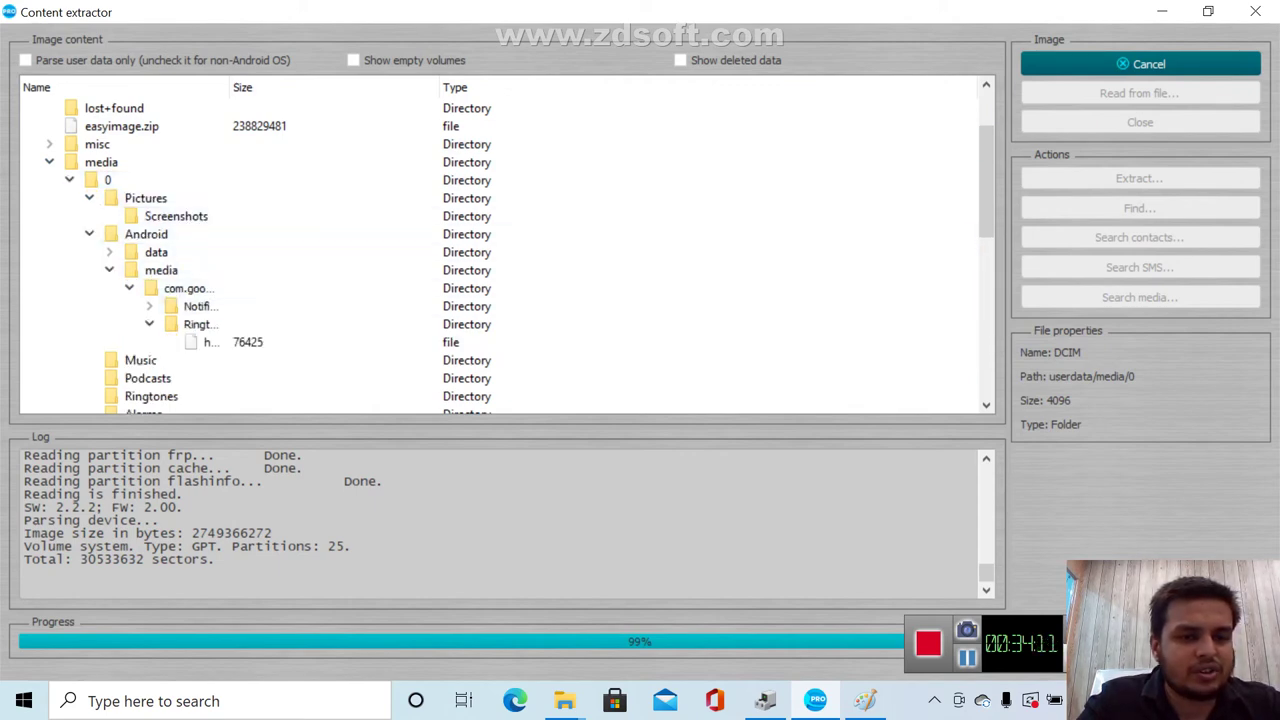
left_click(89, 234)
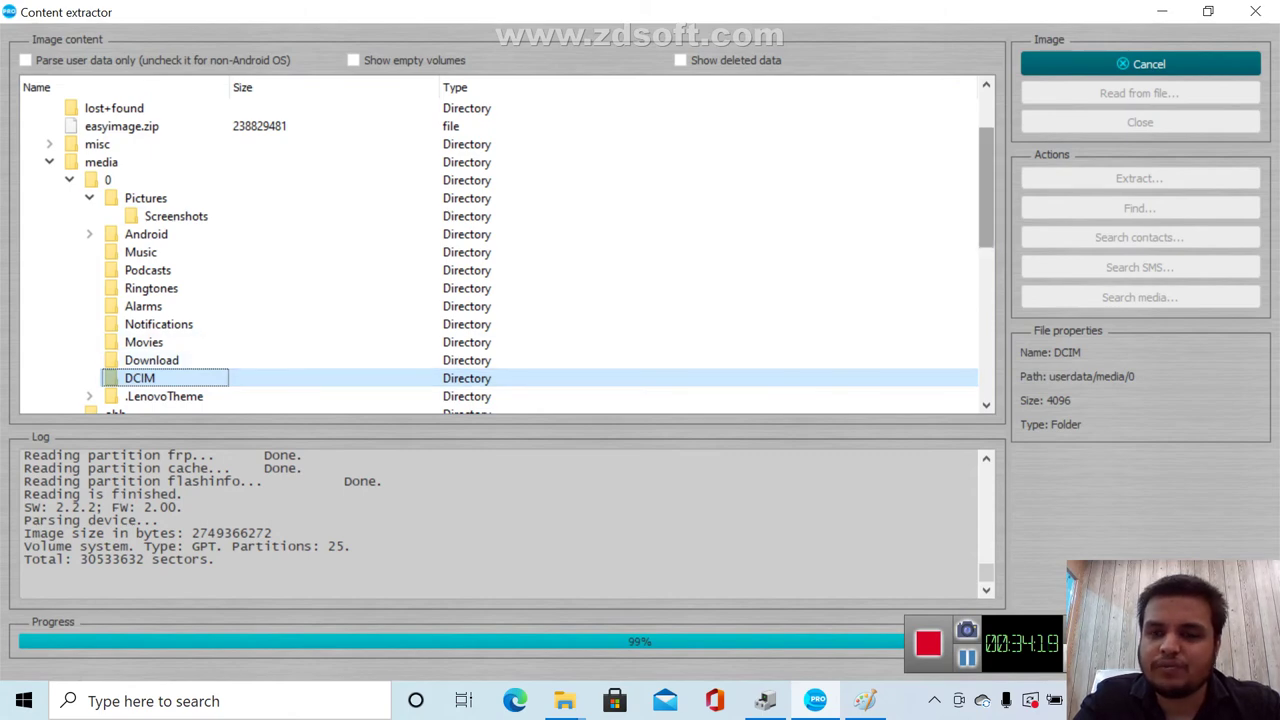
scroll(520, 258, "down", 1)
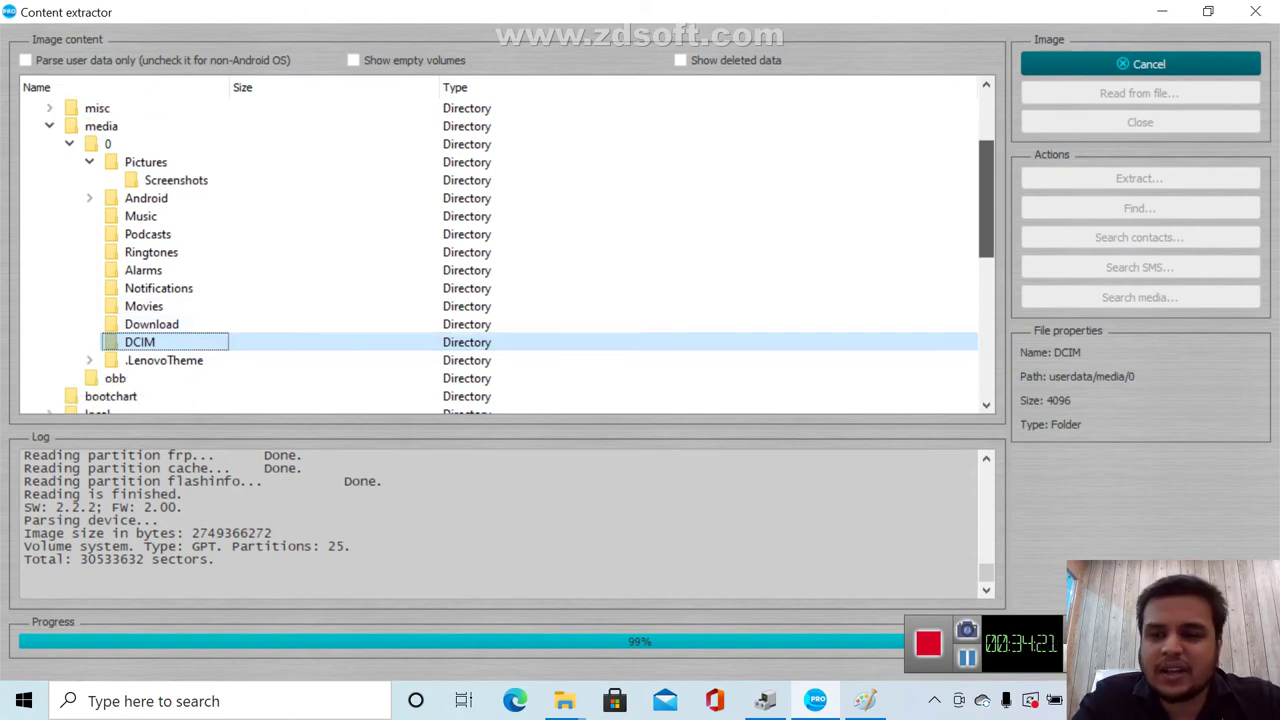
scroll(500, 250, "up", 2)
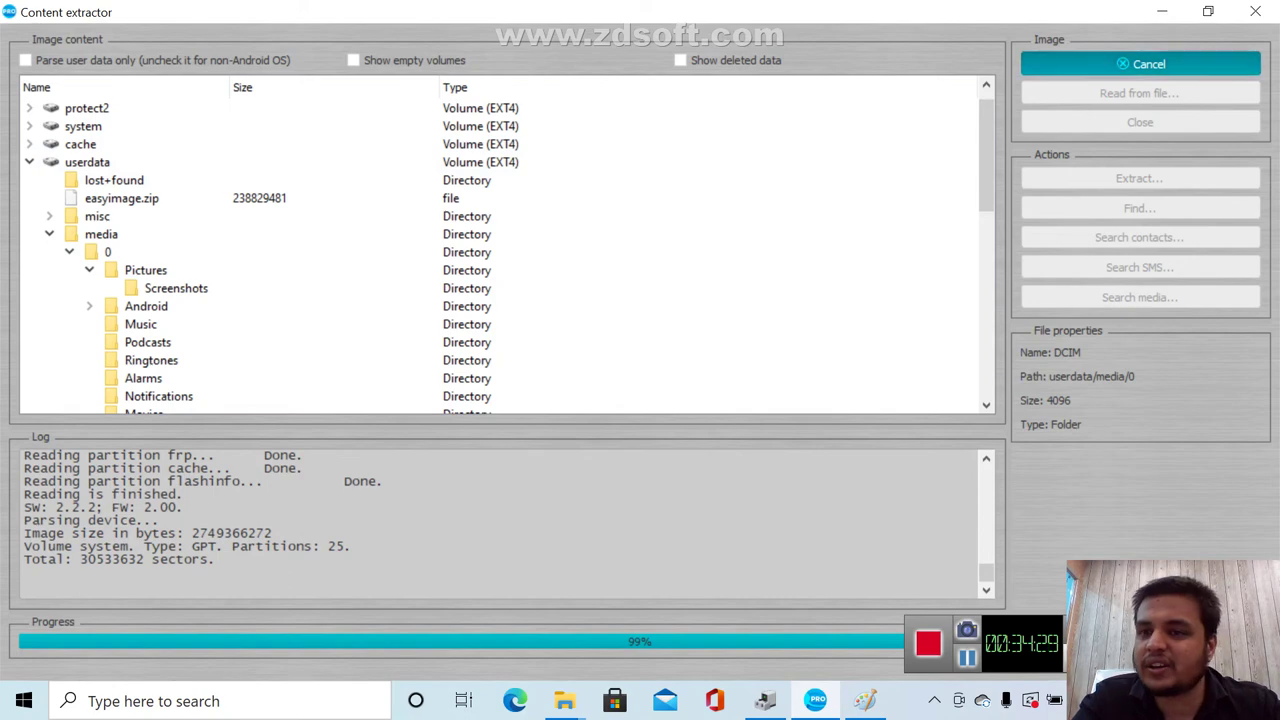
Cancel the running device scan, confirm the cancellation and turn on the display of deleted data
left_click(1141, 63)
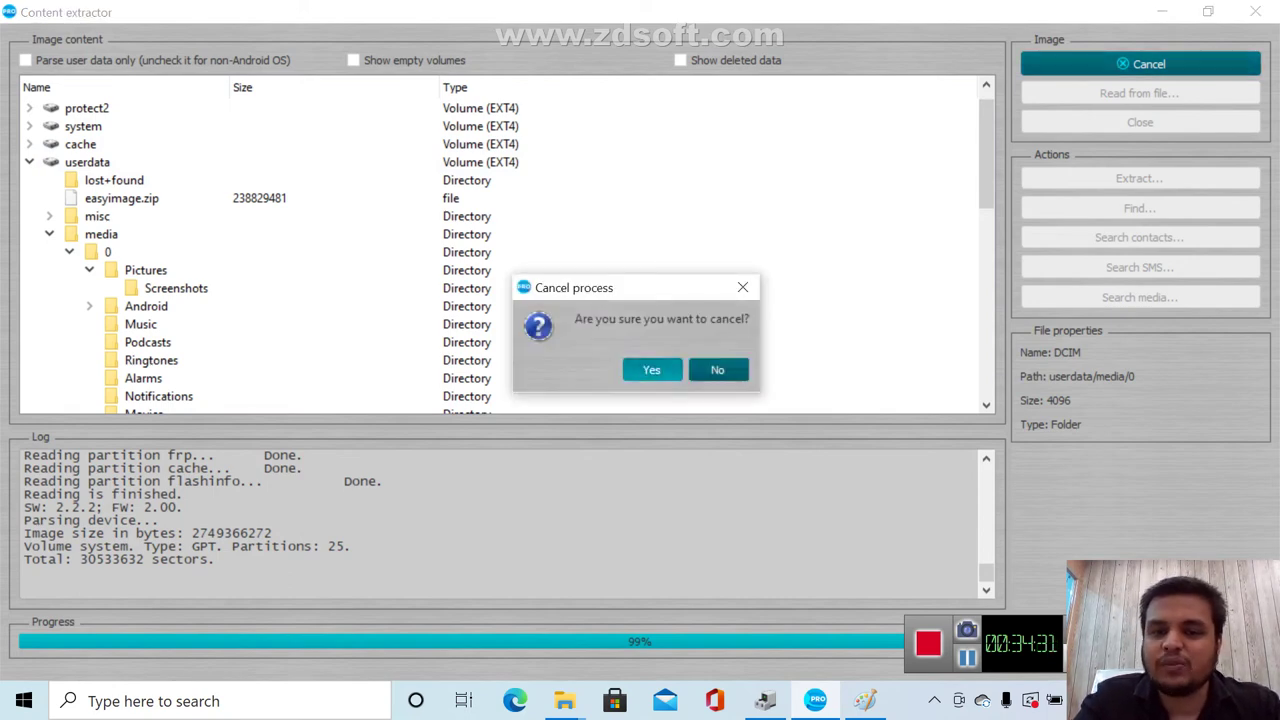
left_click(651, 370)
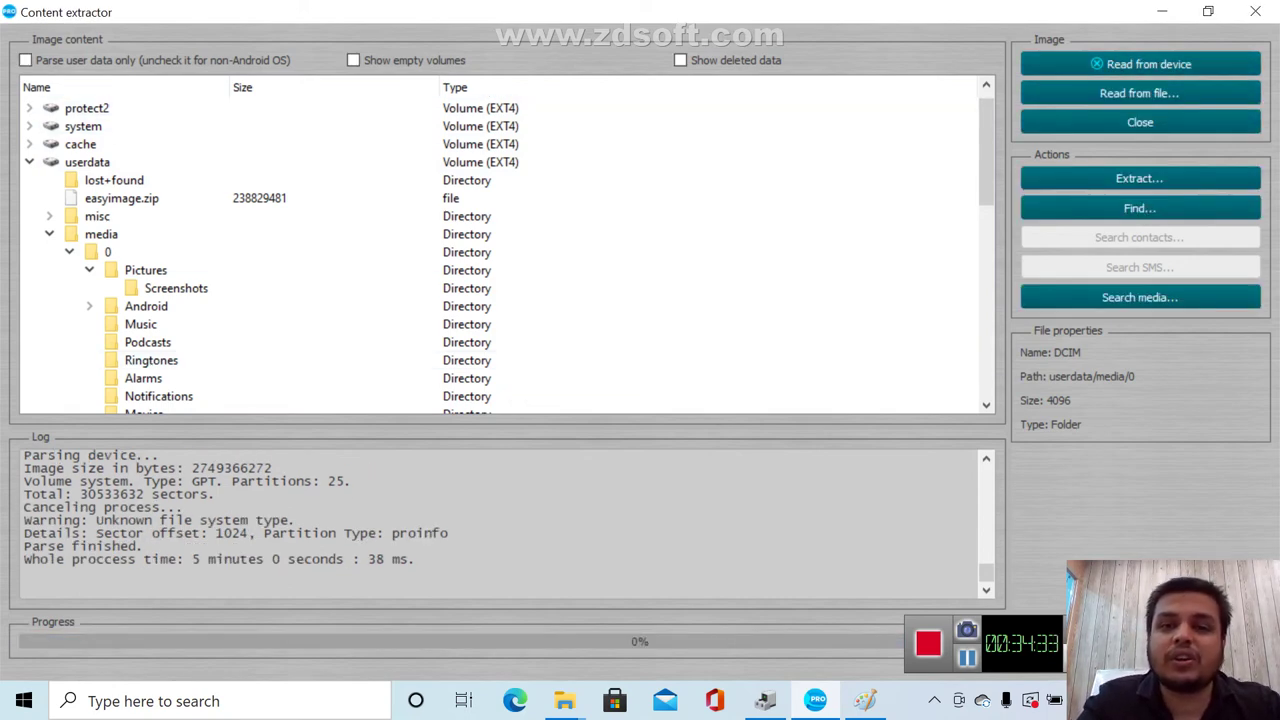
left_click(680, 60)
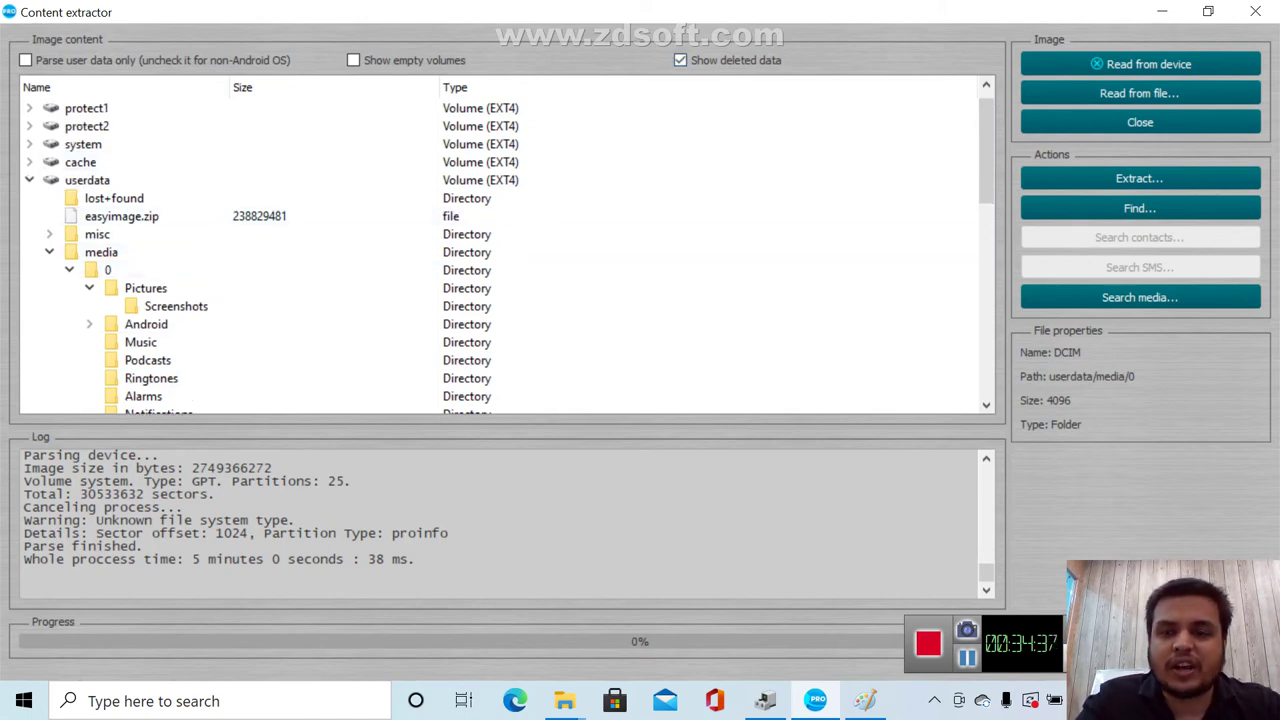
scroll(986, 150, "up", 1)
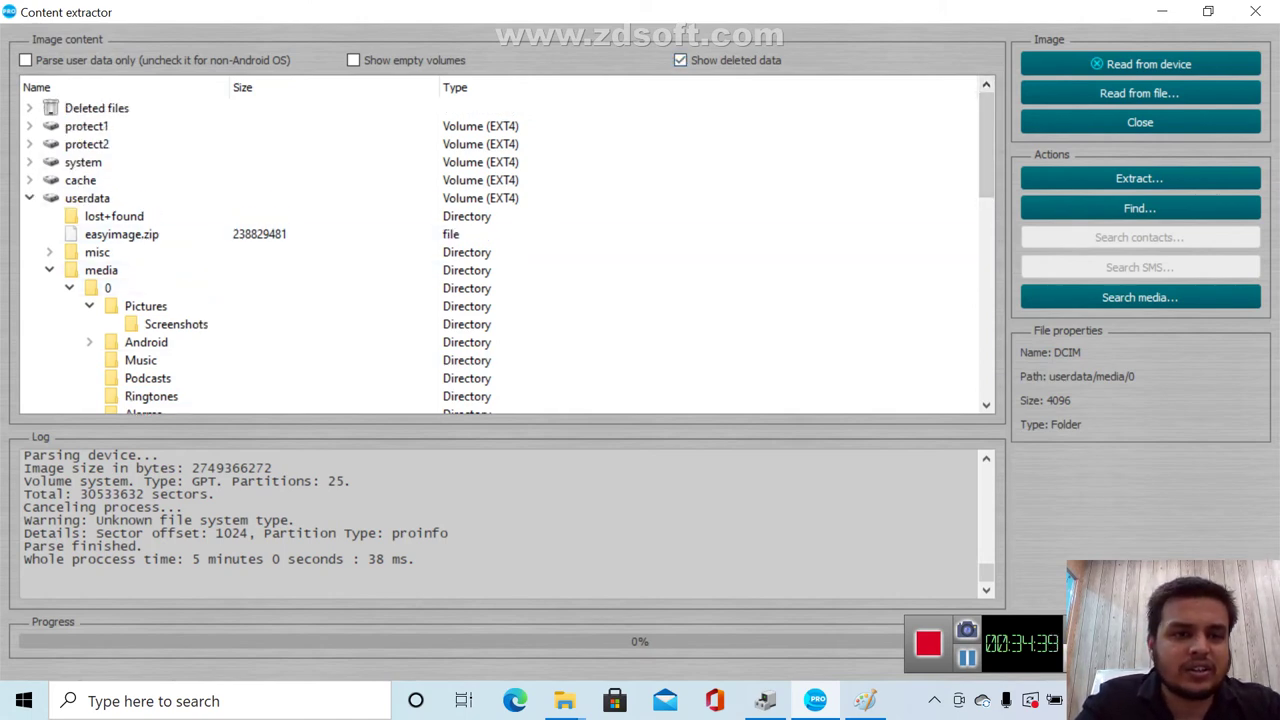
Expand the deleted files down to userdata/data and look through the deleted app folders
left_click(29, 108)
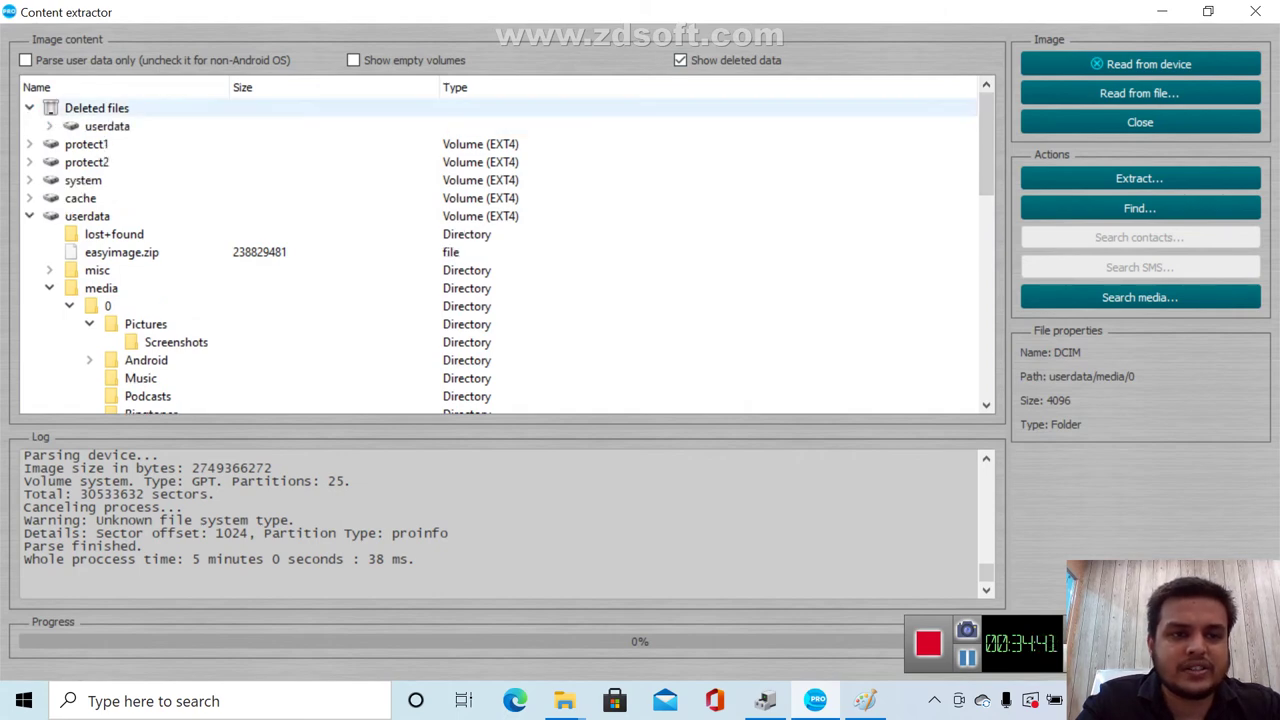
left_click(49, 126)
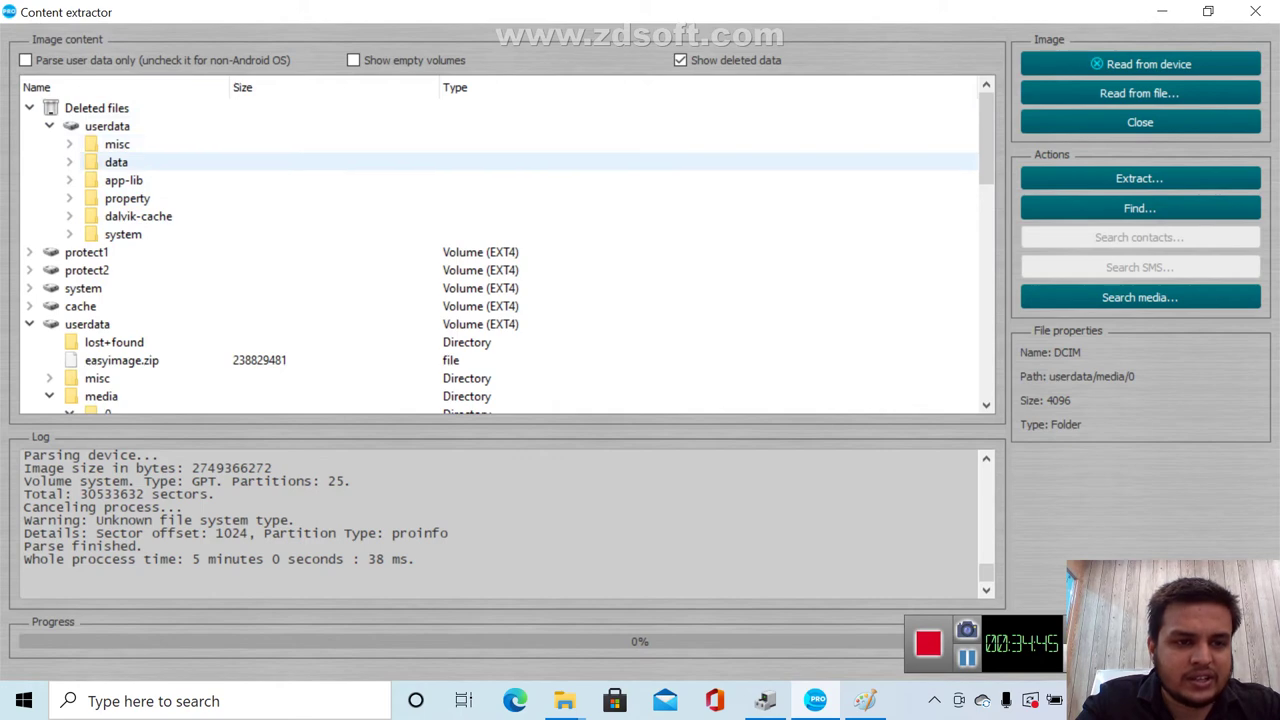
left_click(69, 162)
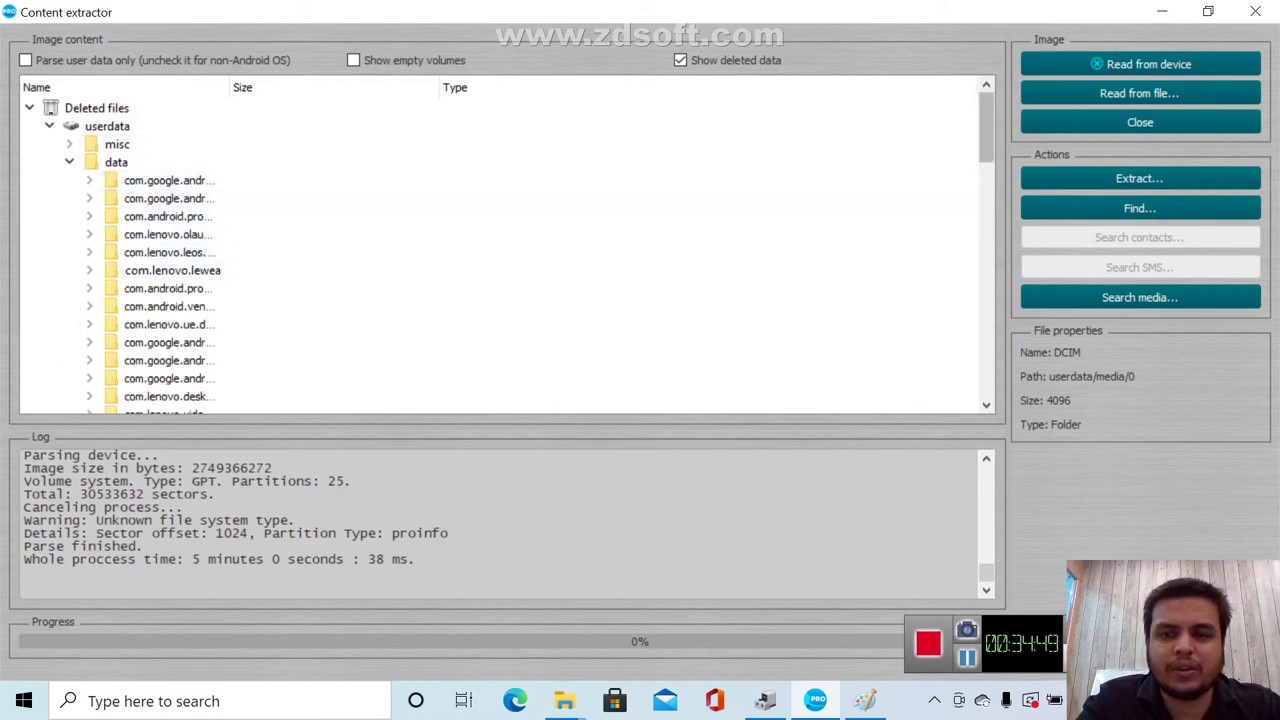
scroll(986, 127, "down", 4)
scroll(500, 198, "down", 1)
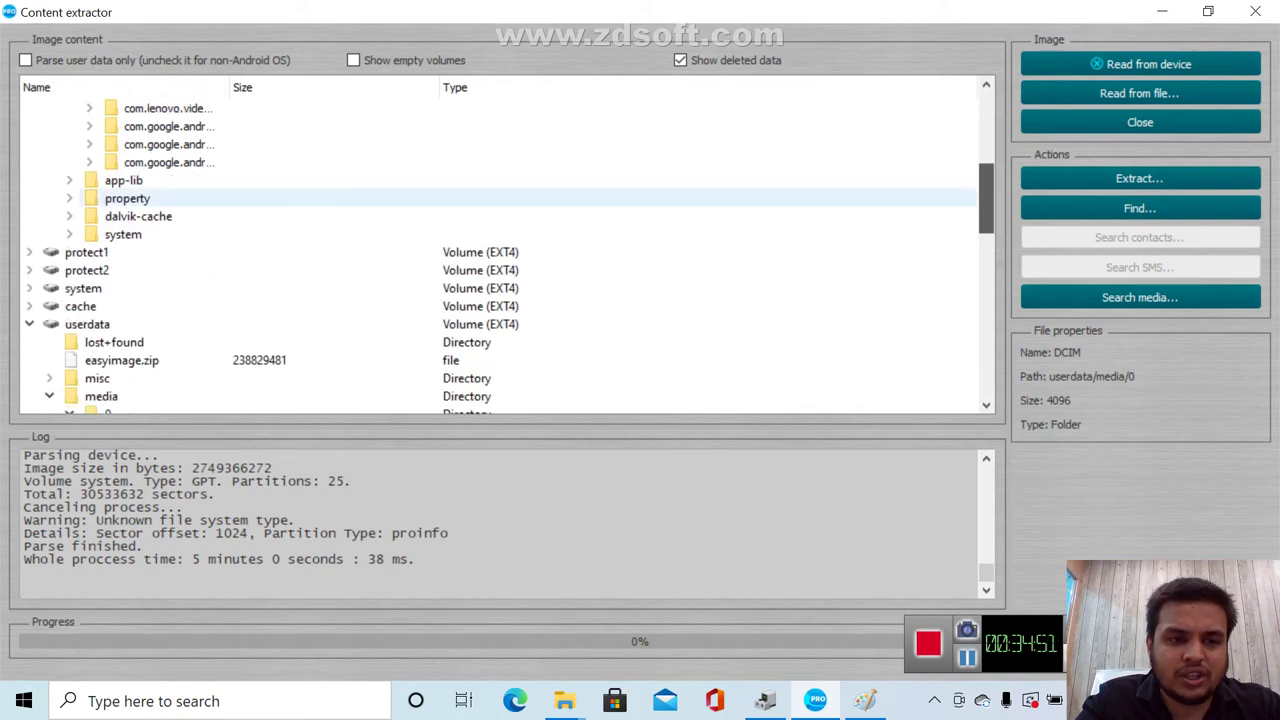
Expand the deleted misc and system folders under userdata, collapse the data folder and review the remaining subfolders
scroll(500, 198, "up", 8)
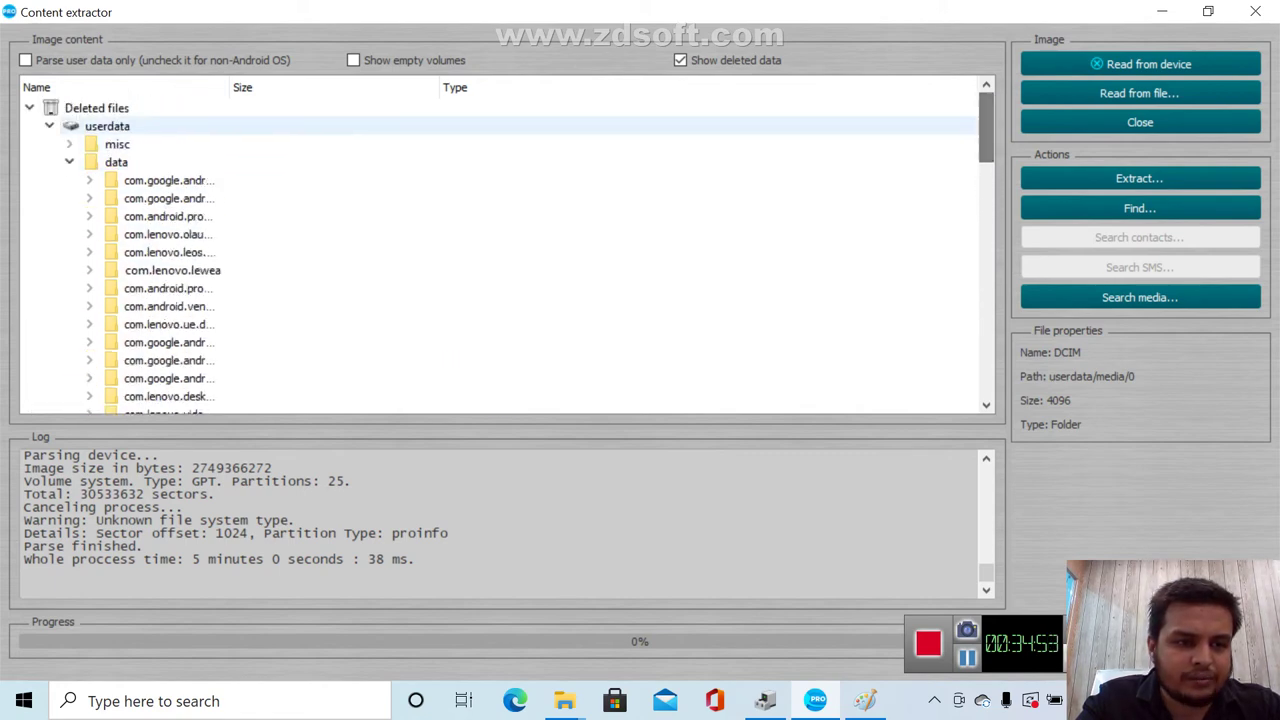
left_click(69, 144)
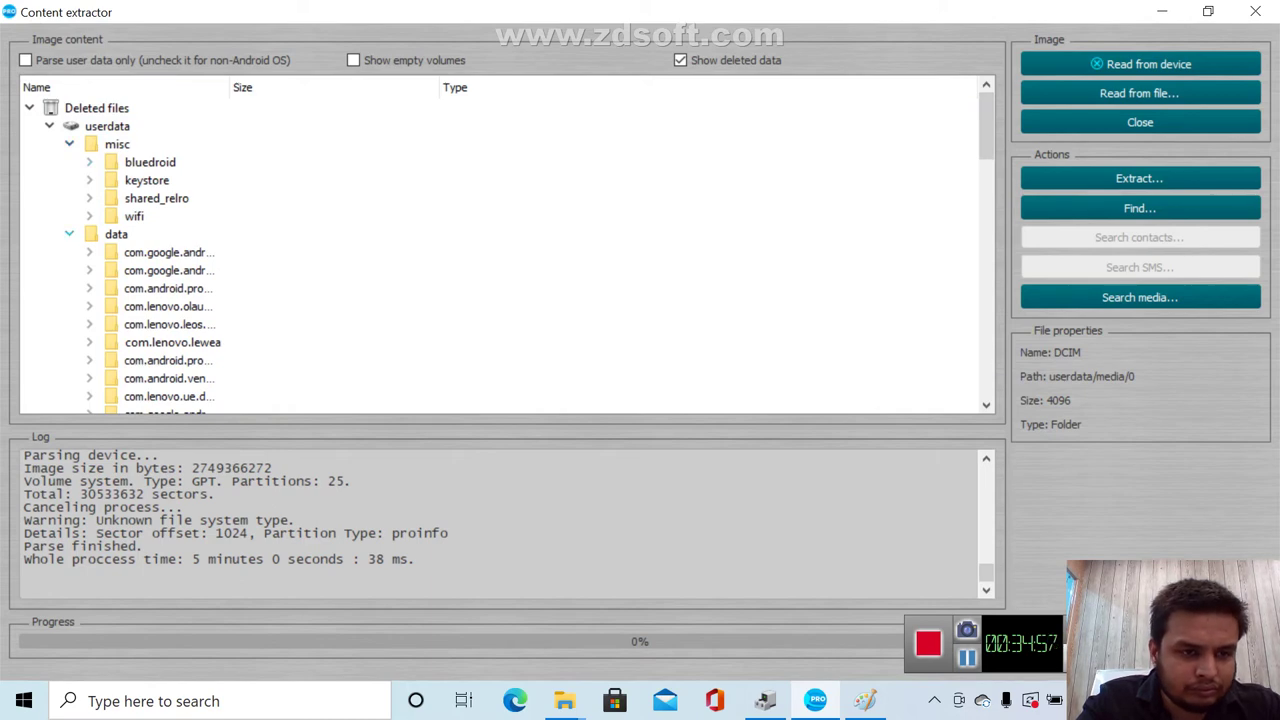
left_click(69, 234)
left_click(69, 306)
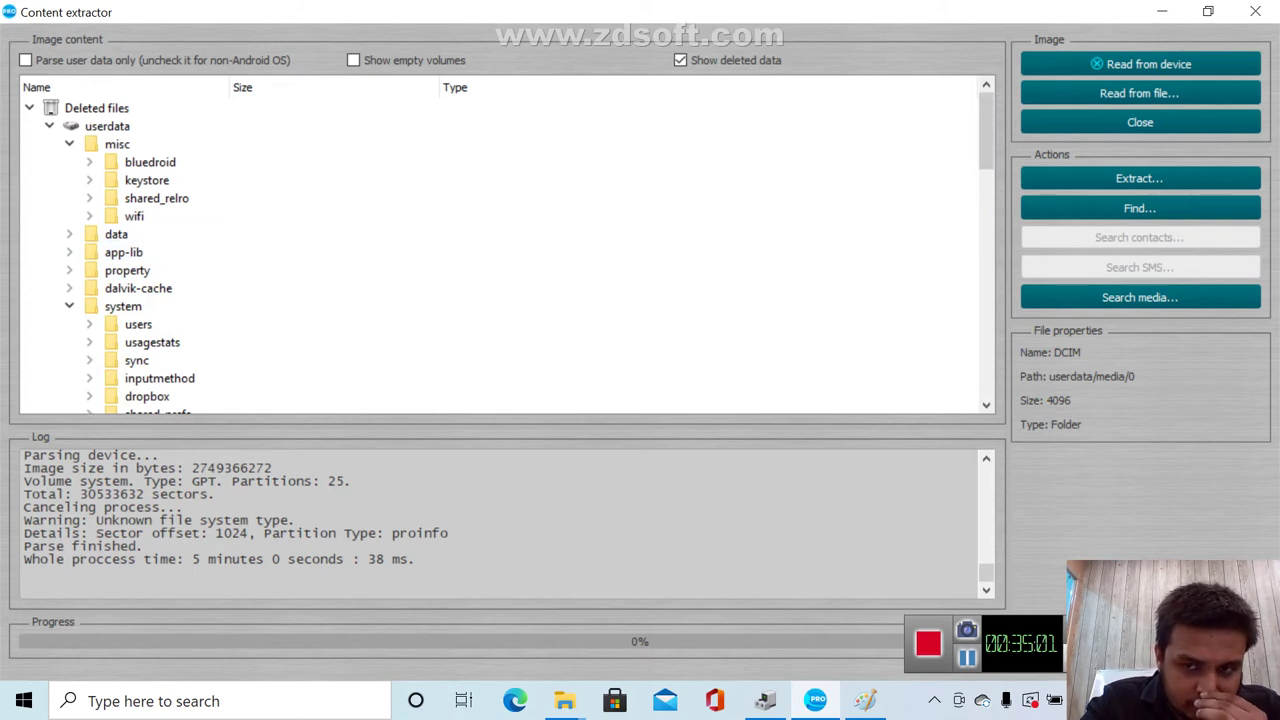
scroll(986, 140, "down", 1)
scroll(986, 140, "down", 2)
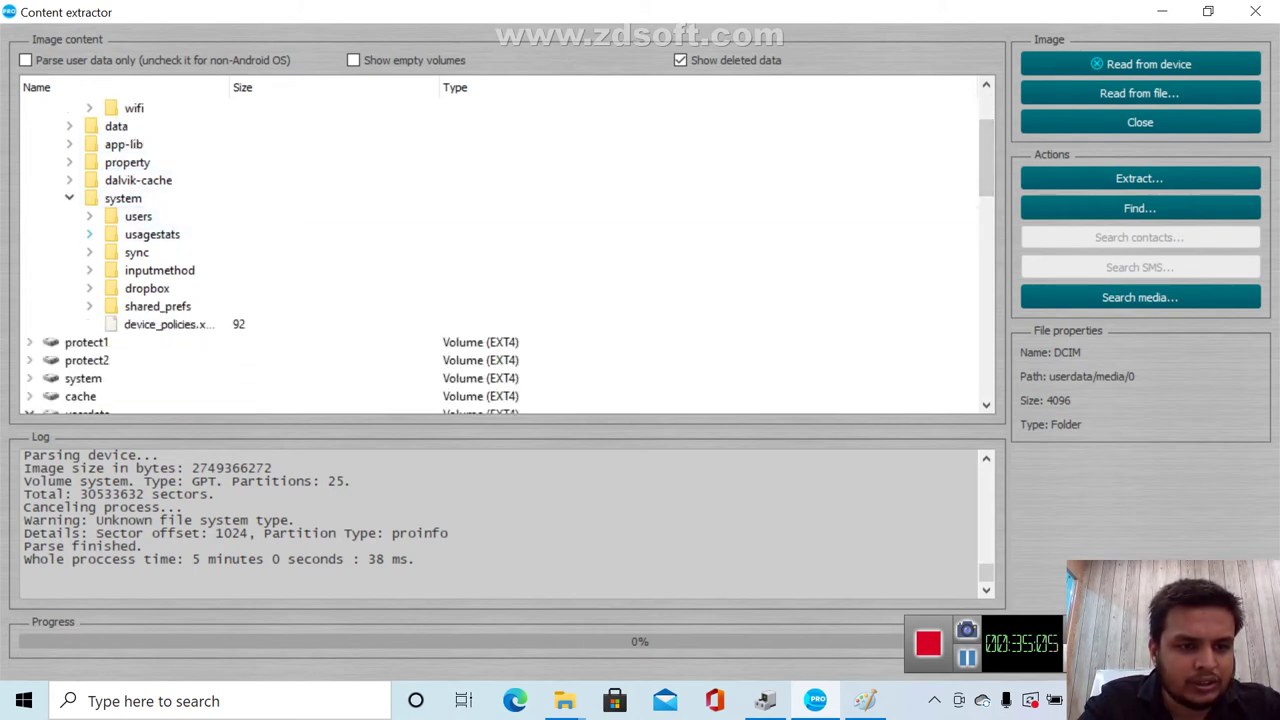
Expand users in the deleted system folder, its folder 0 and the registered subfolder to inspect the deleted files inside
left_click(89, 216)
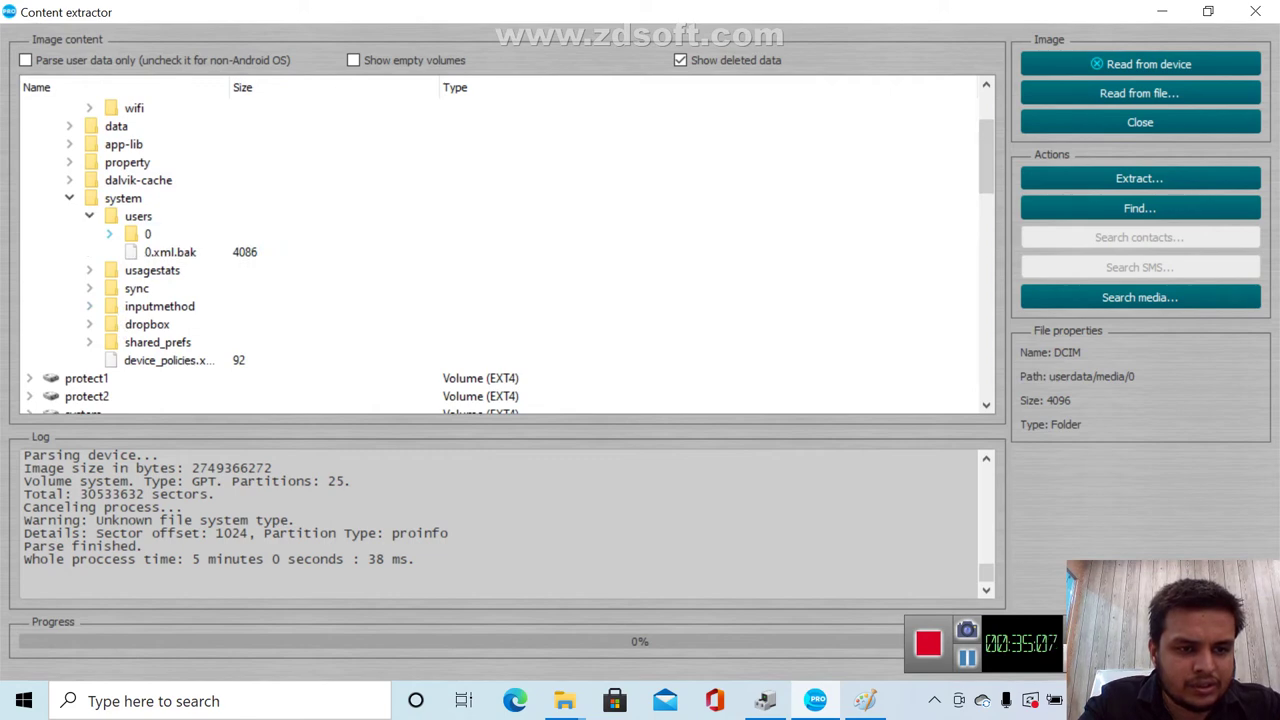
left_click(109, 234)
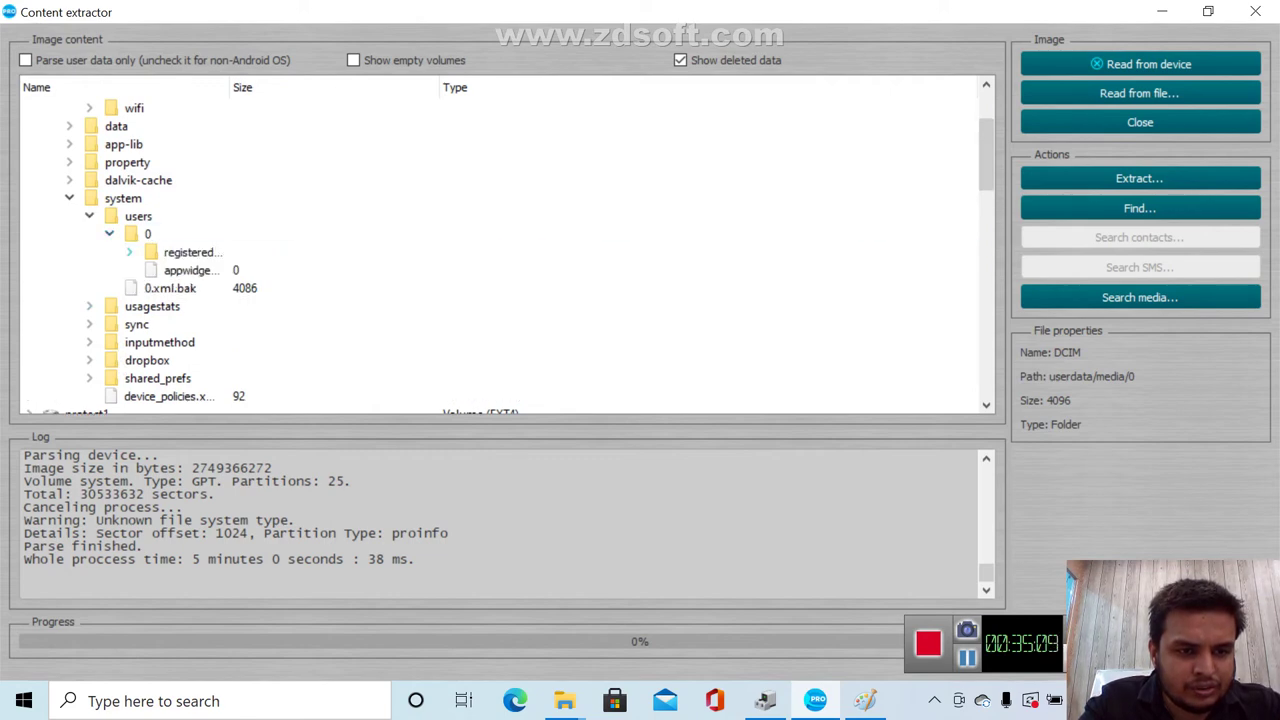
left_click(129, 252)
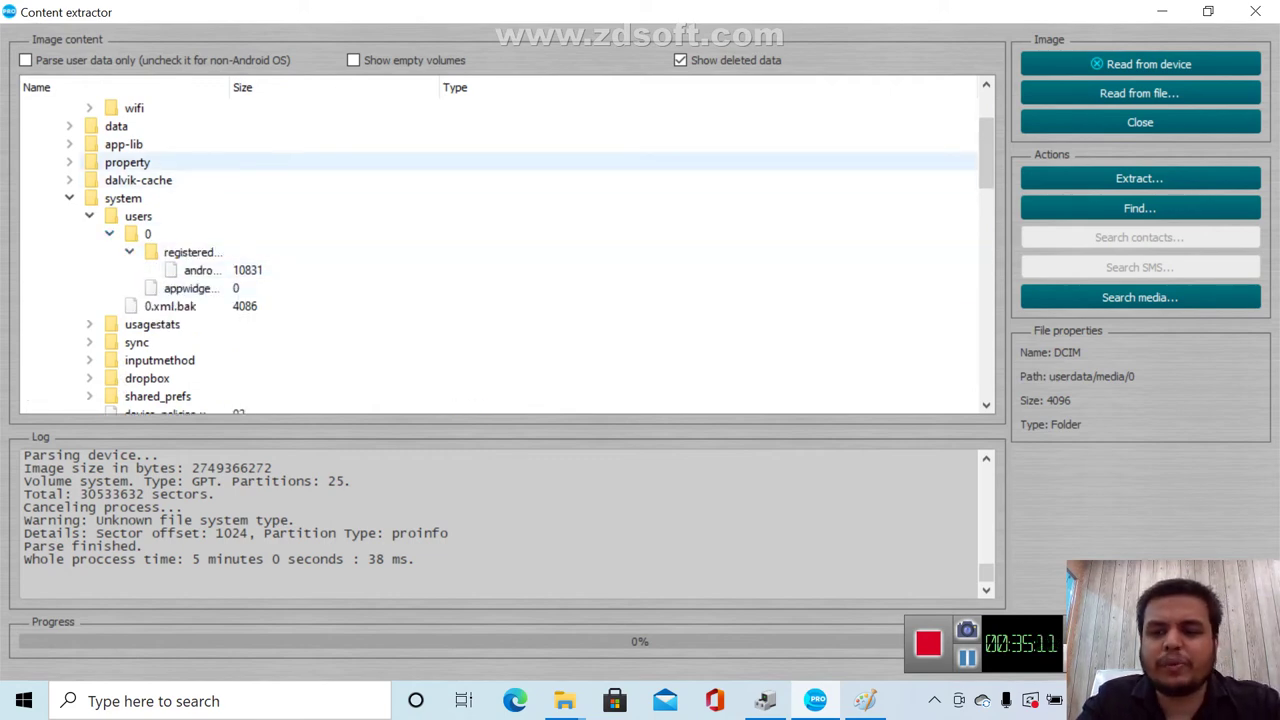
scroll(500, 240, "up", 3)
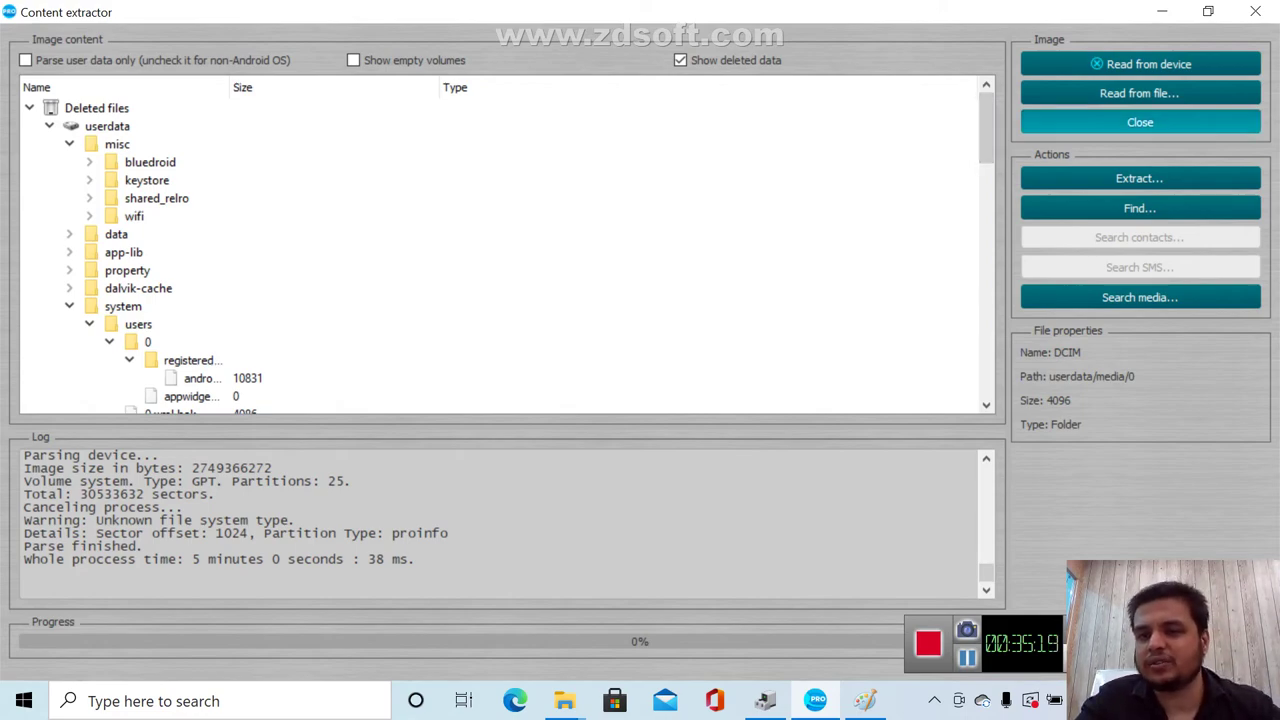
Close the content extractor, generate the eMMC Smart report and highlight its device line in the log
left_click(1140, 122)
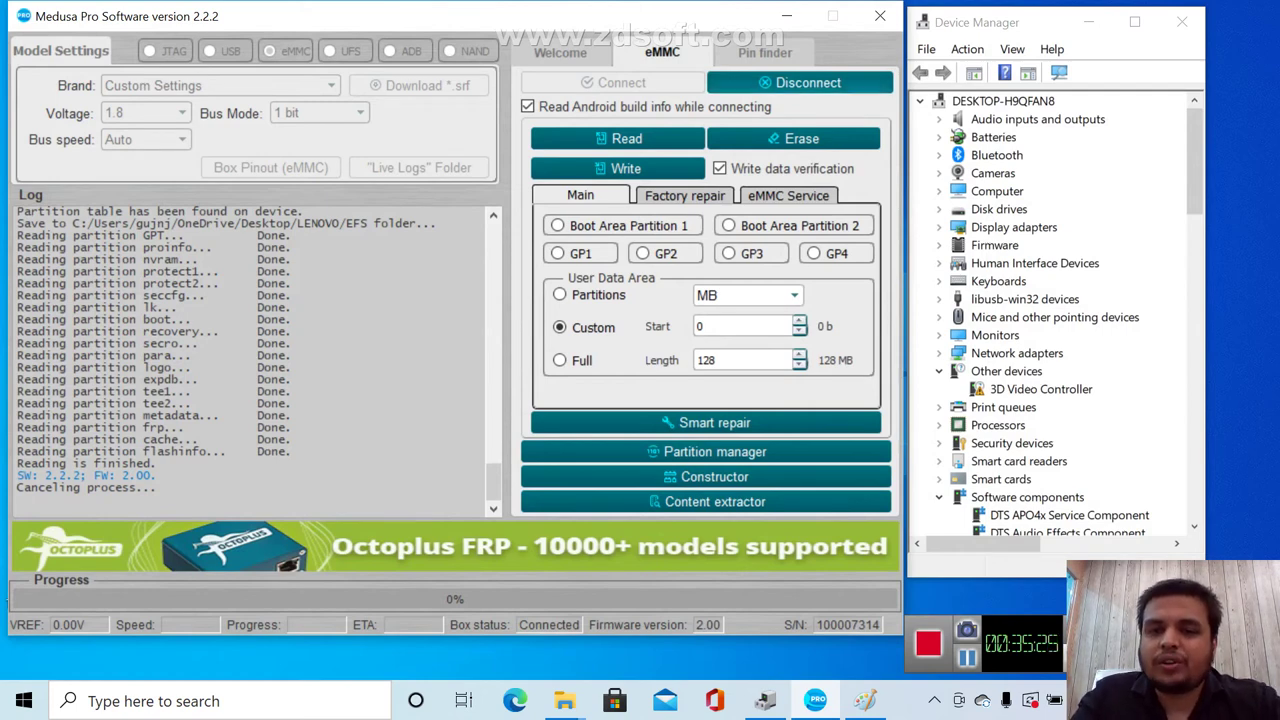
left_click(788, 195)
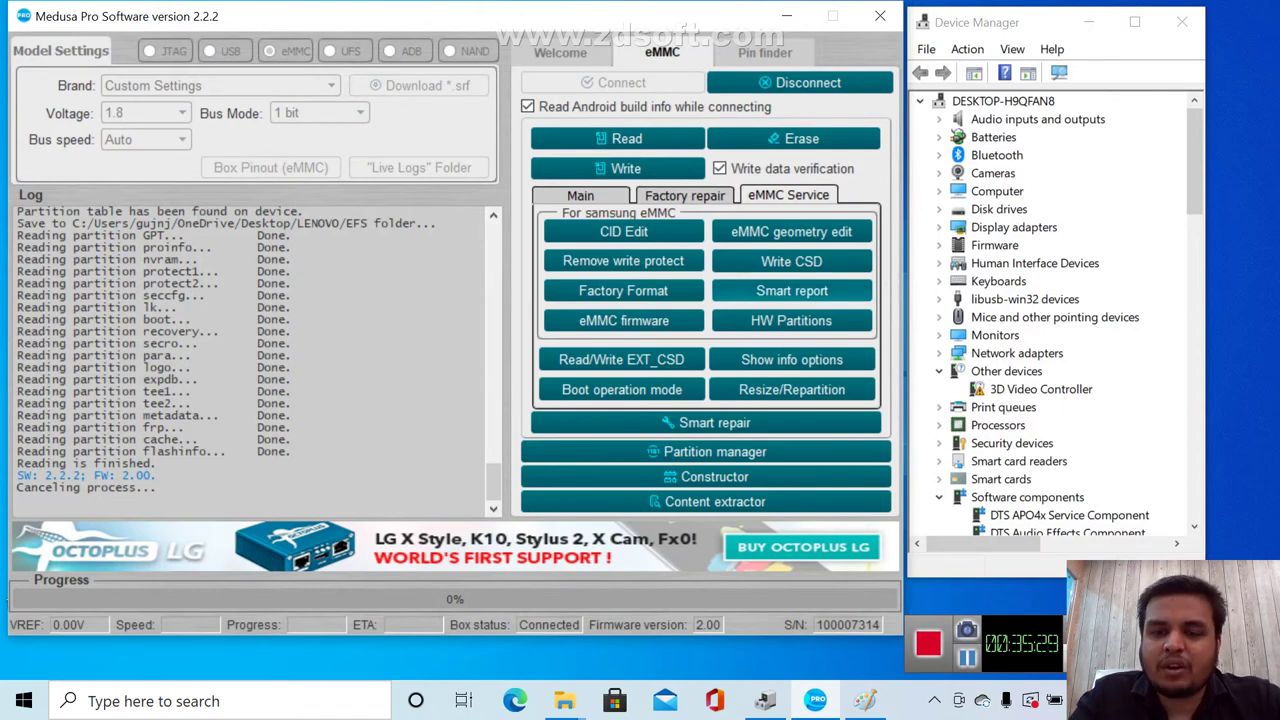
left_click(792, 290)
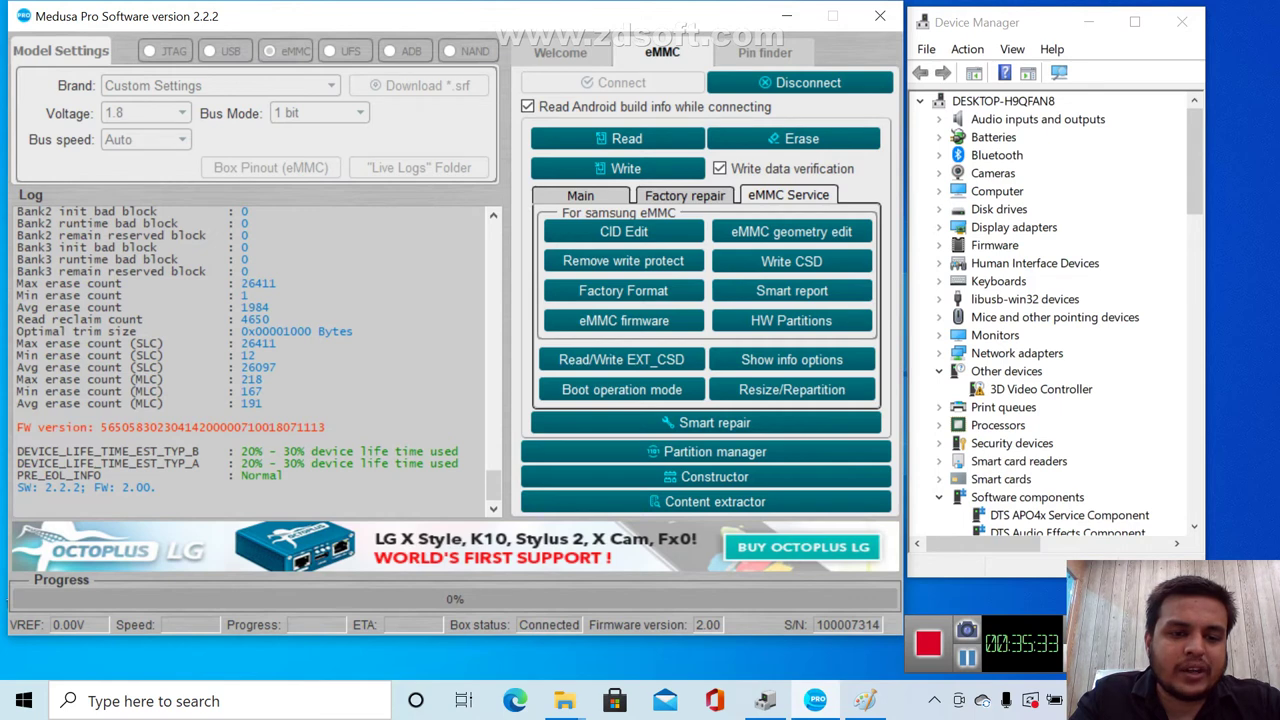
left_click_drag(240, 451, 460, 464)
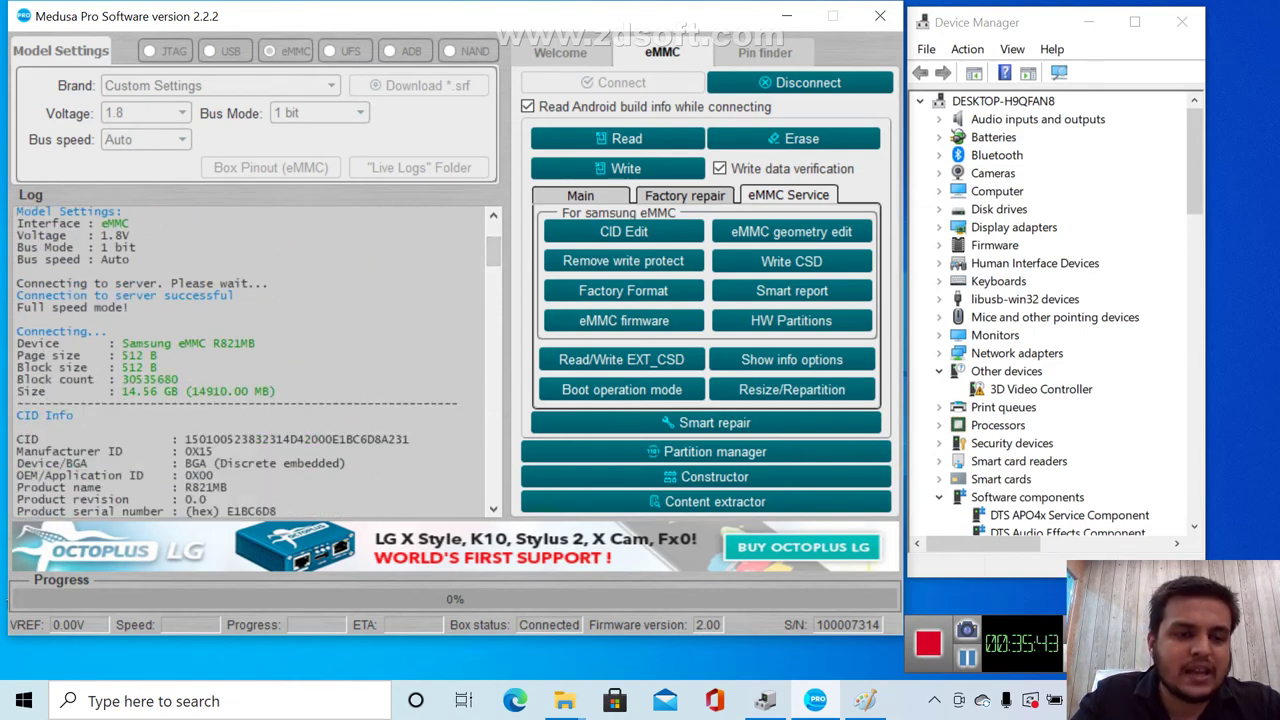
left_click_drag(106, 331, 256, 345)
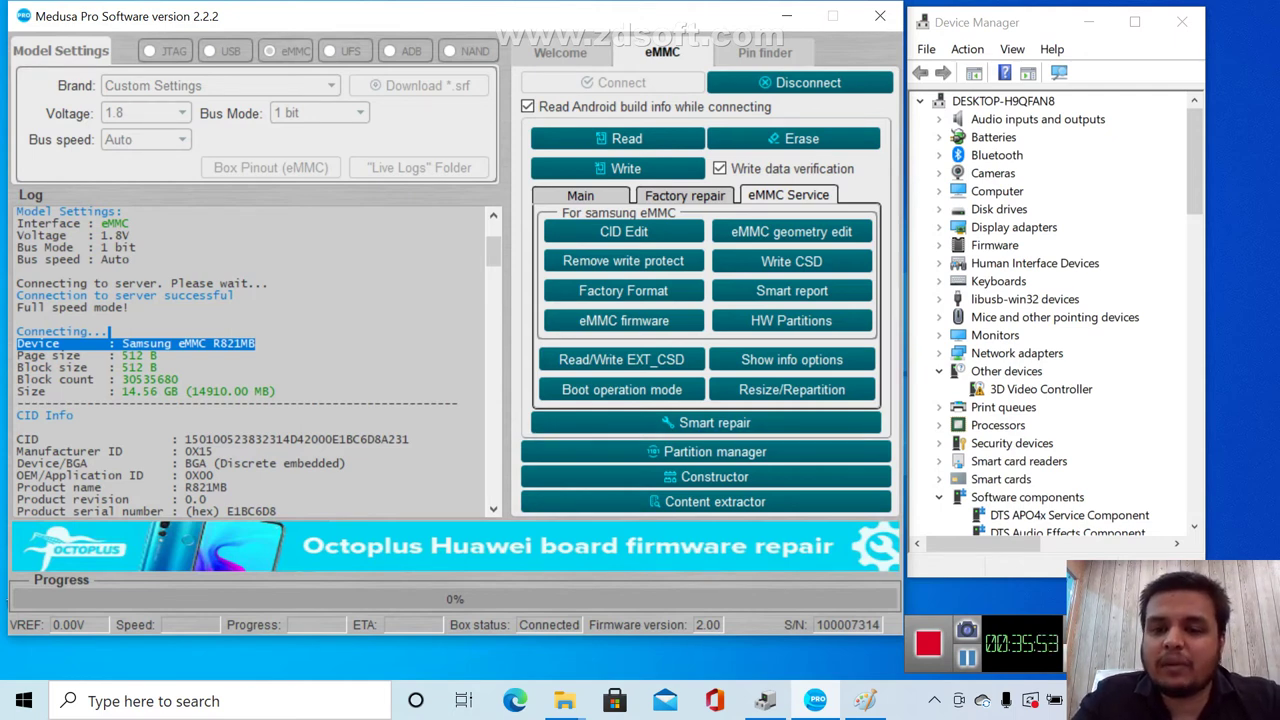
Enable Set WRITE_REL_USER in the hardware partition settings, write them to EXT_CSD and confirm the operation
left_click(791, 320)
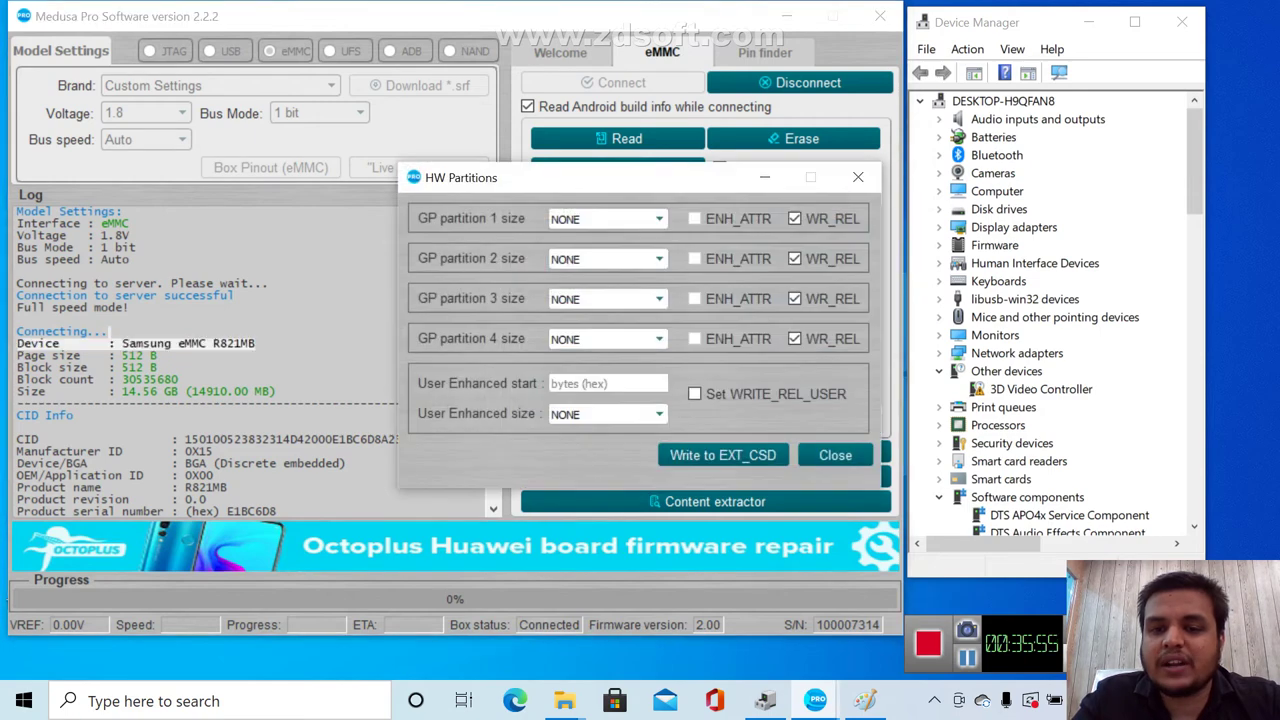
left_click(694, 393)
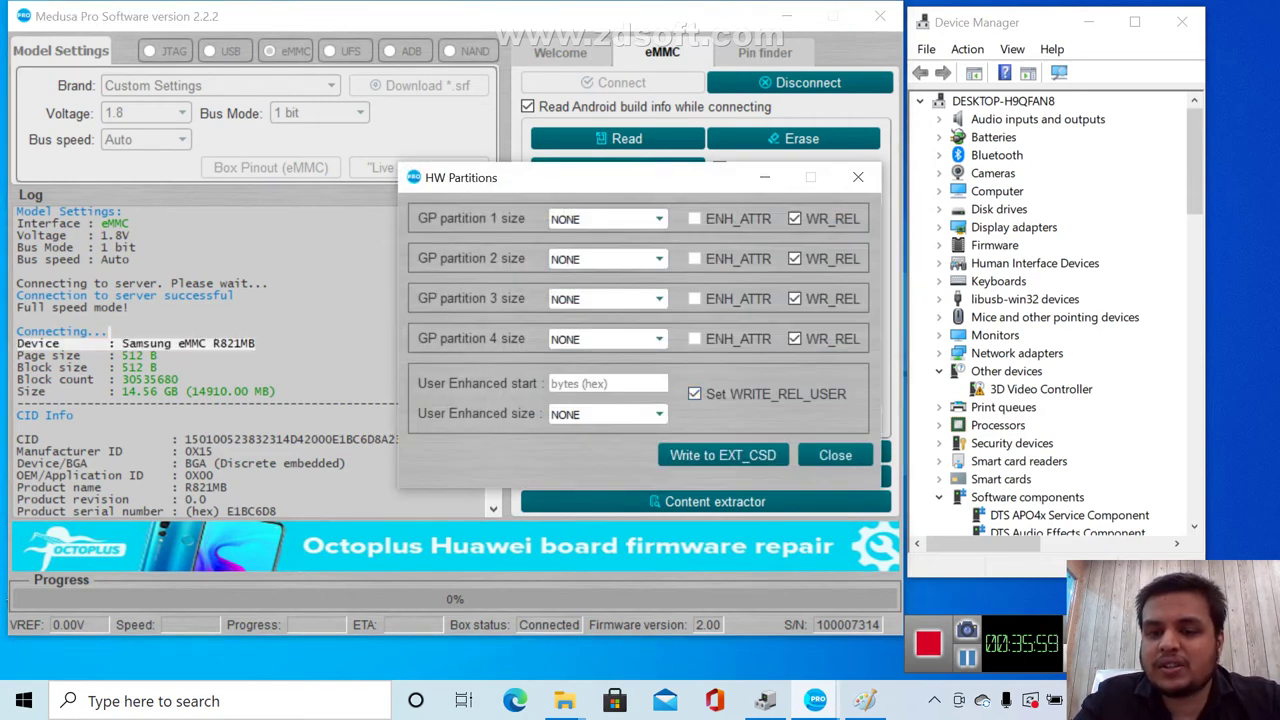
left_click(722, 454)
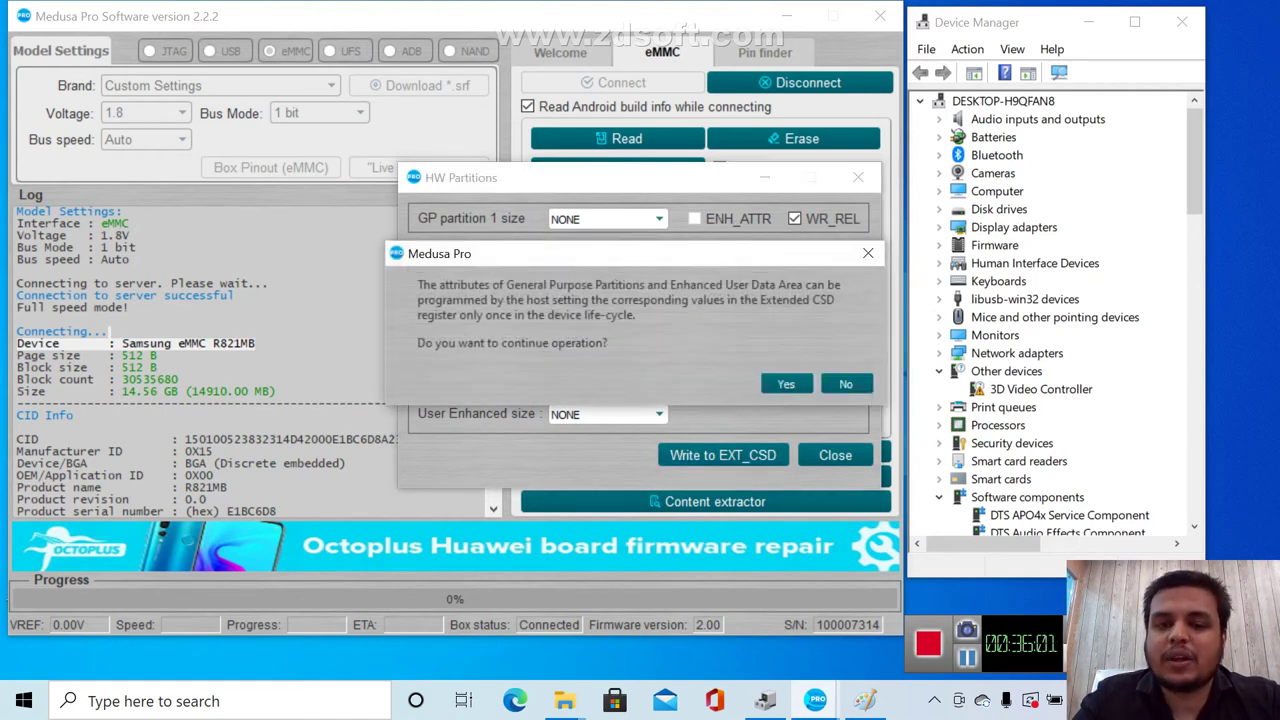
left_click(786, 384)
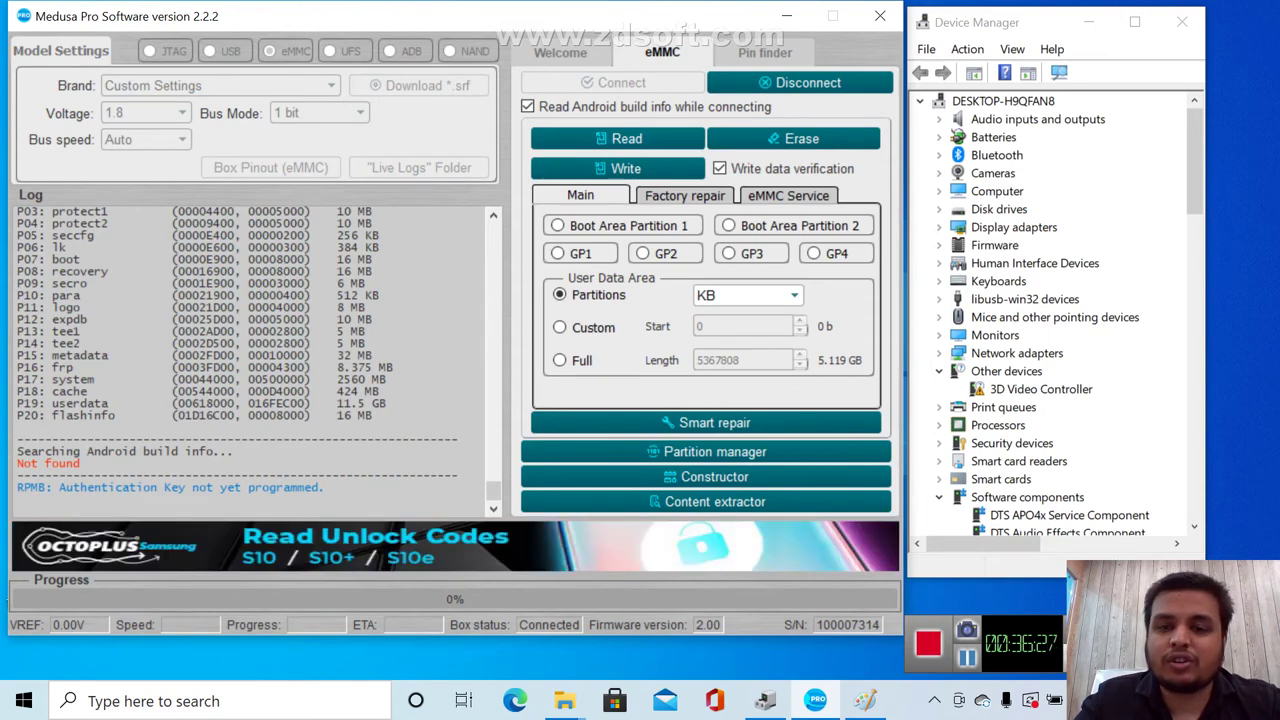
Generate the eMMC Smart report again, and highlight the device life-time estimates and the product name under CID Info
left_click(788, 195)
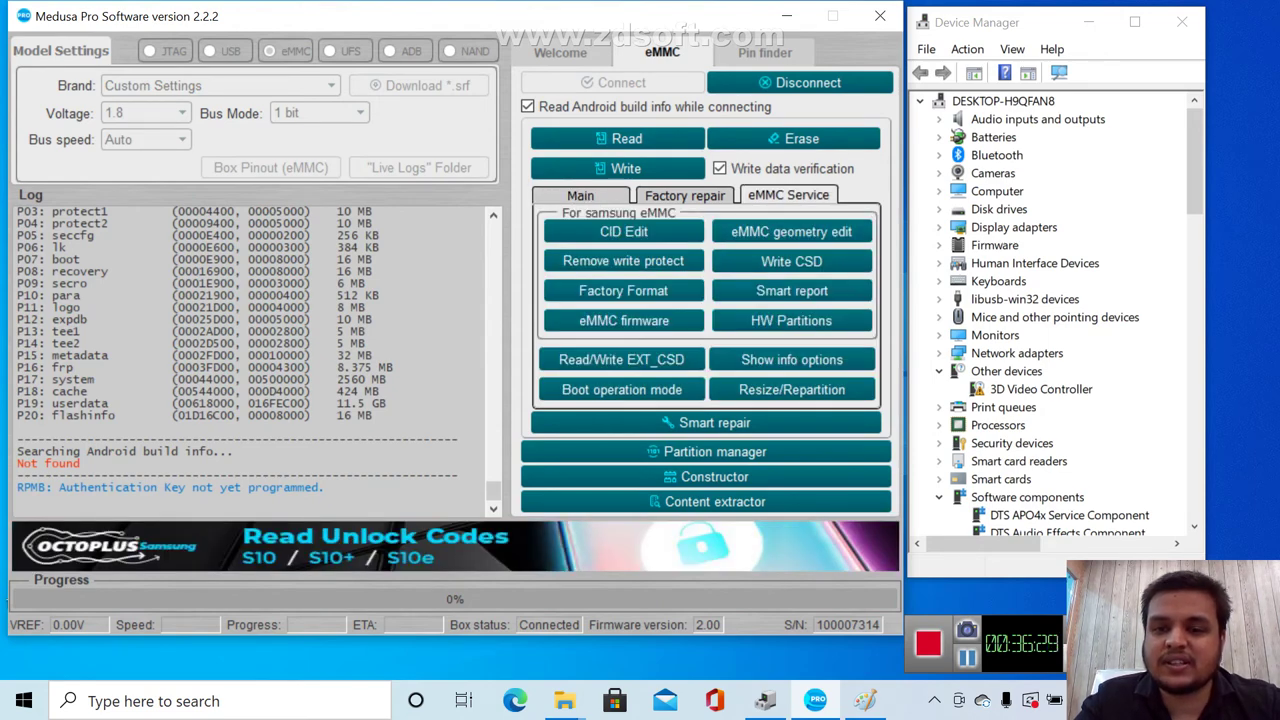
left_click(791, 290)
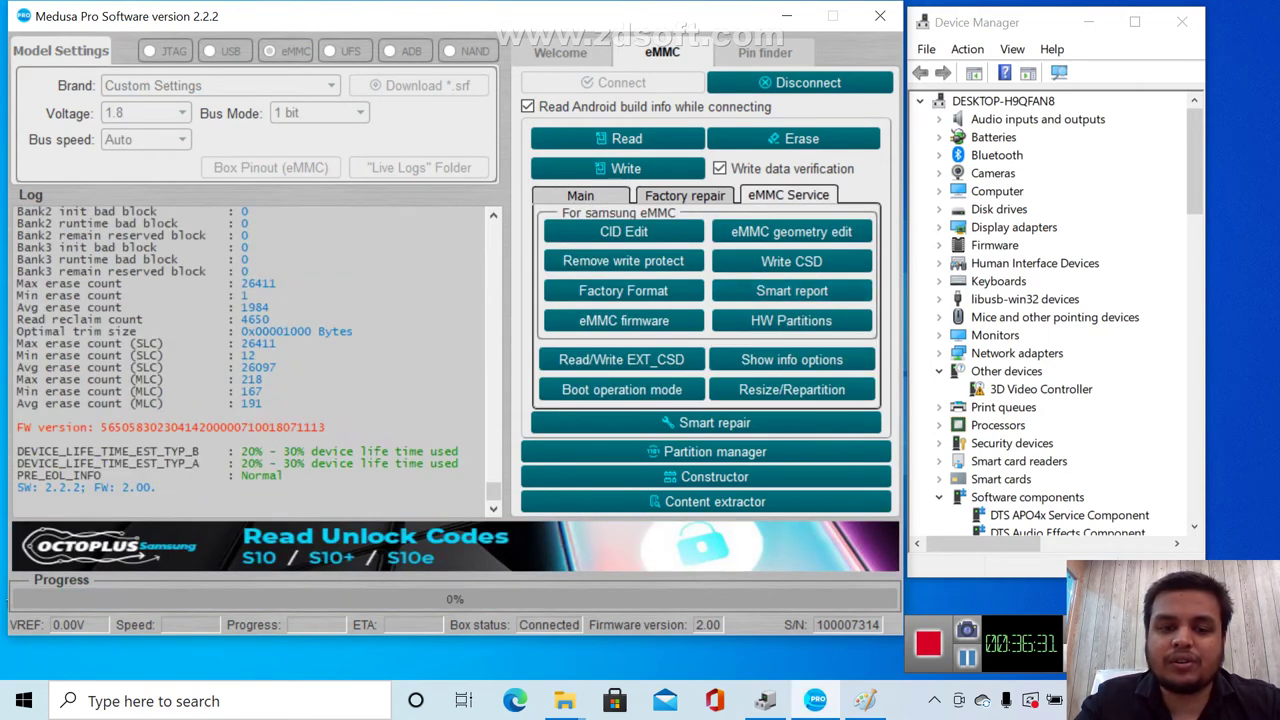
left_click_drag(232, 451, 452, 463)
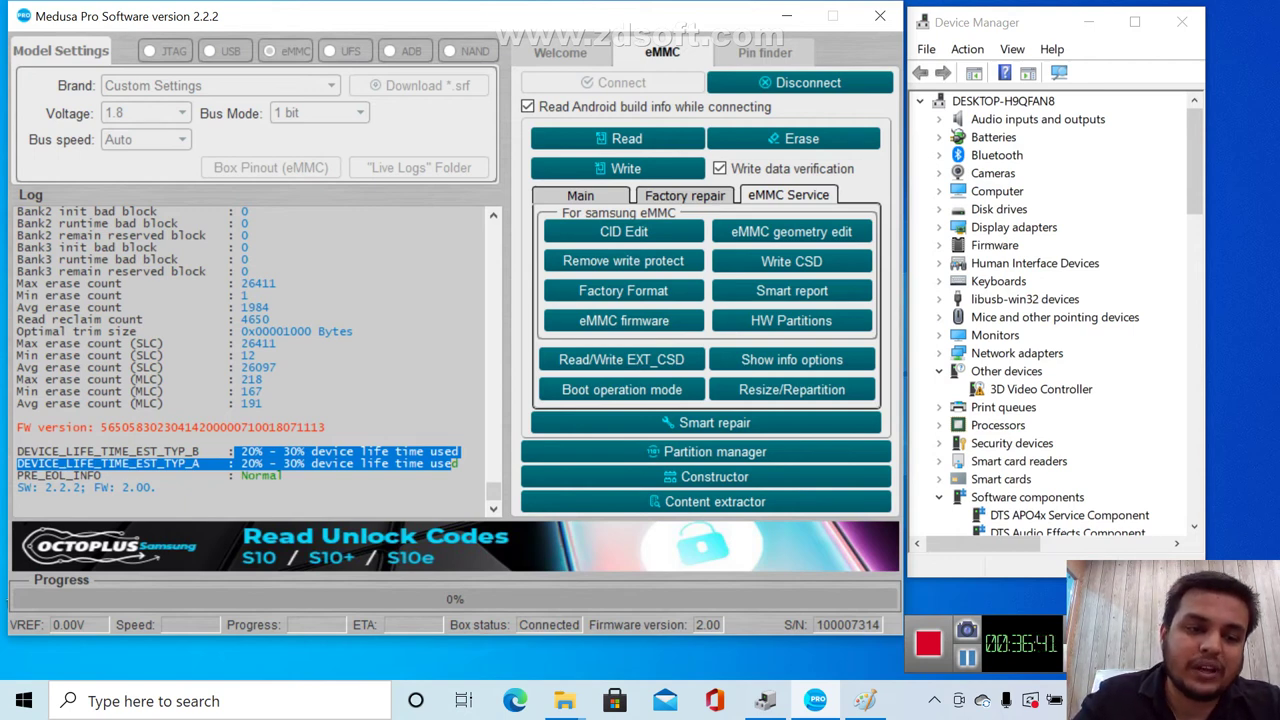
left_click(452, 463)
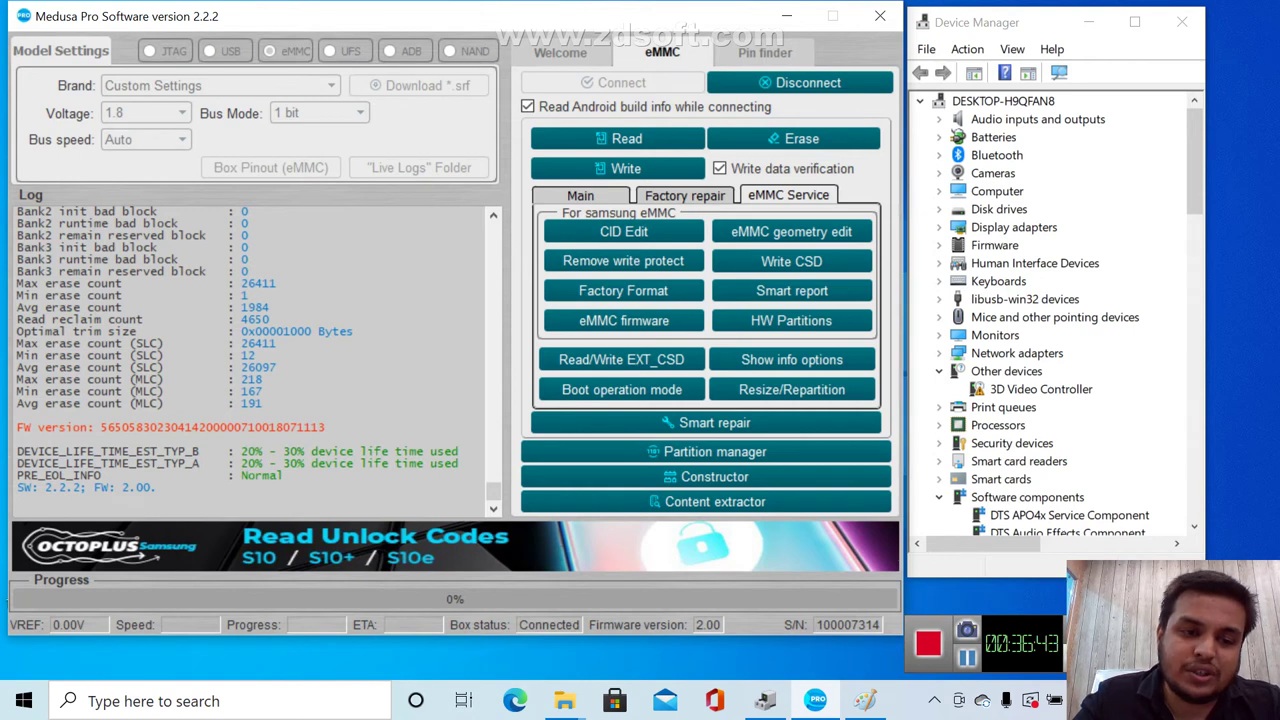
left_click_drag(227, 463, 290, 463)
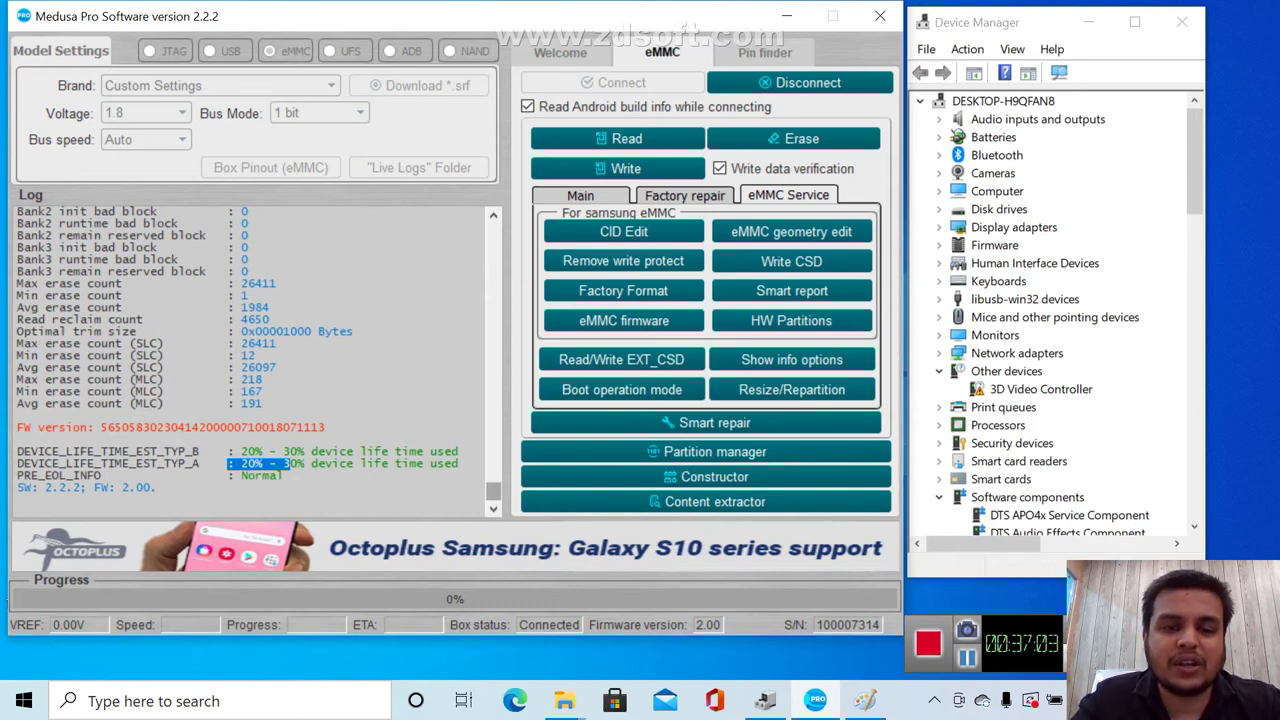
left_click_drag(493, 490, 493, 407)
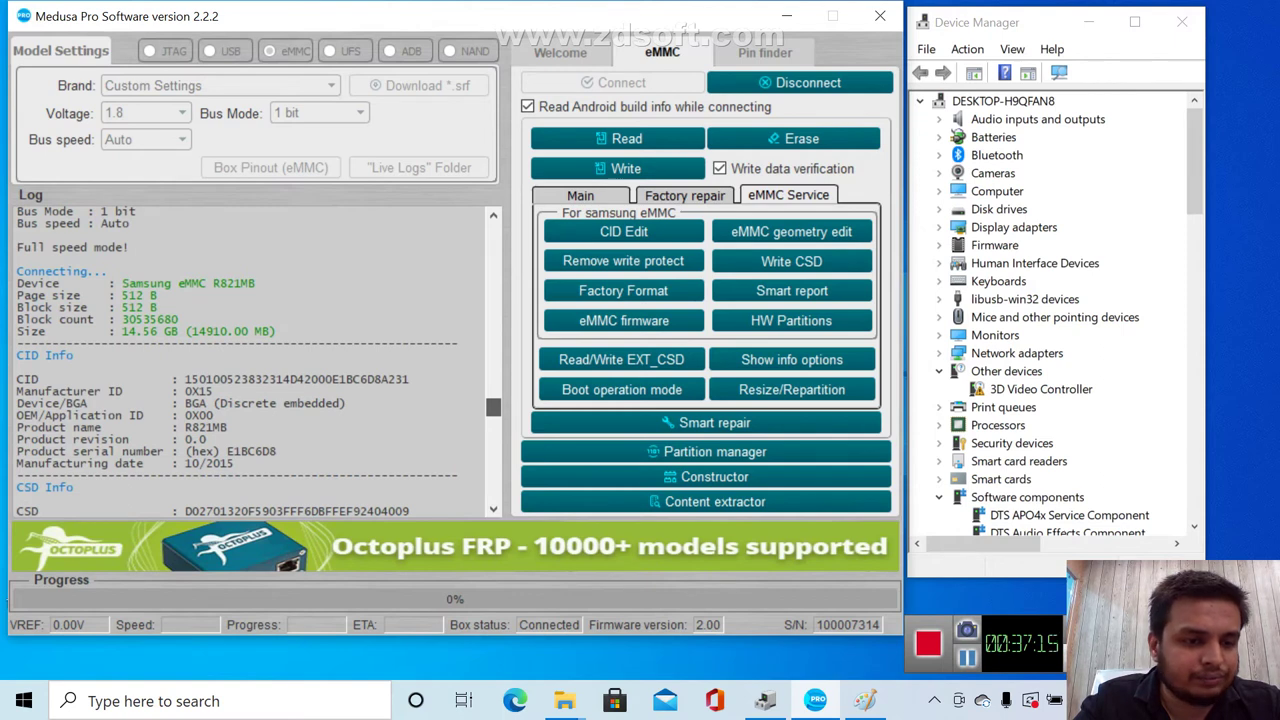
left_click_drag(184, 428, 228, 428)
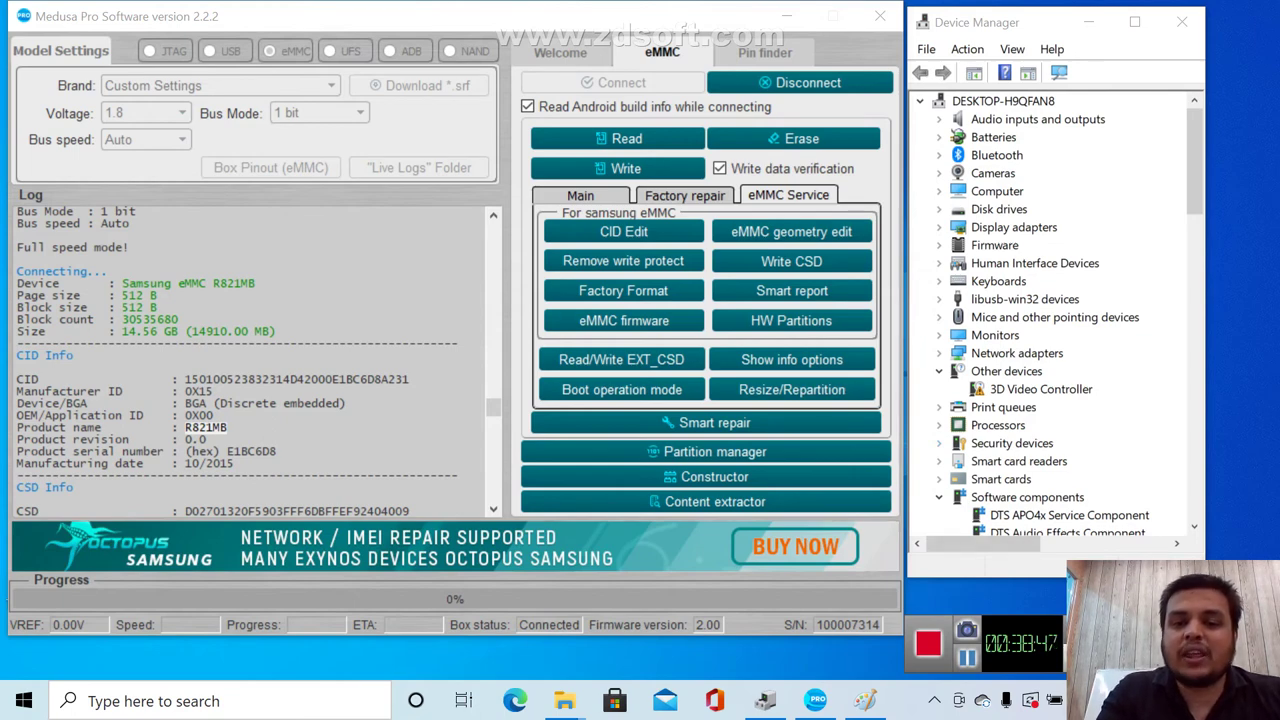
Open the eMMC firmware form and look through the selectable eMMC models down to KMVYL000LM-B503, keeping the current selection
left_click(623, 320)
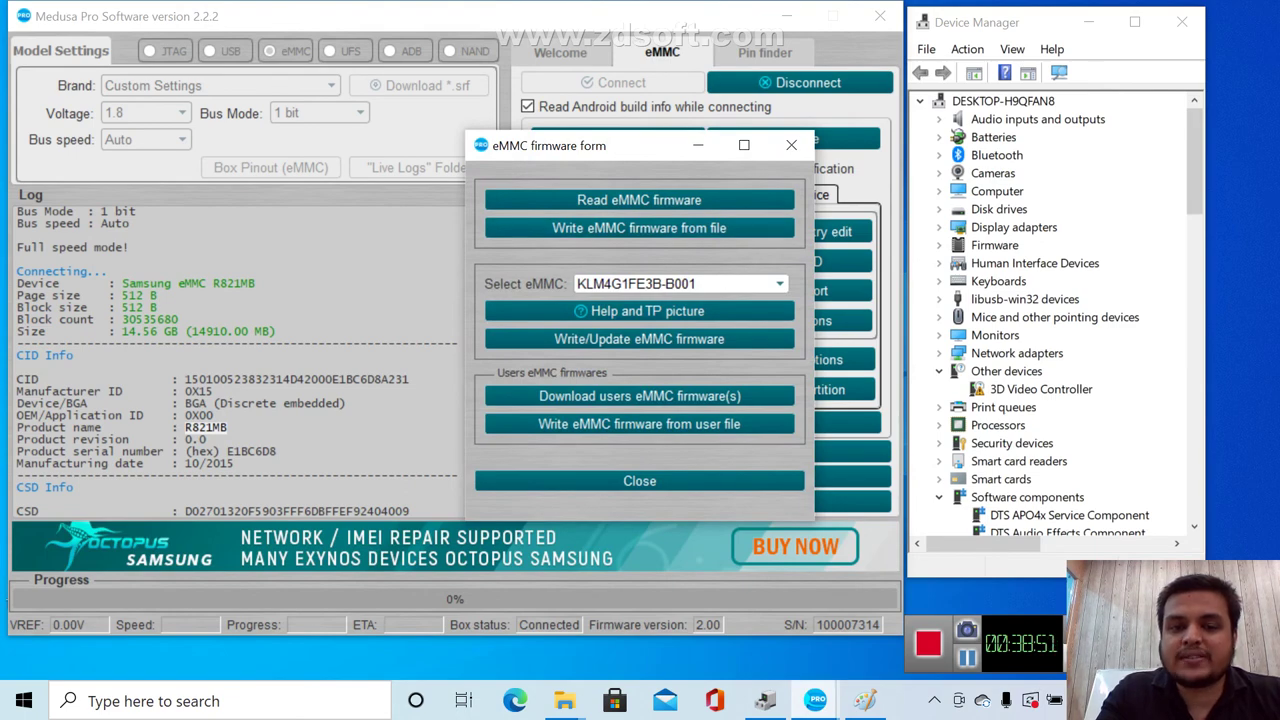
left_click(779, 284)
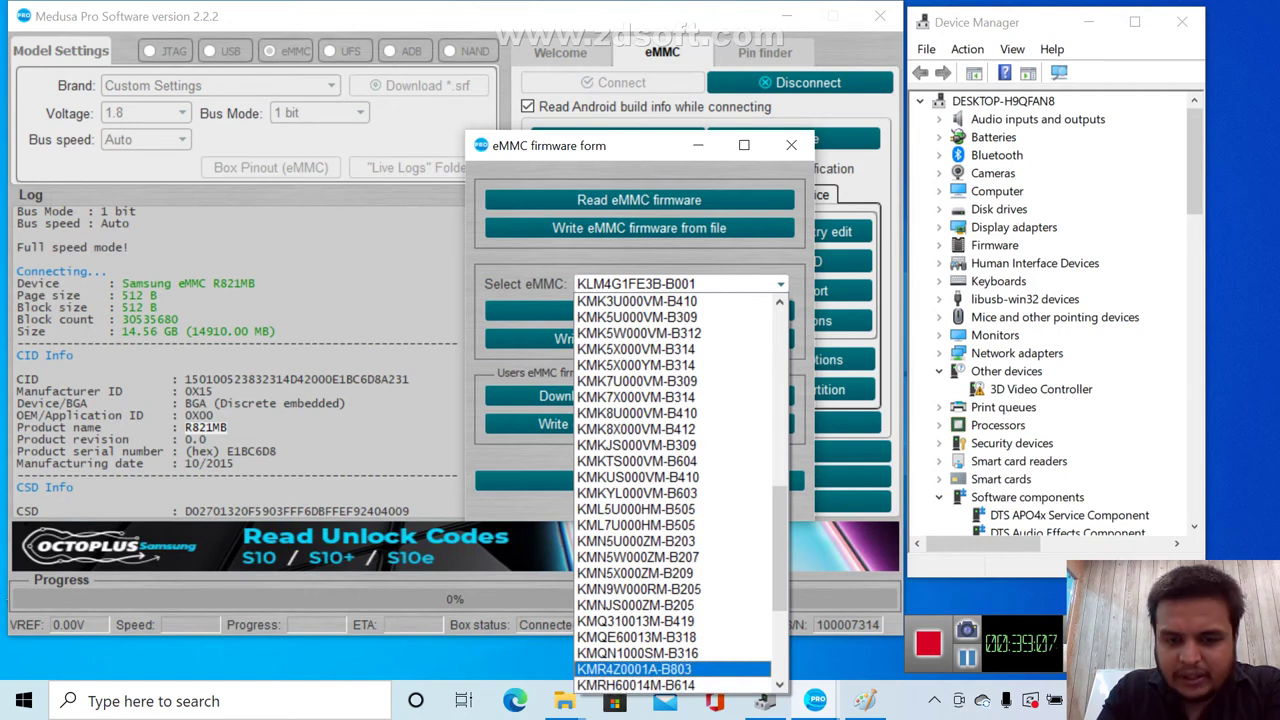
key("Down")
key("Down")
key("Down")
key("Down")
key("Down")
key("Down")
key("Down")
key("Down")
key("Down")
key("Down")
key("Down")
key("Down")
key("Down")
key("Down")
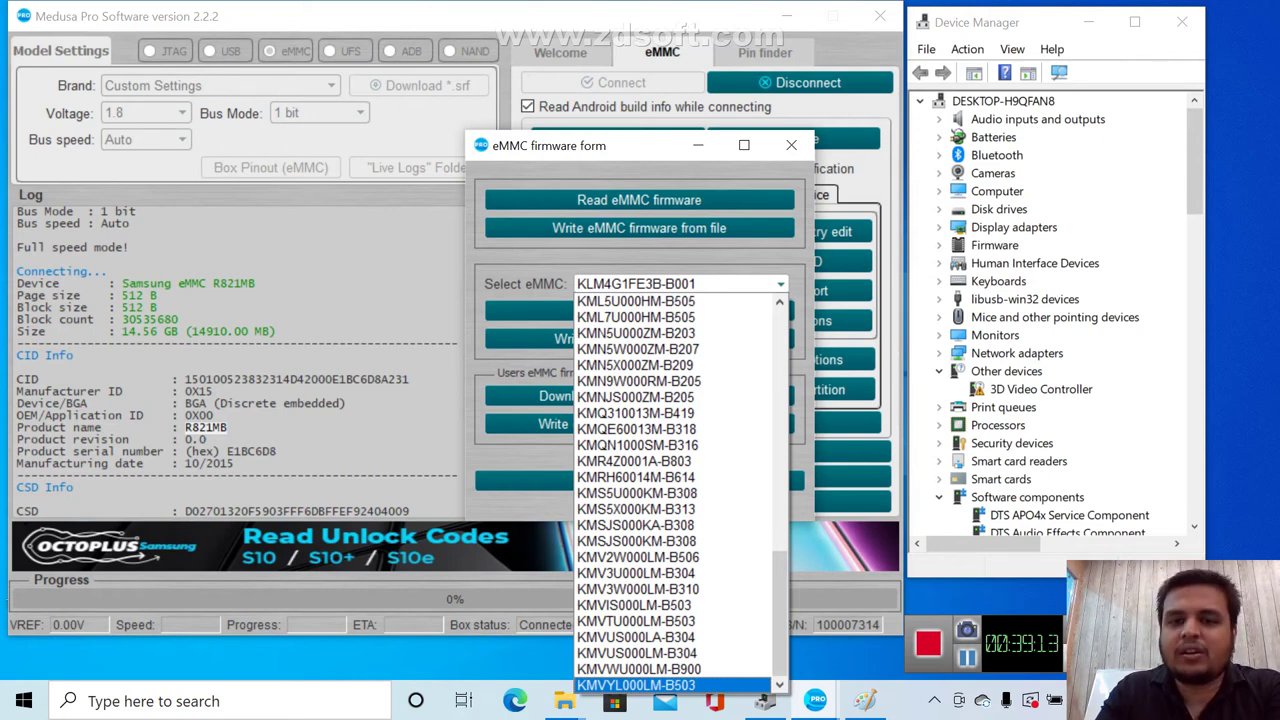
key("Escape")
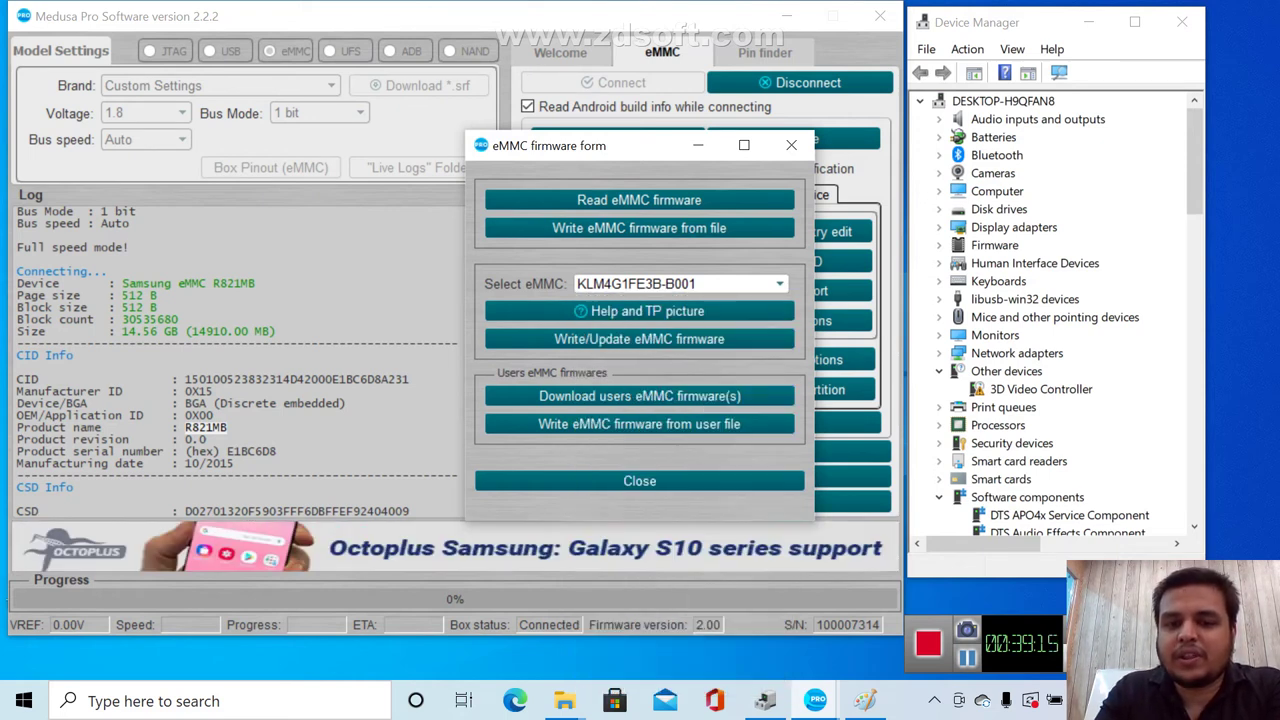
Open the download list of users' eMMC firmwares and look through the USER_EMMC_FW files down past KMRP60014M-B614, without selecting any for download
left_click(639, 396)
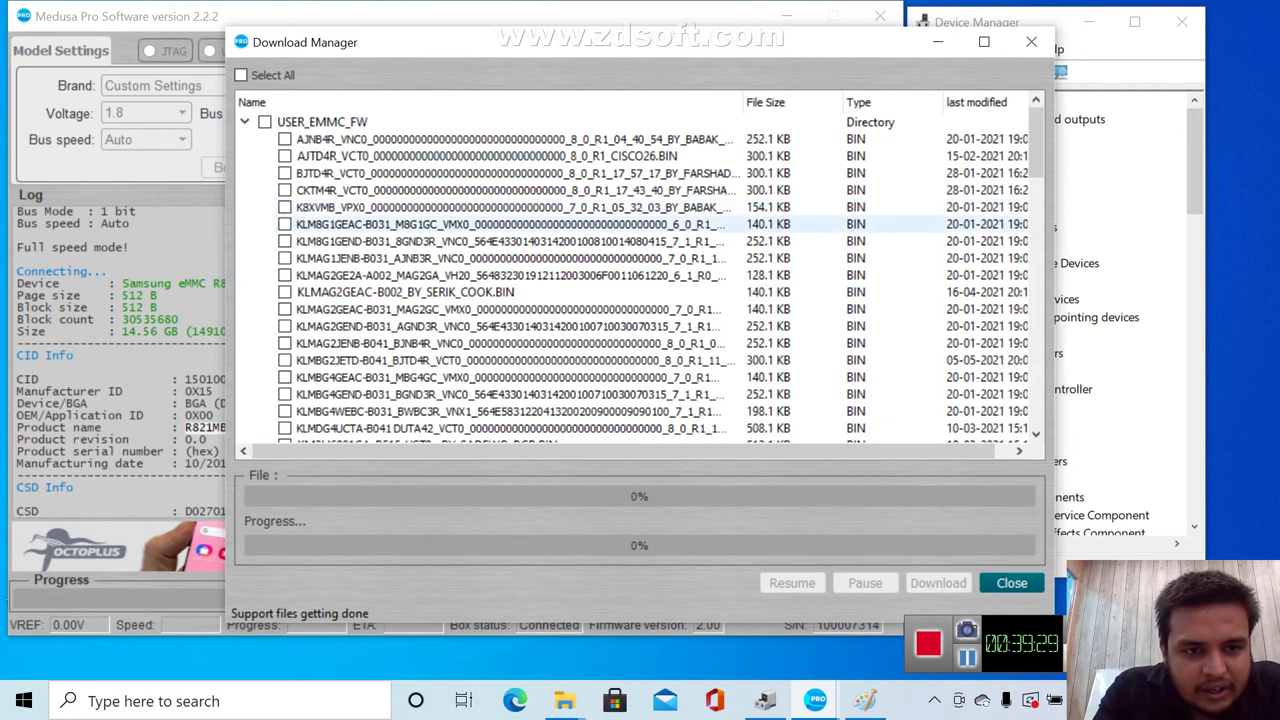
key("Down")
key("Down")
key("Down")
key("Down")
key("Down")
key("Down")
key("Down")
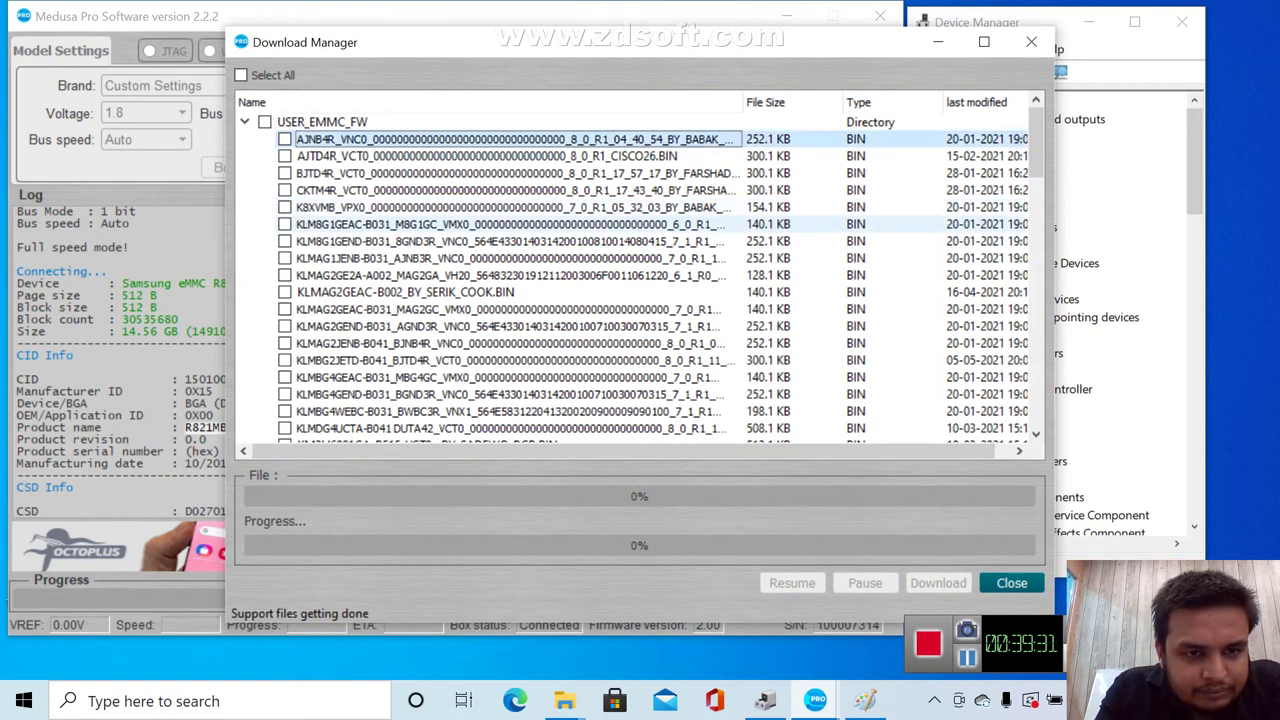
key("Down")
key("Down")
key("Down")
key("Down")
key("Down")
key("Down")
key("Down")
key("Down")
key("Down")
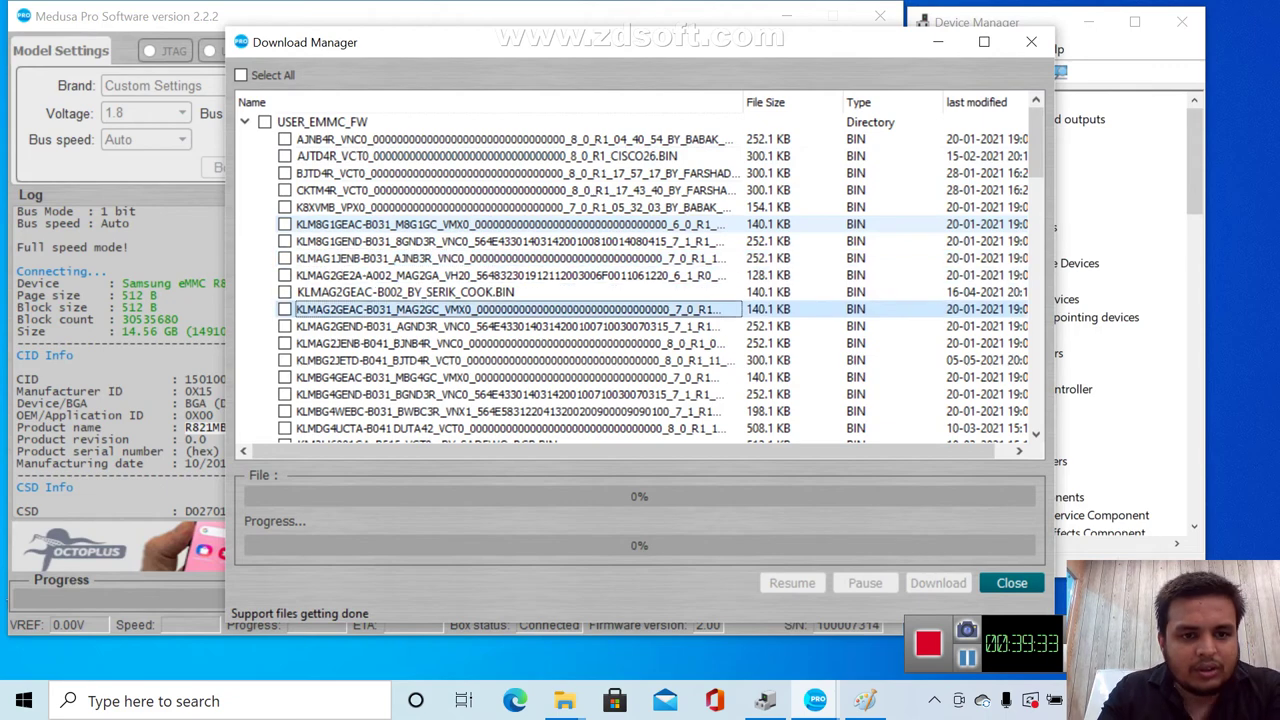
key("Down")
key("Down")
key("Down")
key("Down")
key("Down")
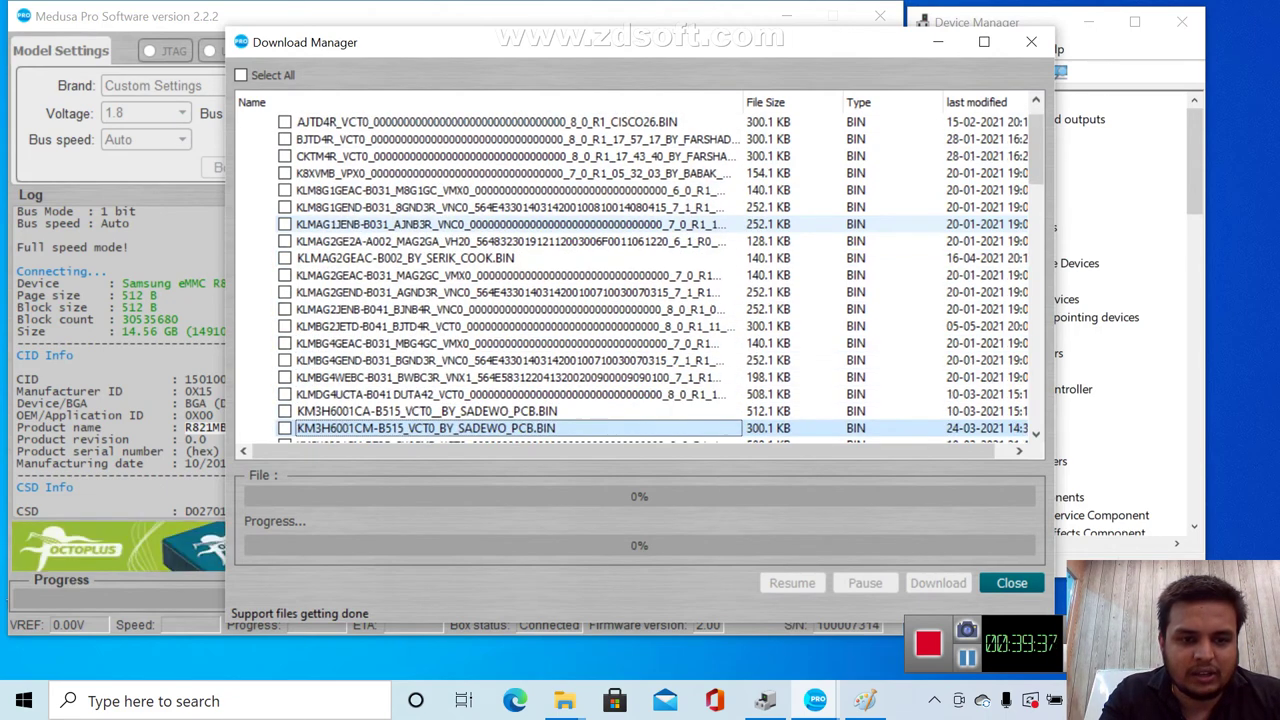
key("Down")
key("Down")
key("Down")
key("Down")
key("Down")
key("Down")
key("Down")
key("Down")
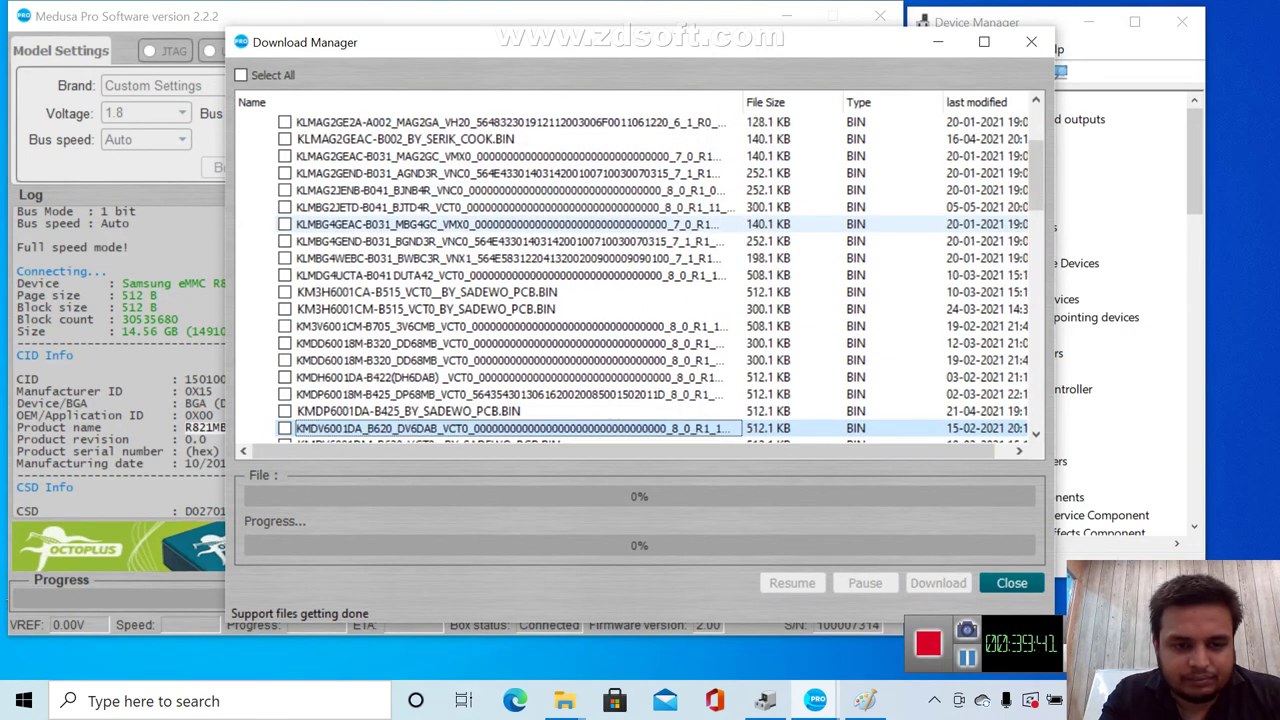
key("Down")
key("Down")
key("Down")
key("Down")
key("Down")
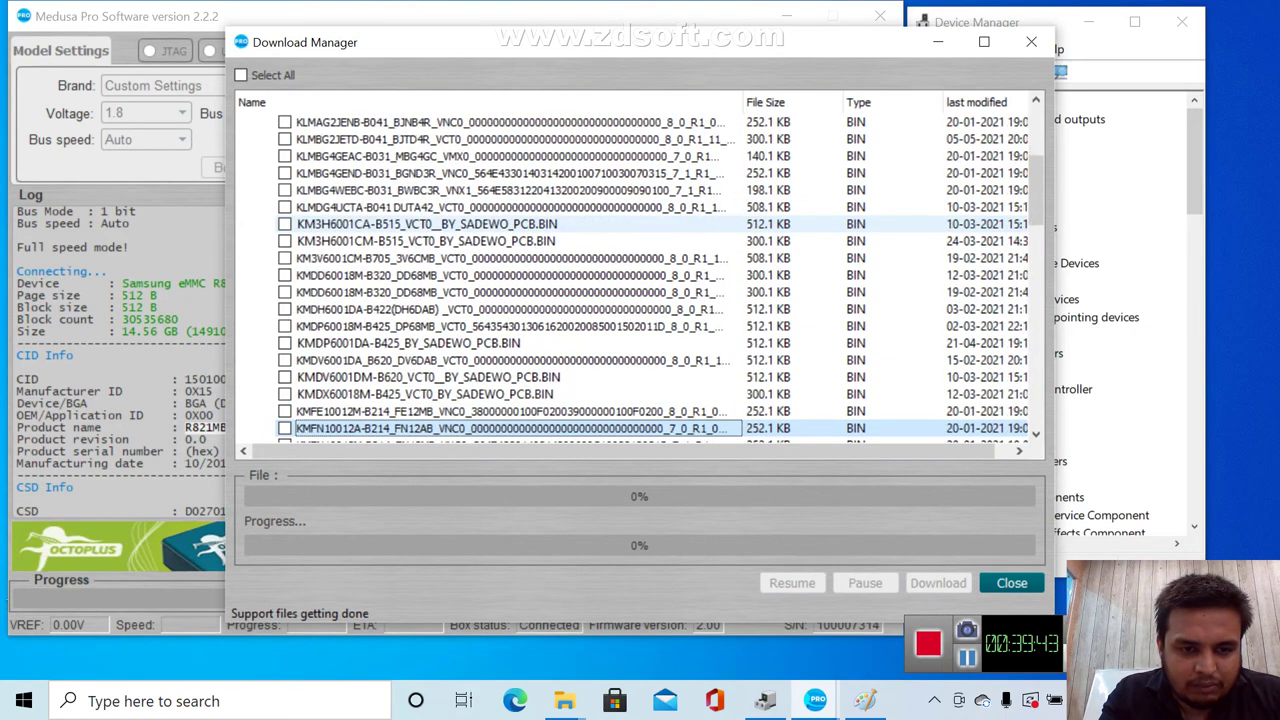
key("Down")
key("Down")
key("Down")
key("Down")
key("Down")
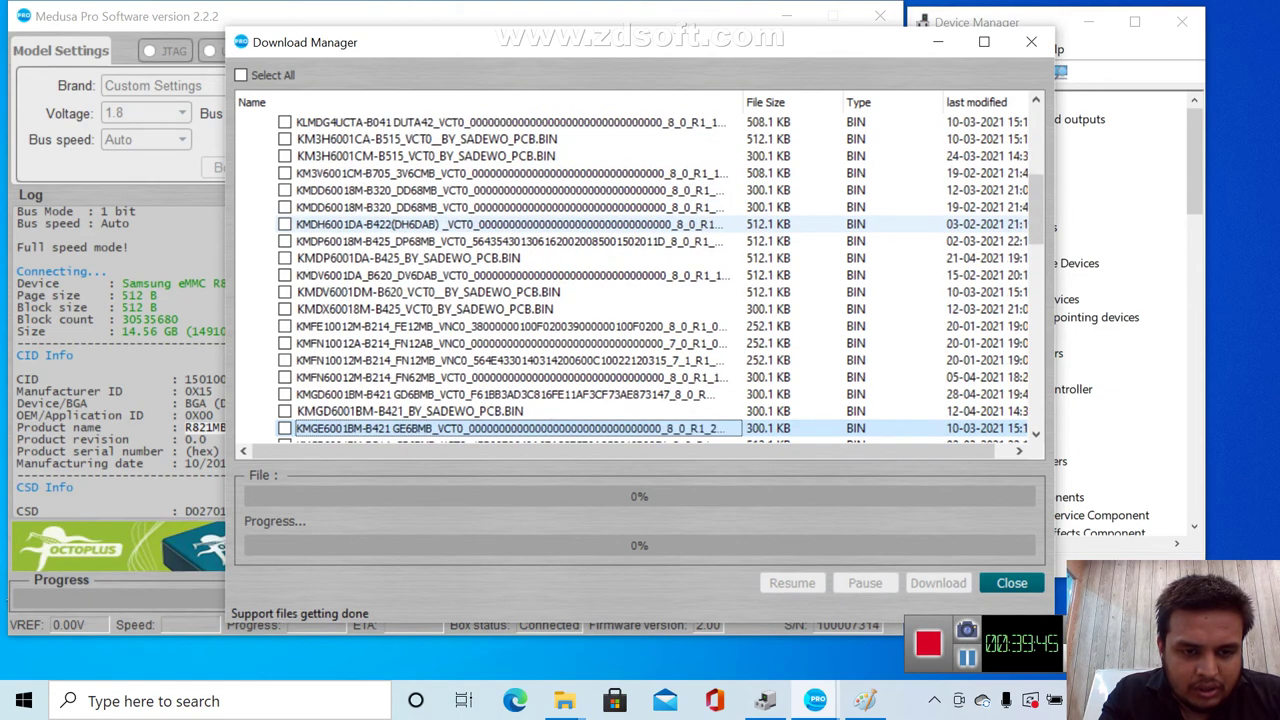
key("Down")
key("Down")
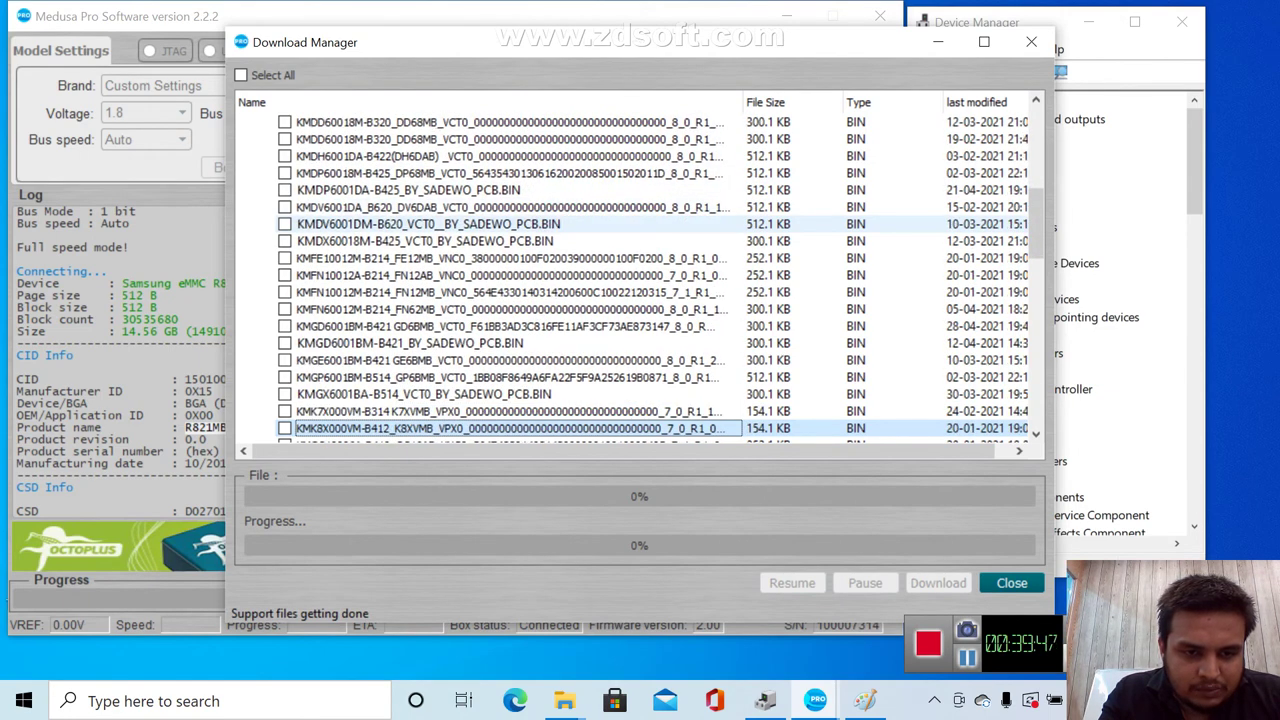
key("Down")
key("Down")
key("Down")
key("Down")
key("Down")
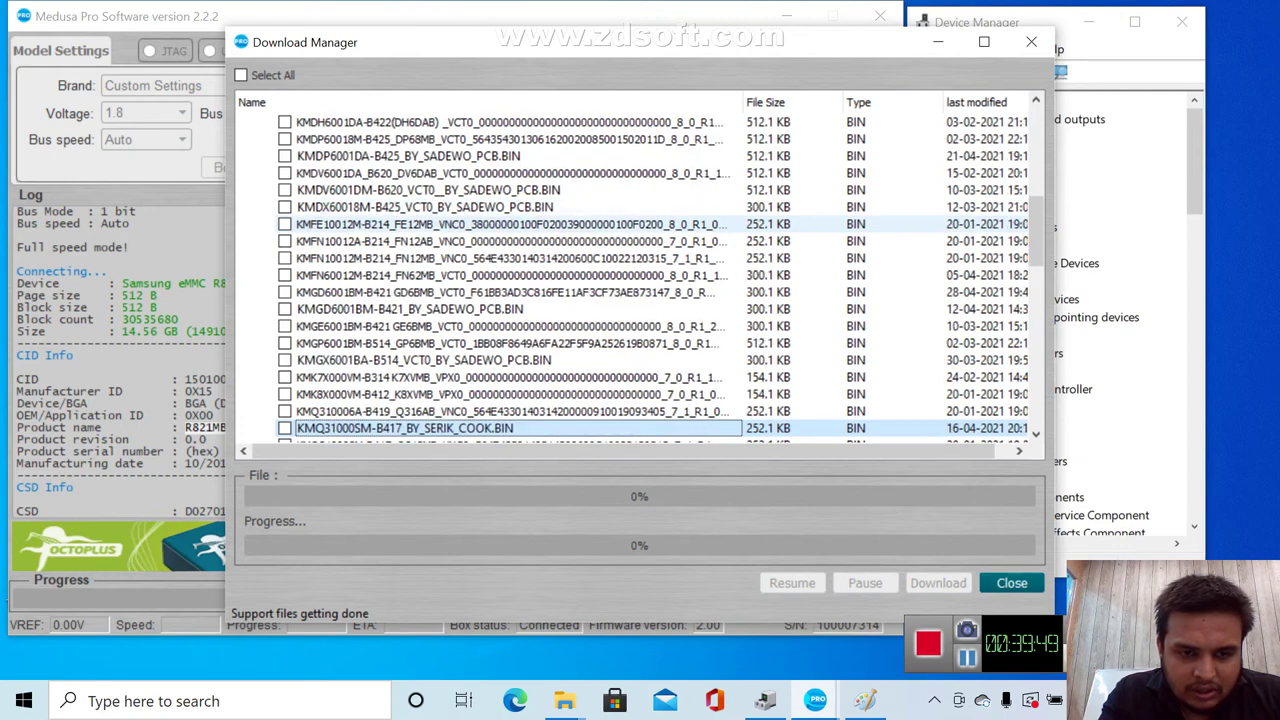
key("Down")
key("Down")
key("Down")
key("Down")
key("Down")
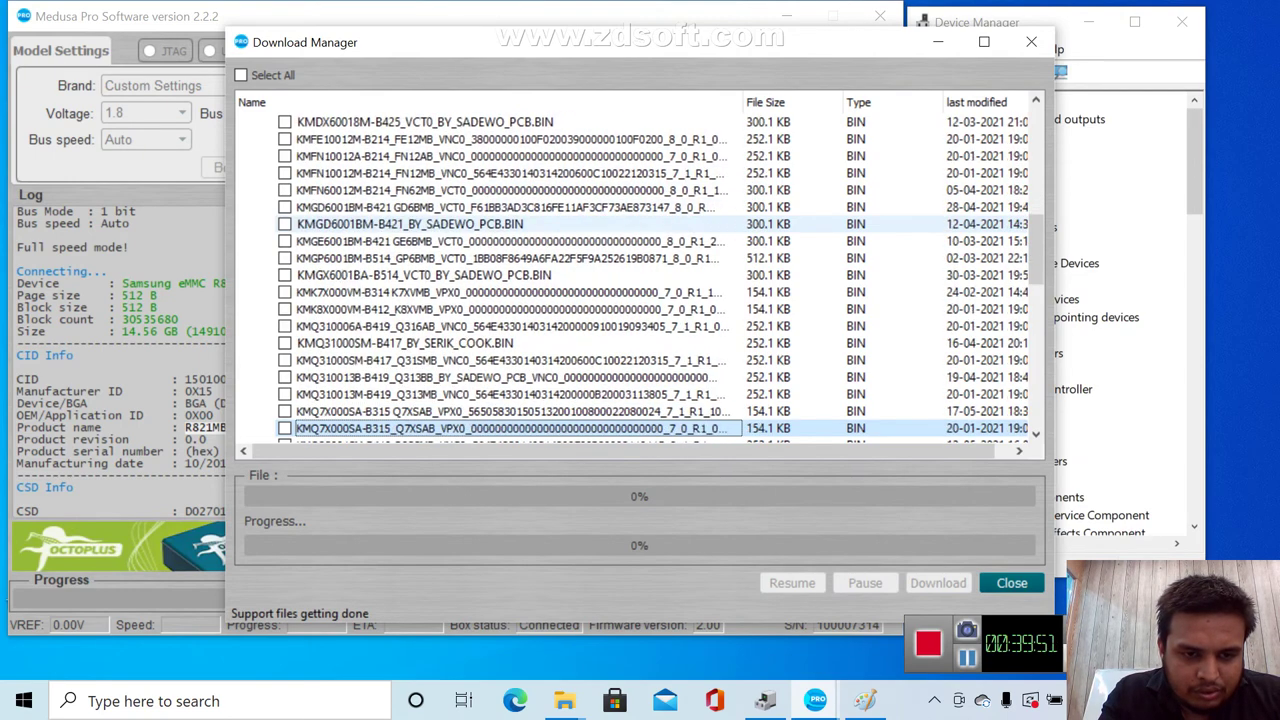
key("Down")
key("Down")
key("Down")
key("Down")
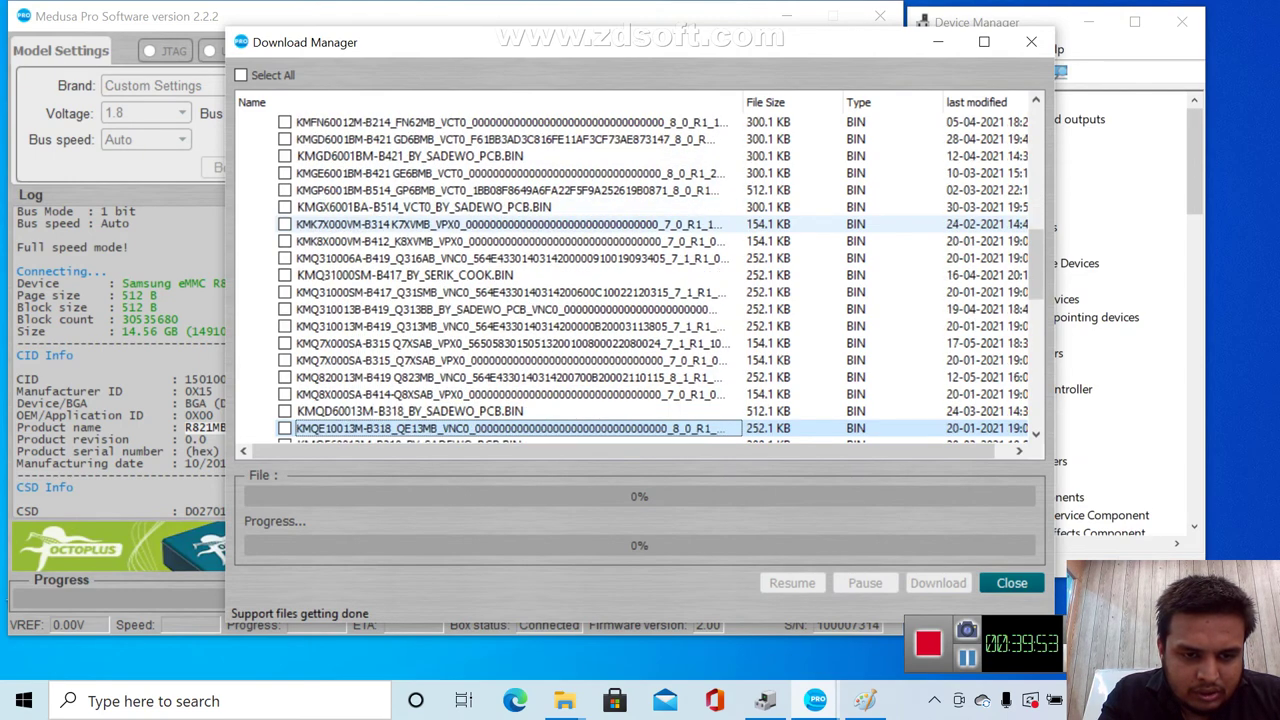
key("Down")
key("Down")
key("Down")
key("Down")
key("Down")
key("Down")
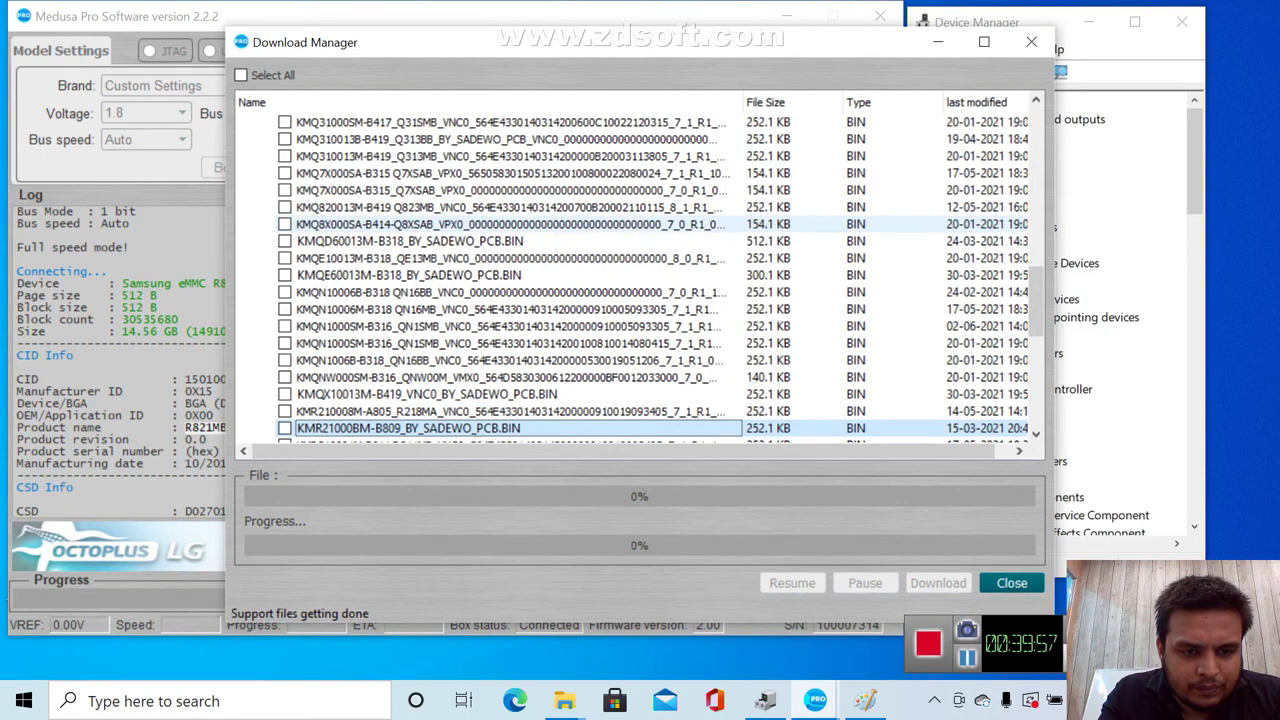
scroll(660, 224, "down", 1)
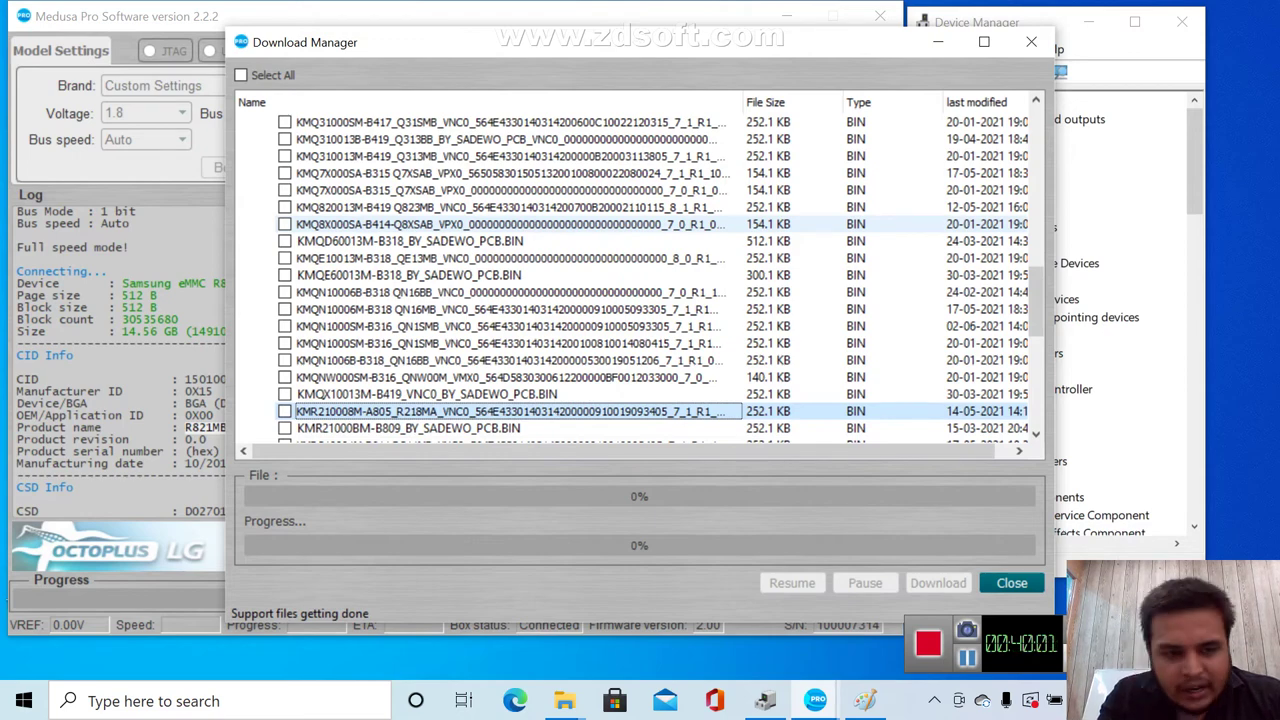
key("Down")
key("Down")
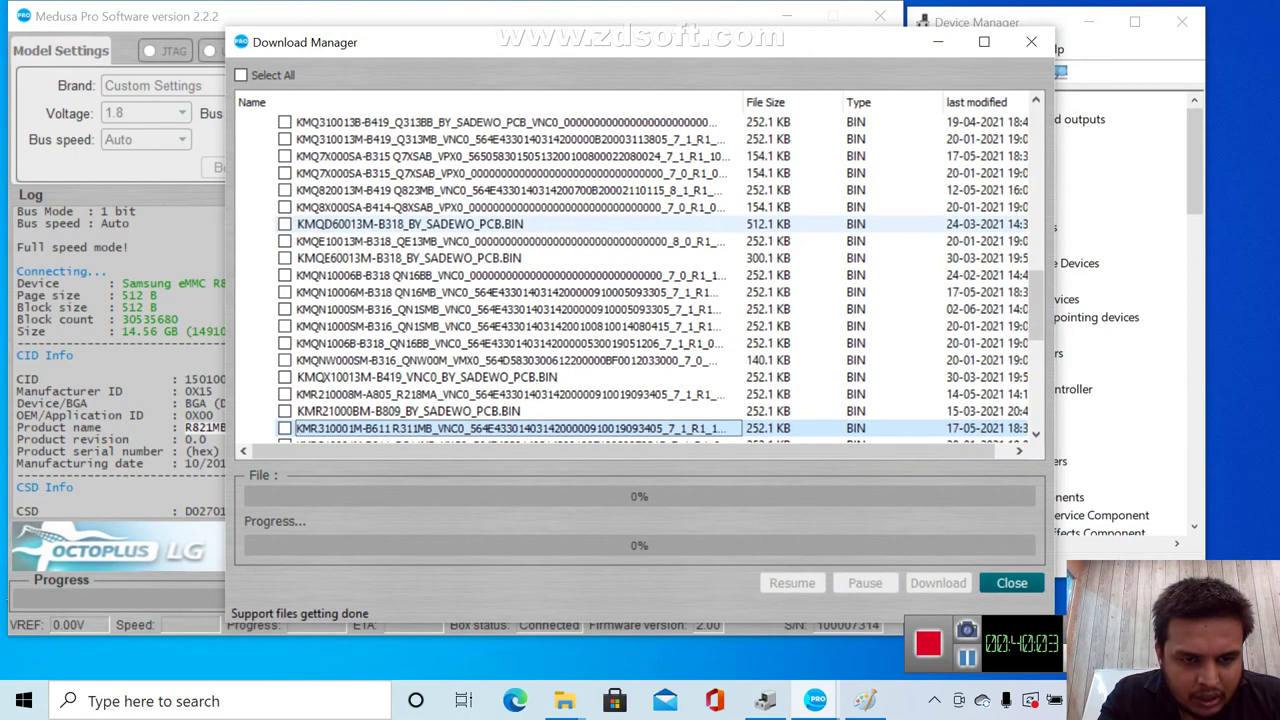
key("Down")
key("Down")
key("Down")
key("Down")
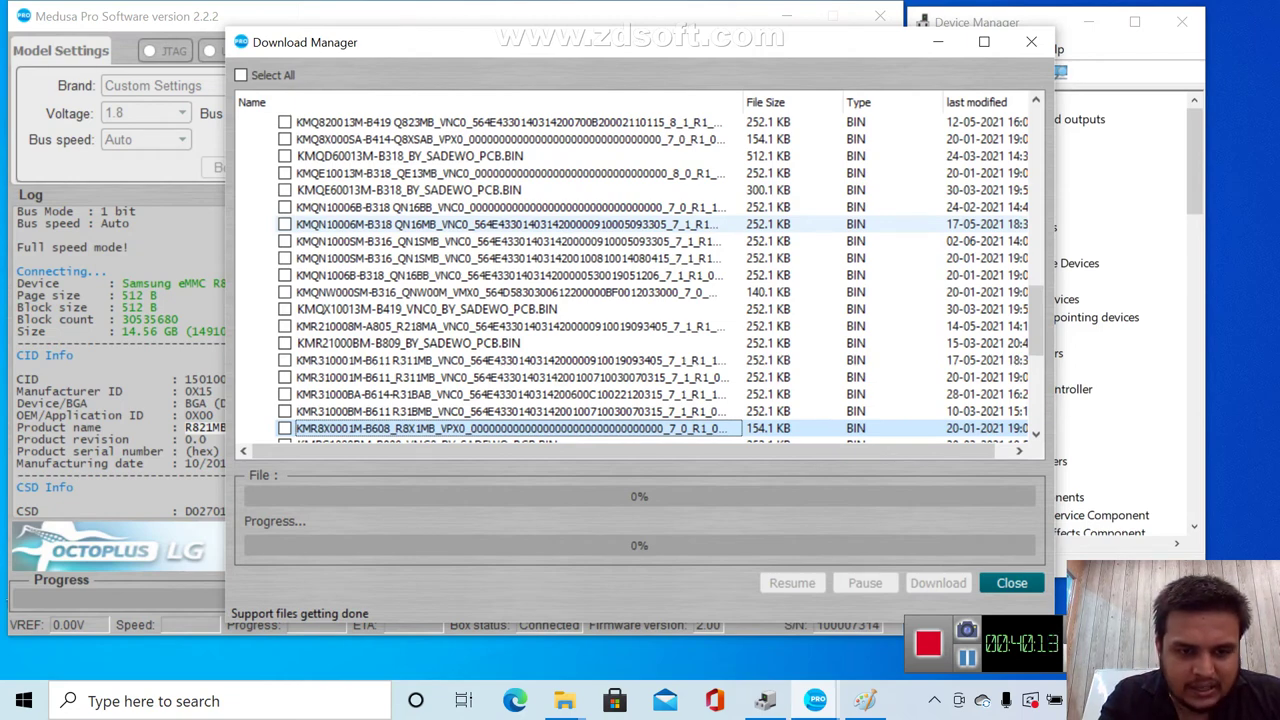
key("Down")
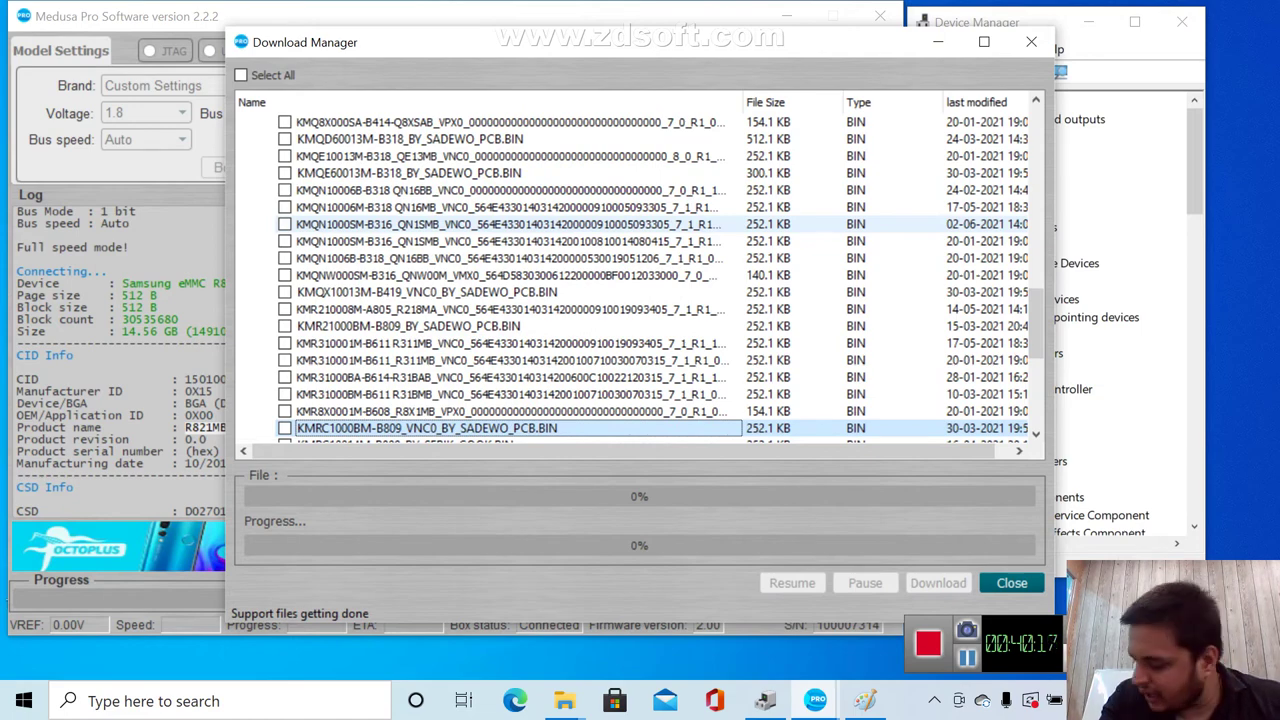
key("Down")
key("Down")
key("Down")
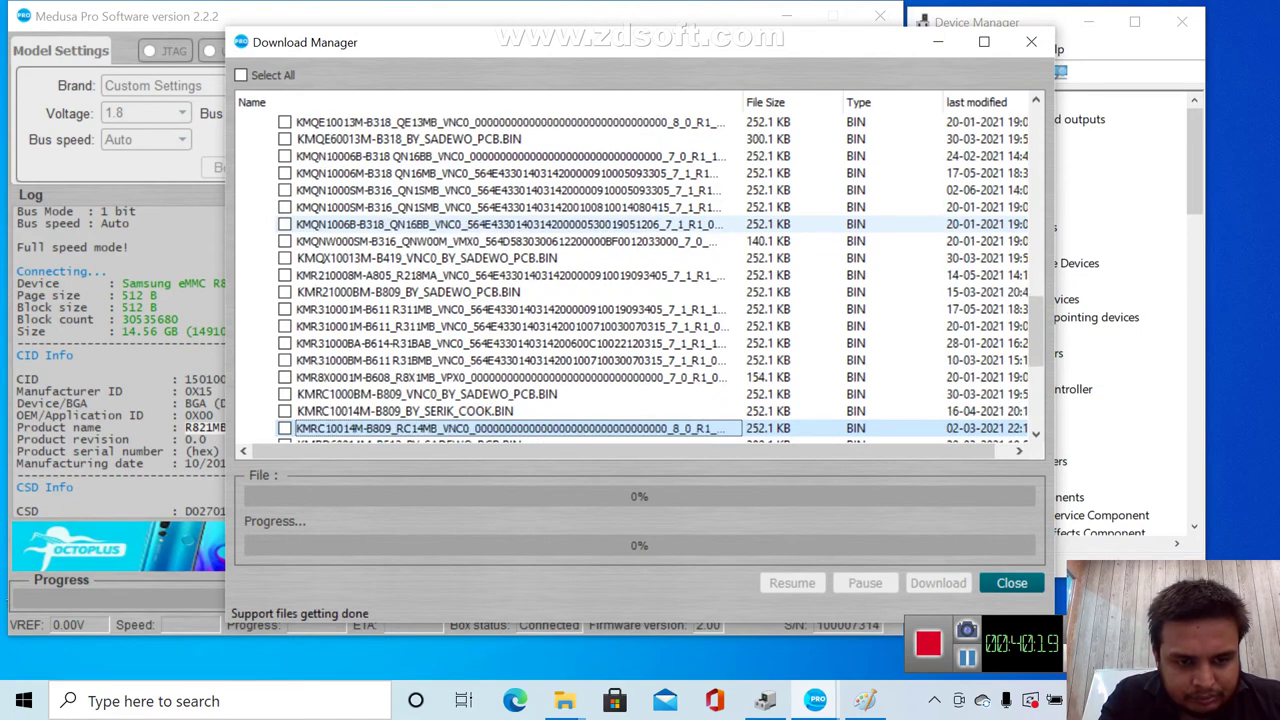
key("Down")
key("Down")
key("Down")
key("Down")
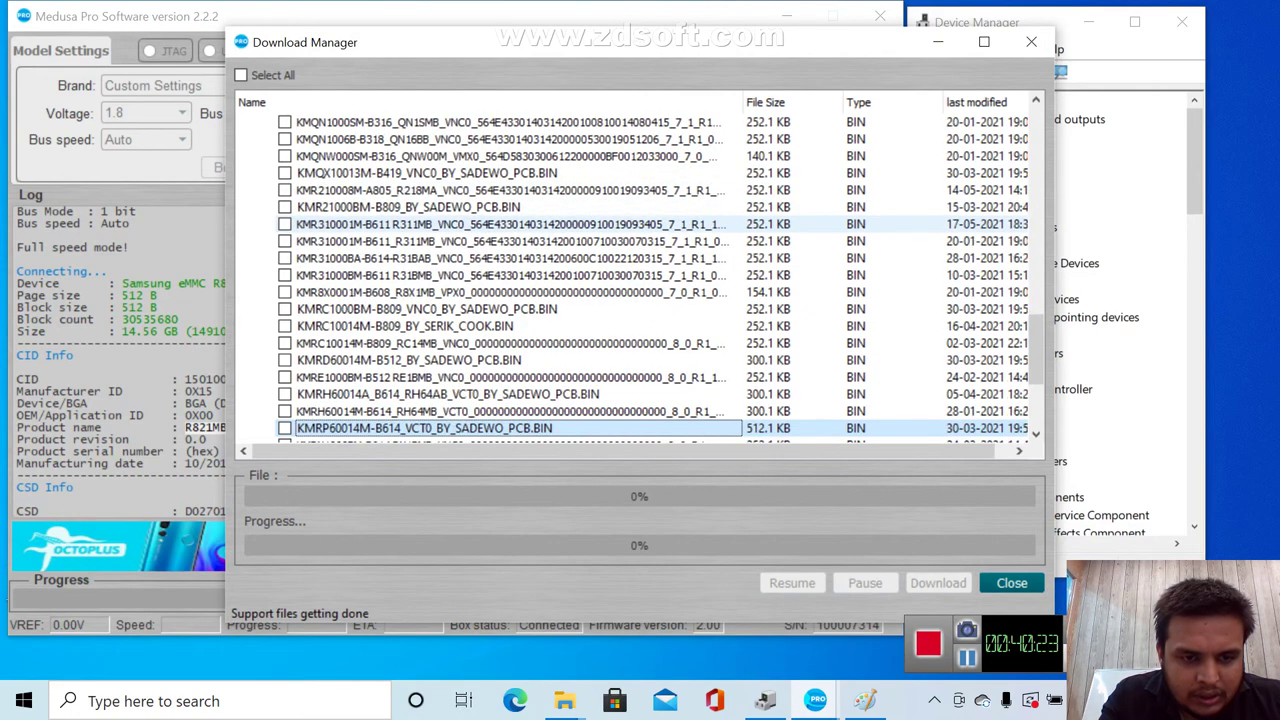
key("Down")
key("Down")
key("Down")
key("Down")
key("Down")
key("Down")
key("Down")
key("Down")
key("Down")
key("Down")
key("Down")
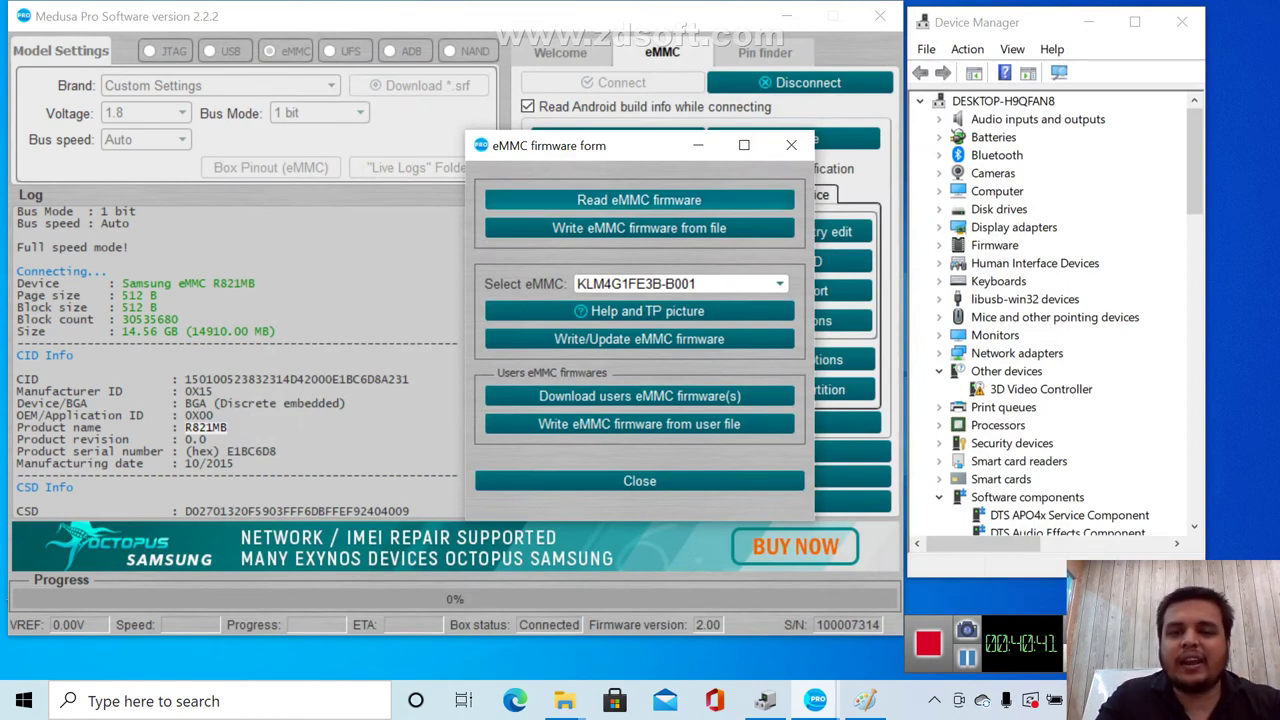
Try to read the eMMC firmware into a .bin file named KMR820001M-B609 on the Desktop
left_click(639, 200)
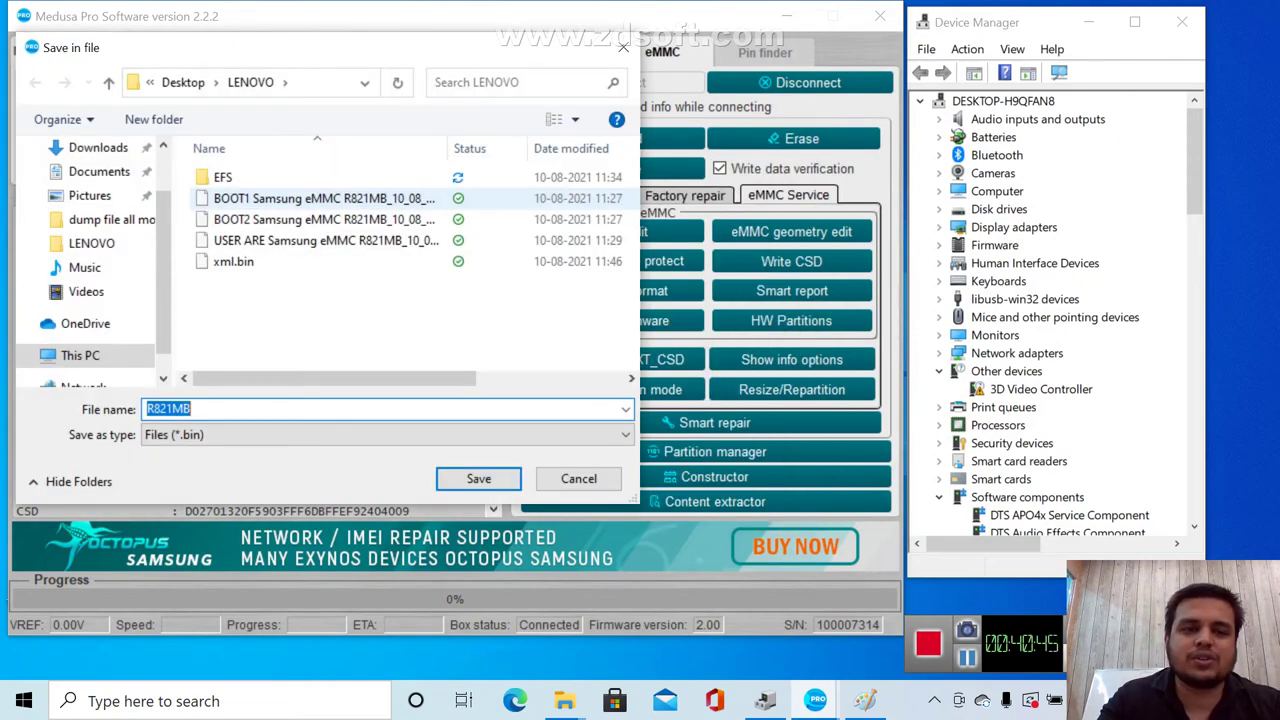
left_click(300, 409)
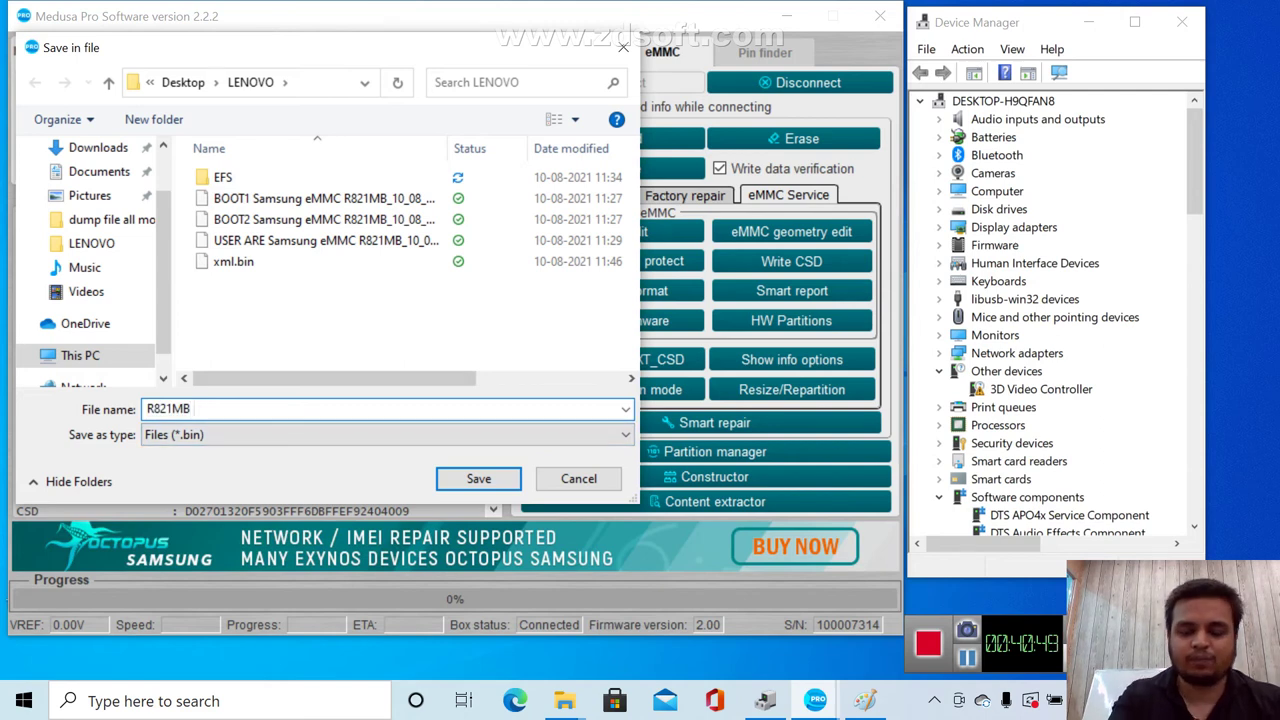
type("KMR8")
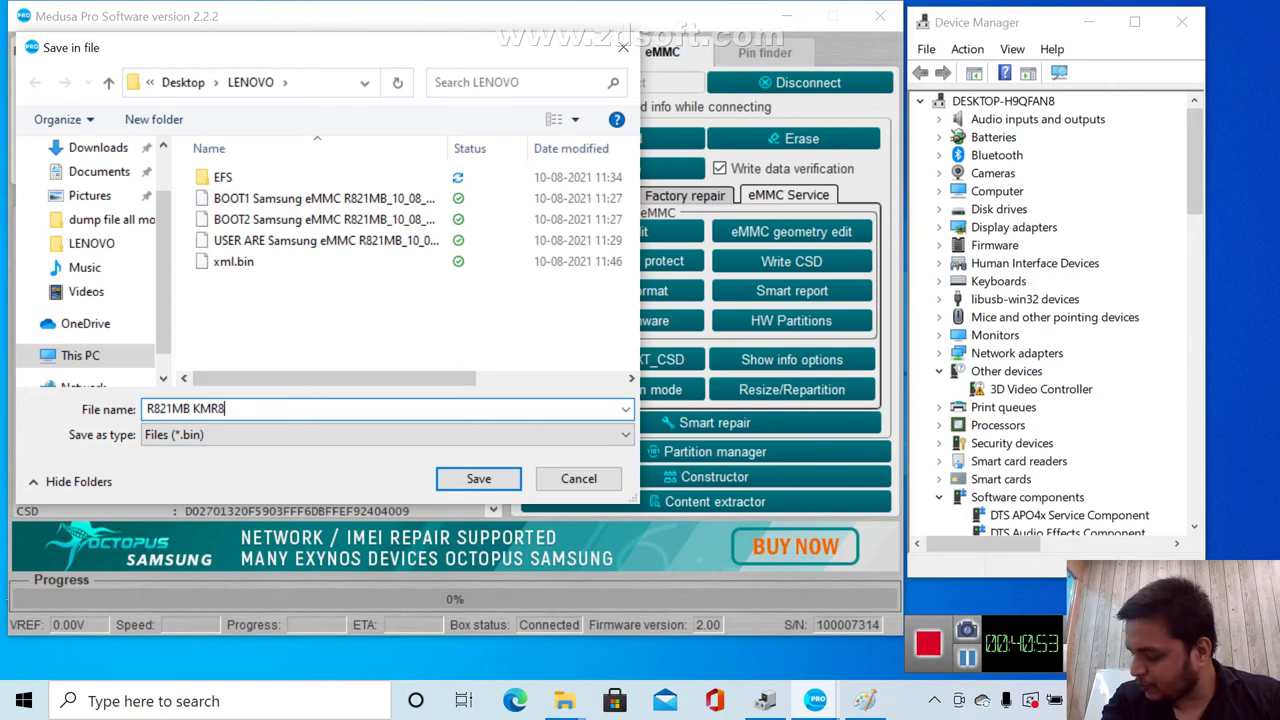
type("2000")
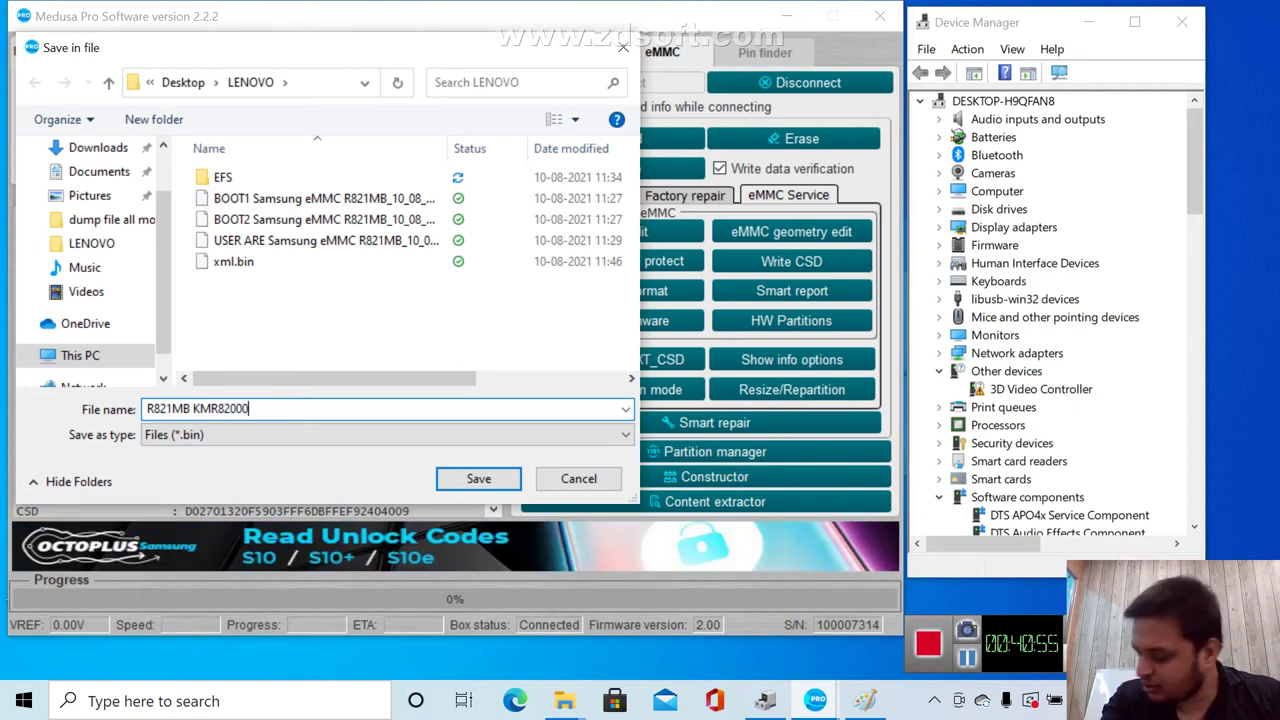
type("1M")
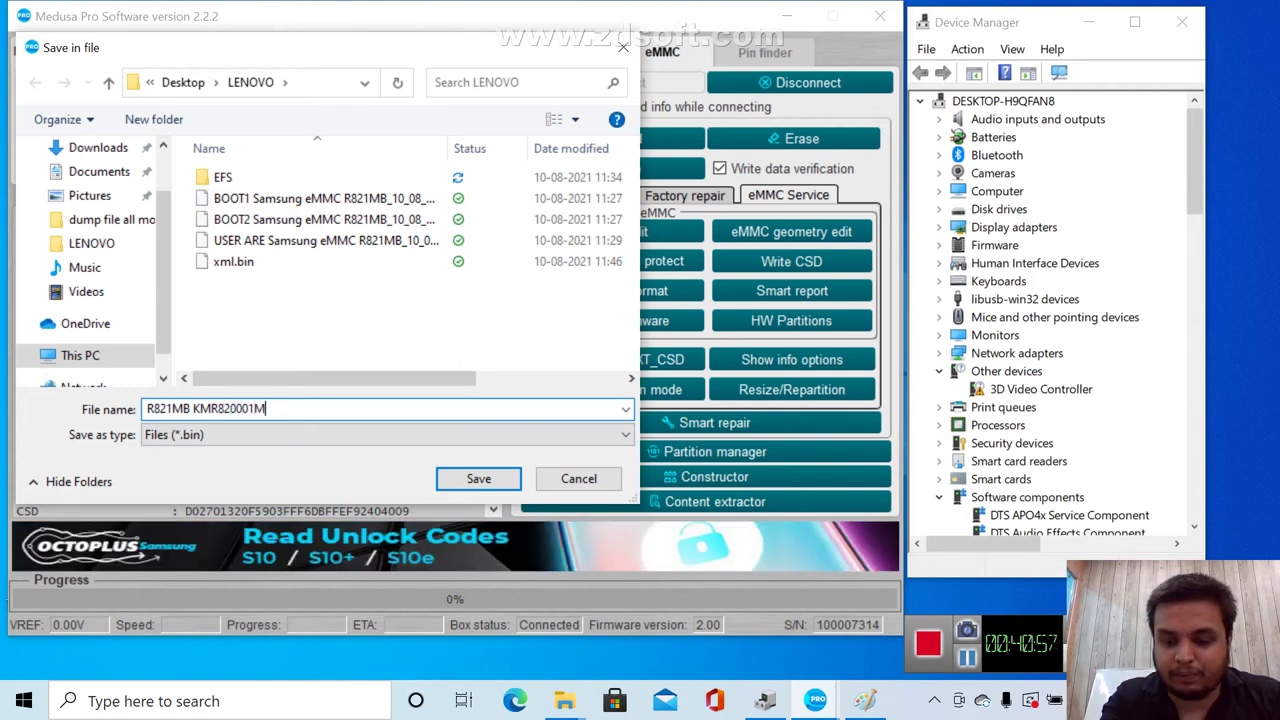
type("-B")
type("9")
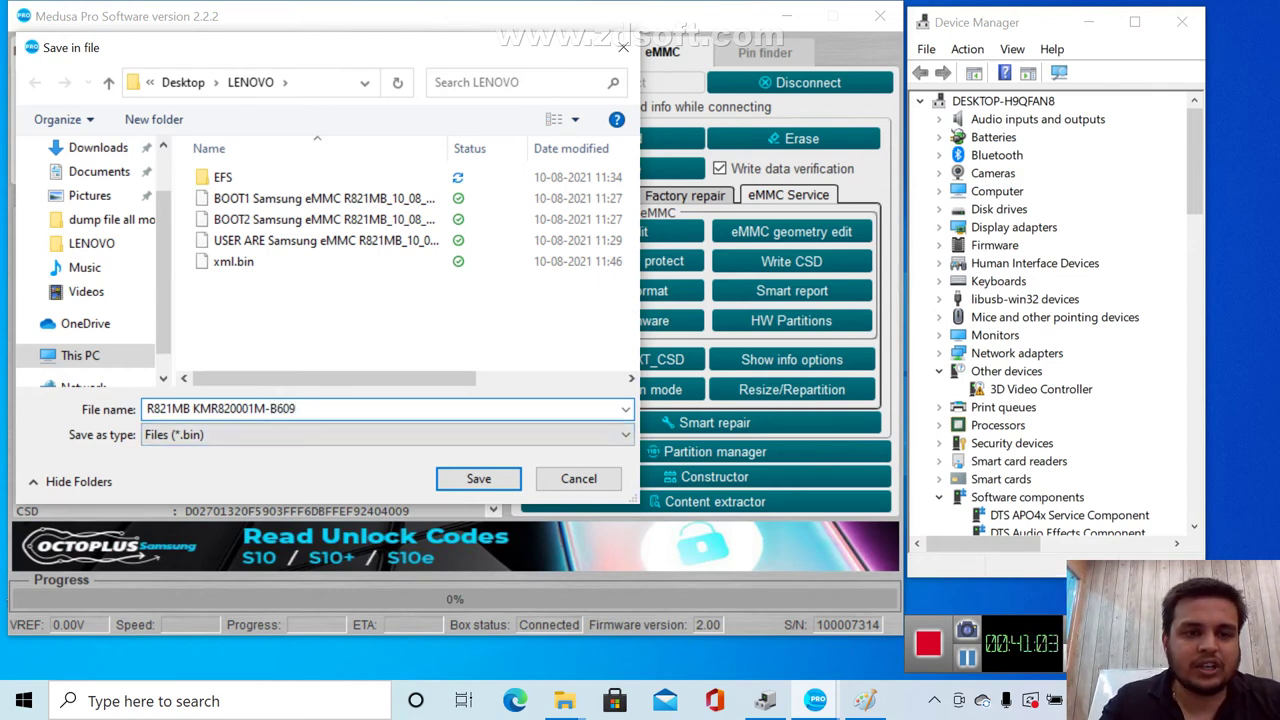
key("ctrl+Left")
key("ctrl+shift+Left")
key("BackSpace")
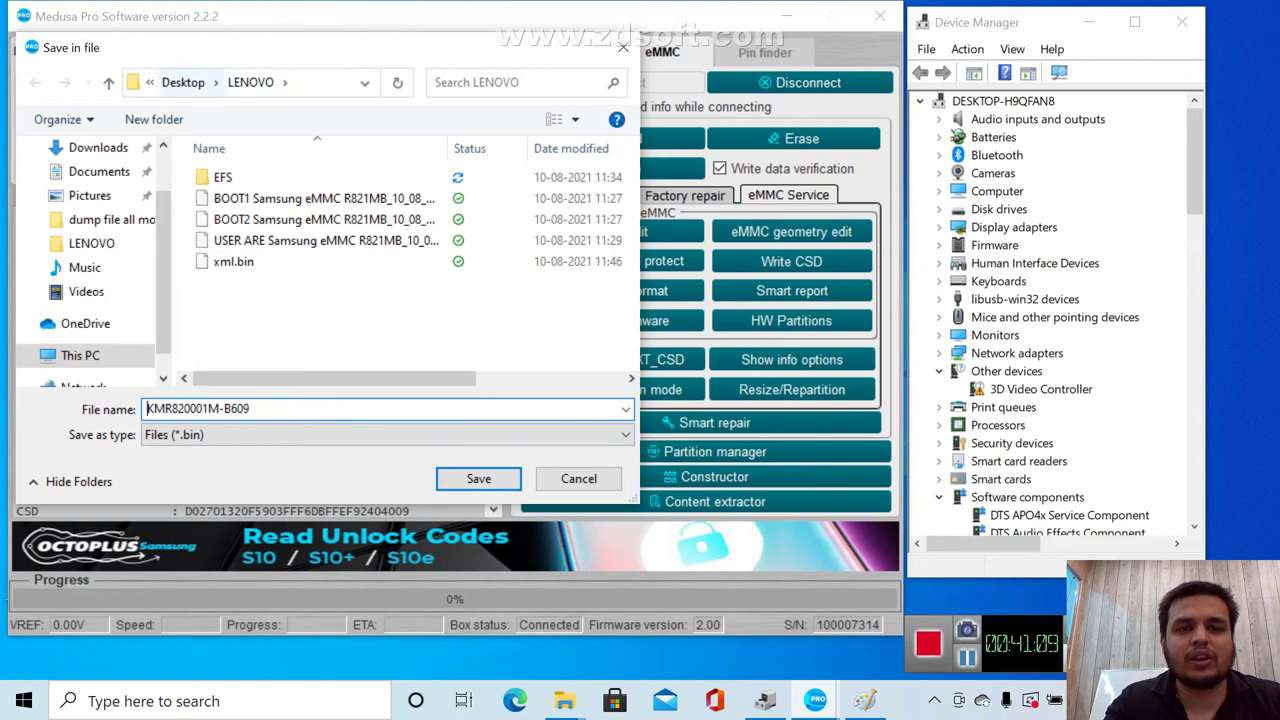
left_click(183, 82)
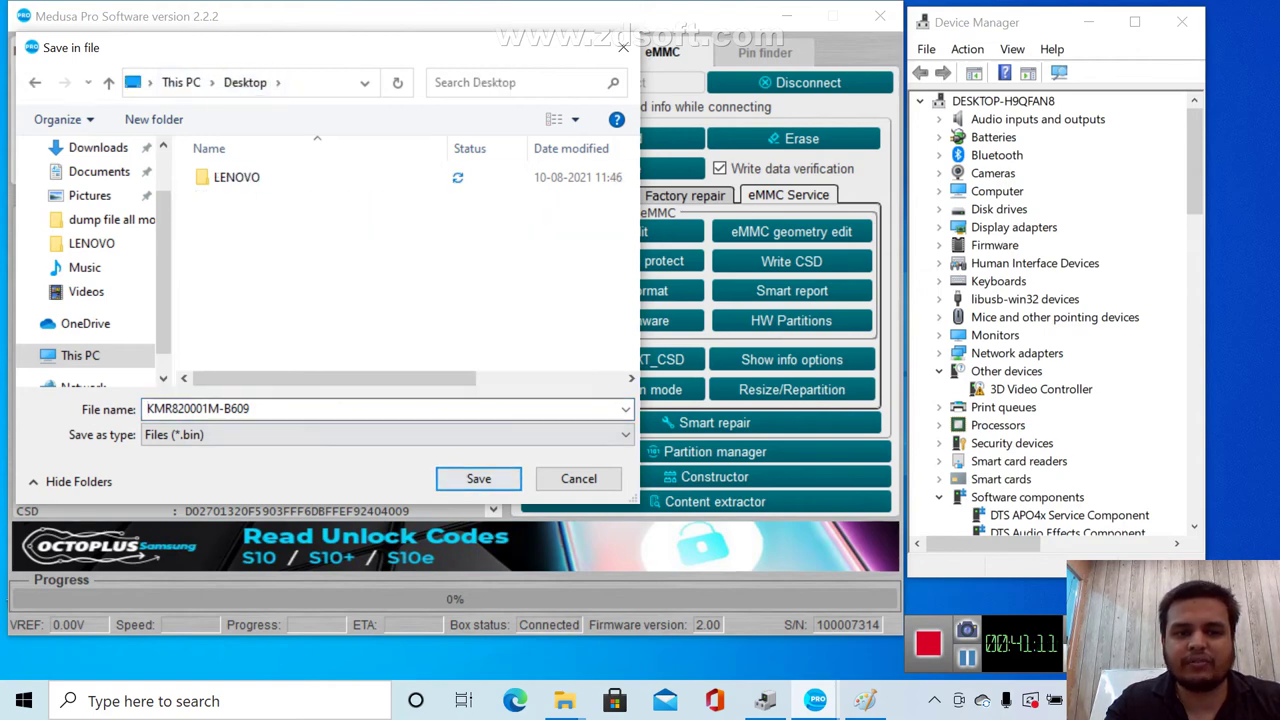
key("Return")
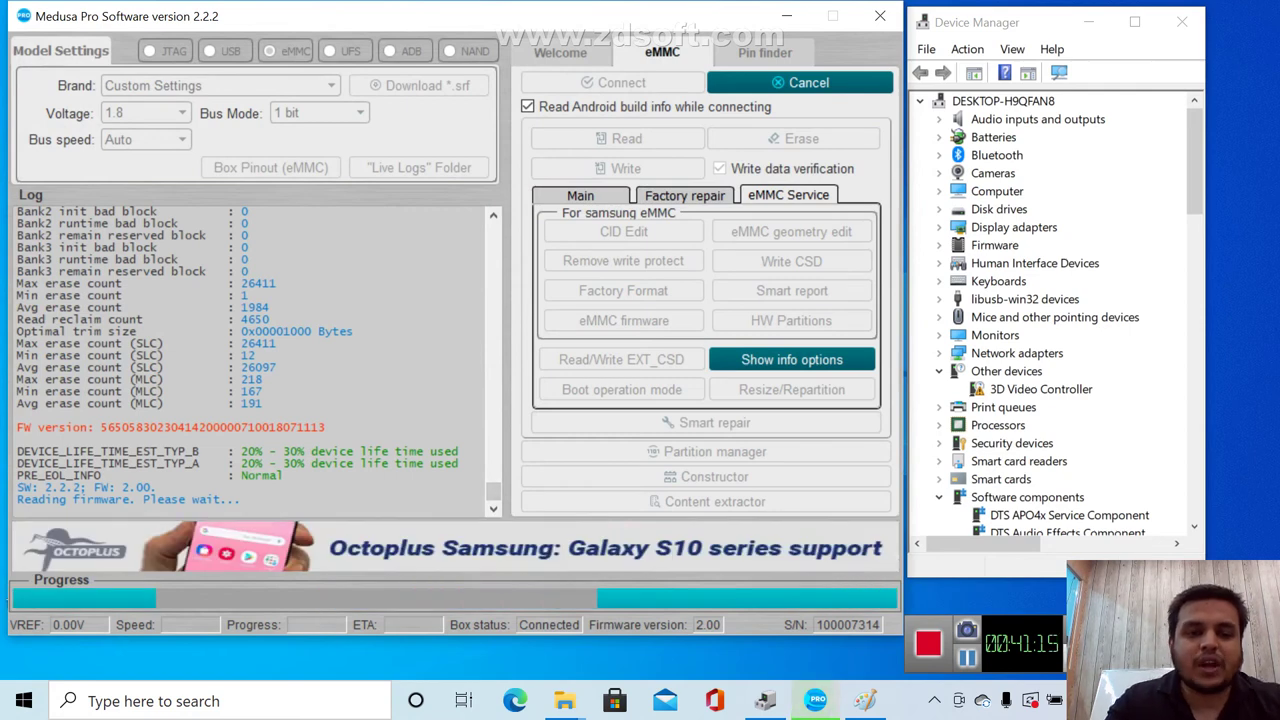
left_click_drag(241, 451, 290, 464)
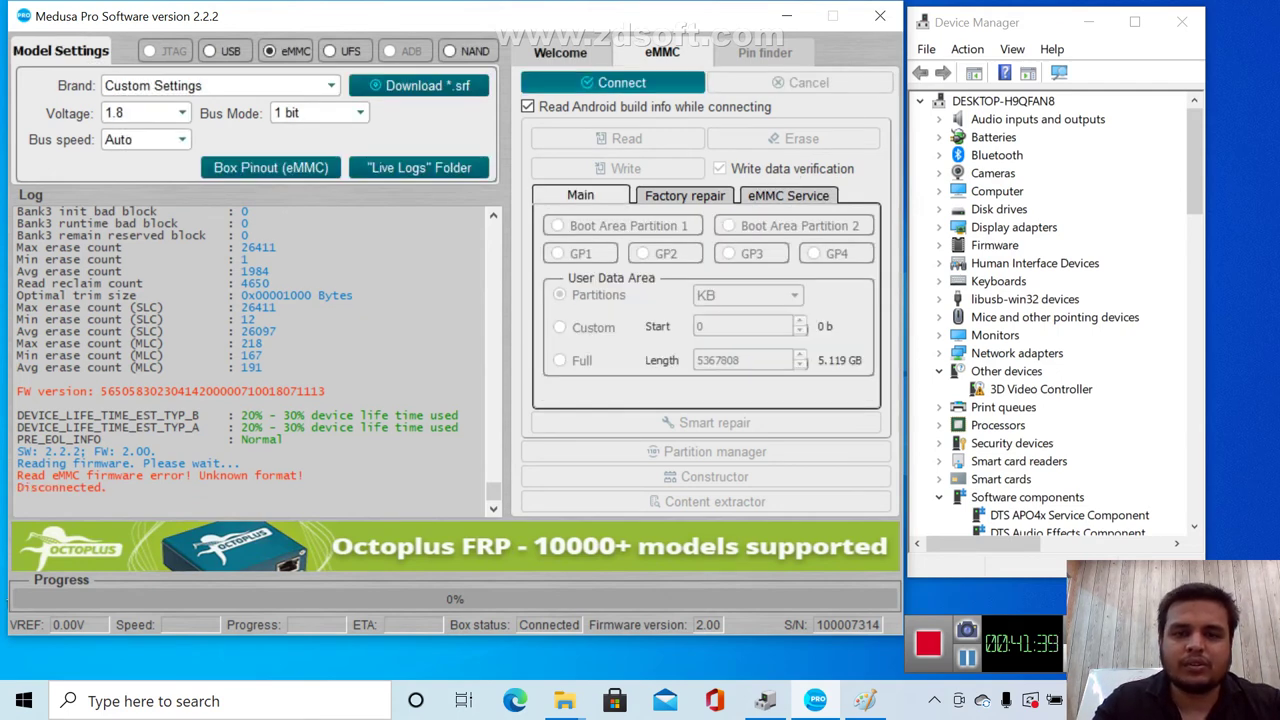
Relaunch Medusa Pro Software and reconnect to the phone's eMMC
key("Return")
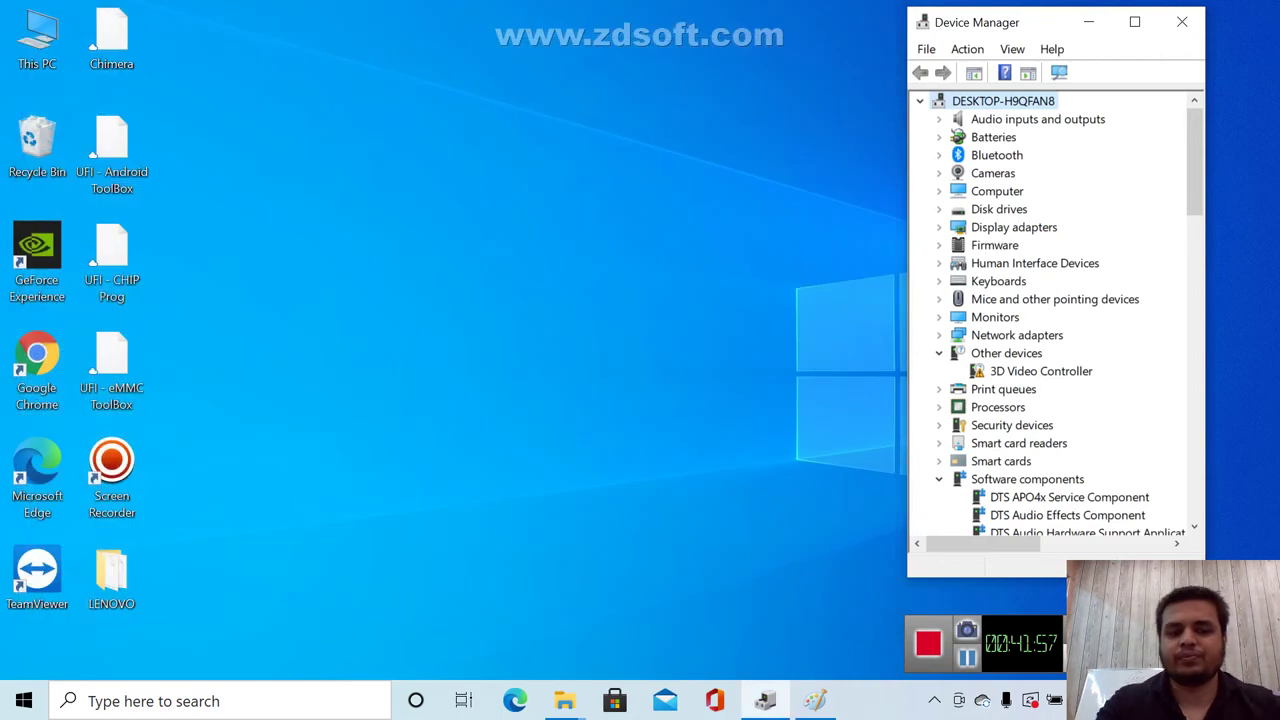
left_click(24, 701)
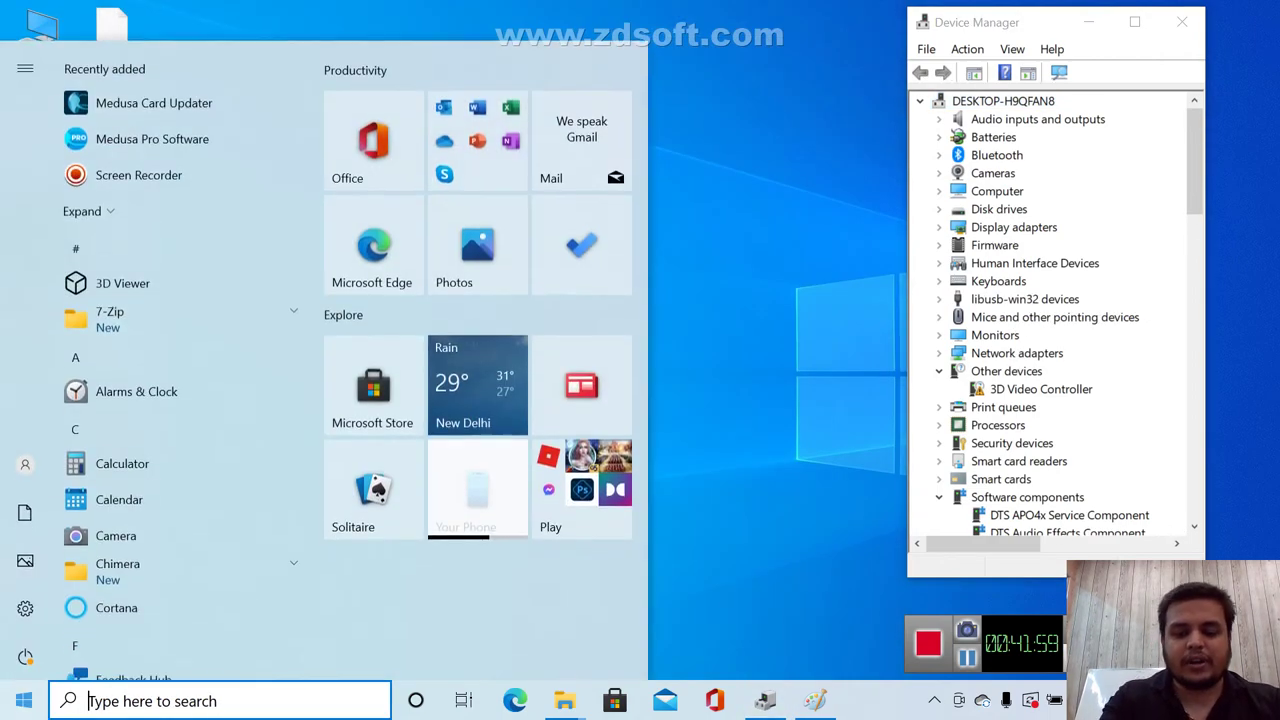
type("MEdu")
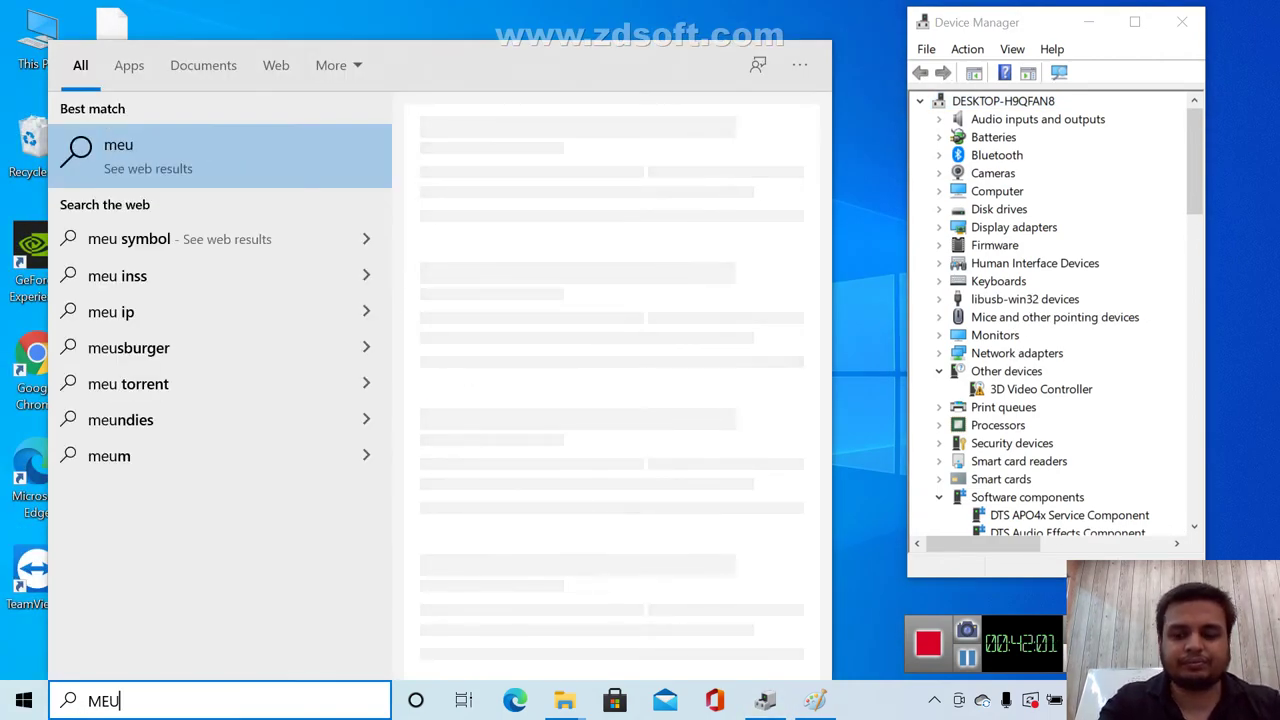
key("BackSpace")
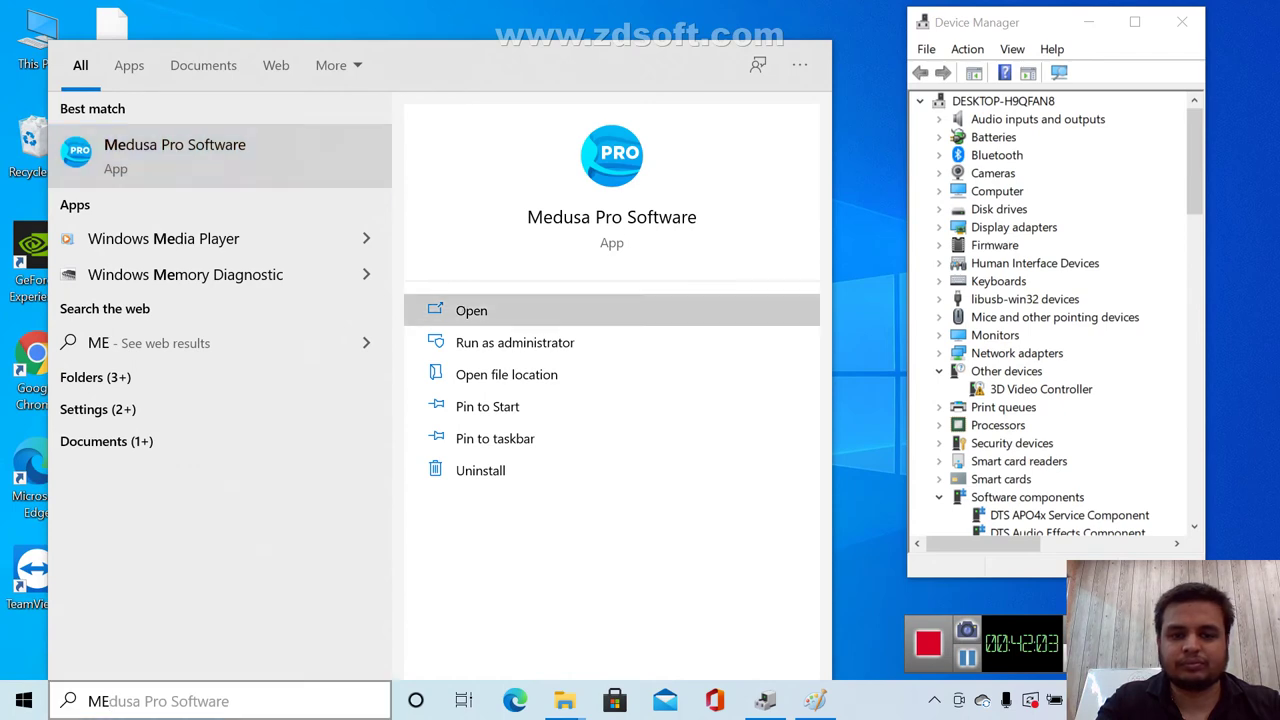
key("Return")
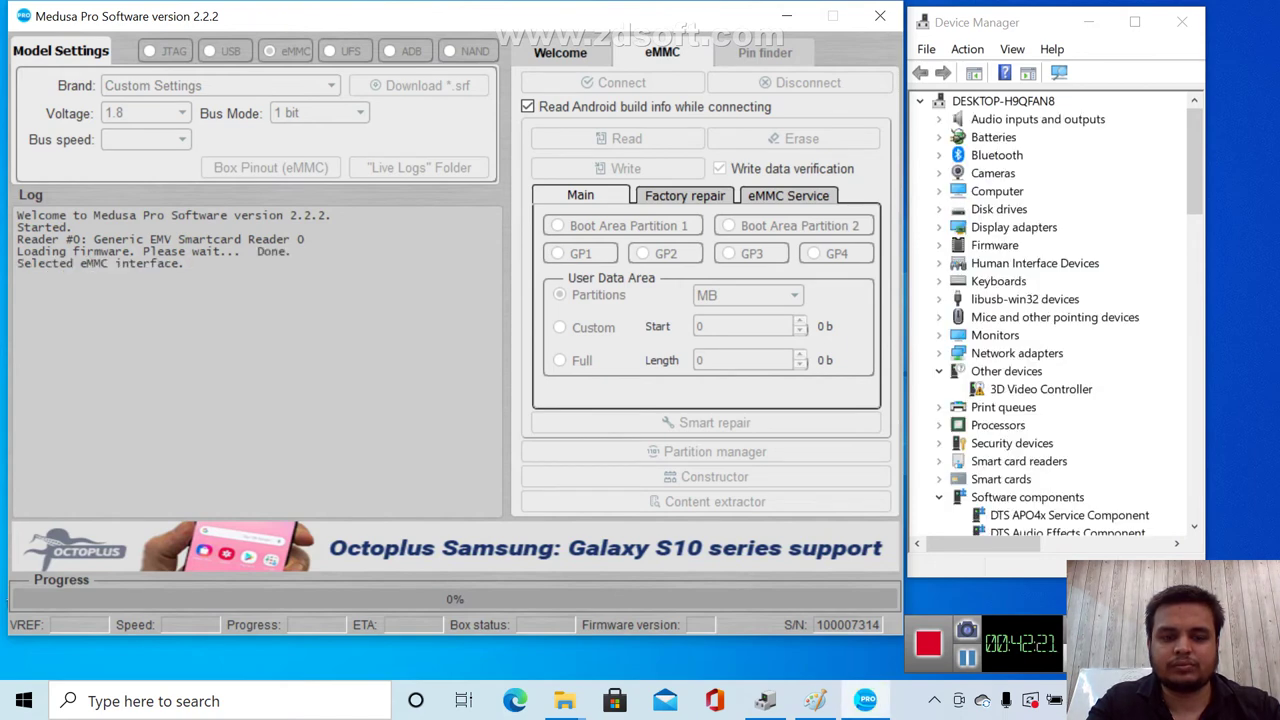
left_click(621, 82)
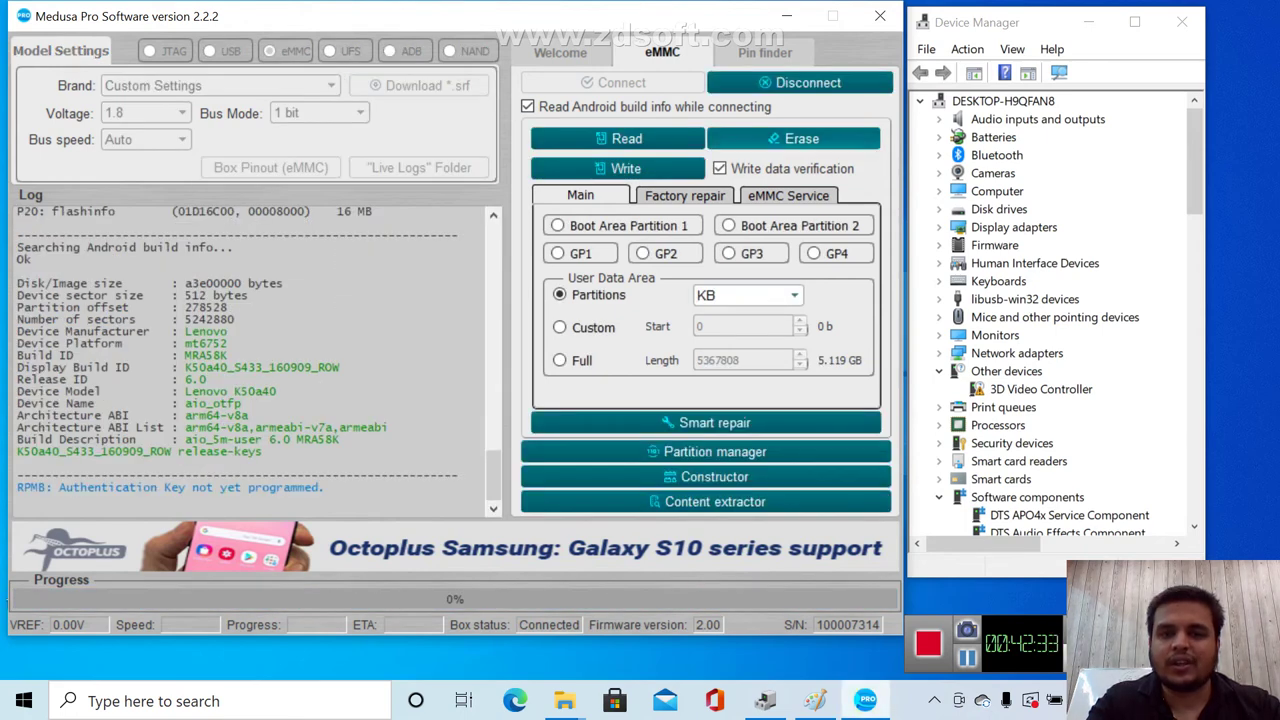
Start reading the eMMC firmware and choose the LENOVO folder on the Desktop as the save location
left_click(788, 195)
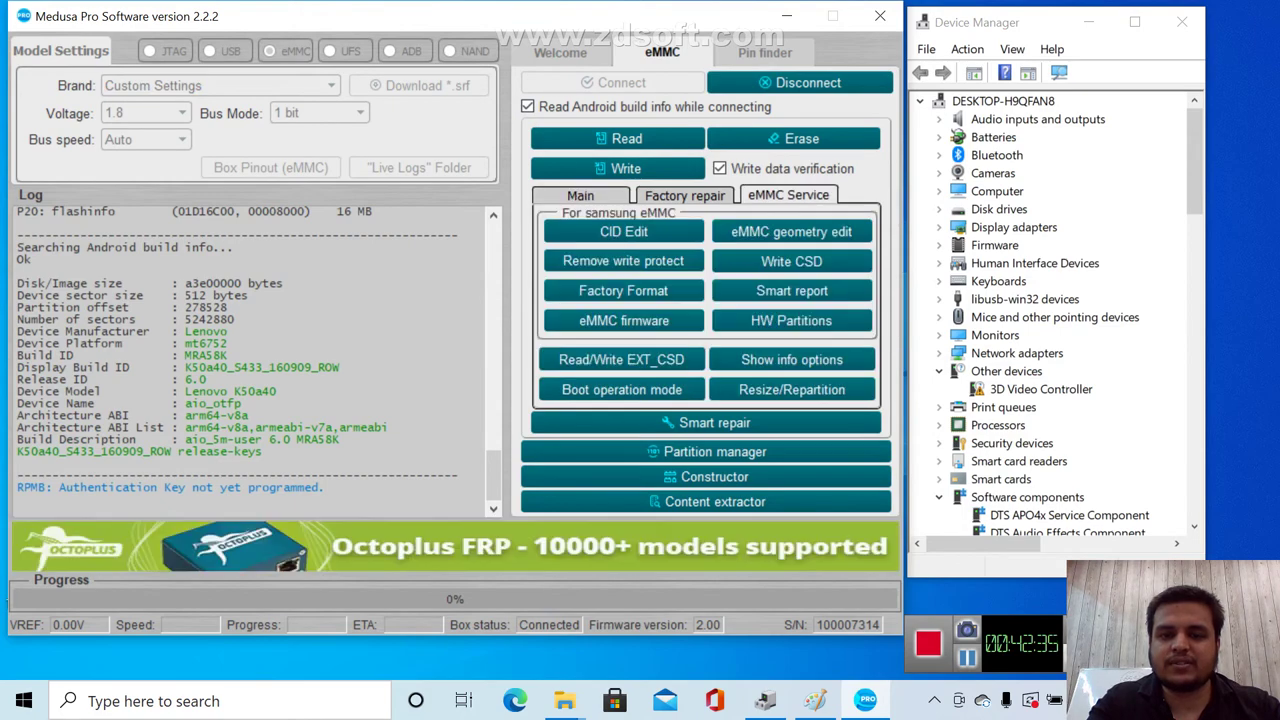
left_click(623, 320)
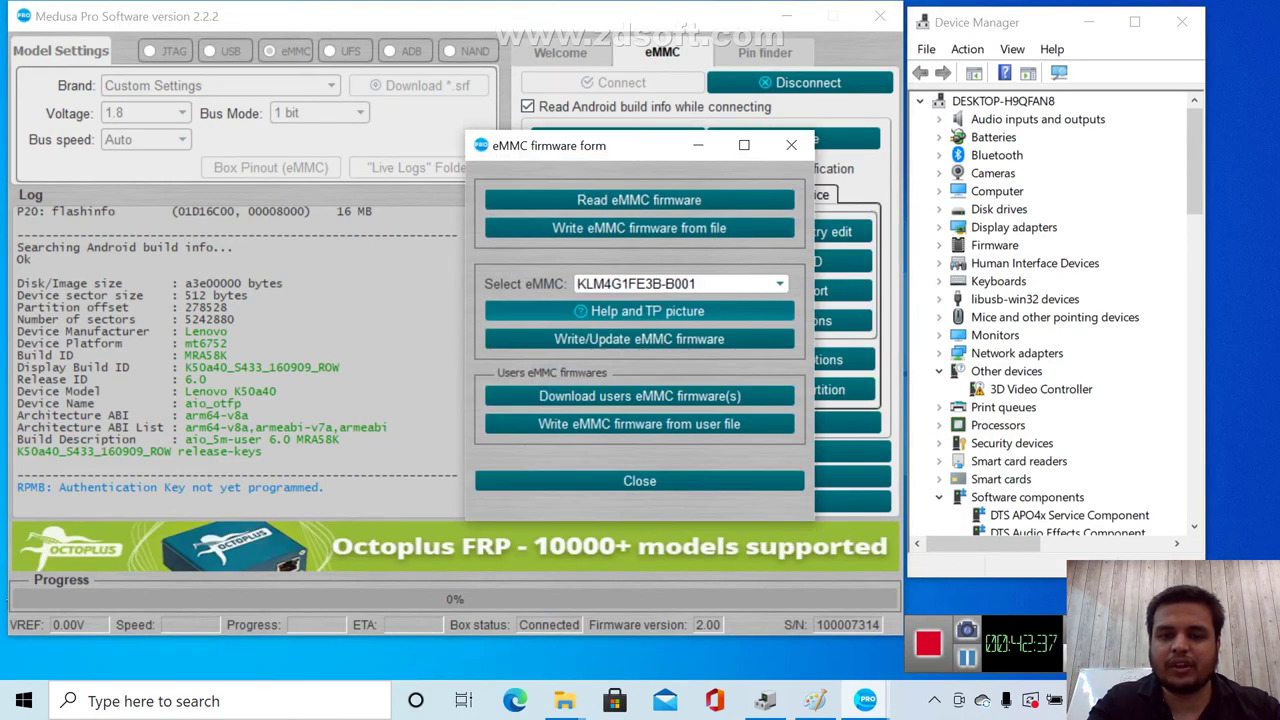
key("Escape")
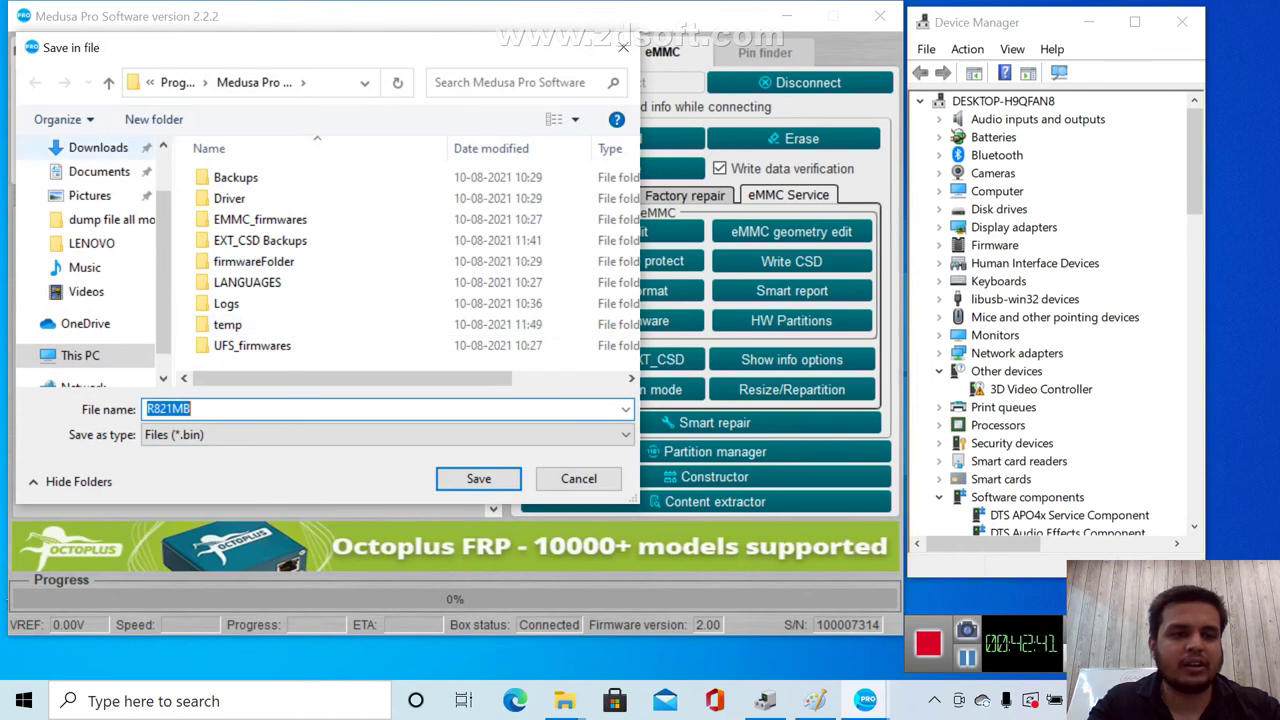
scroll(90, 260, "up", 1)
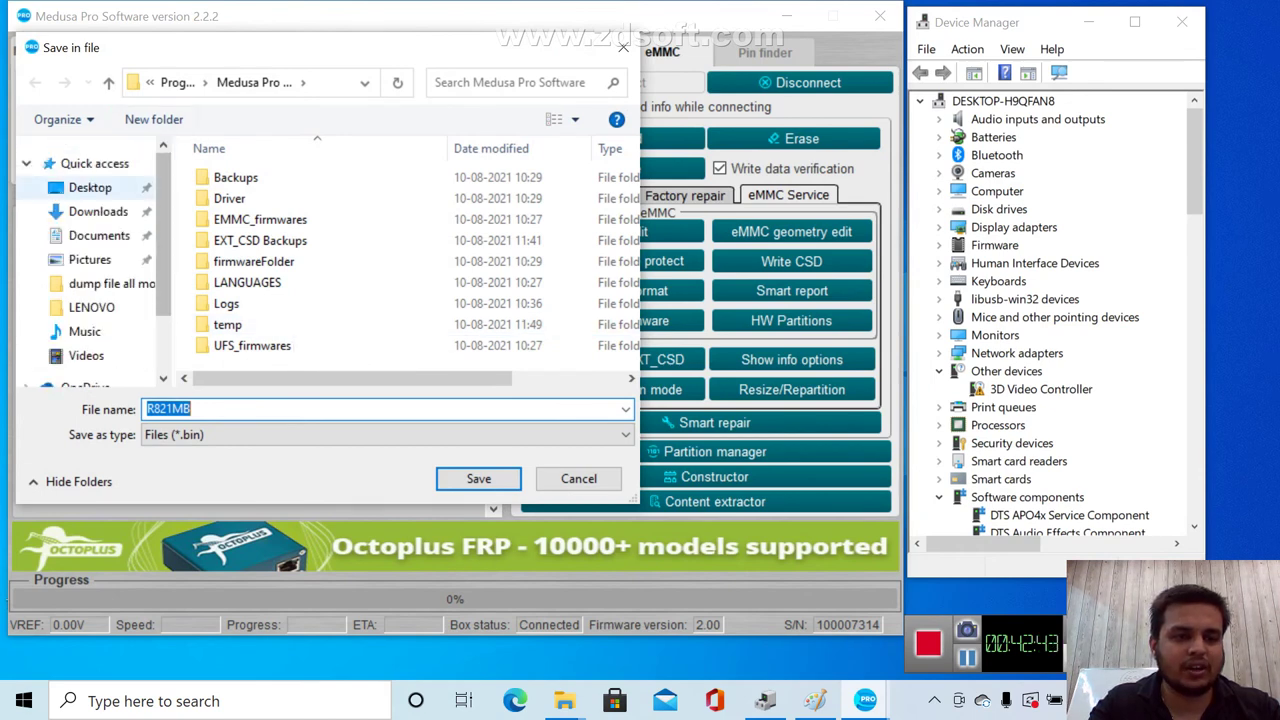
left_click(90, 187)
double_click(236, 177)
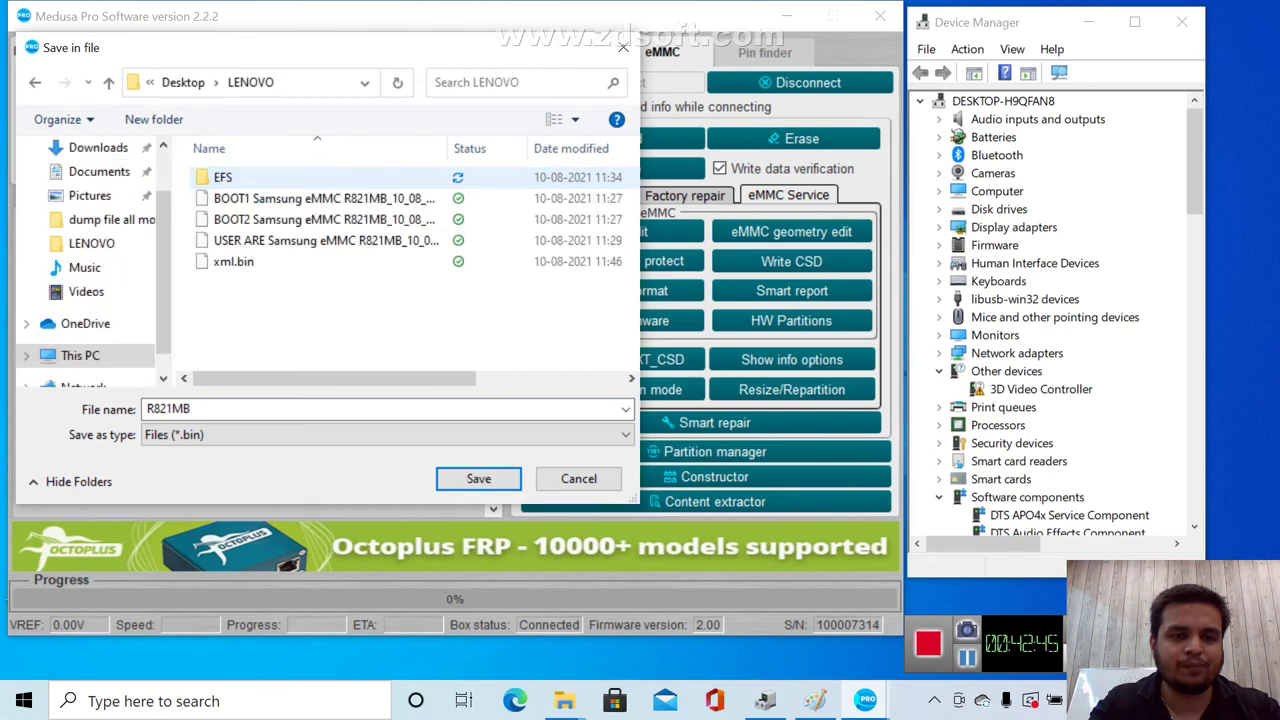
Name the firmware file KMR820001M-B609 and save it as .bin to try the firmware read
key("ctrl+a")
key("BackSpace")
type("KMR8")
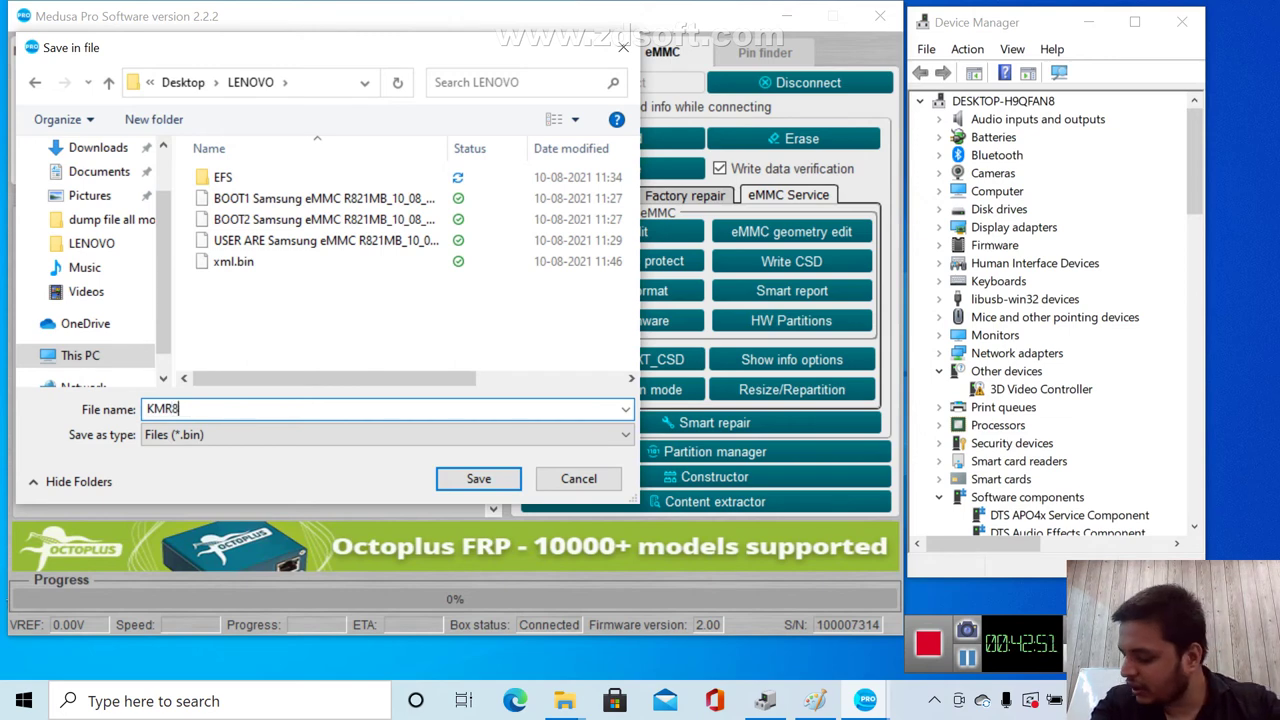
type("200")
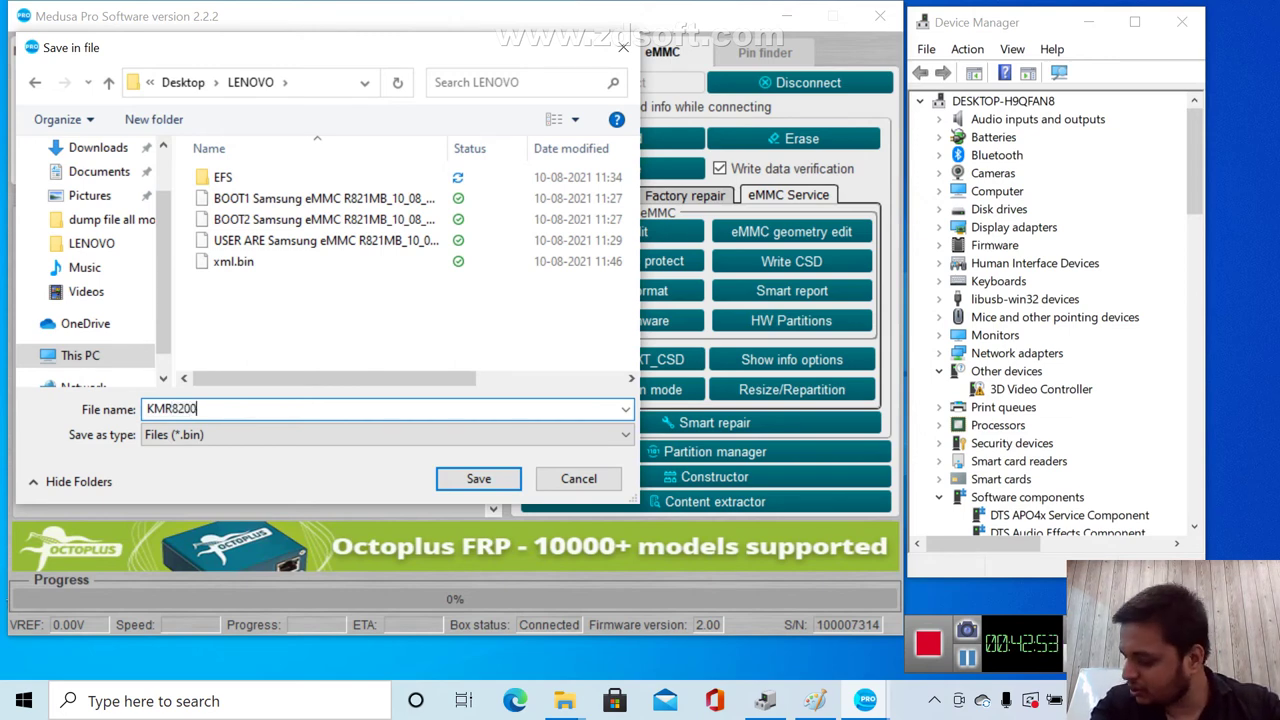
type("01M")
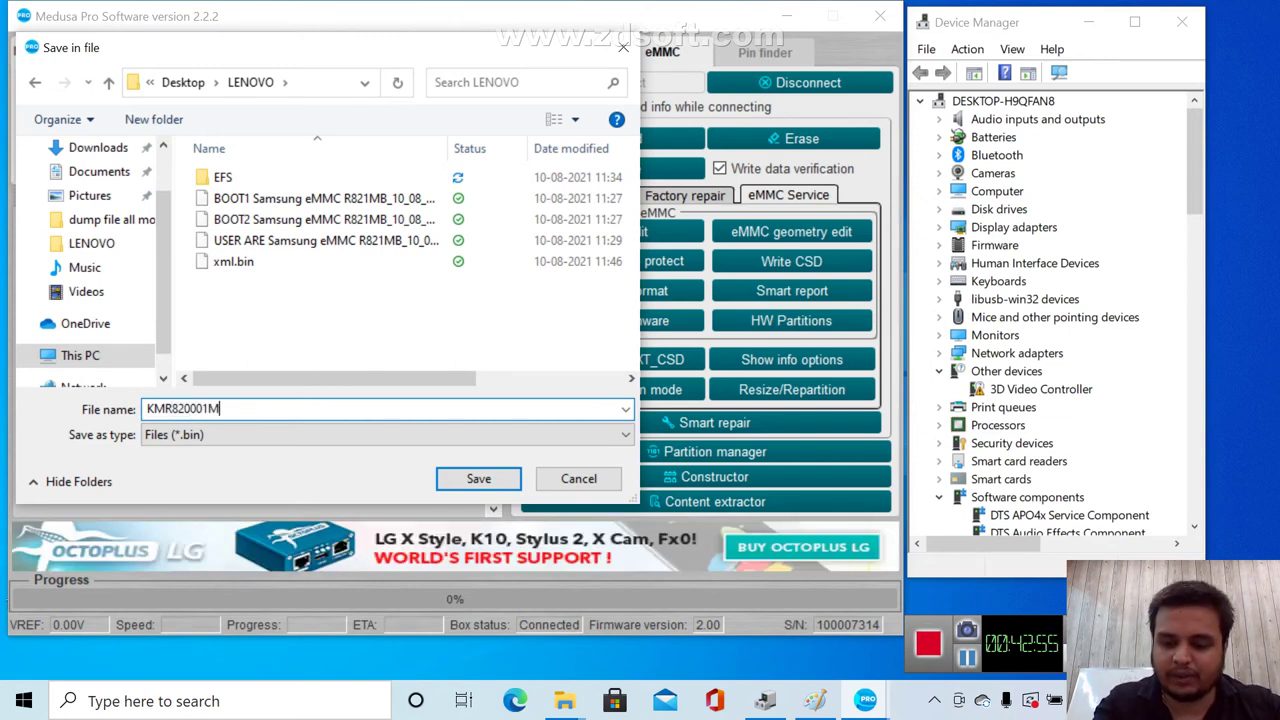
type("-B")
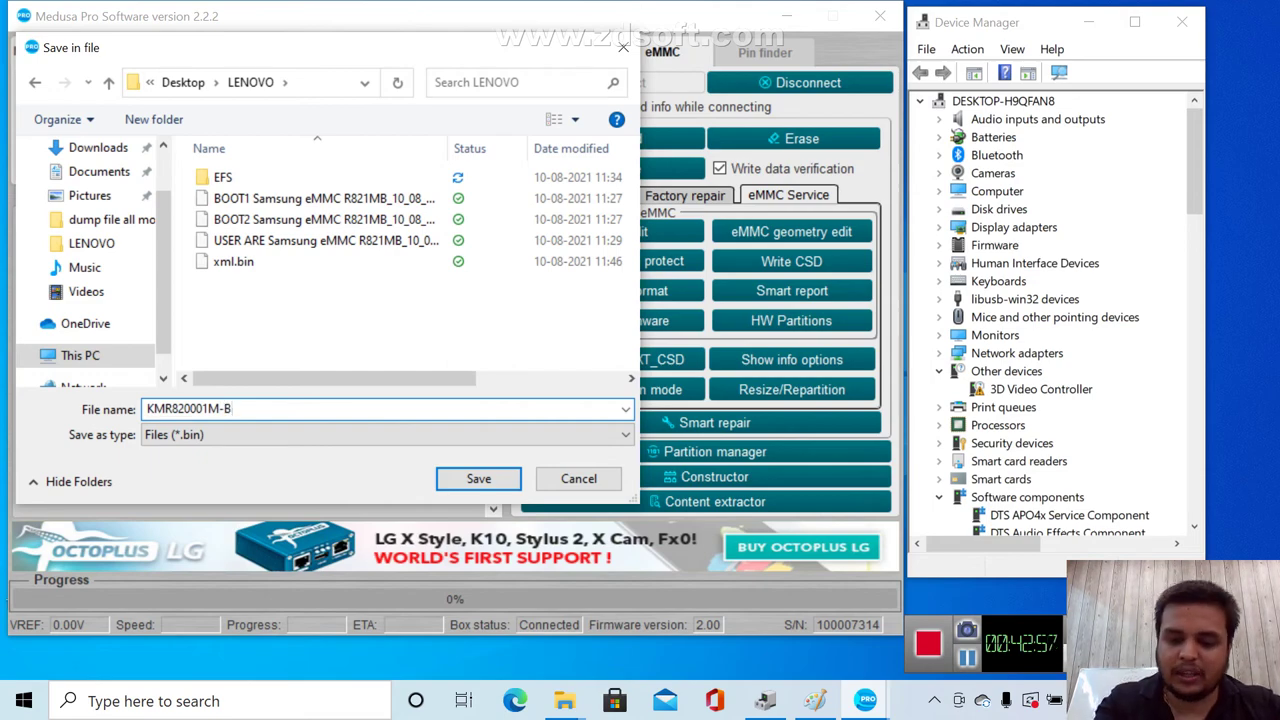
type("609")
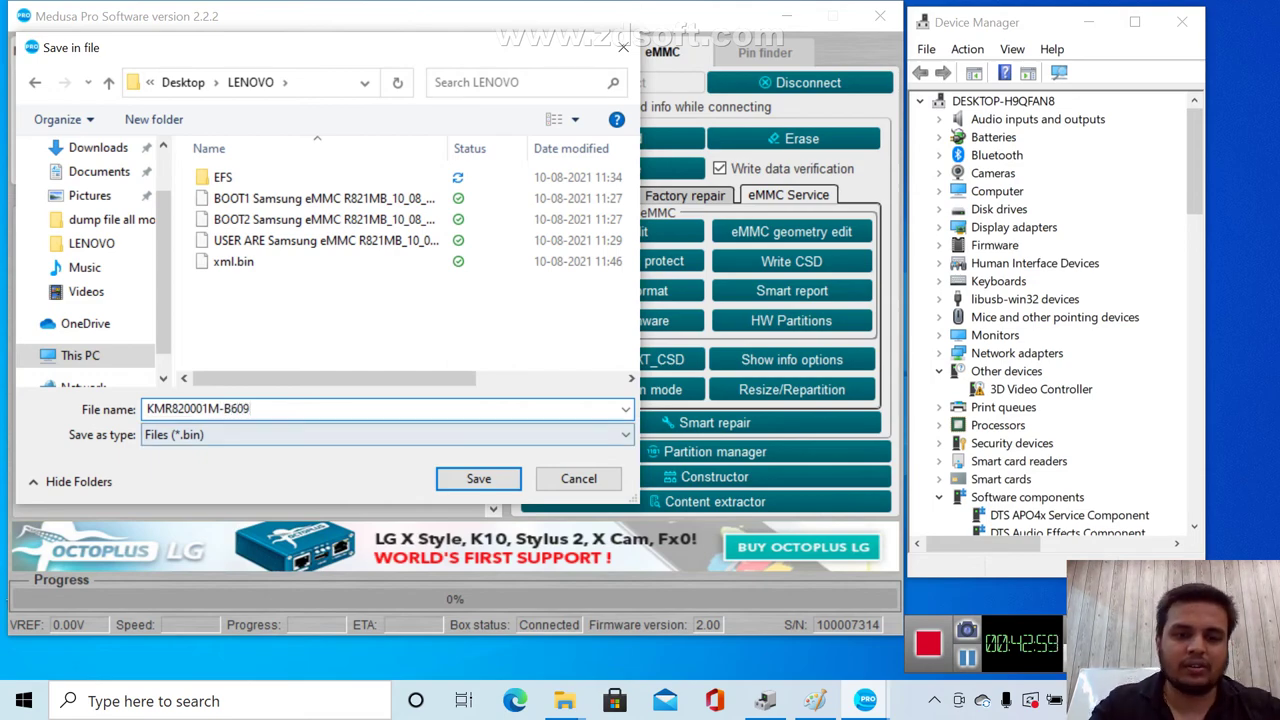
key("Return")
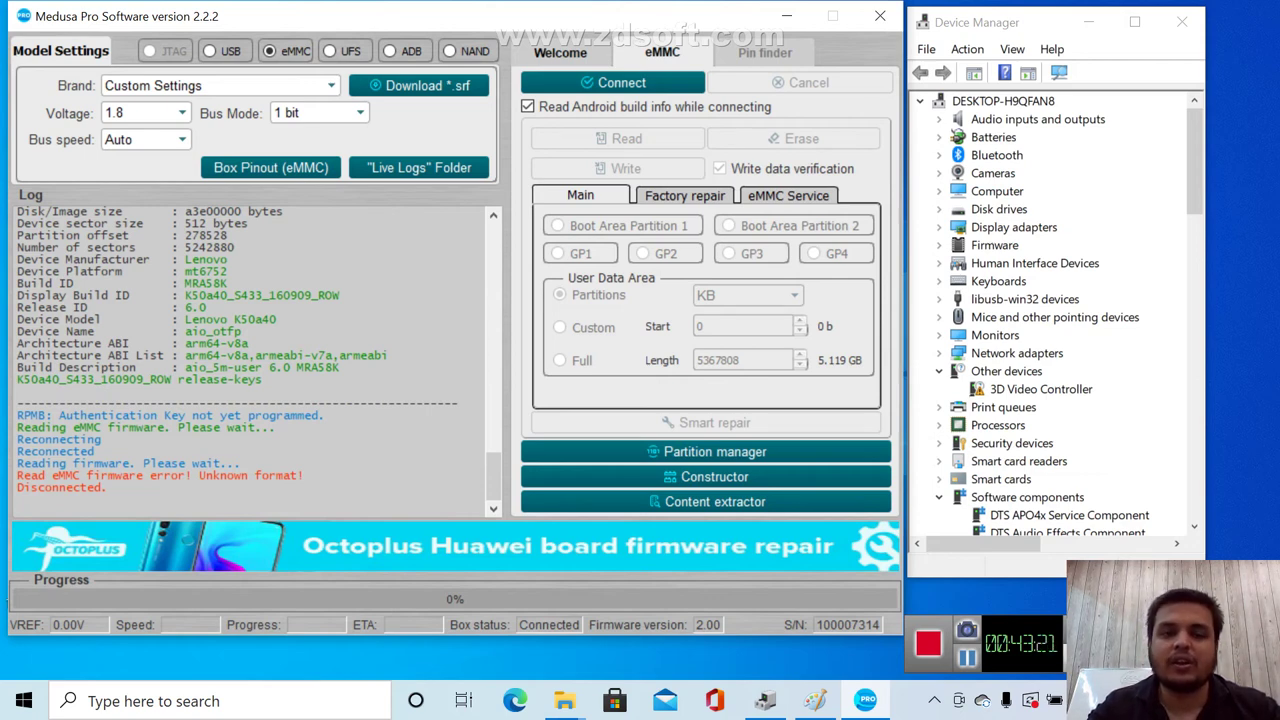
Reconnect to the eMMC and try reading its firmware into the LENOVO folder under the suggested name R821MB
left_click(615, 84)
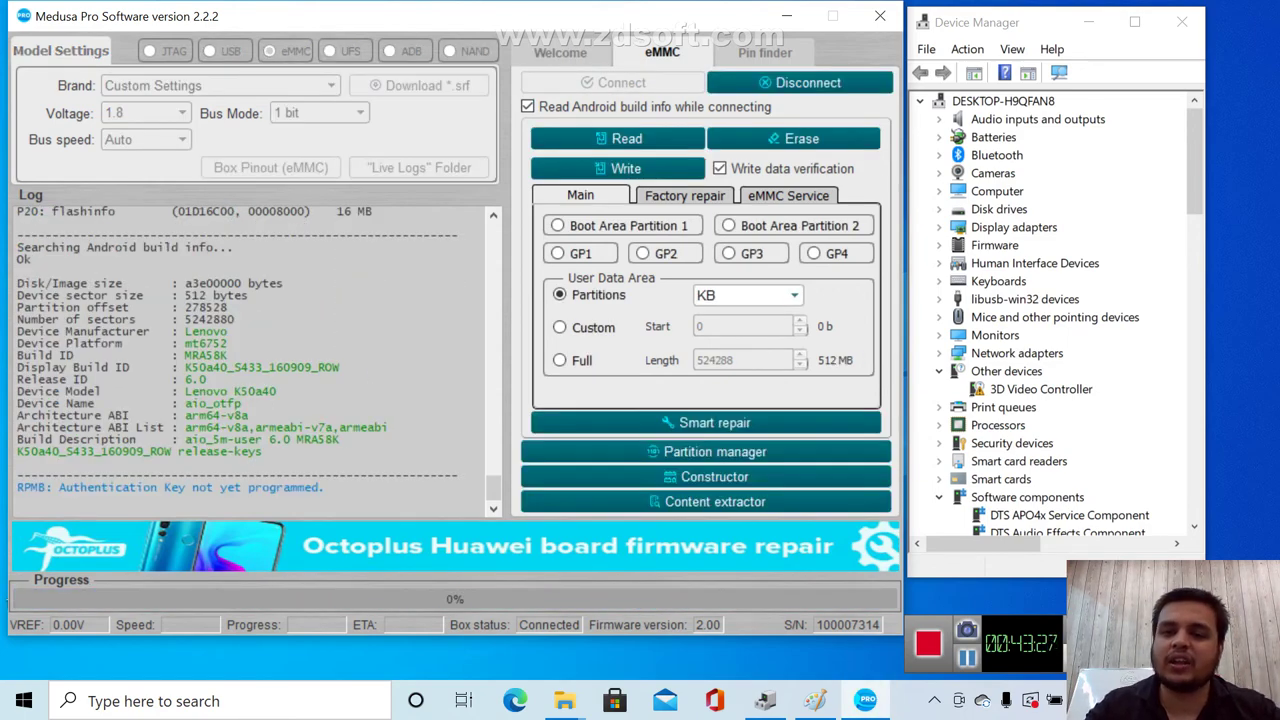
left_click(788, 195)
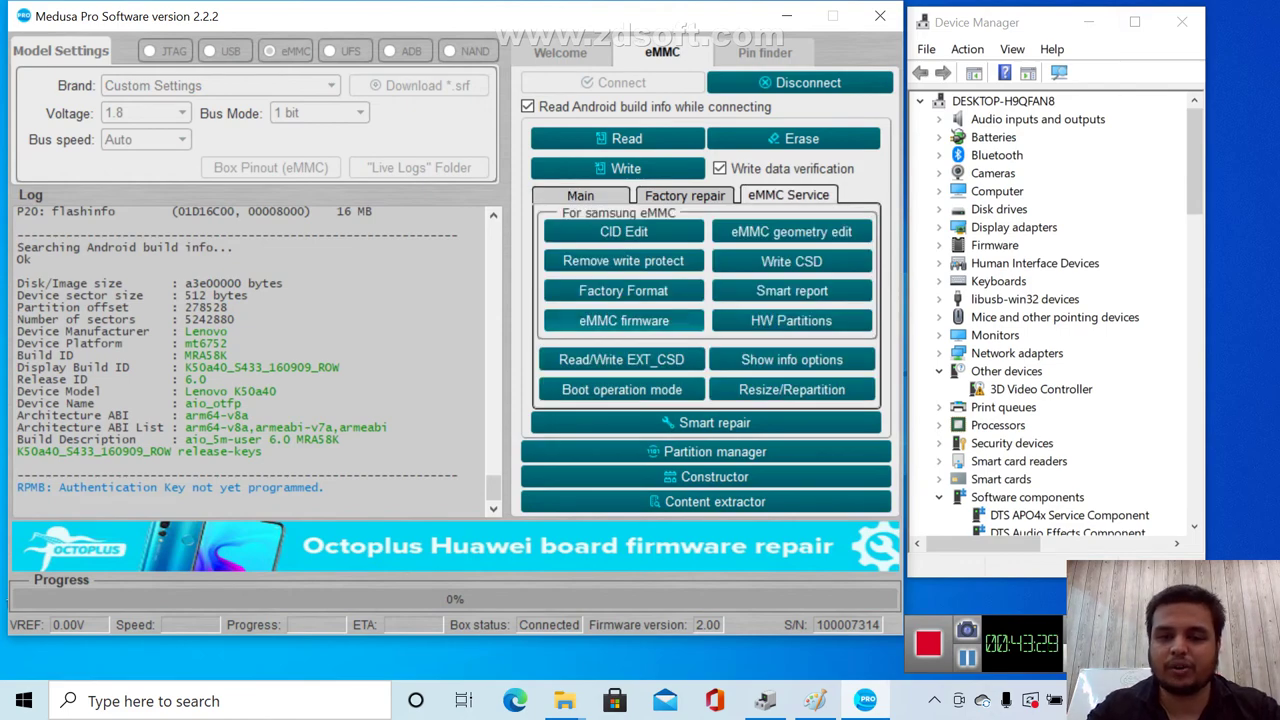
left_click(623, 320)
left_click(639, 200)
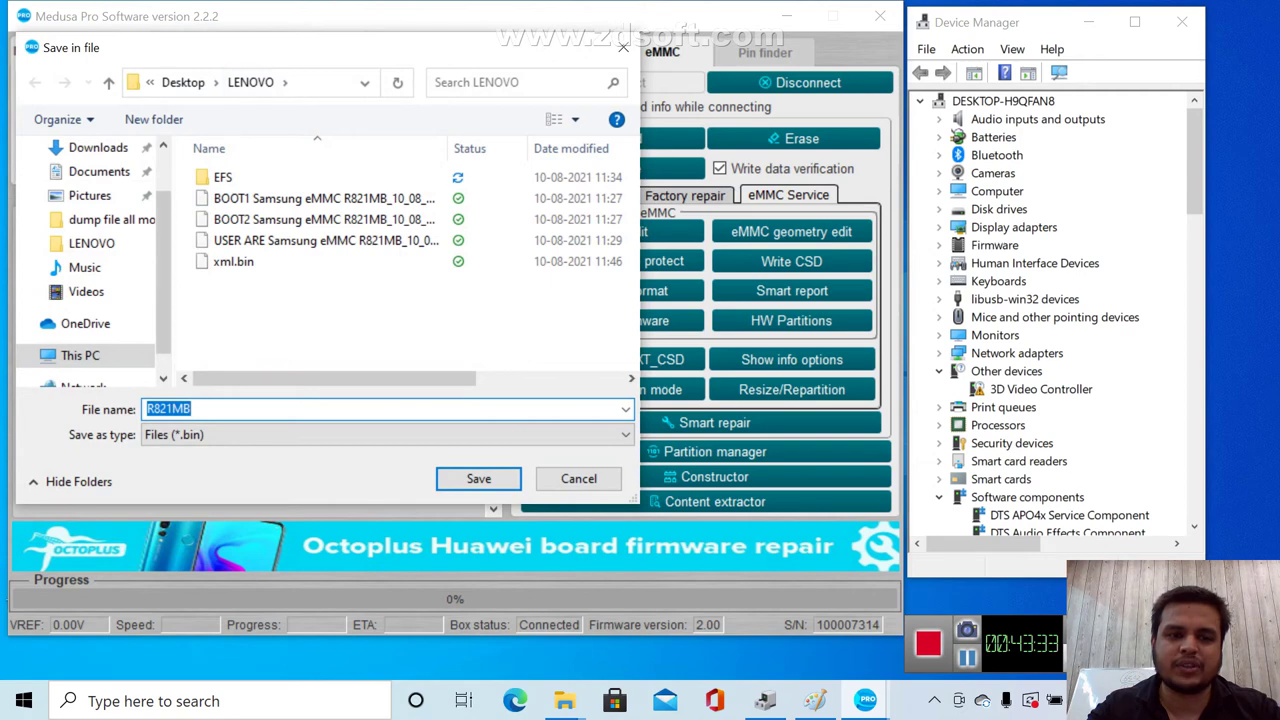
left_click(190, 409)
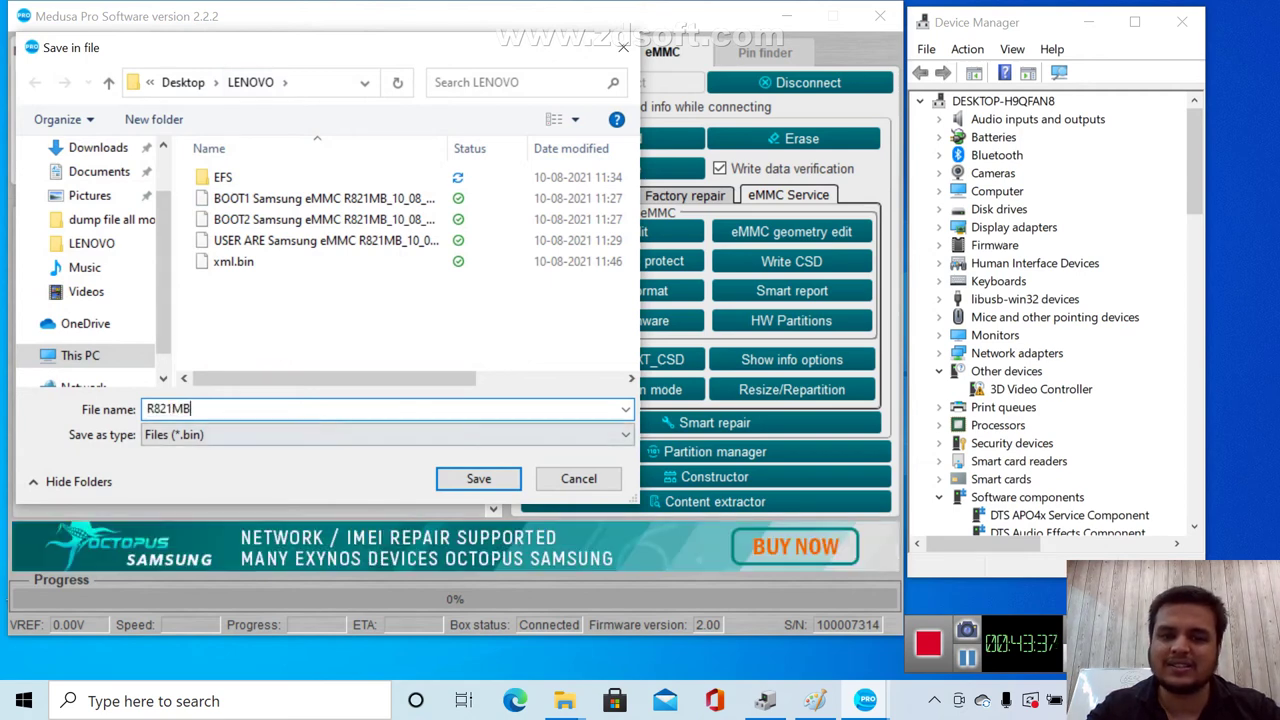
left_click(478, 478)
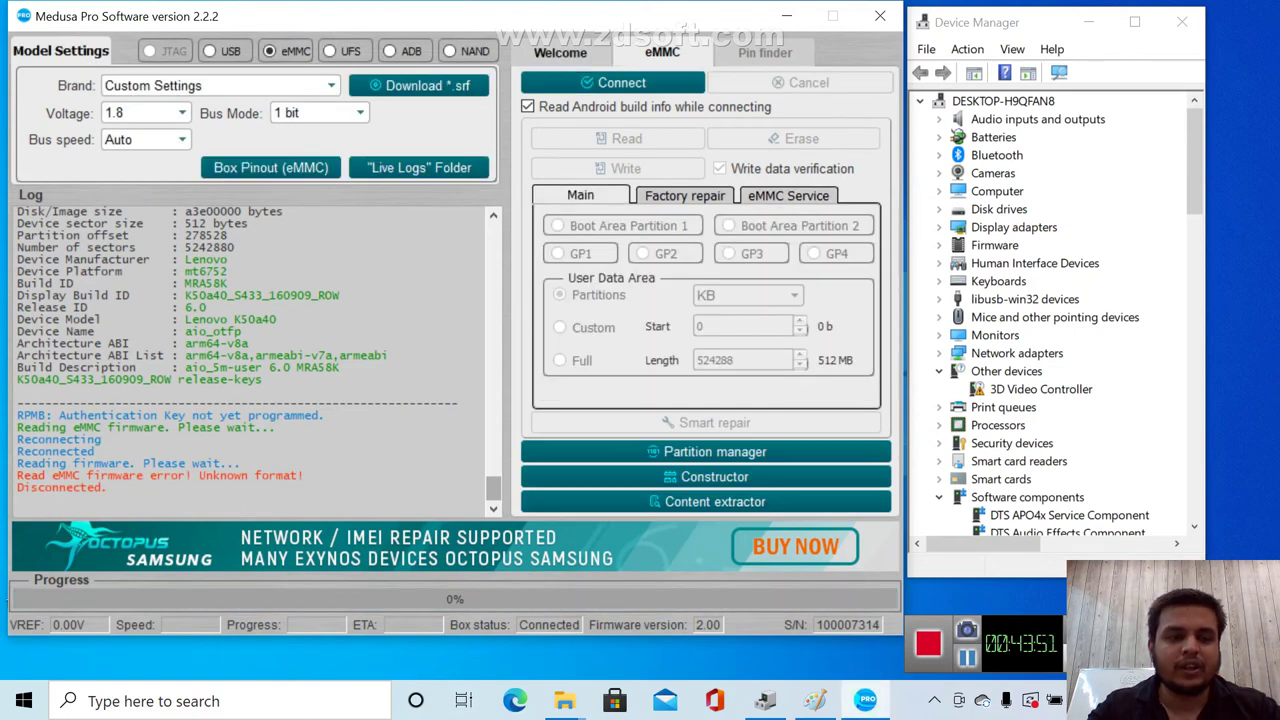
left_click_drag(146, 463, 107, 488)
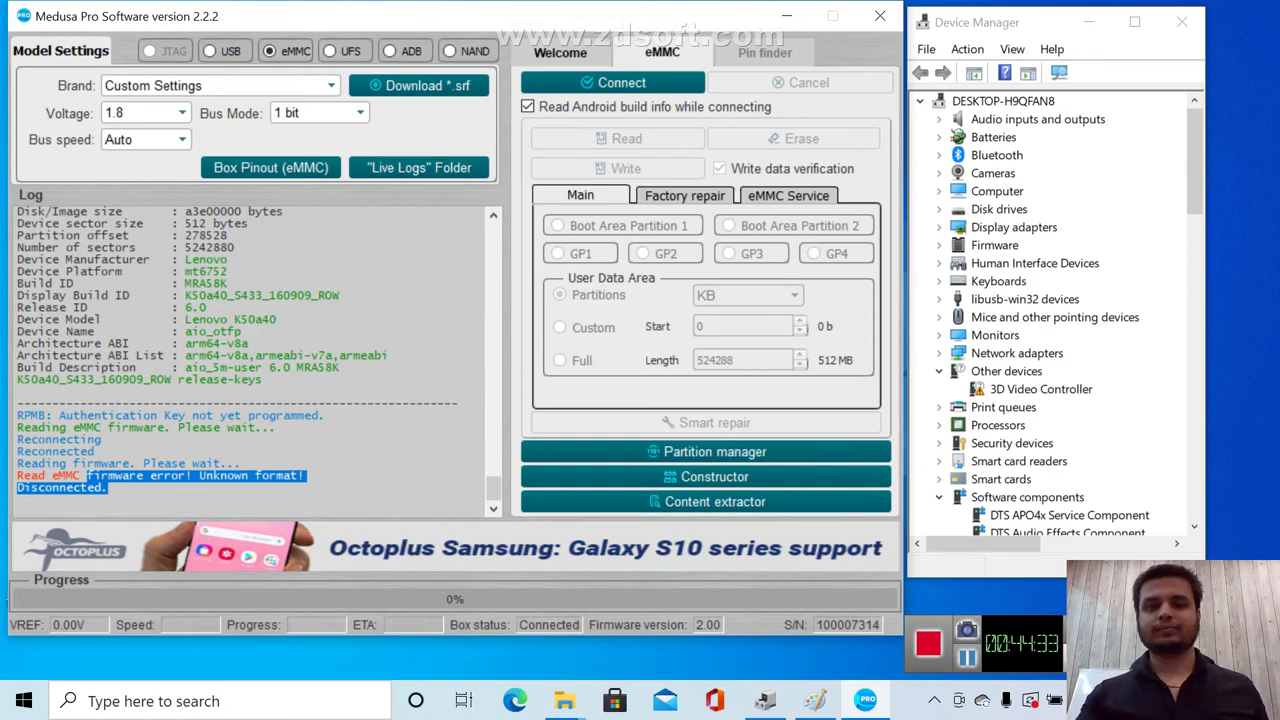
Connect to the replacement eMMC chip and review its CID details, full chip name and boot configuration in the log
left_click(612, 82)
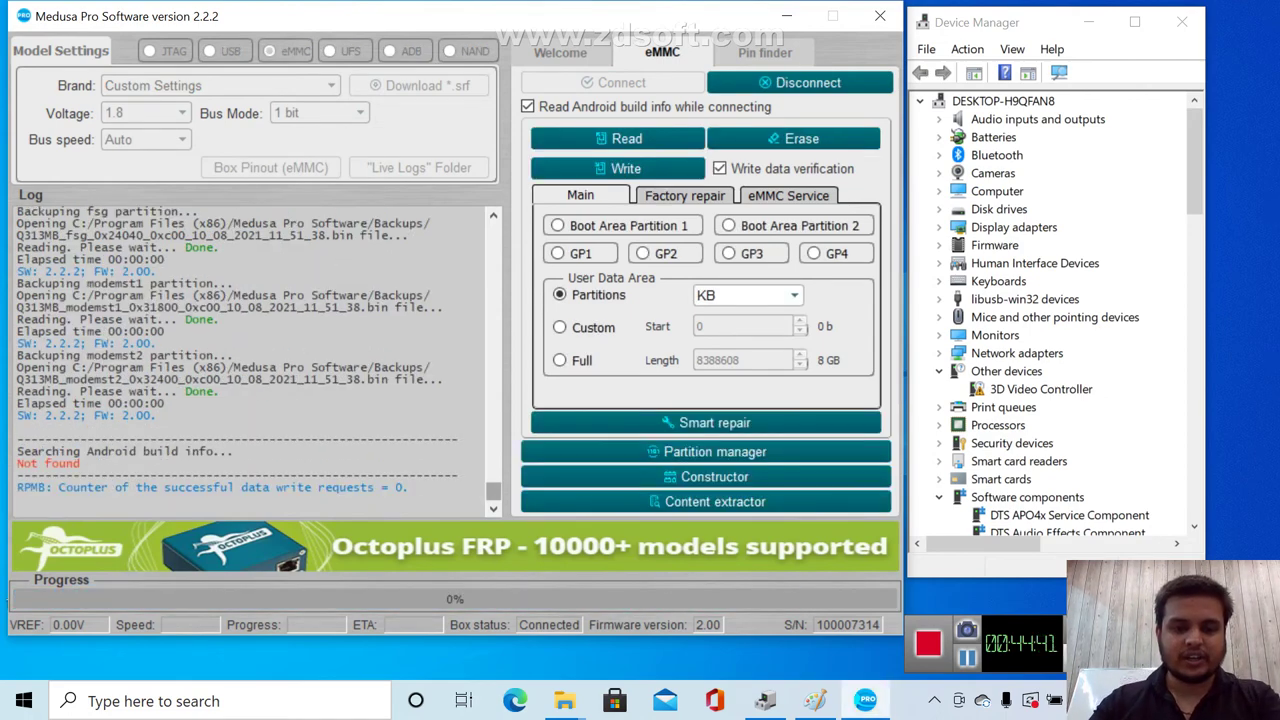
left_click_drag(493, 490, 493, 423)
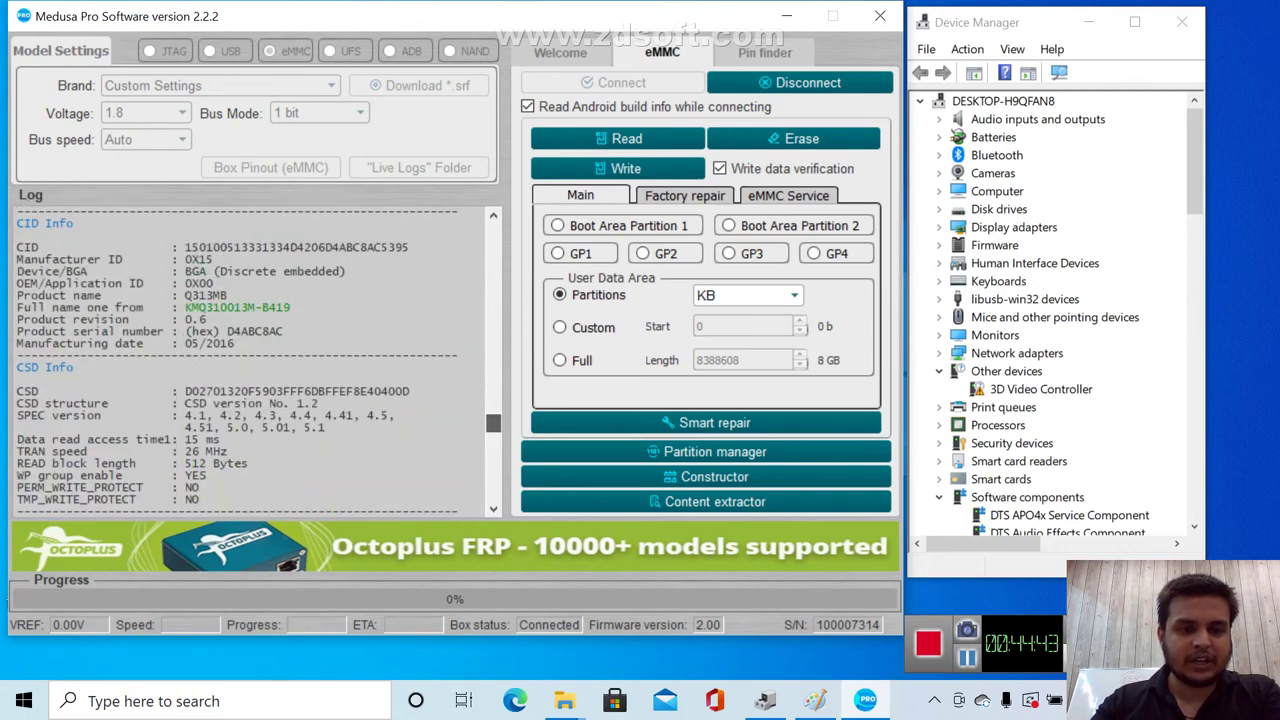
left_click_drag(180, 307, 256, 307)
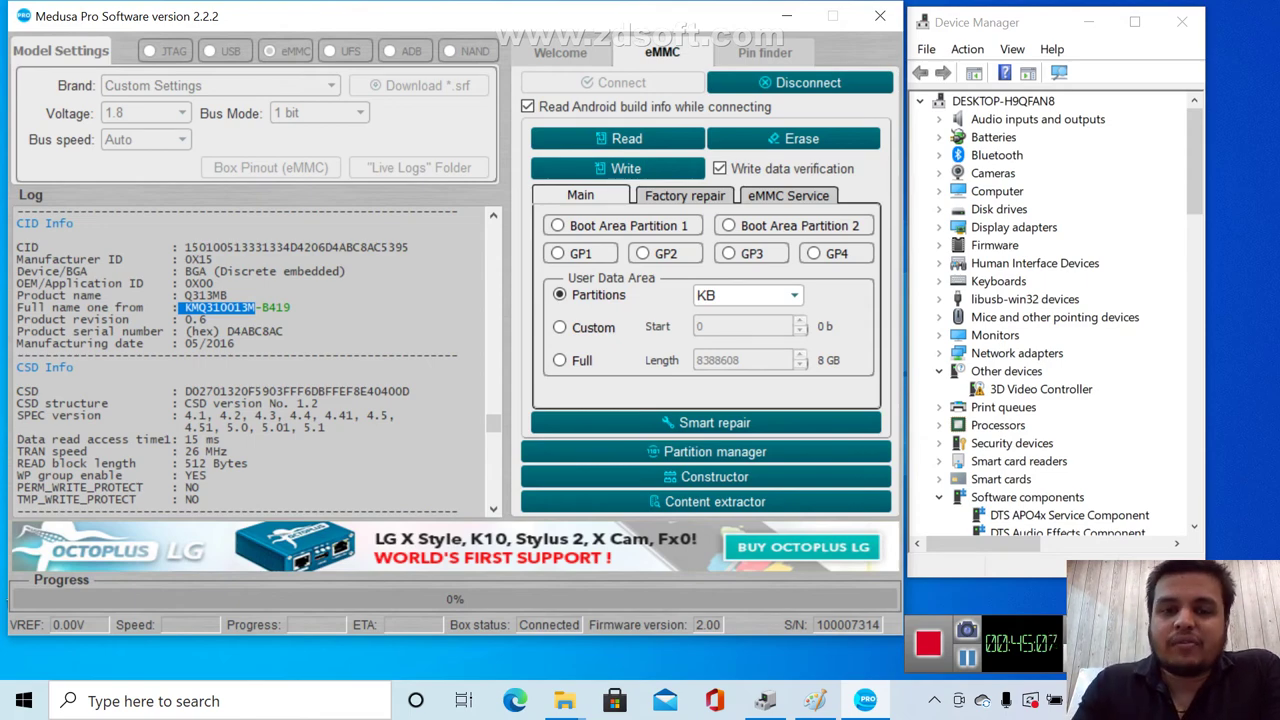
left_click_drag(493, 423, 493, 356)
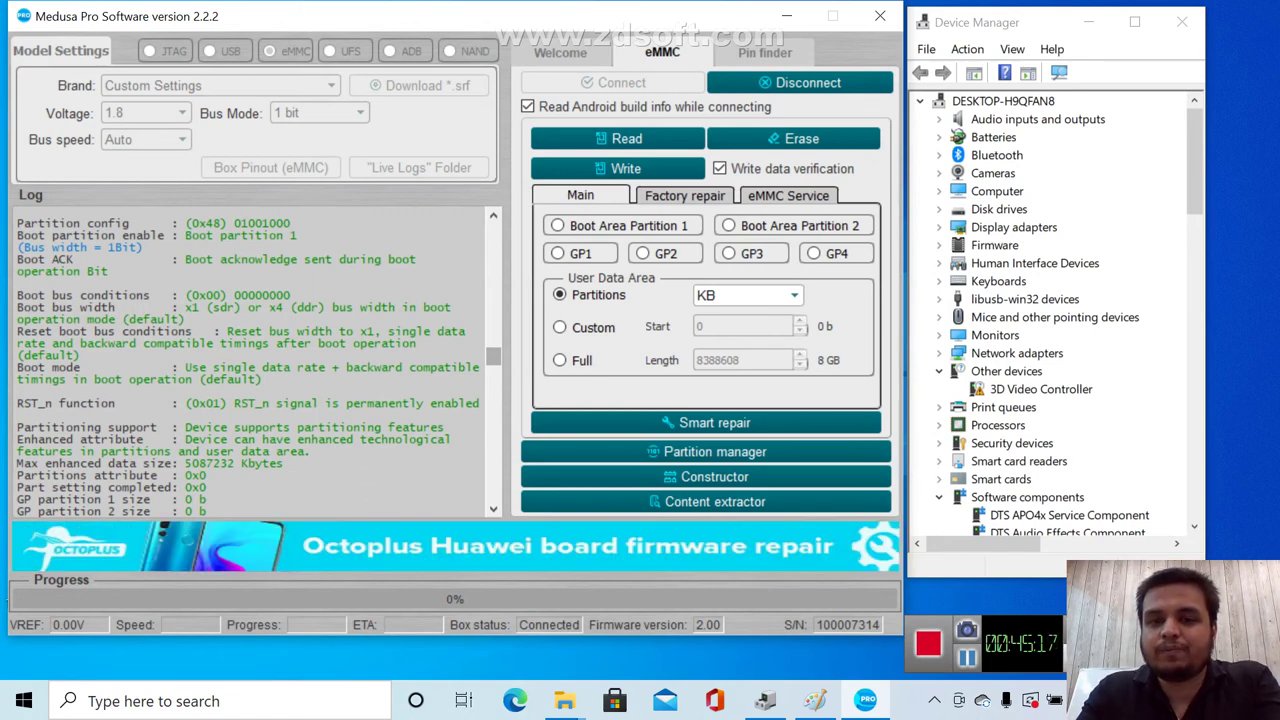
Read the KMQ310013M-B419 eMMC firmware into a .bin file on the Desktop under the suggested name Q313MB
left_click(788, 195)
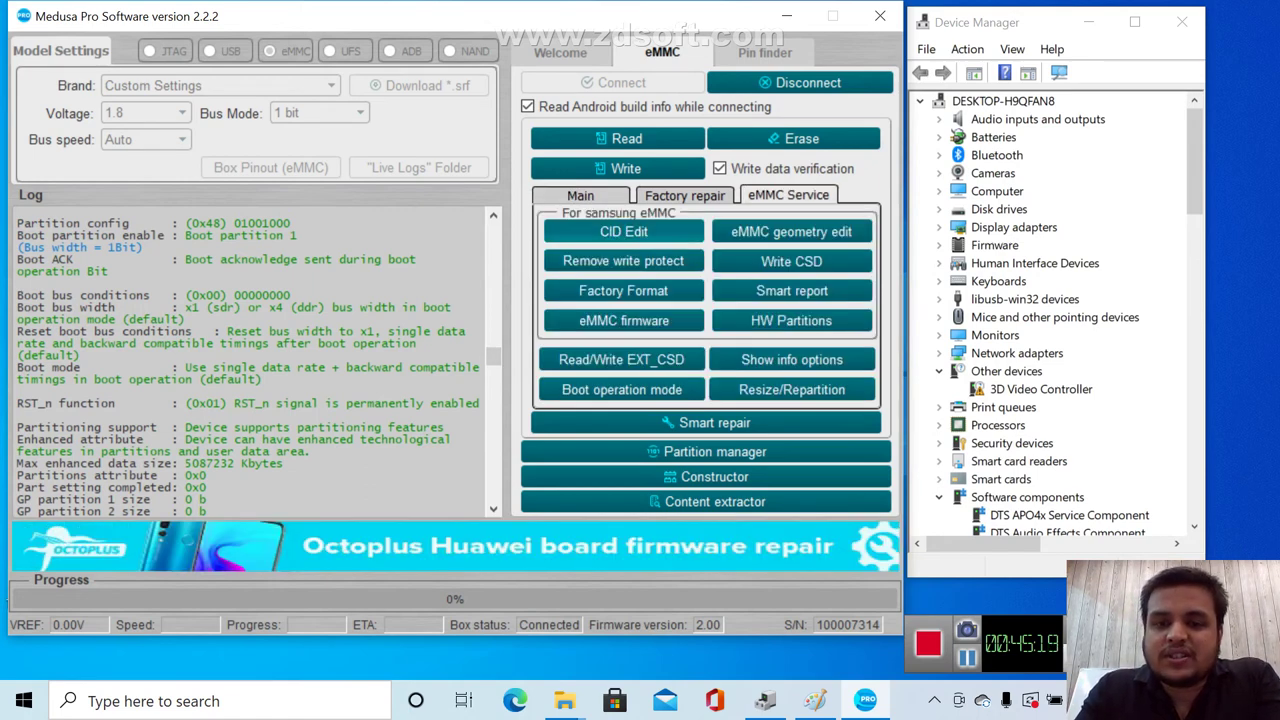
left_click(624, 320)
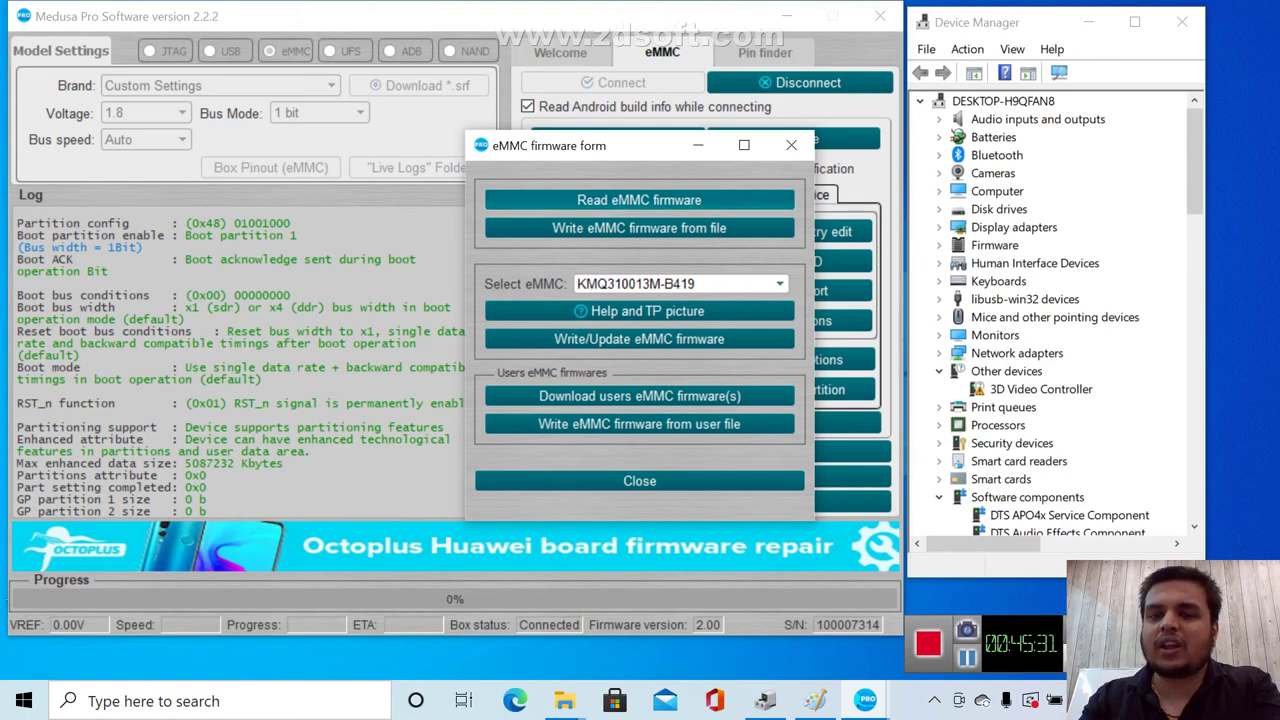
left_click(639, 200)
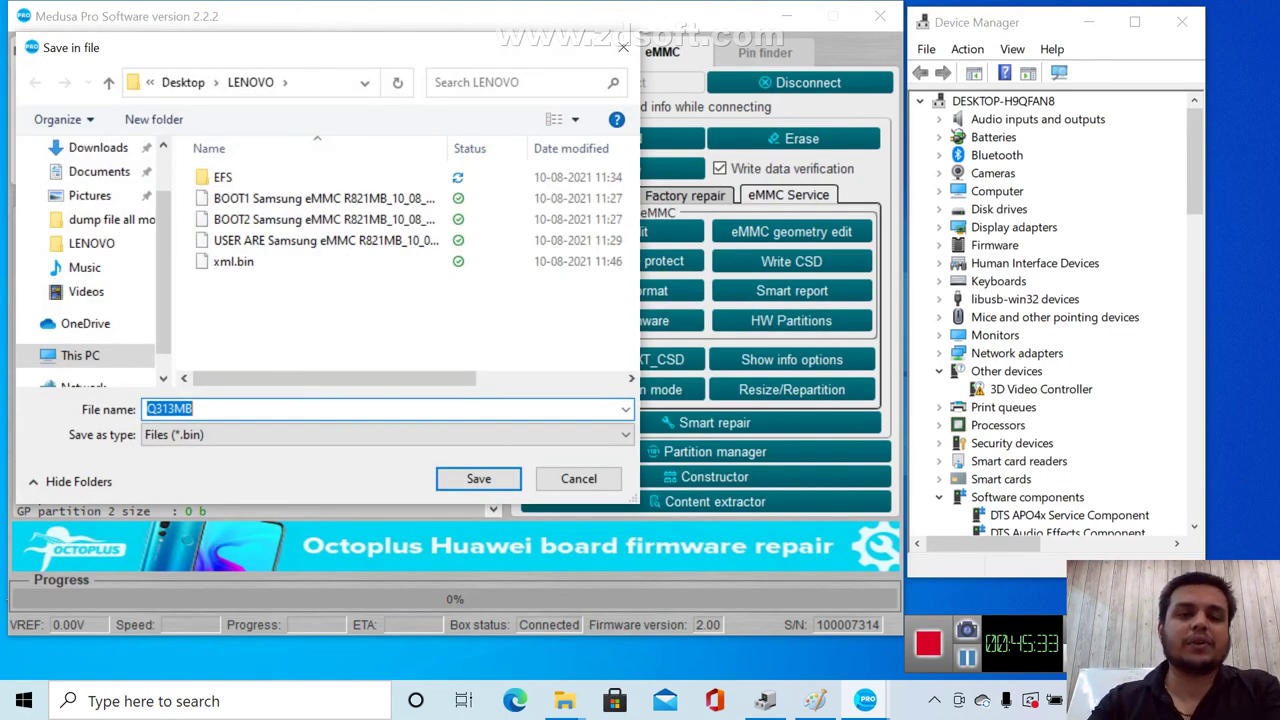
key("alt+Up")
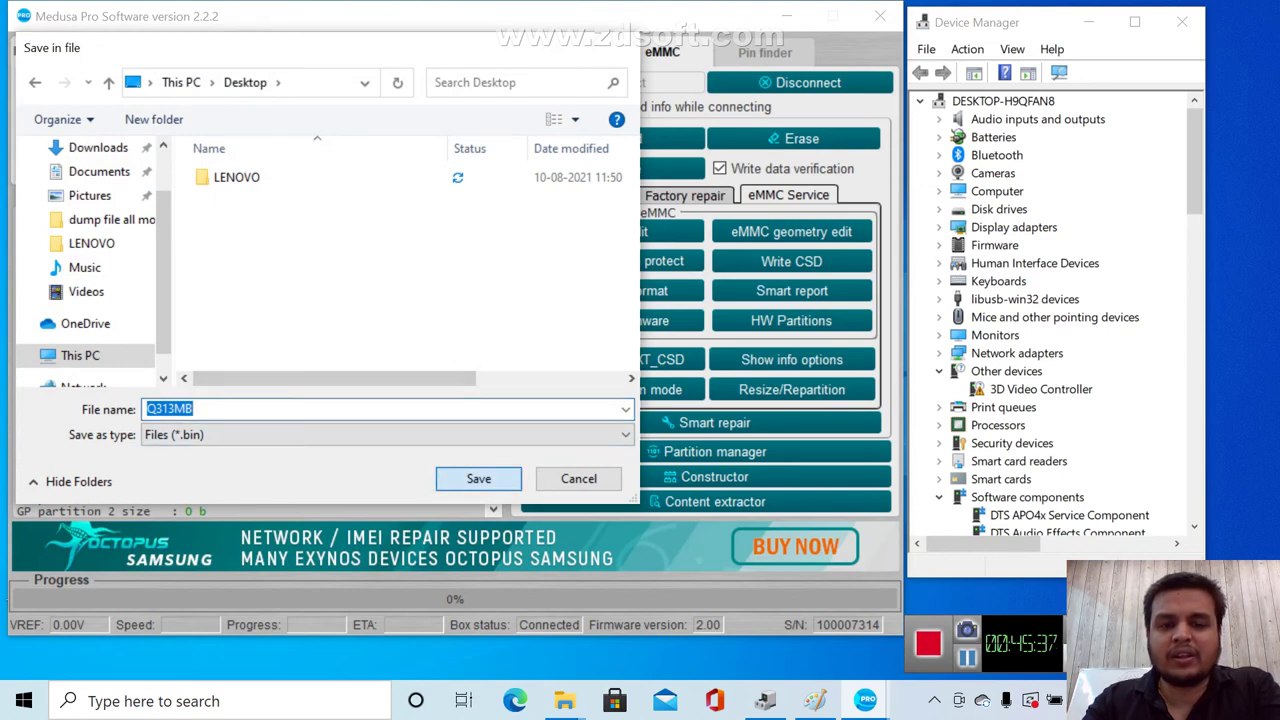
key("Return")
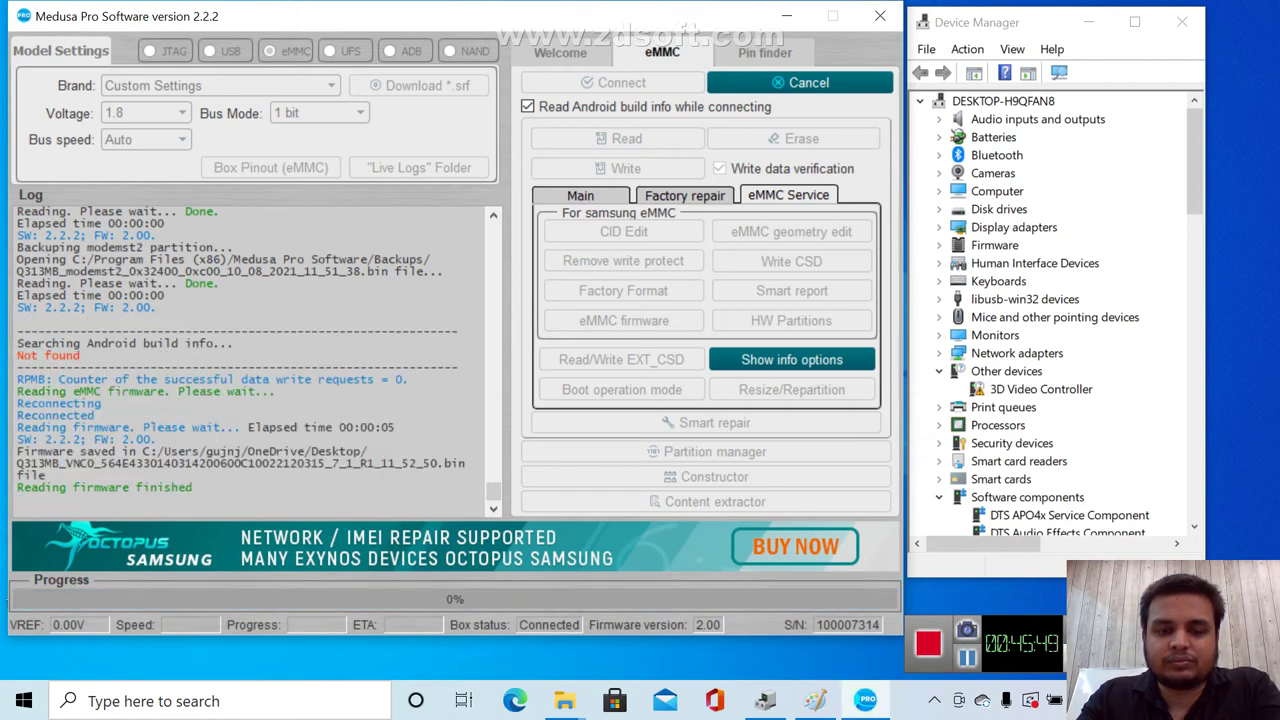
left_click_drag(108, 488, 60, 440)
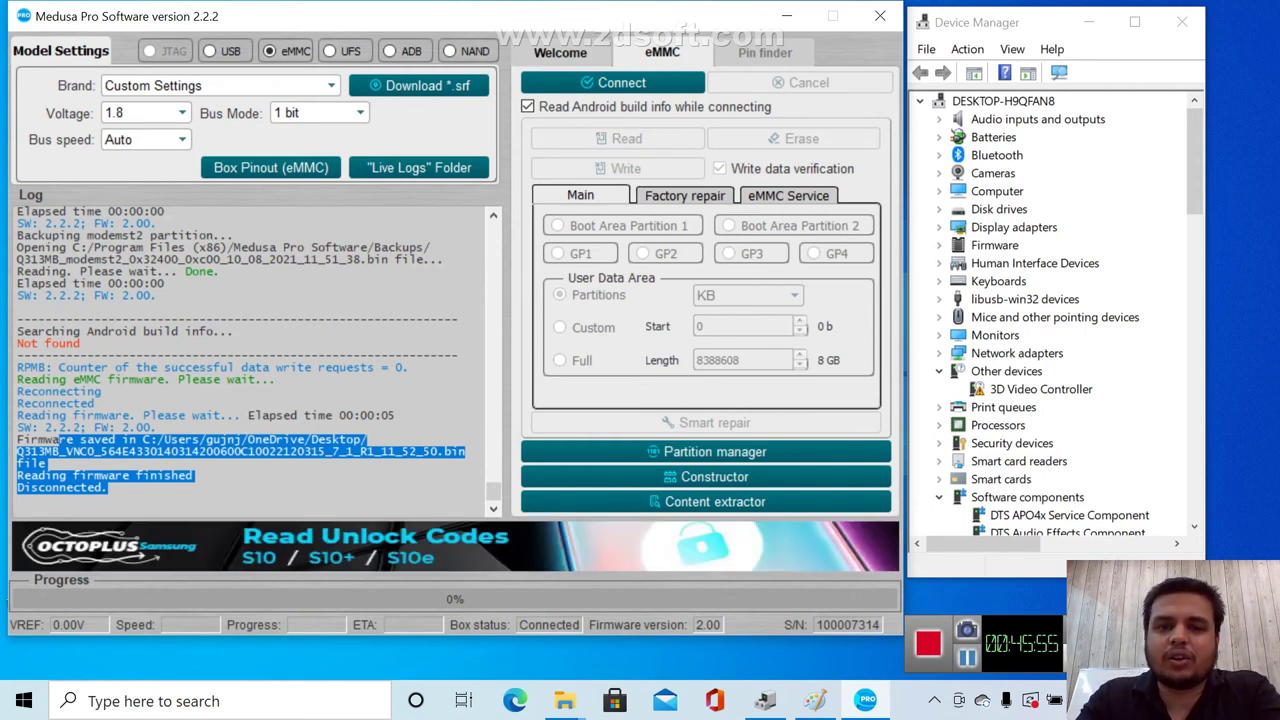
Reconnect to the eMMC, then open Factory Format and decline erasing the data
left_click(612, 82)
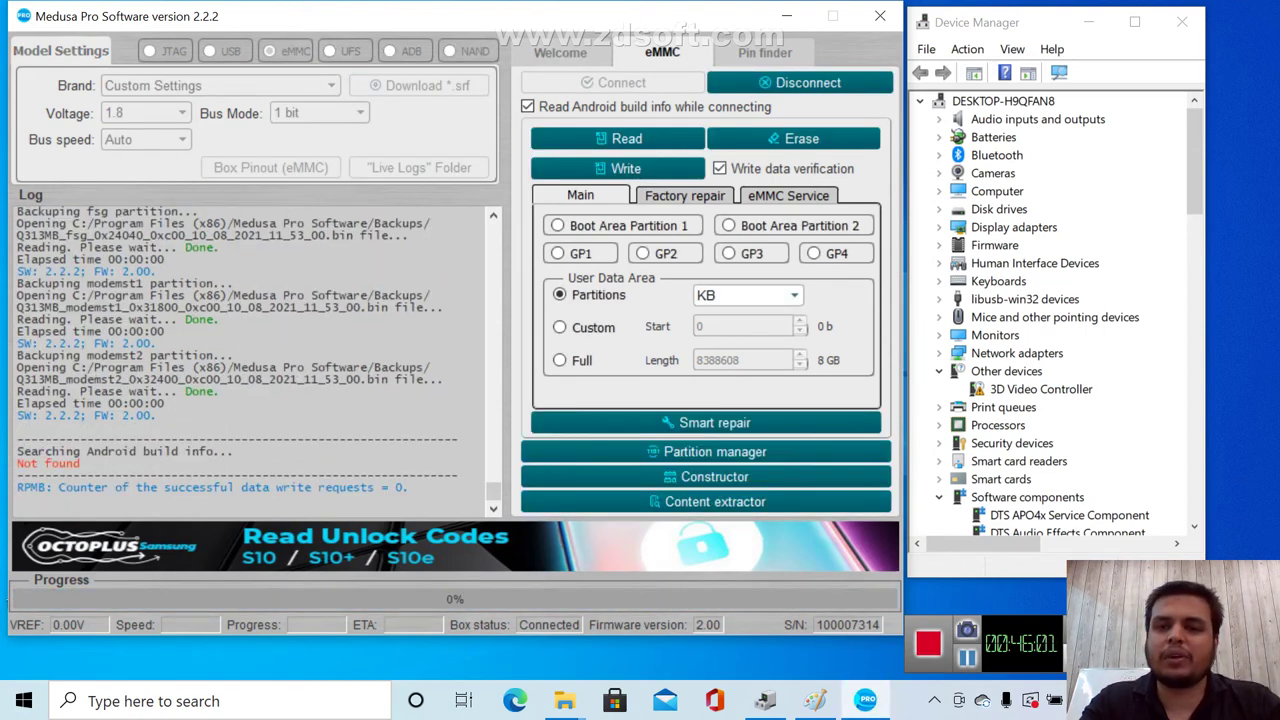
left_click(788, 195)
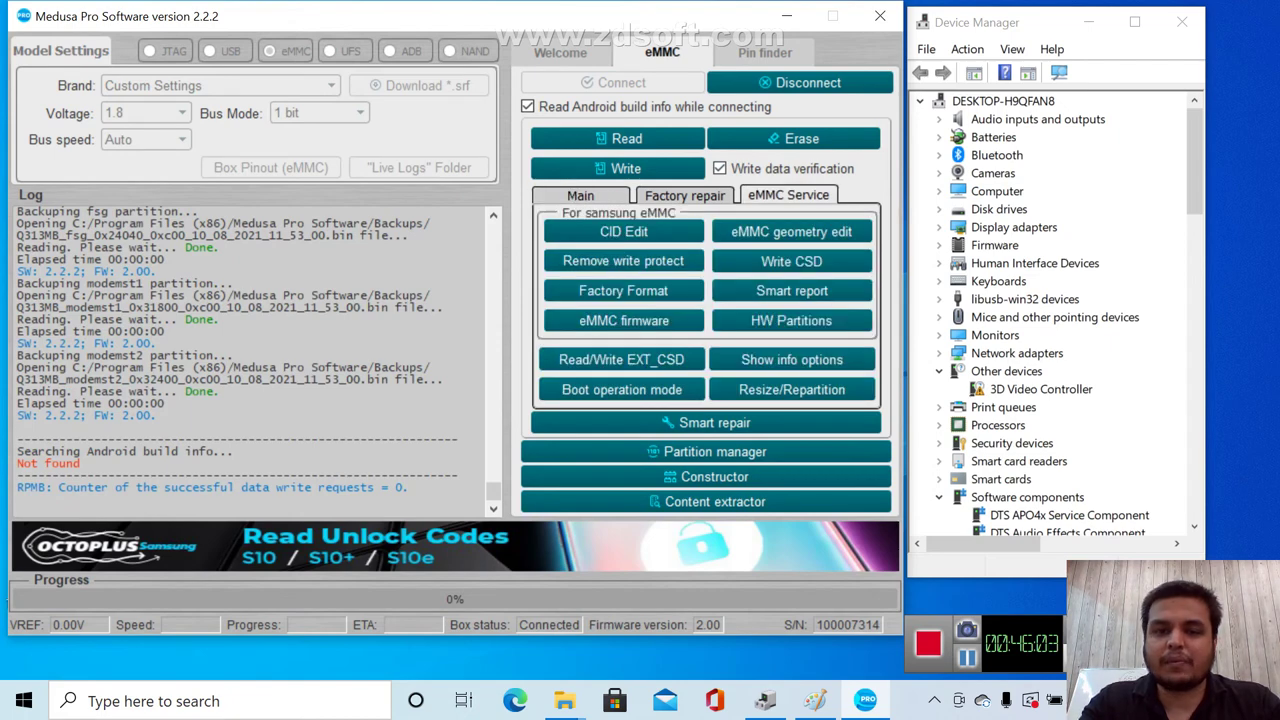
left_click(623, 290)
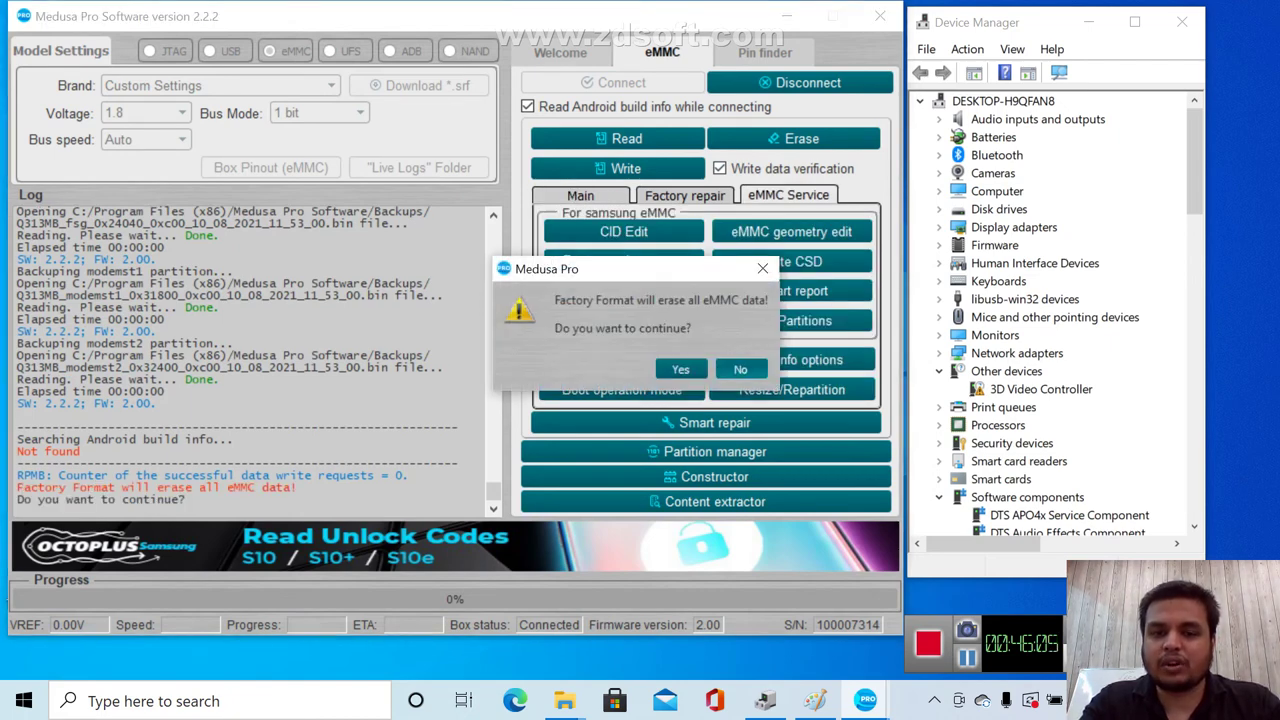
key("Return")
Write the eMMC firmware from the Q313MB .bin file saved on the Desktop, accepting that all data is erased
left_click(624, 318)
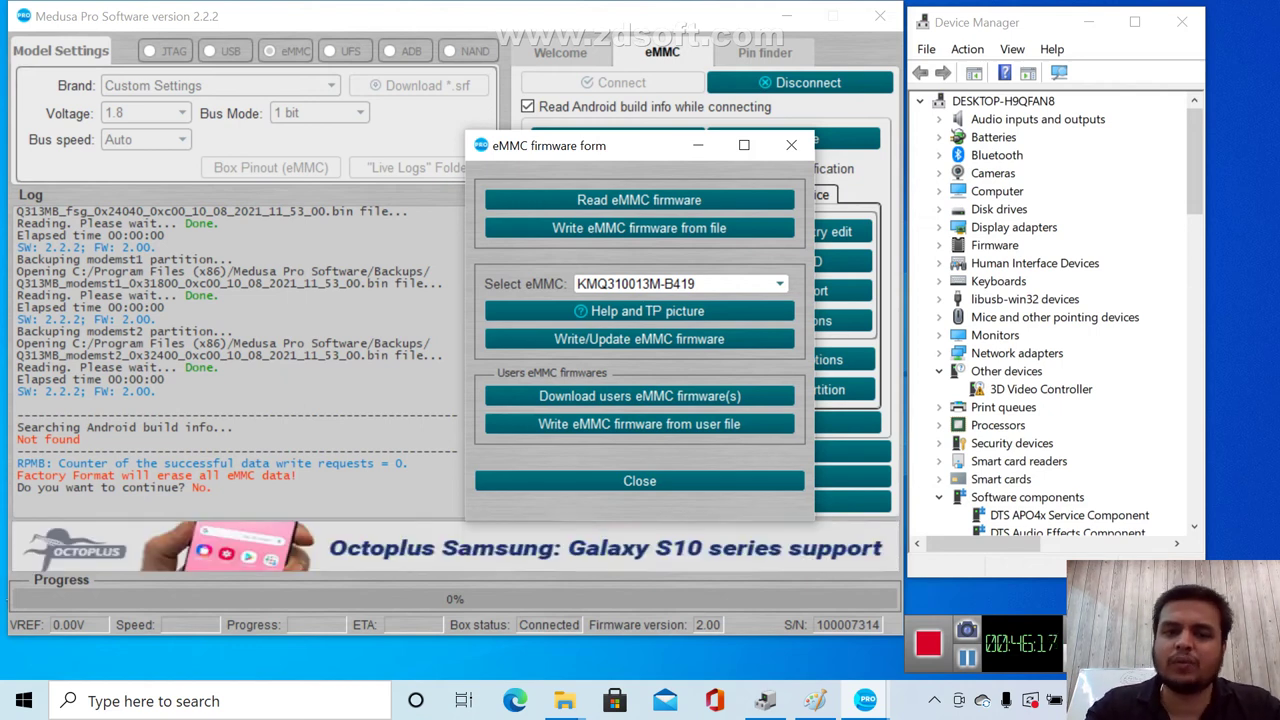
left_click(639, 228)
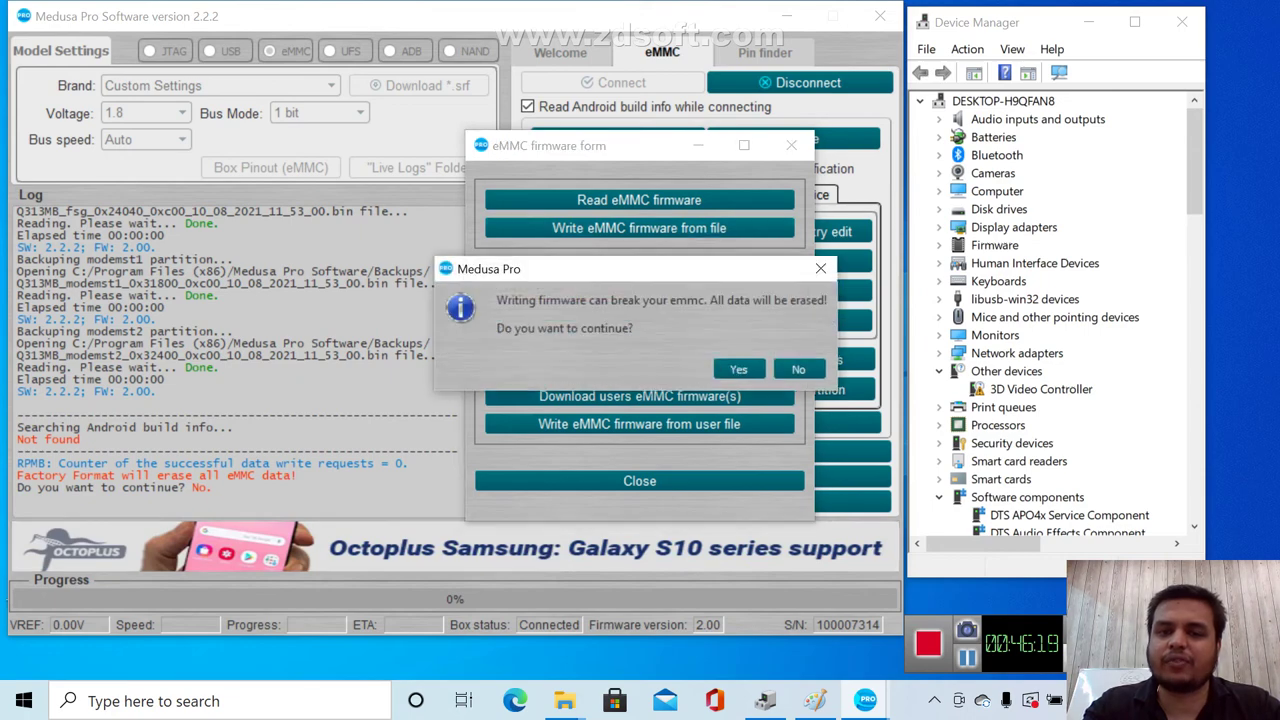
left_click(738, 369)
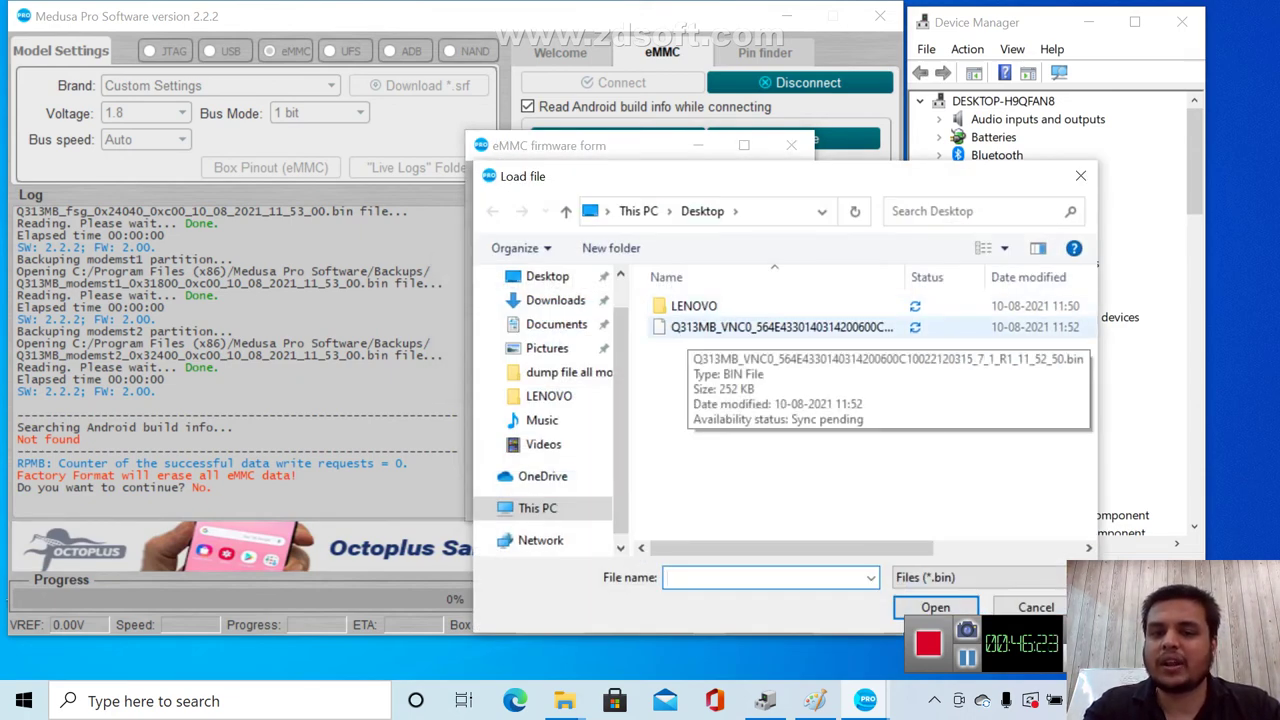
left_click(700, 328)
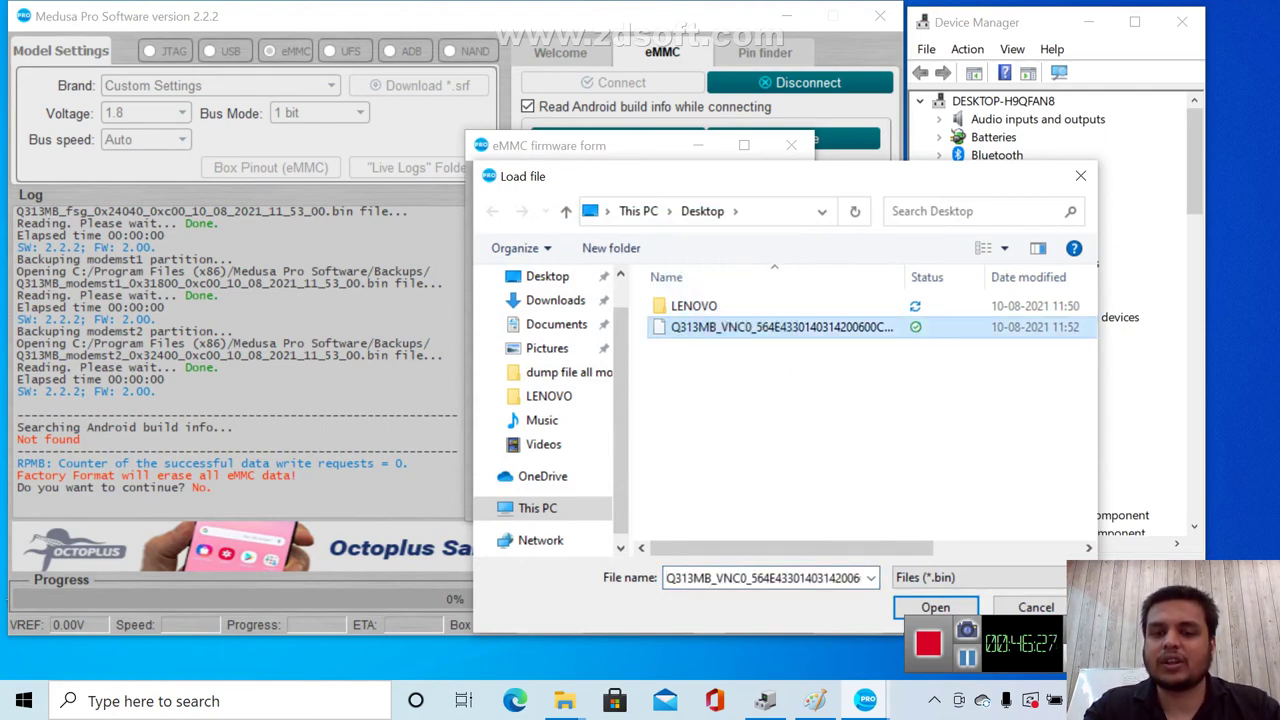
left_click(935, 607)
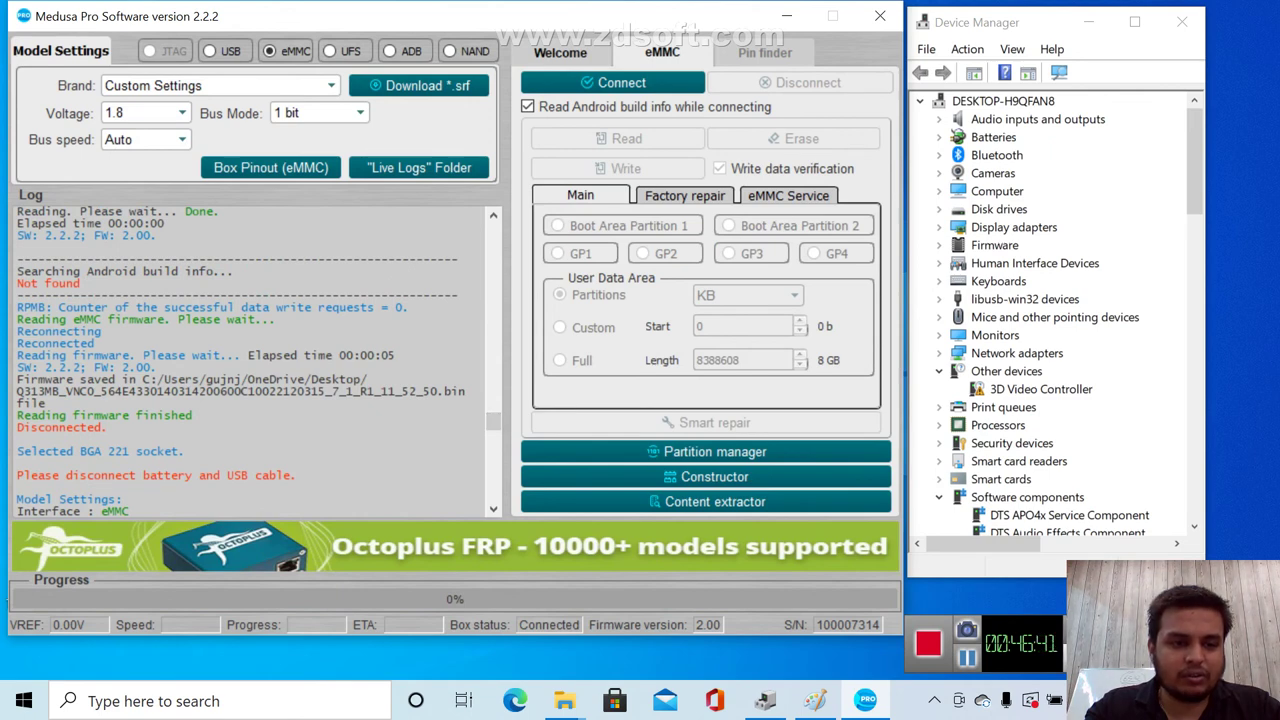
Reconnect to the eMMC chip and compare the RPMB status in the log before and after the firmware write
left_click_drag(58, 308, 410, 308)
left_click(410, 308)
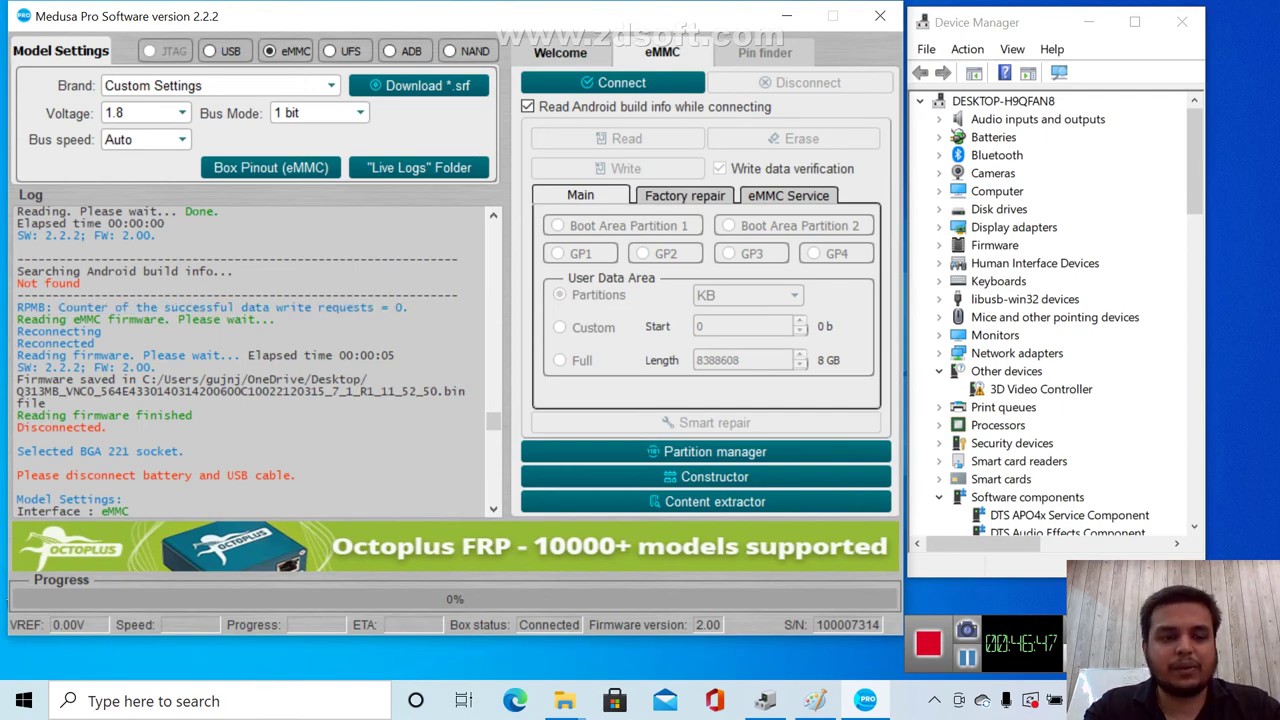
left_click_drag(493, 421, 493, 492)
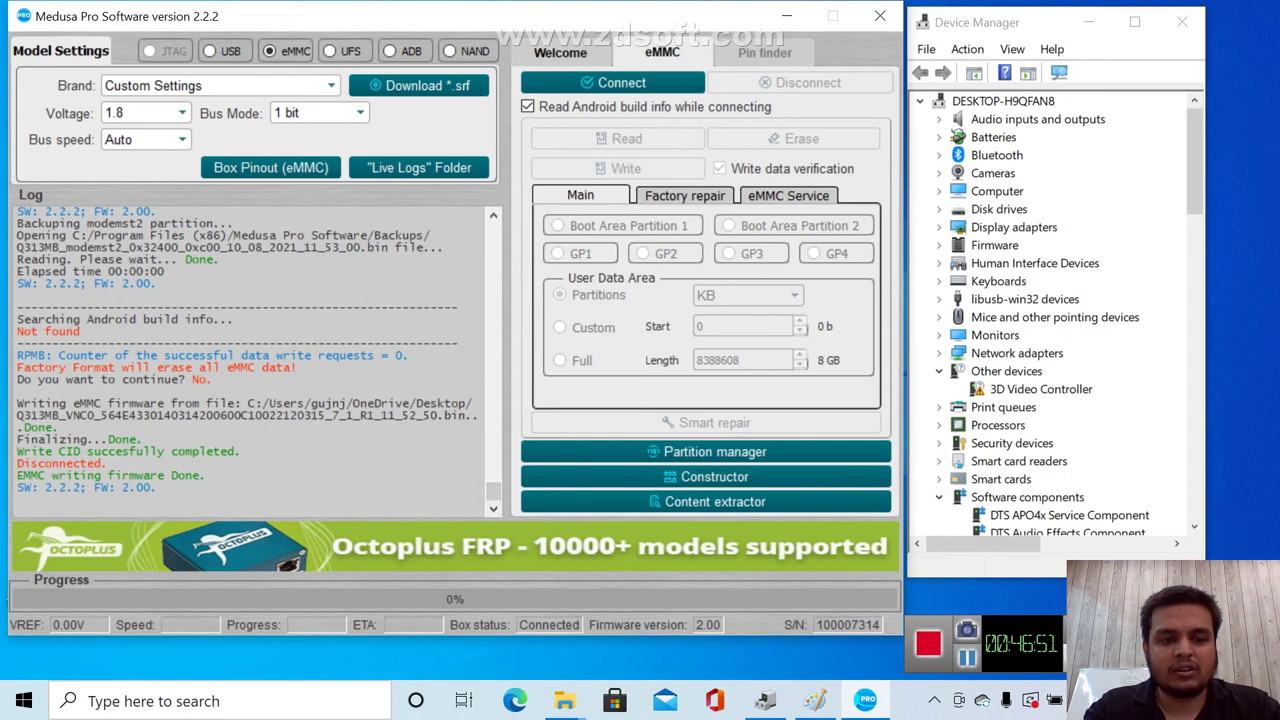
left_click(612, 82)
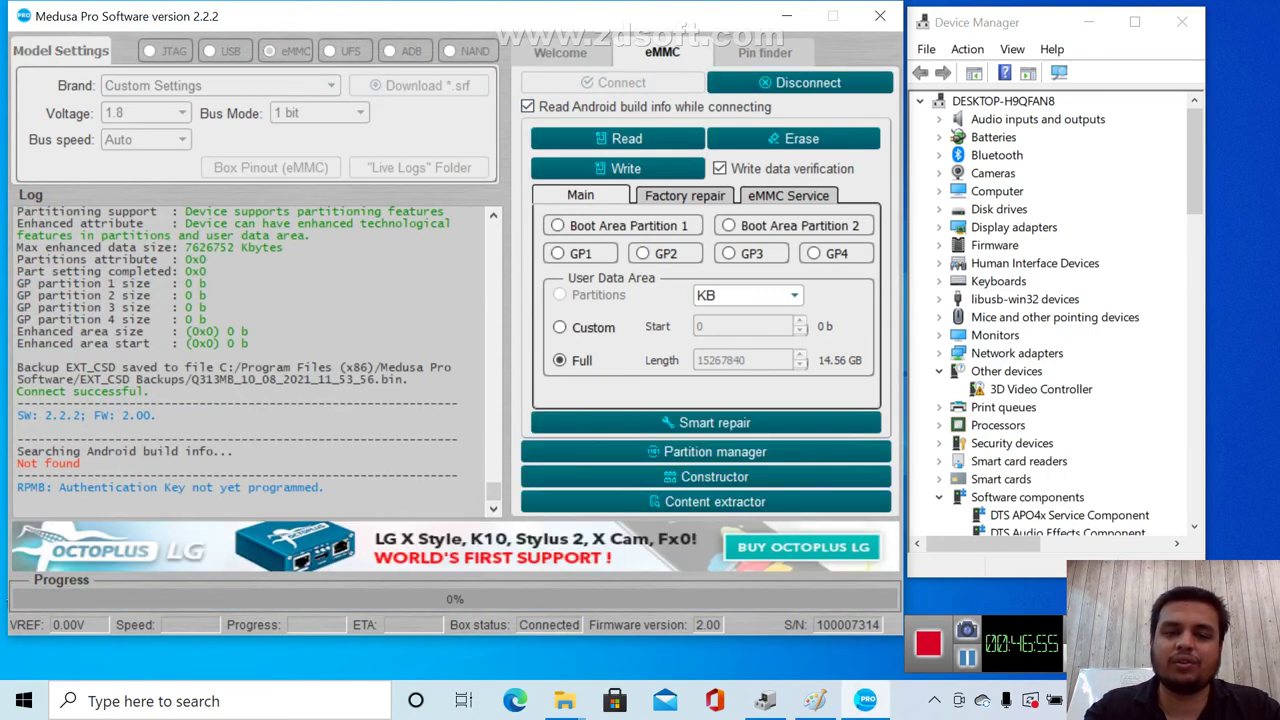
left_click_drag(52, 487, 416, 476)
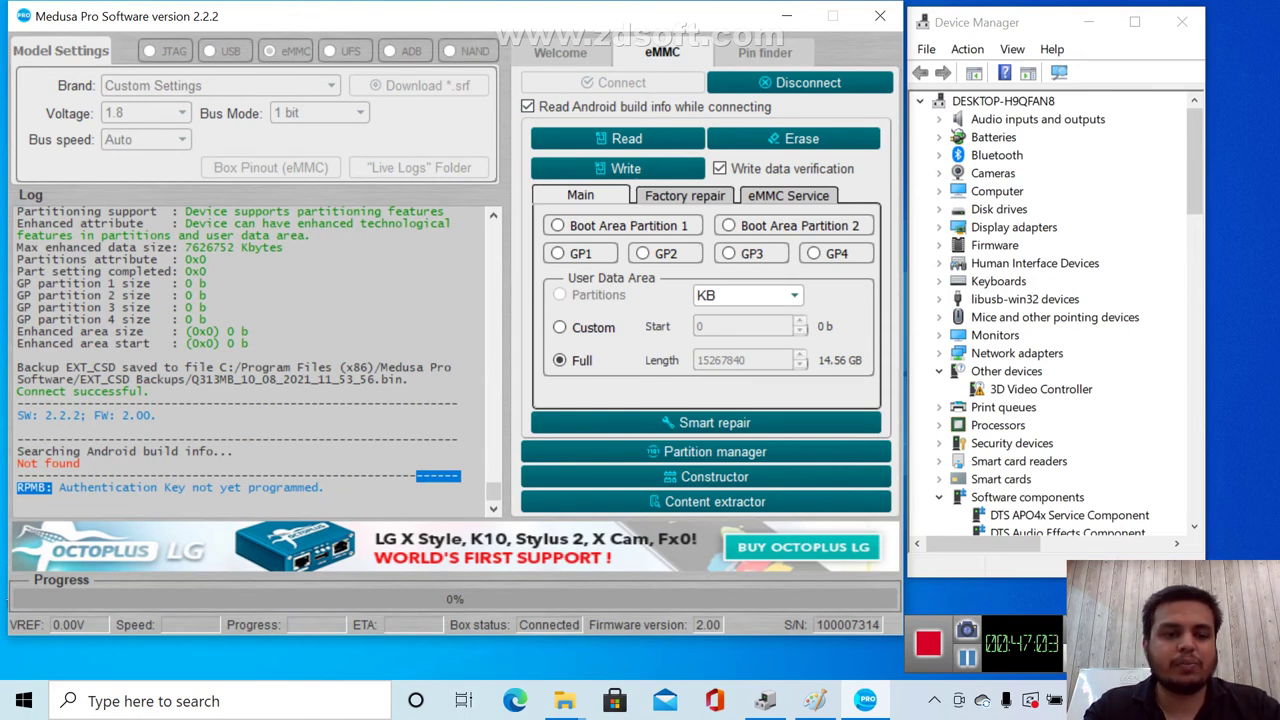
left_click_drag(326, 487, 22, 451)
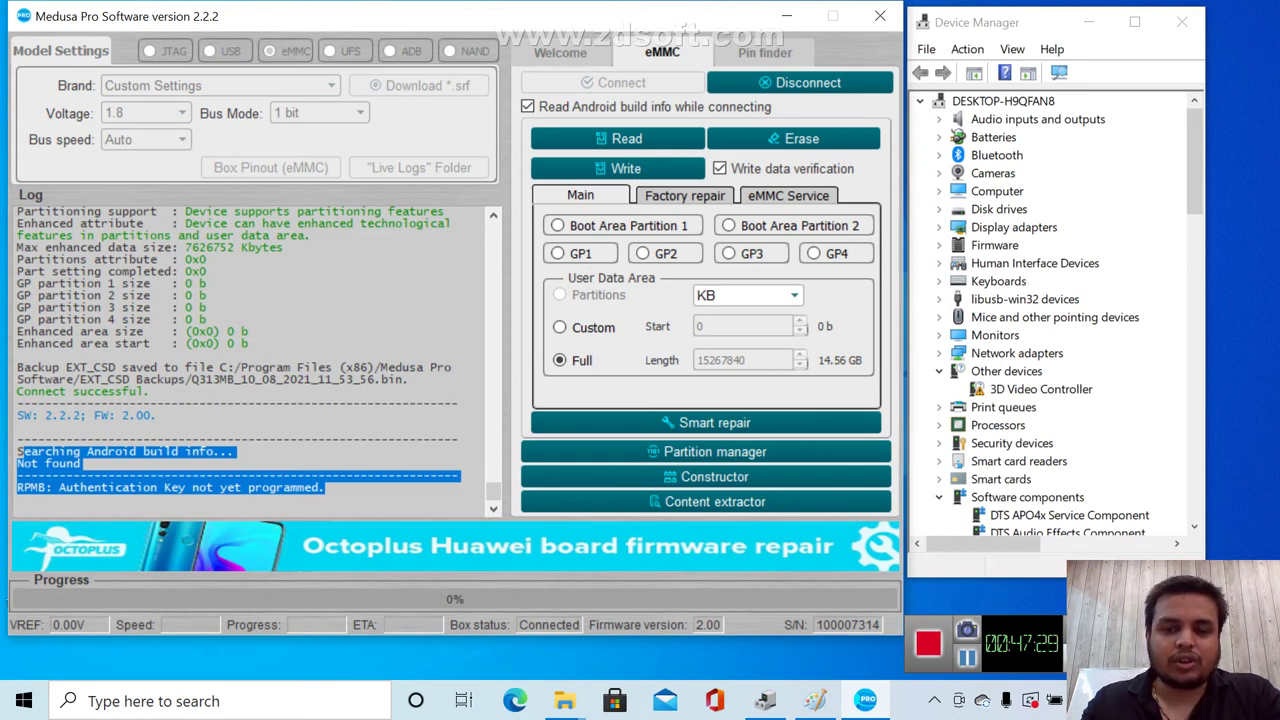
View the reset options offered under the factory repair functions and close them unused
left_click(966, 662)
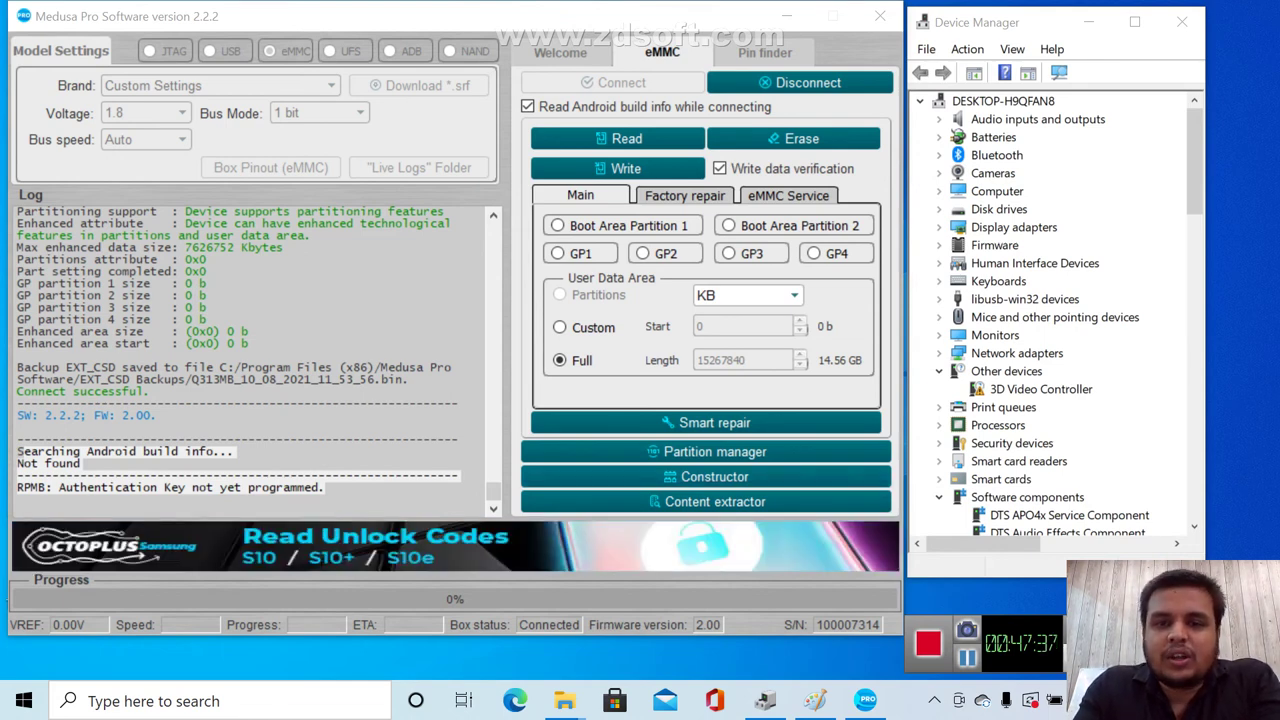
left_click(684, 195)
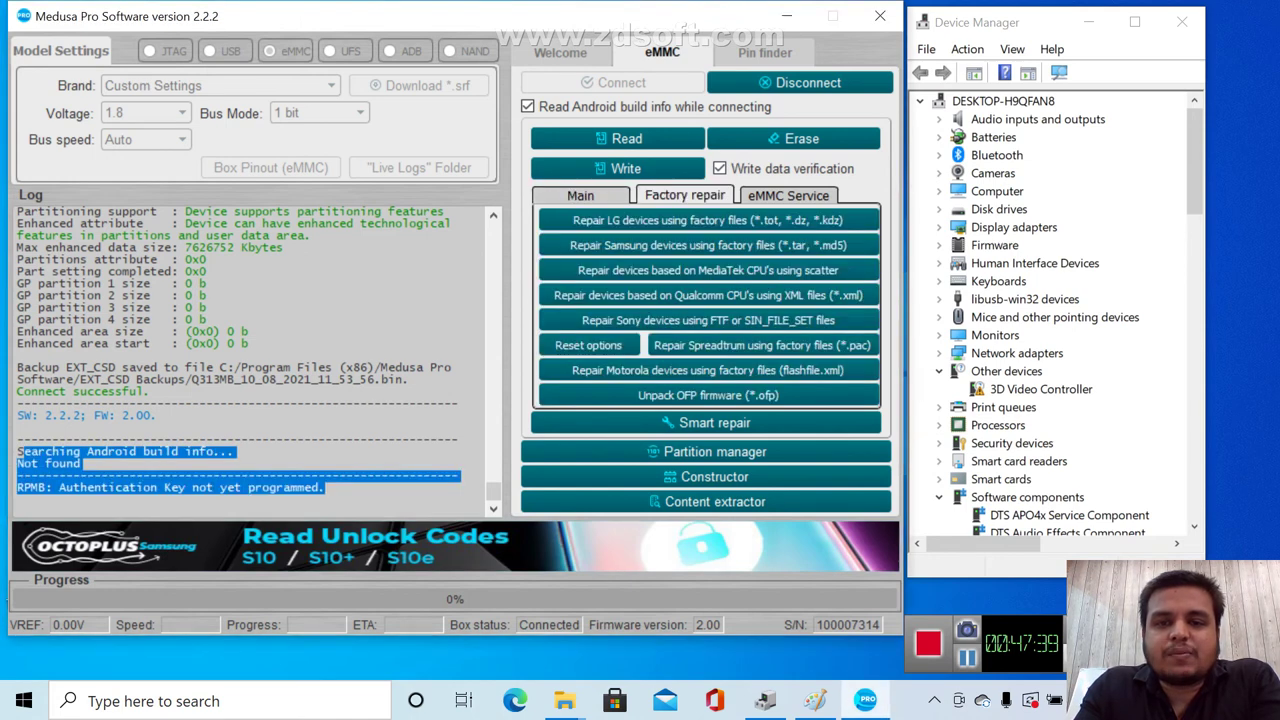
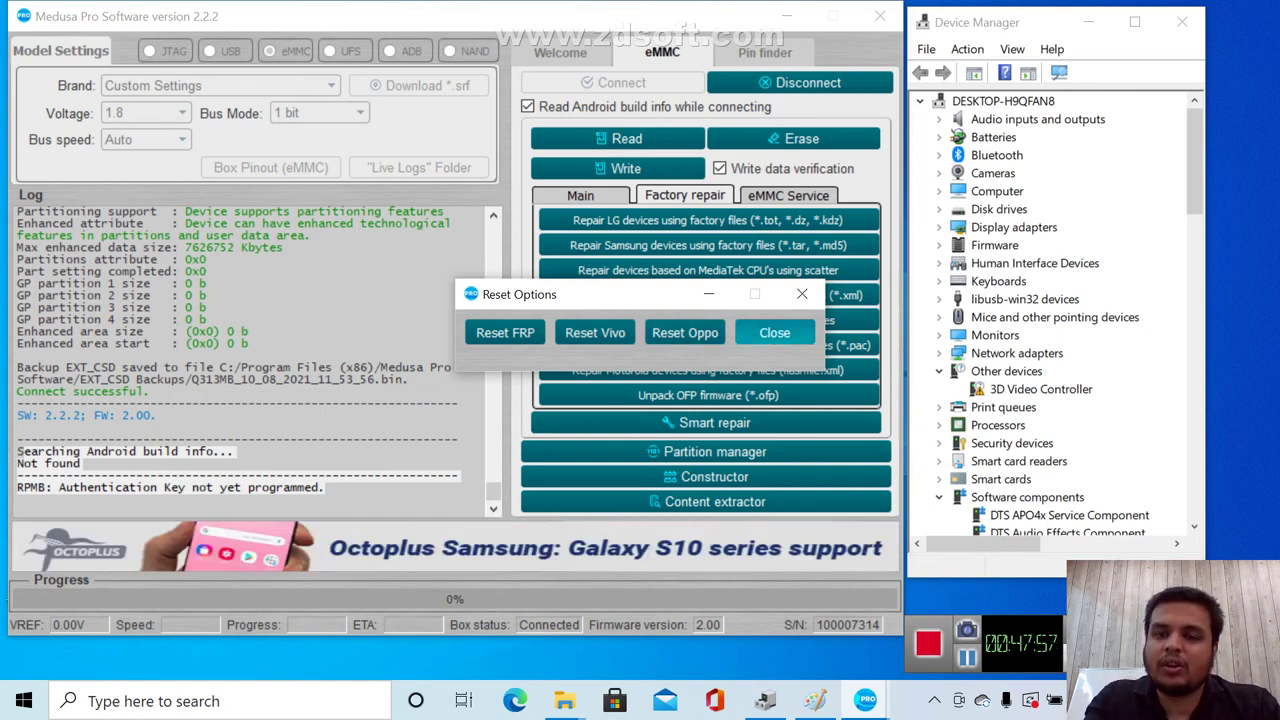
left_click(774, 333)
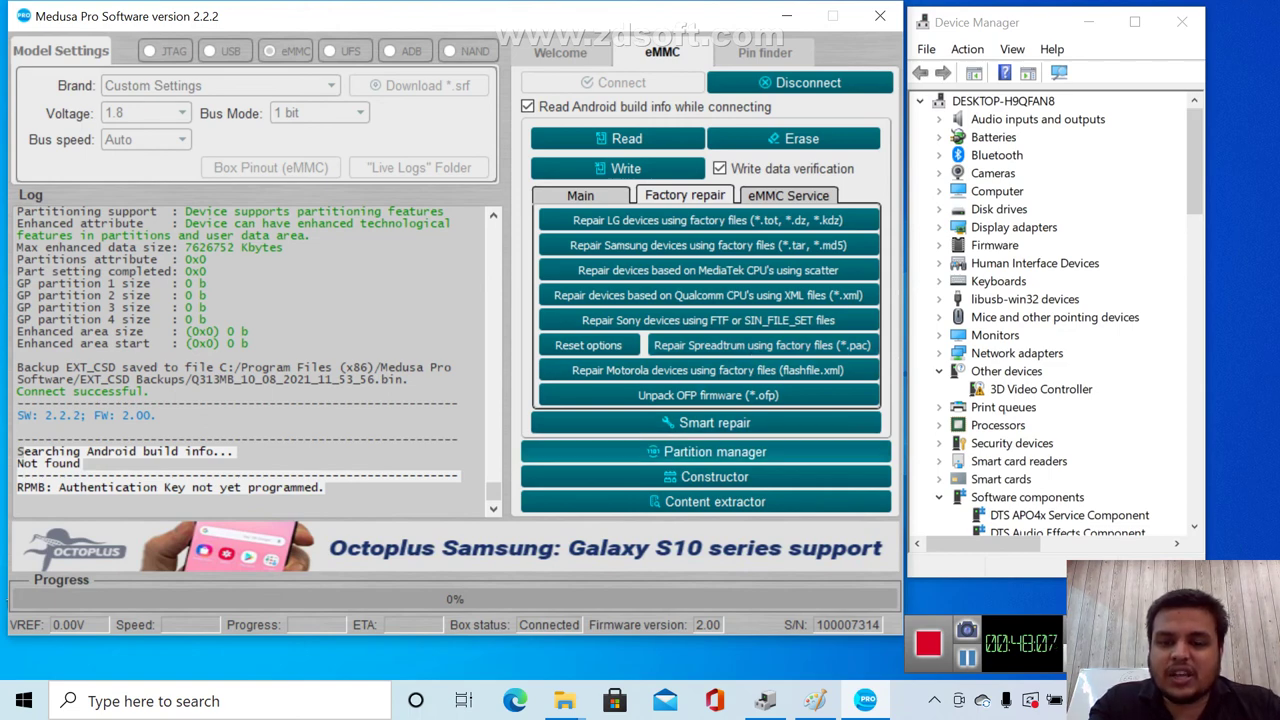
Try to read the partition table from the device in Partition Manager, then close it
left_click(715, 451)
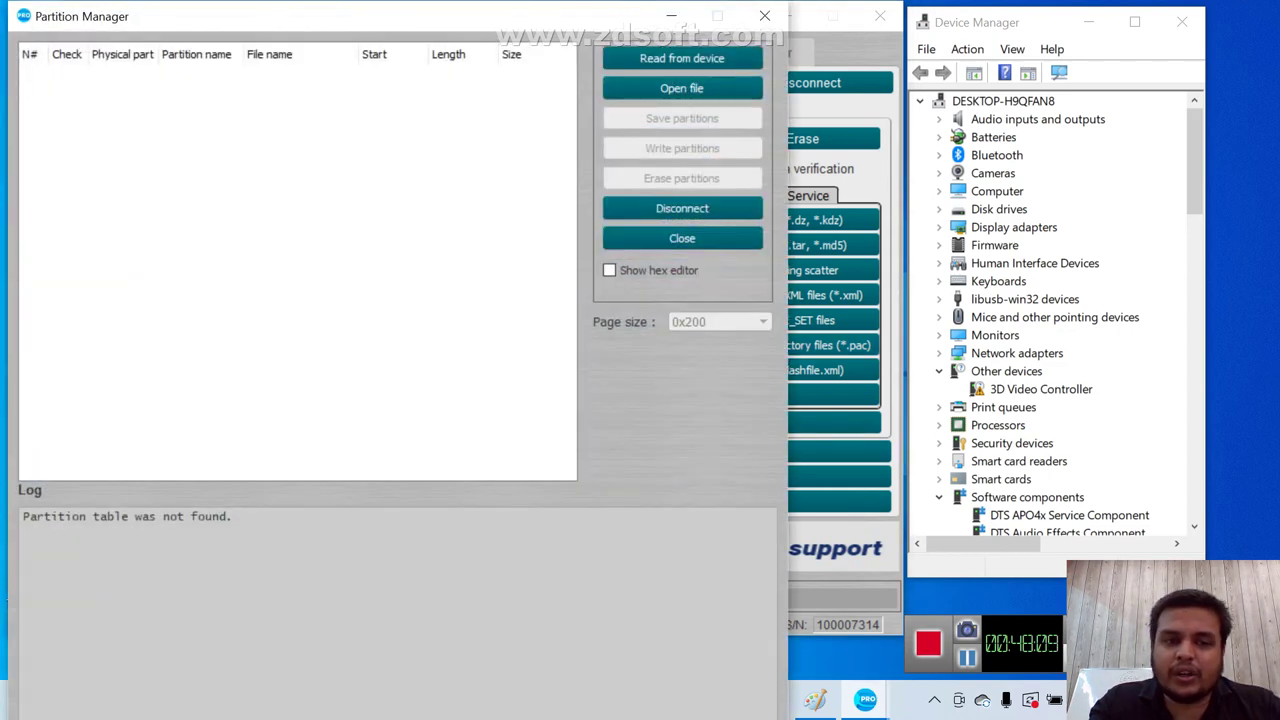
left_click(682, 58)
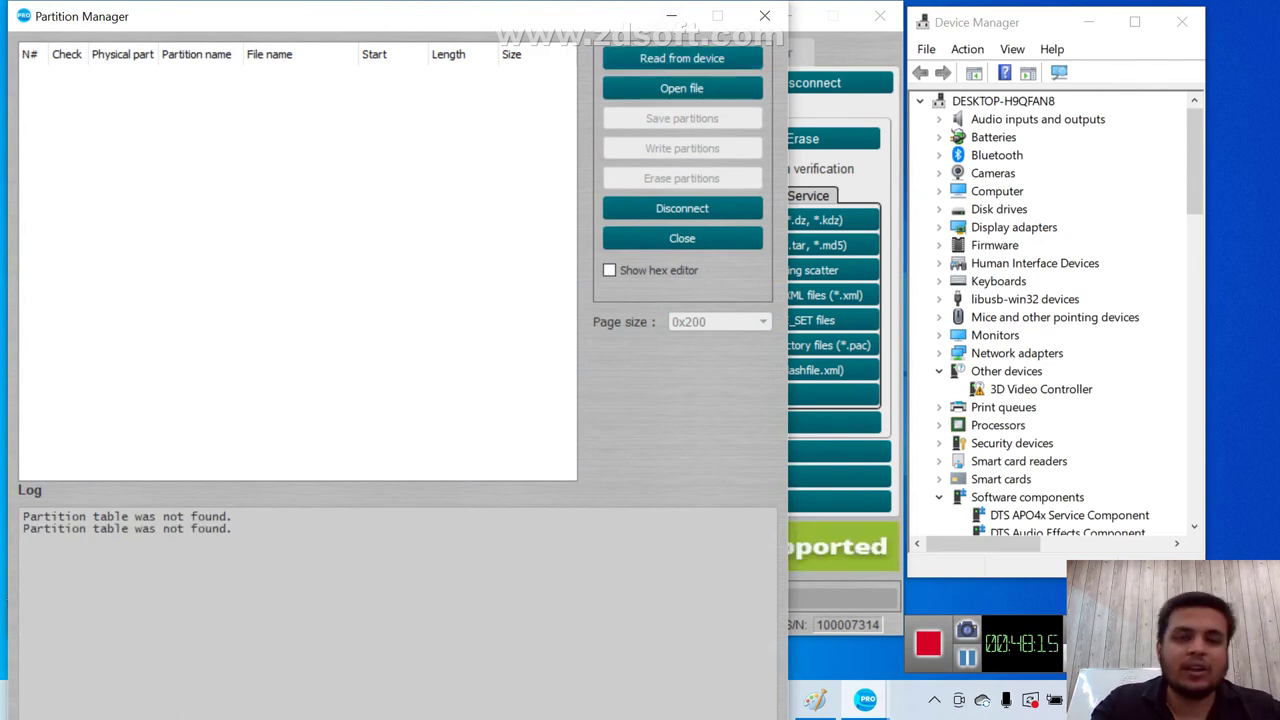
left_click(765, 15)
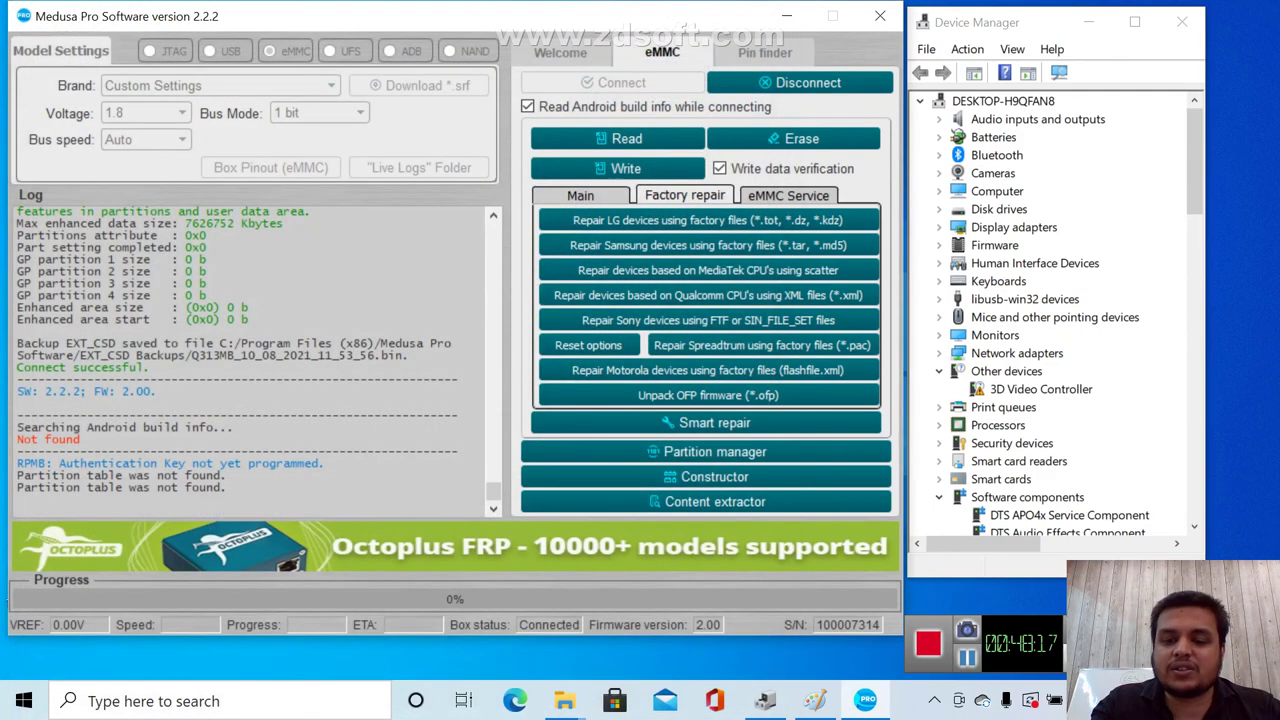
Switch to Paint and replace the processor boot notes in the active text box with "XIAMOI MI ACCOUNT"
left_click(815, 701)
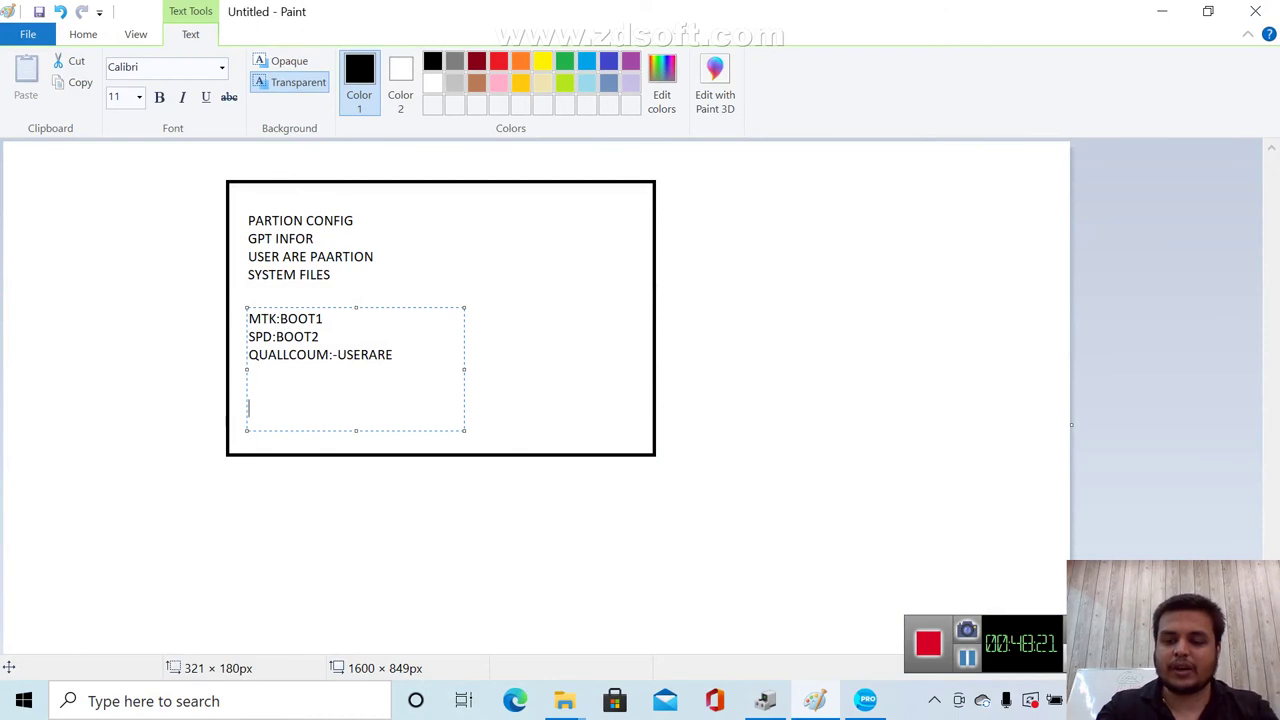
key("ctrl+a")
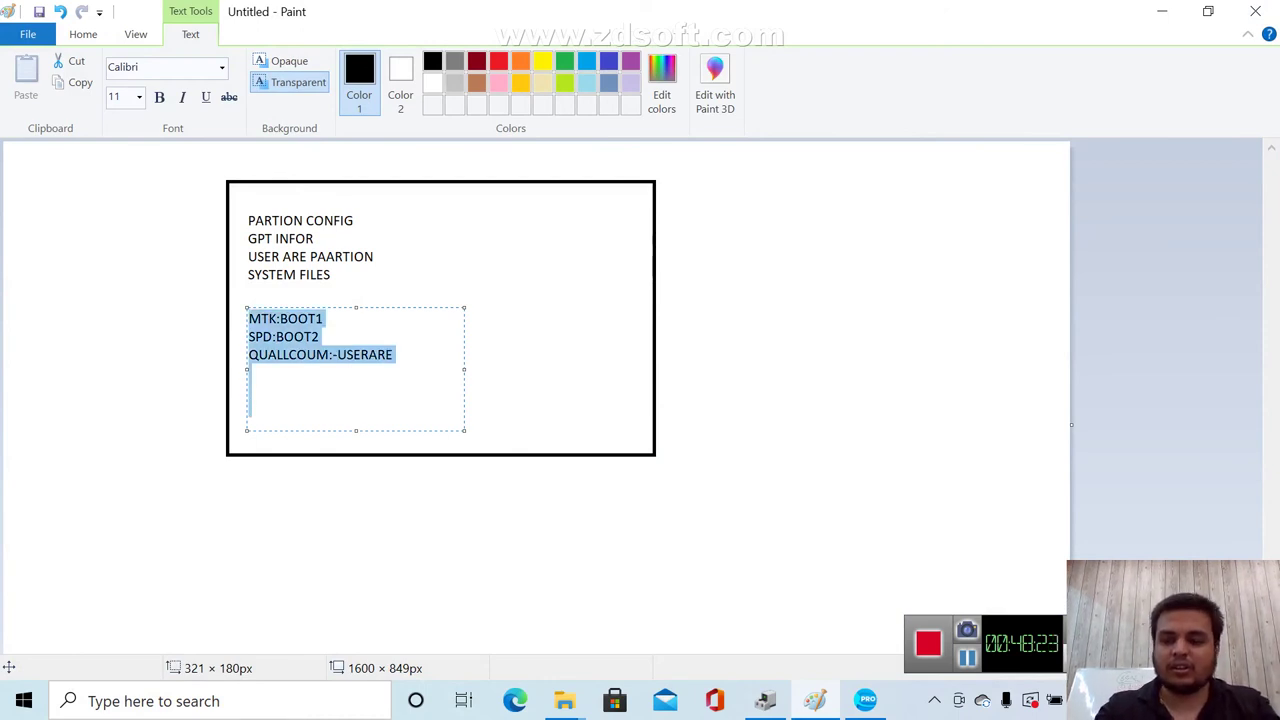
key("Delete")
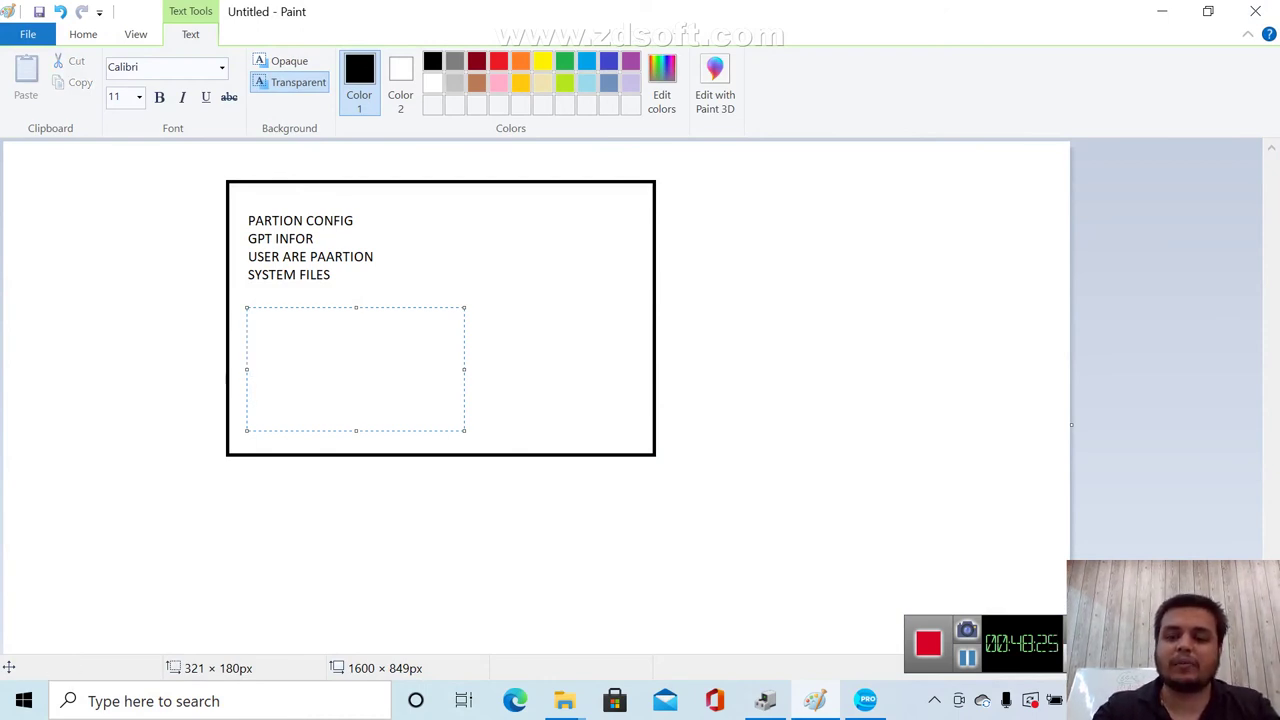
type("XIAMOI")
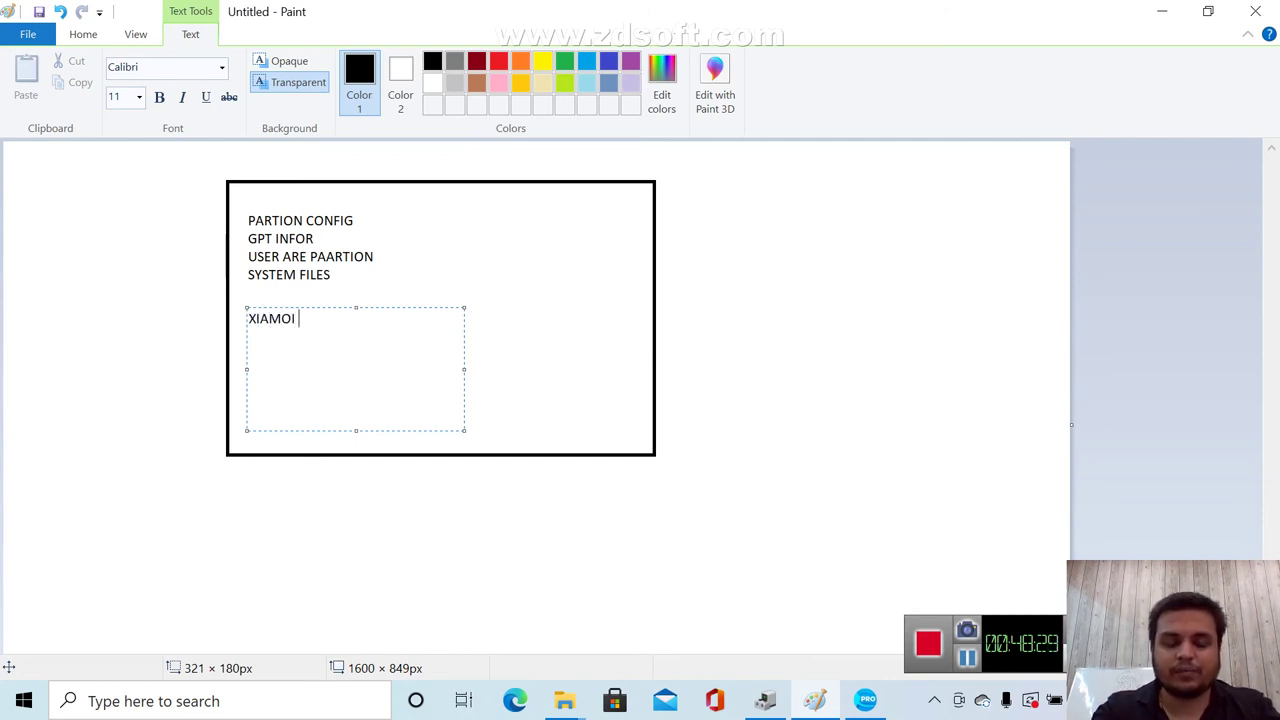
type(" MI ACCOUNT")
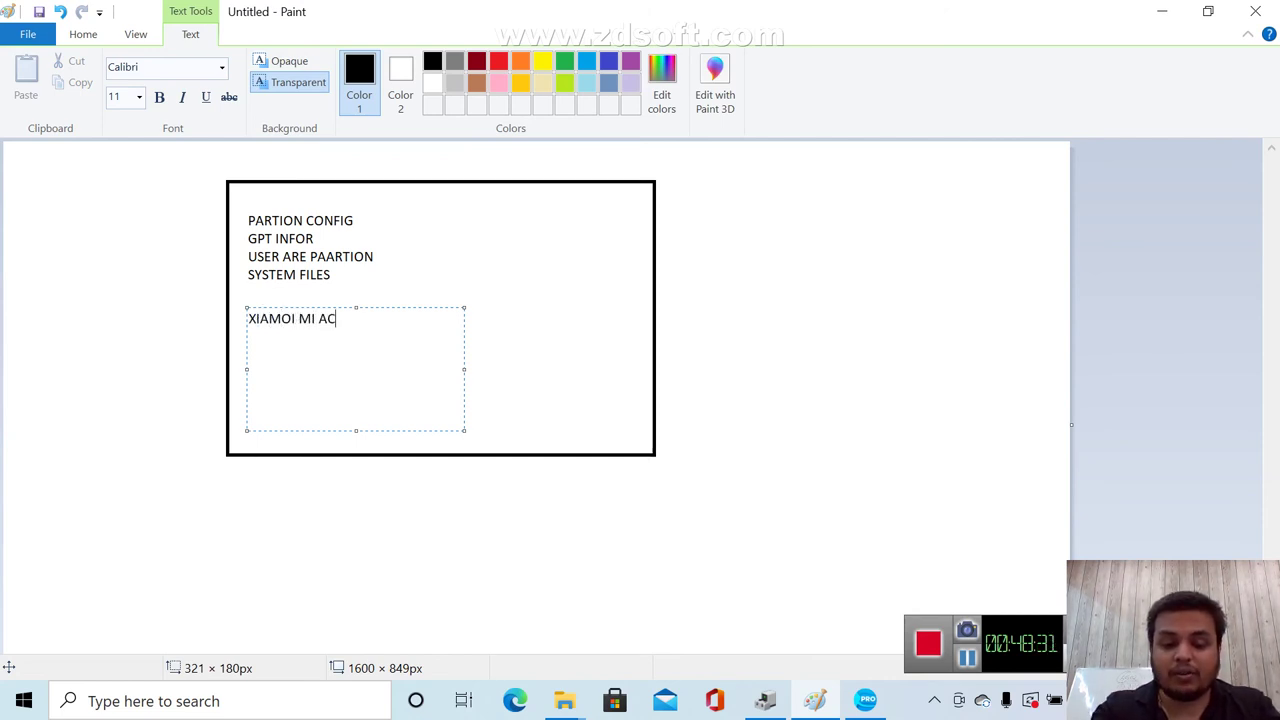
Add the lines "PERSIST" and "PERSISTBAK" below the heading, leaving one blank line between
key("Return")
key("Return")
type("PERSIST")
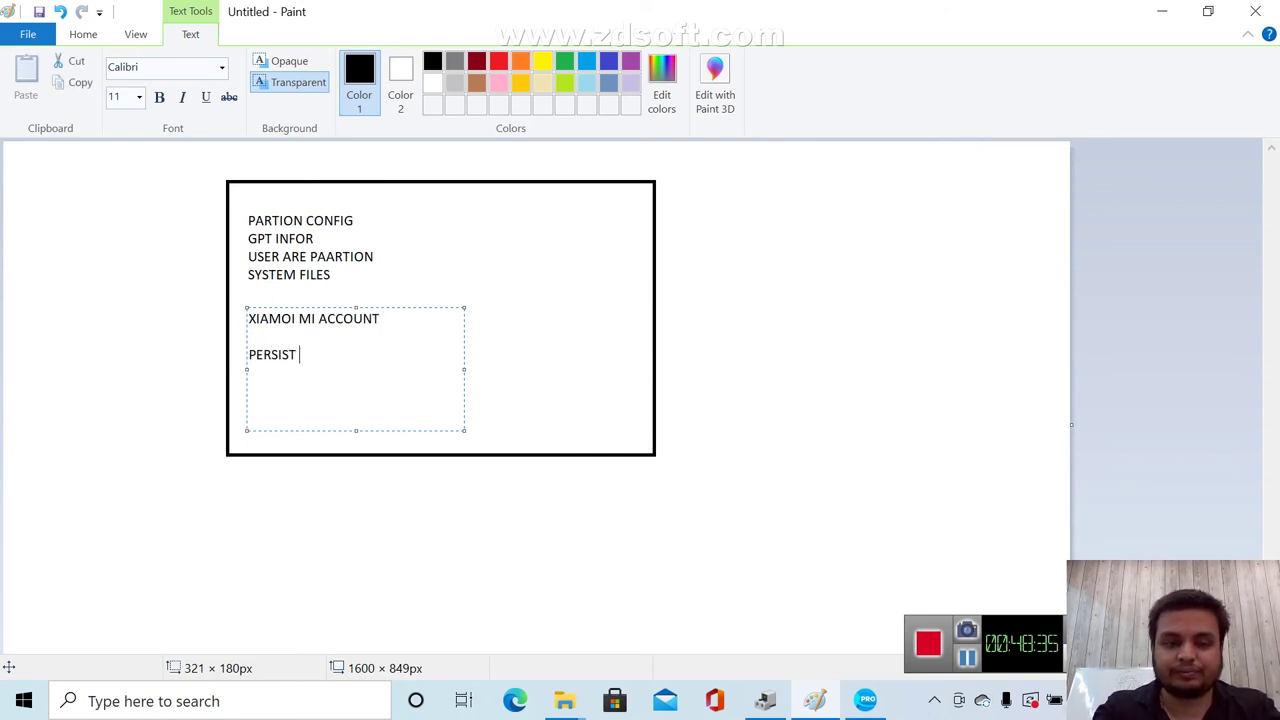
key("Return")
type("P")
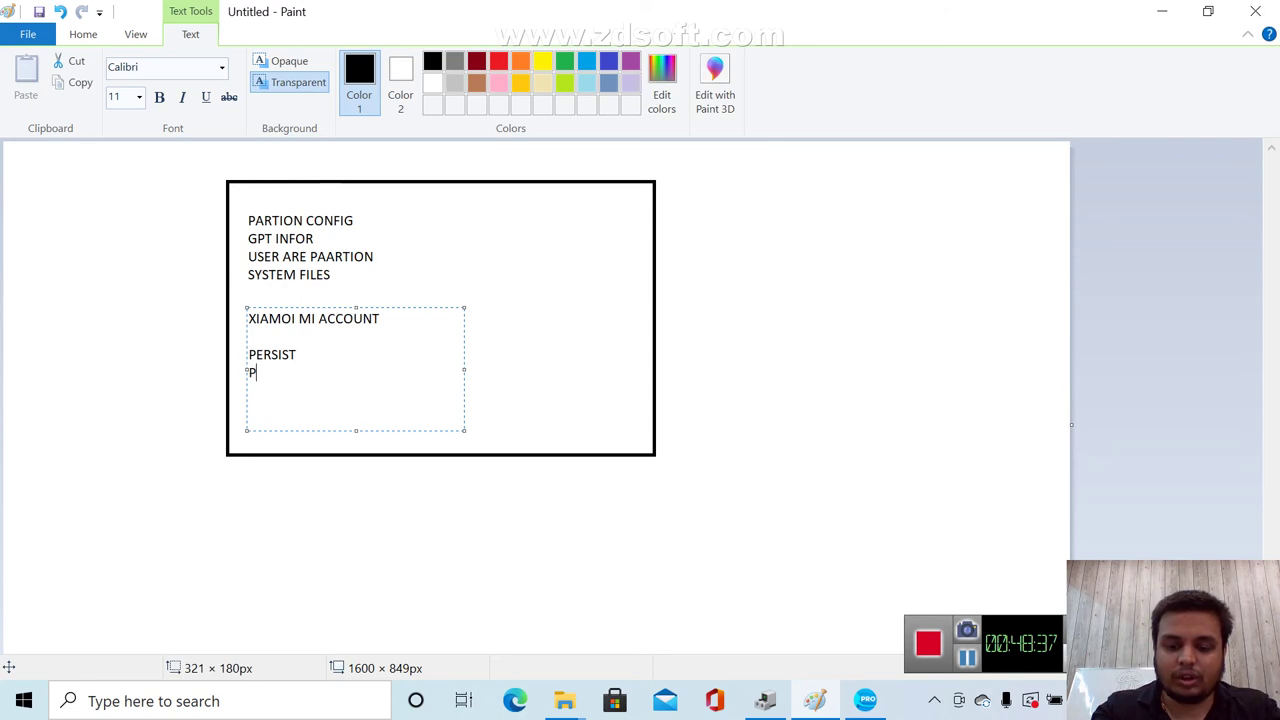
type("ERSISTBAK")
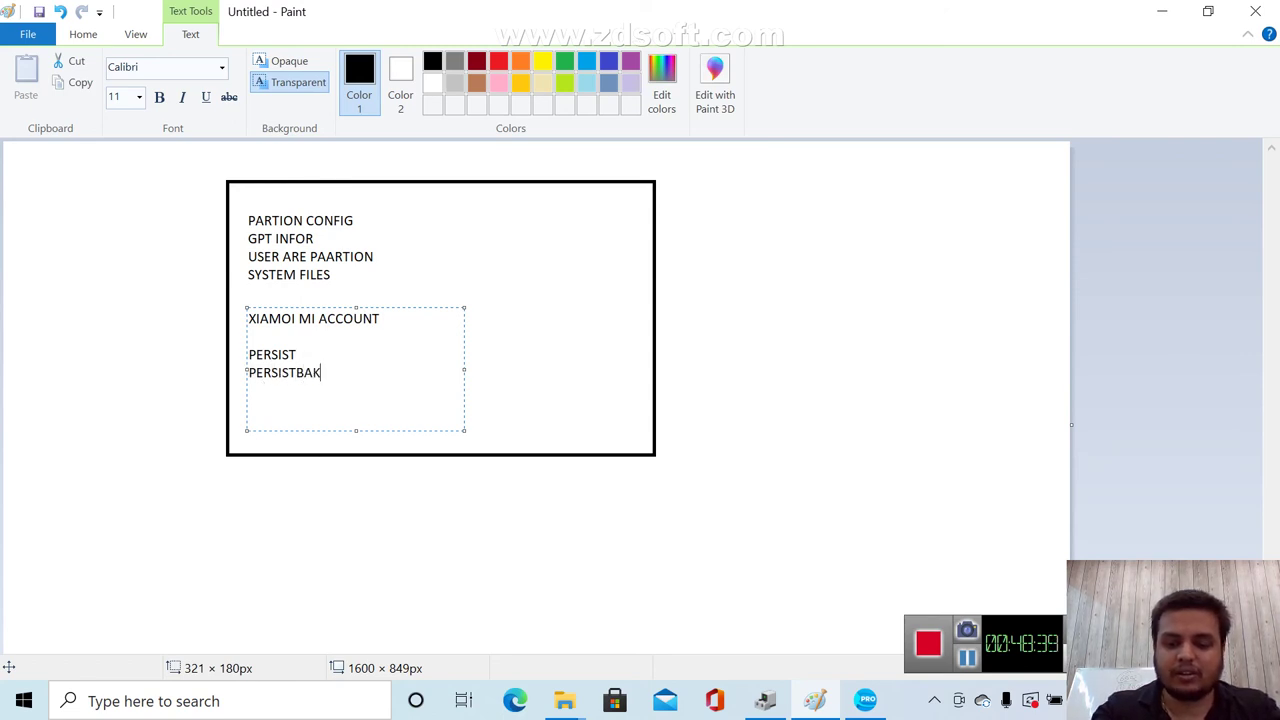
Add the note "STOCK FIRMWRE FILE SELECT KARNA HAI FIR FLASH" beneath the PERSISTBAK line
key("Return")
type("STOCK G")
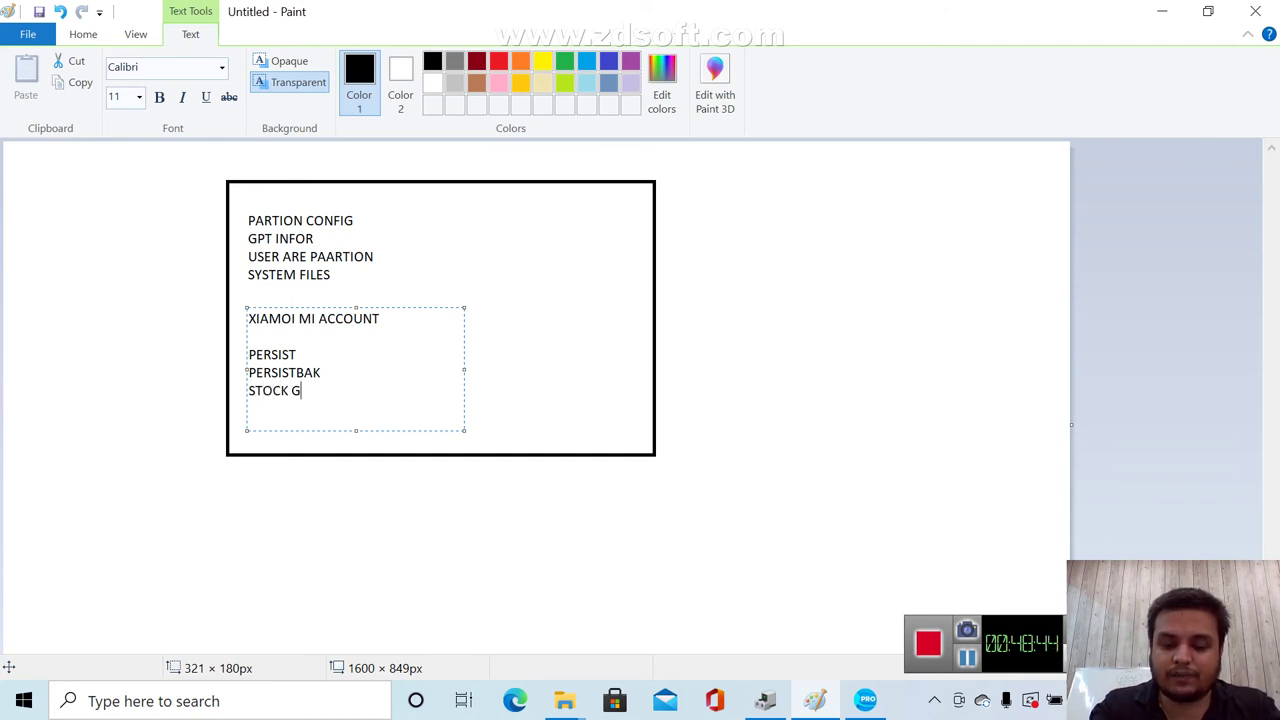
key("BackSpace")
type("FIRMW")
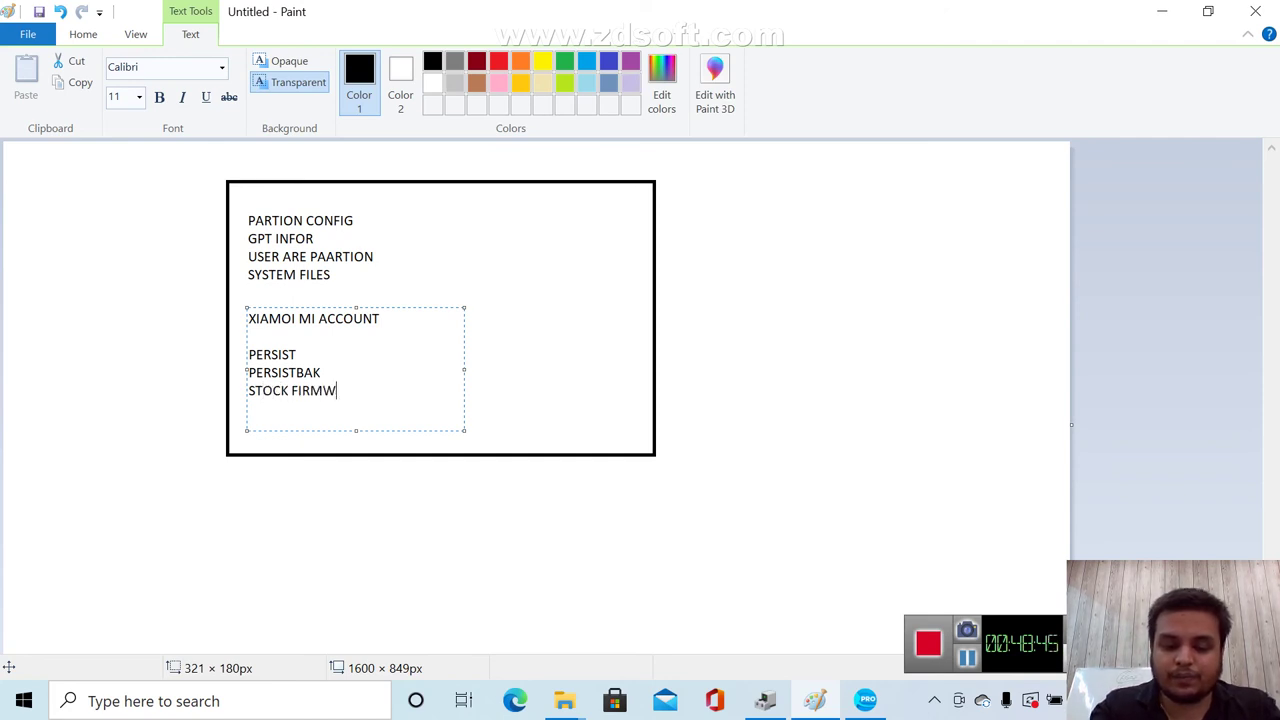
type("RE FI")
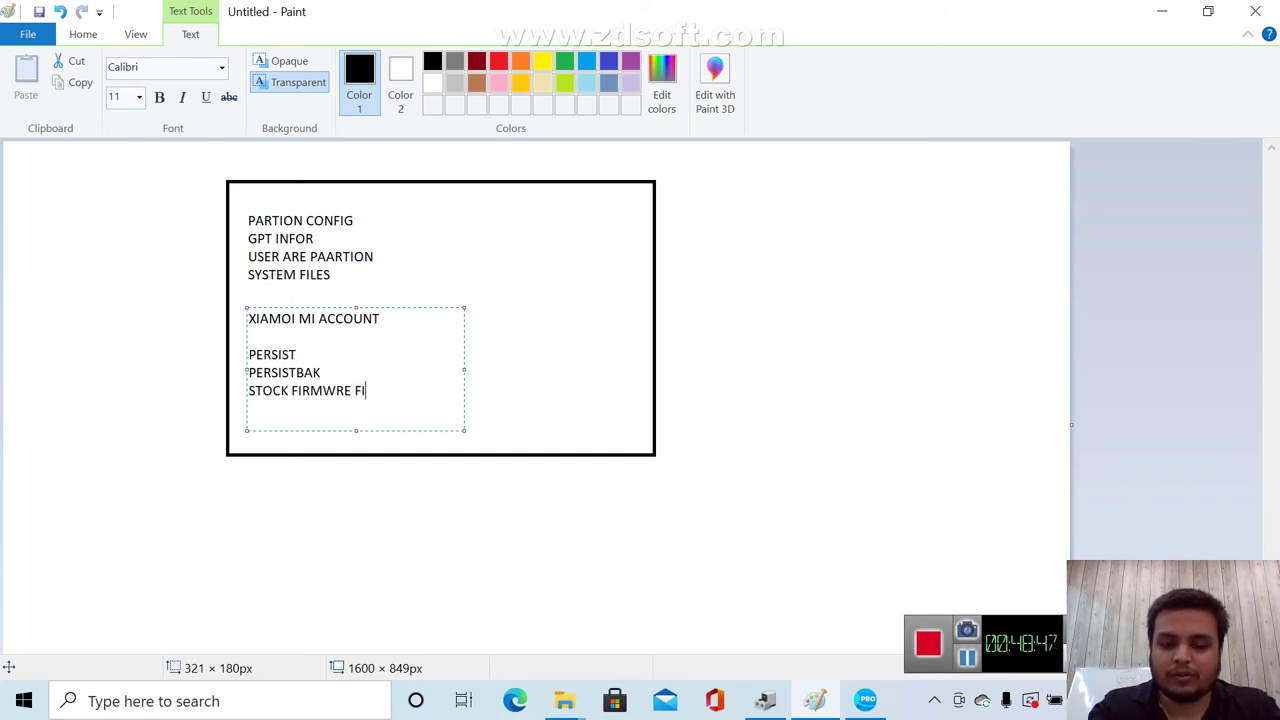
type("LE SE")
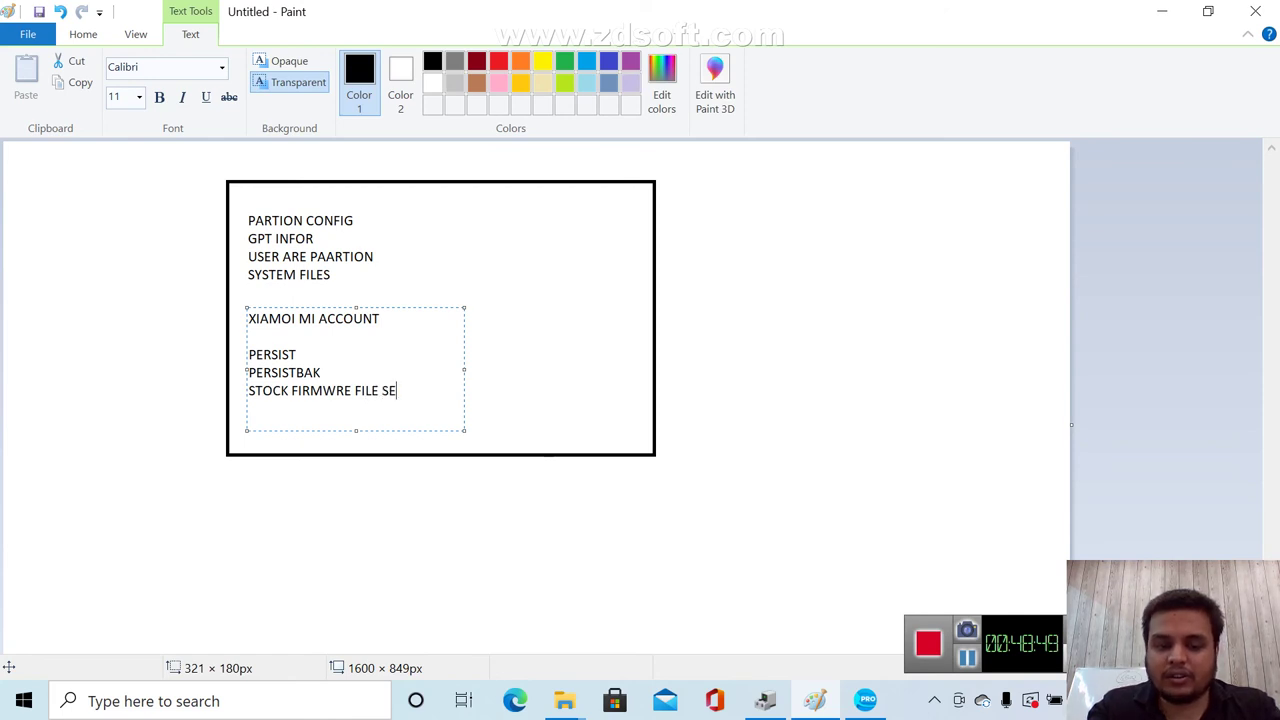
type("LECT KSRNS ]=")
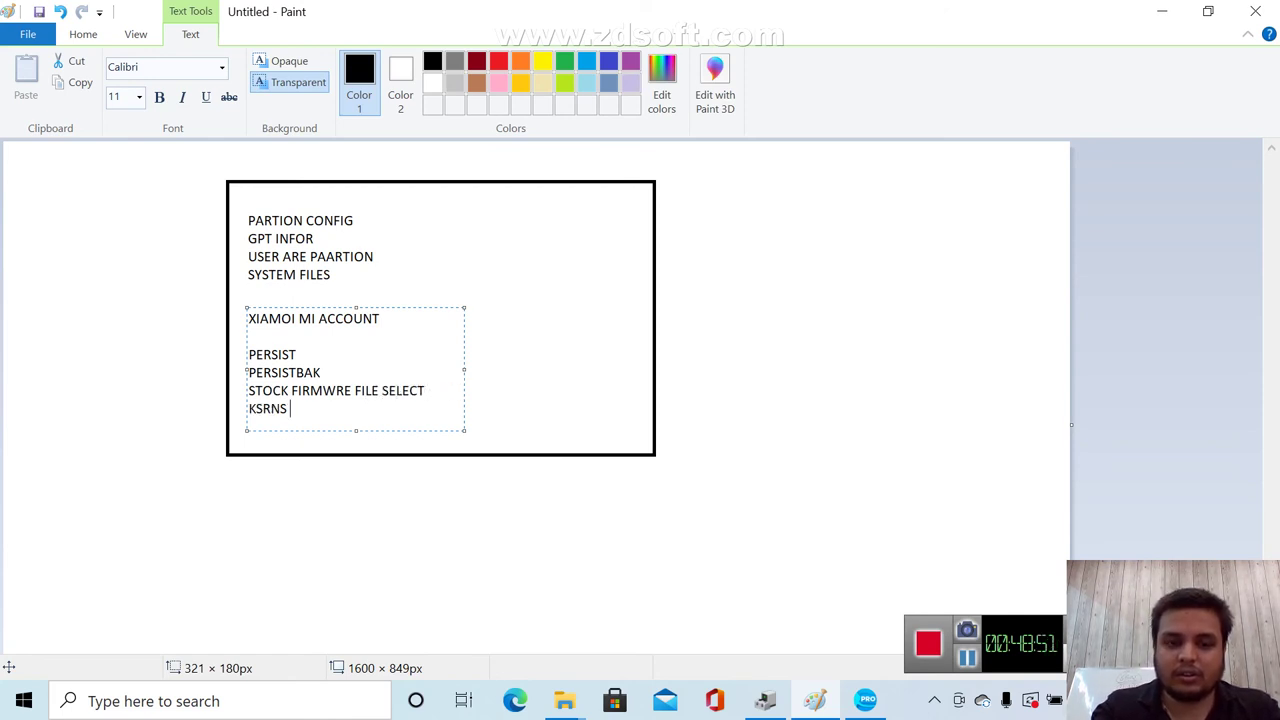
key("BackSpace")
key("BackSpace")
key("BackSpace")
key("BackSpace")
key("BackSpace")
key("BackSpace")
key("BackSpace")
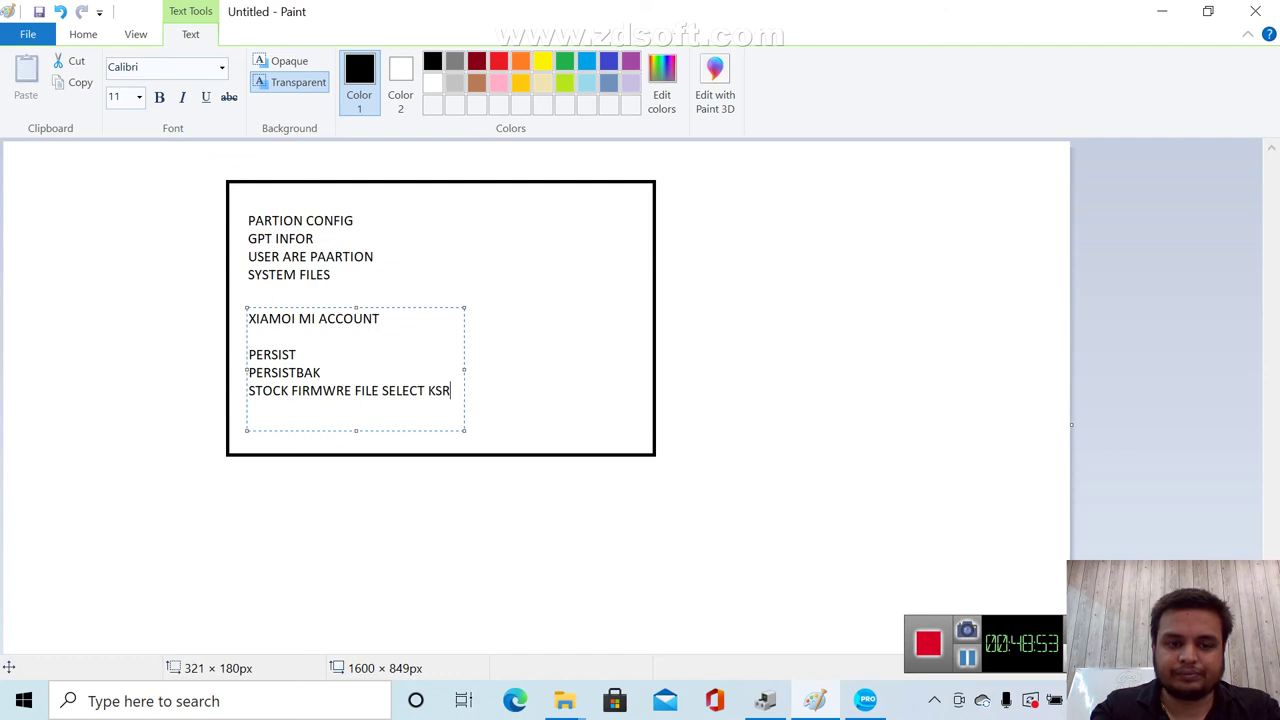
type("ARN")
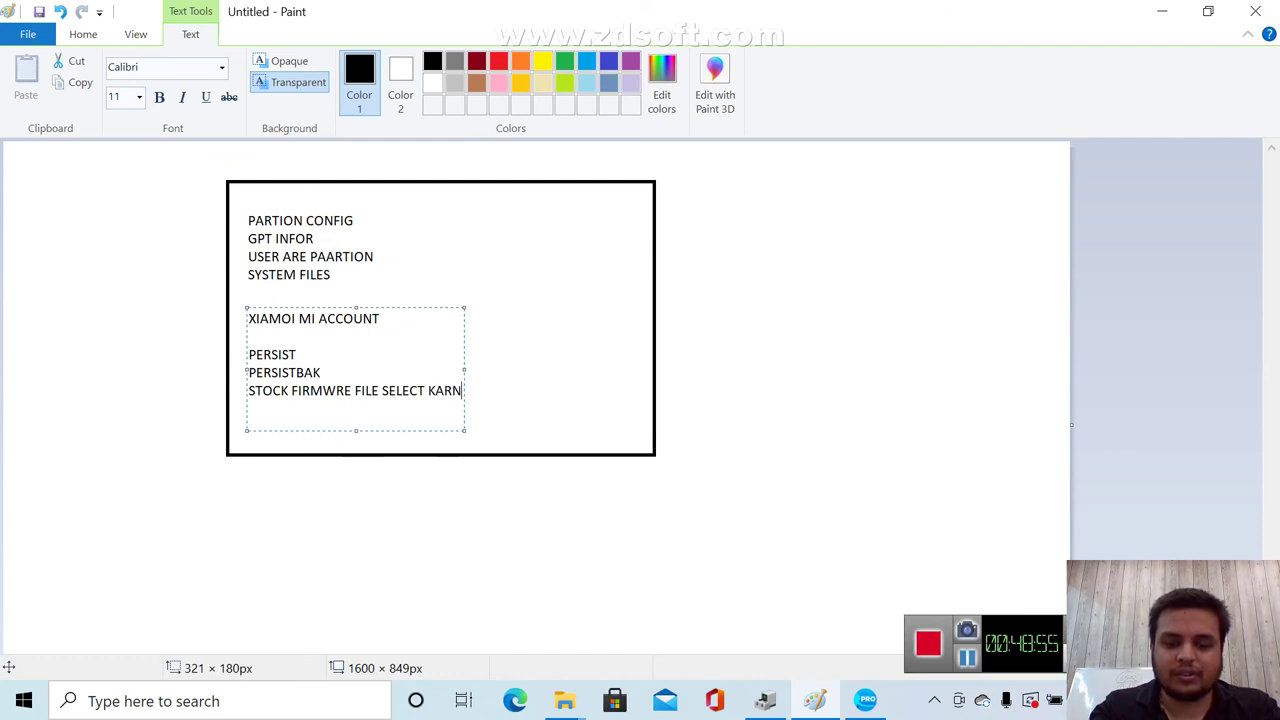
type("A HAI FIR FLASH")
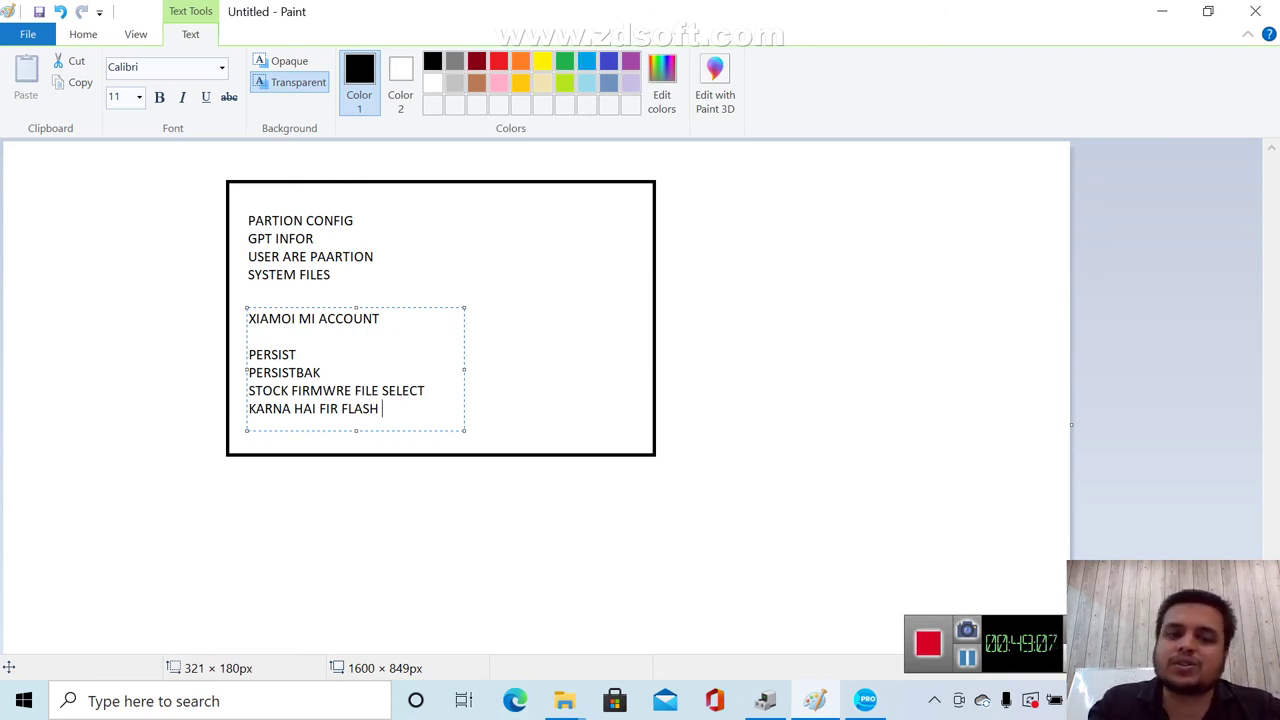
Highlight the PERSIST and PERSISTBAK lines in the note, then minimize Paint
key("Up")
key("Up")
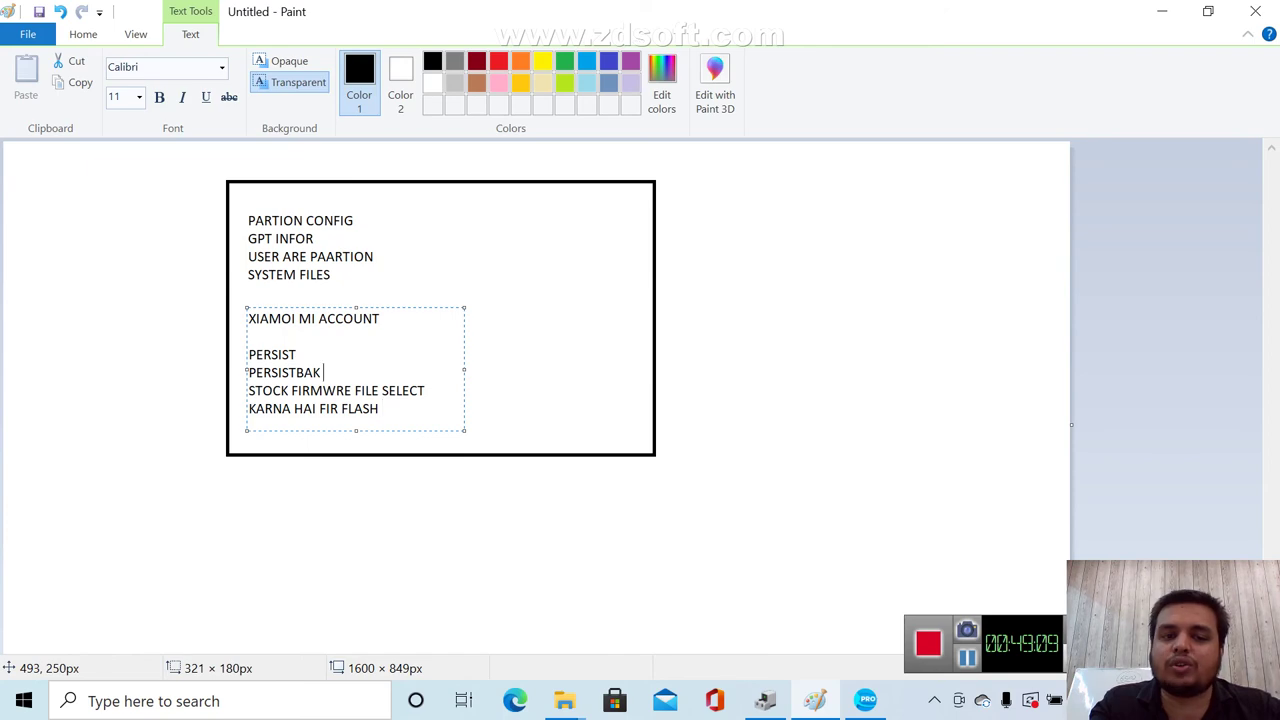
key("shift+Up")
key("shift+Up")
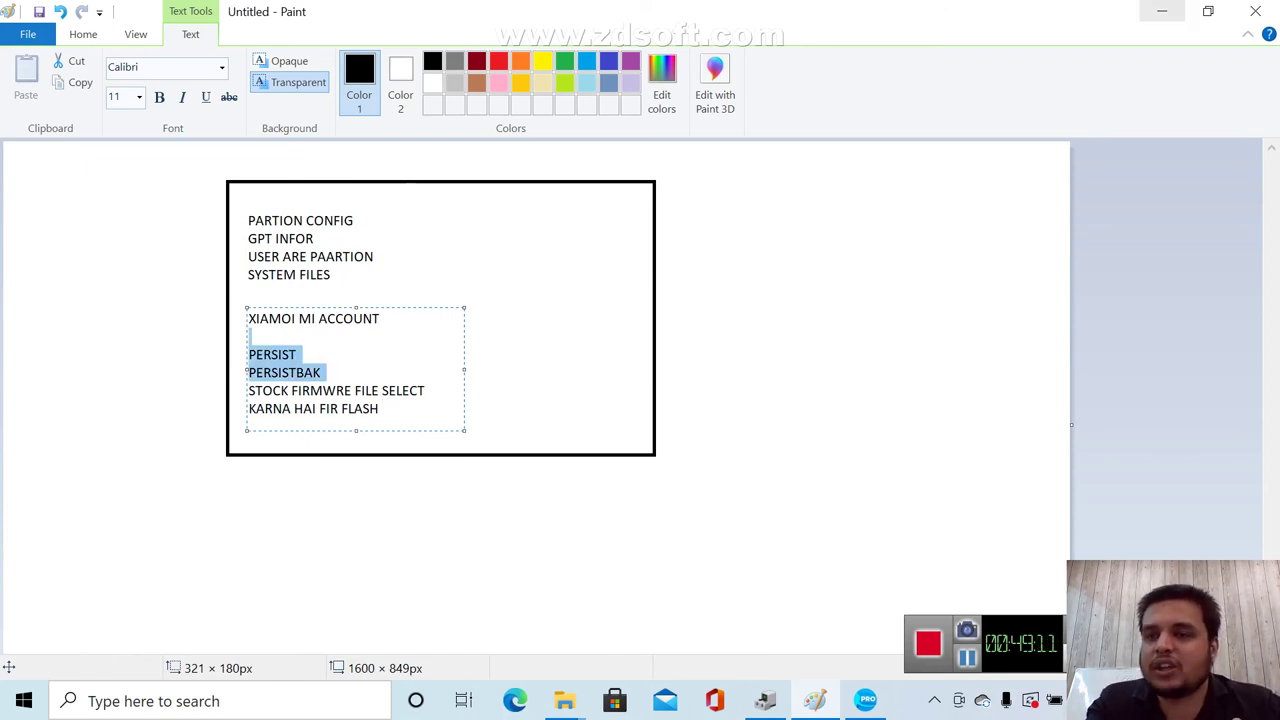
left_click(1161, 11)
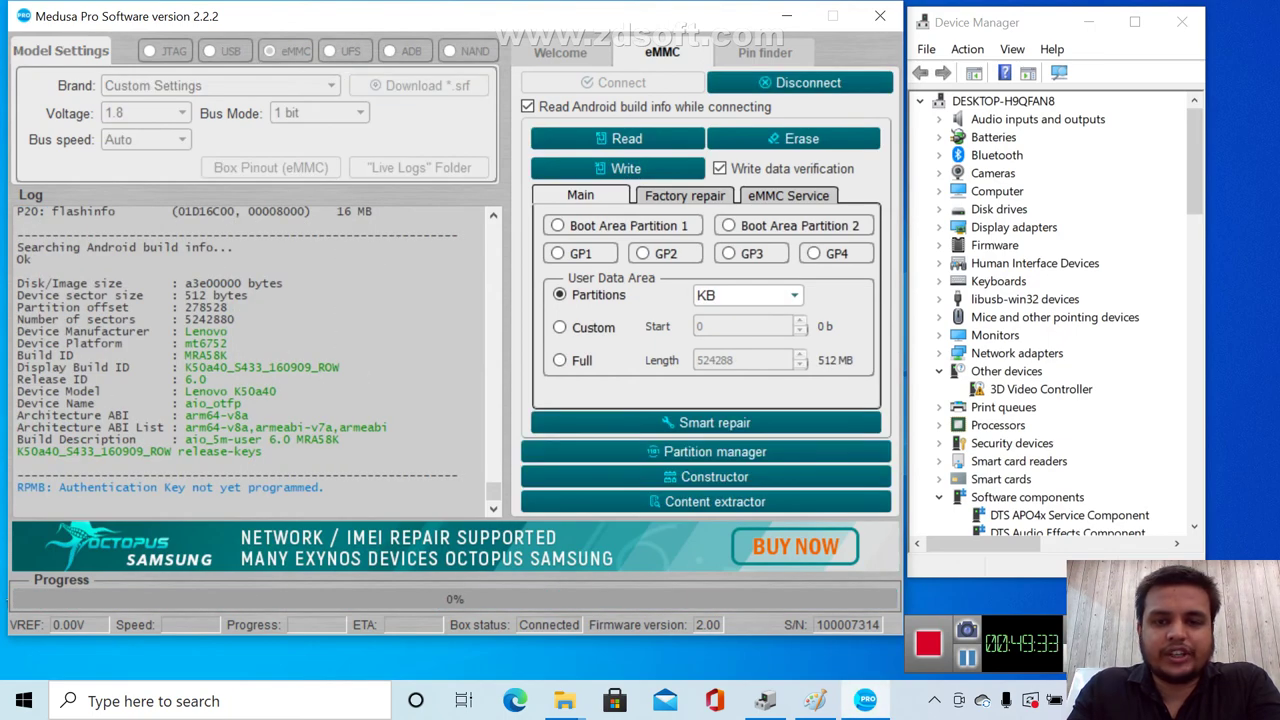
In the Partition Manager, mark the secro and para partitions and view the file chooser for secro, then close without loading a file
left_click(715, 451)
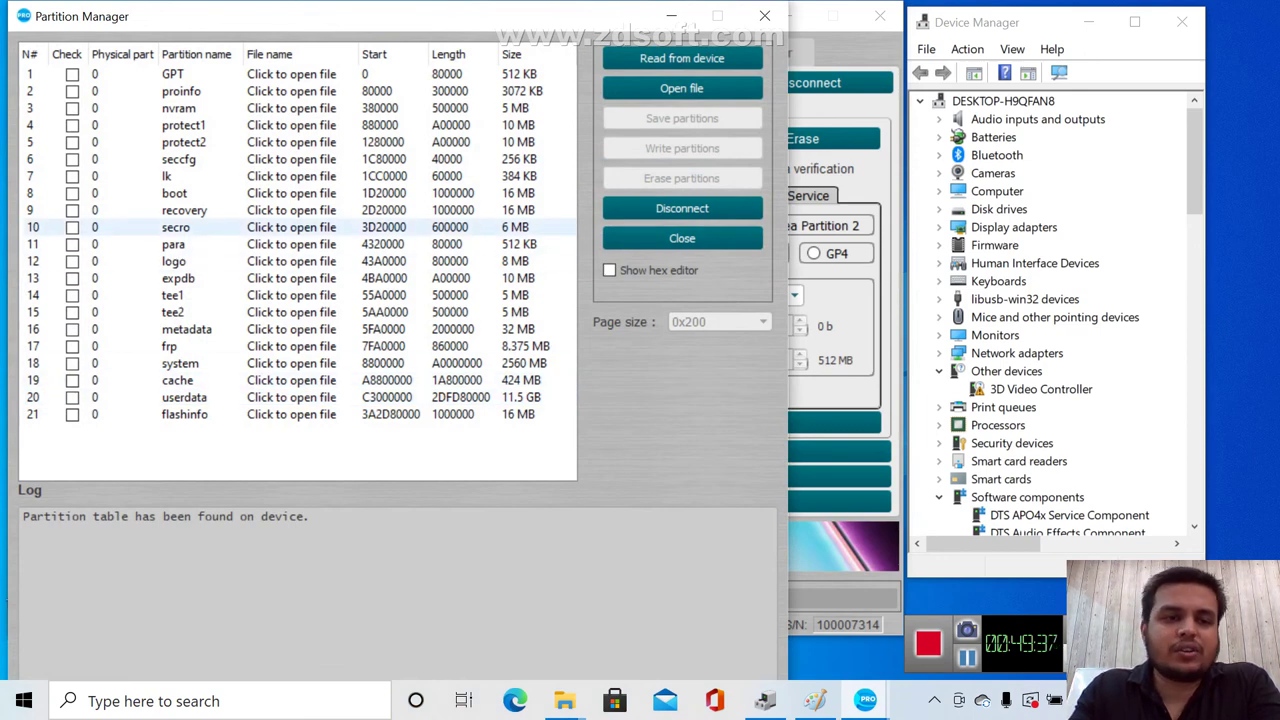
left_click(72, 227)
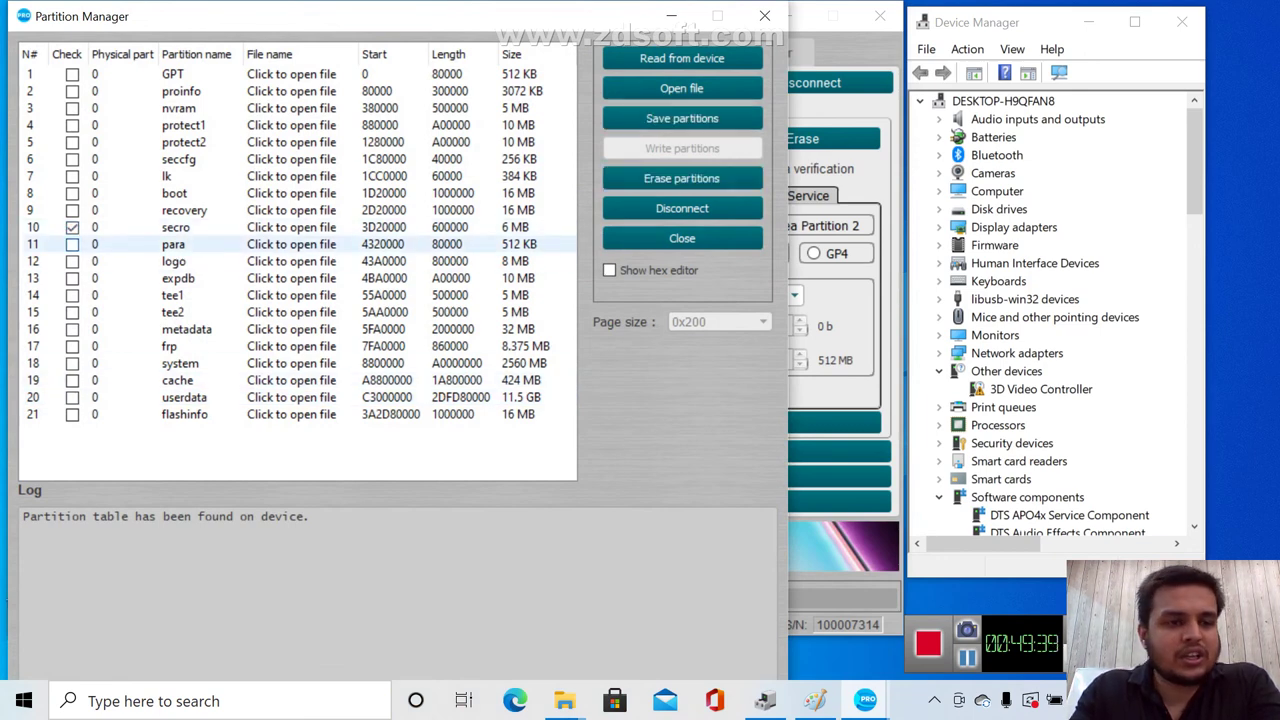
left_click(72, 244)
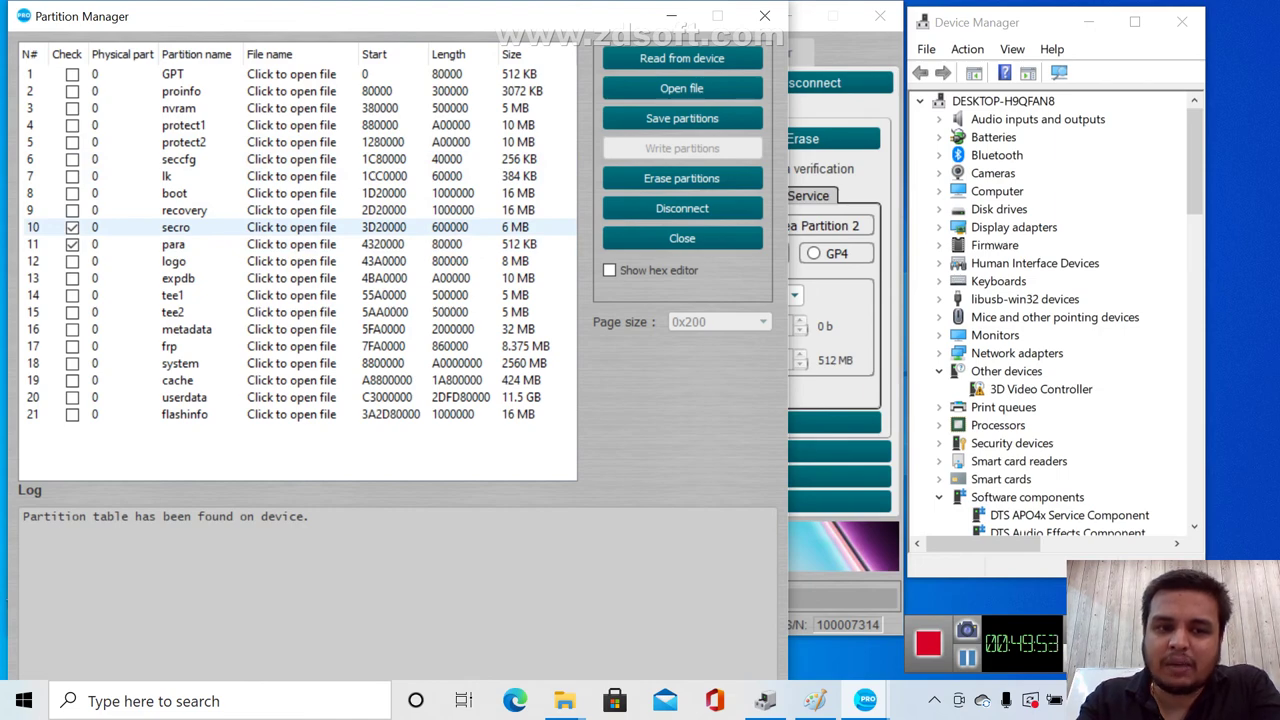
left_click(291, 227)
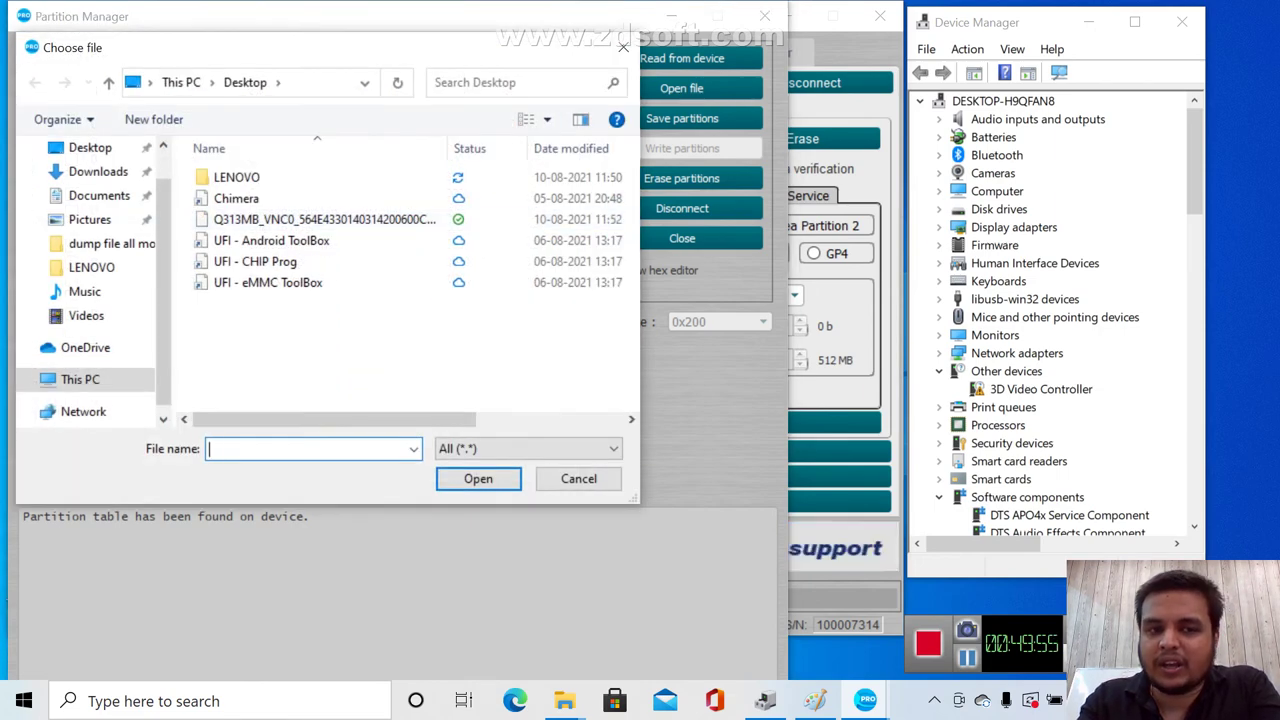
left_click_drag(276, 50, 704, 85)
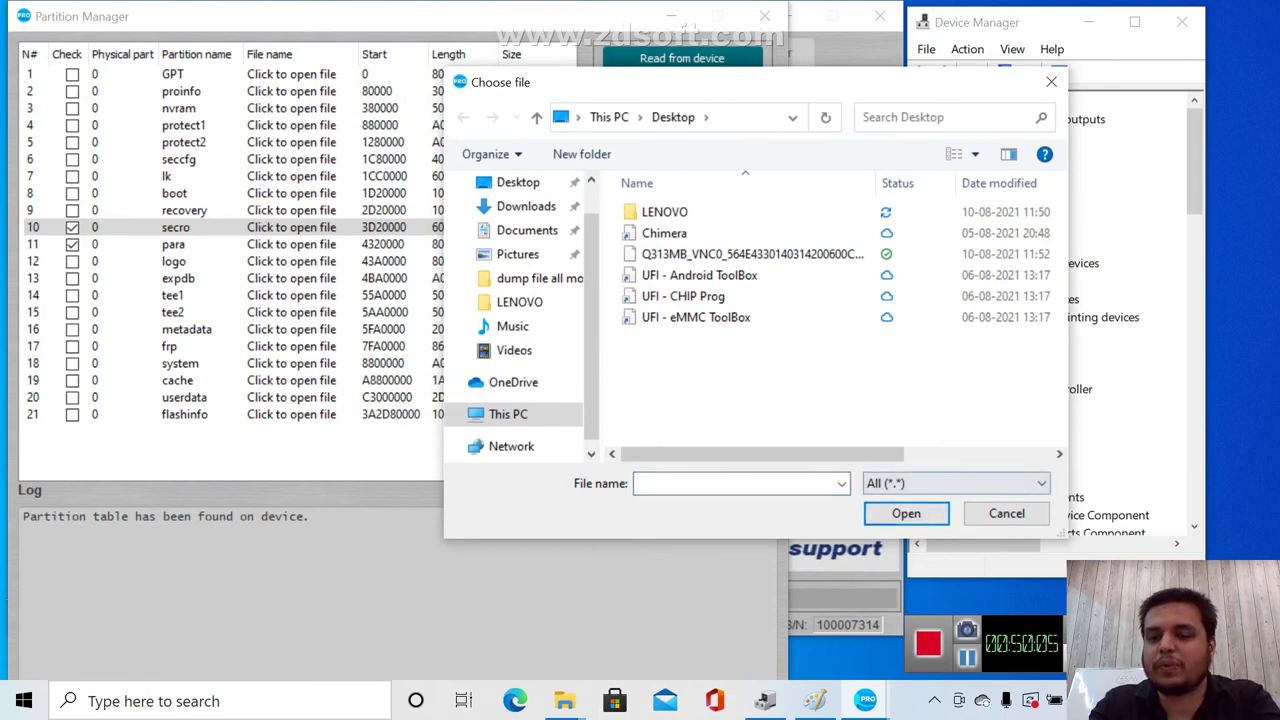
key("Escape")
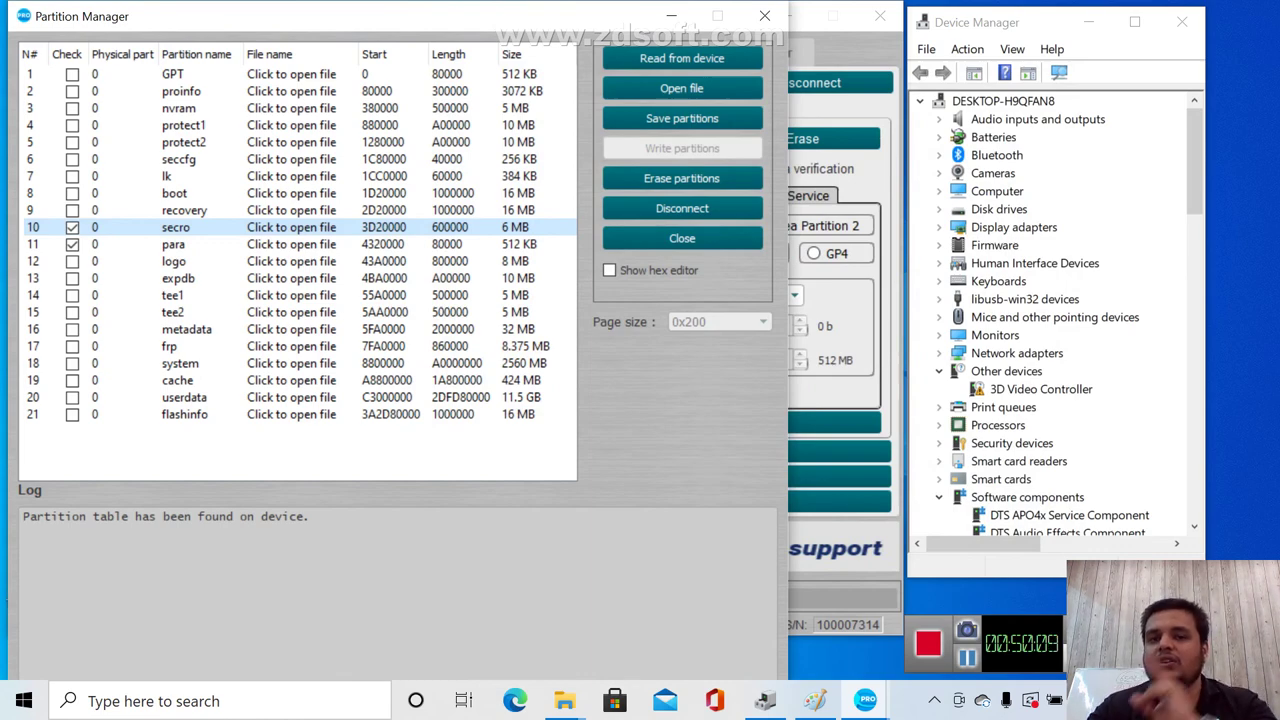
left_click(766, 15)
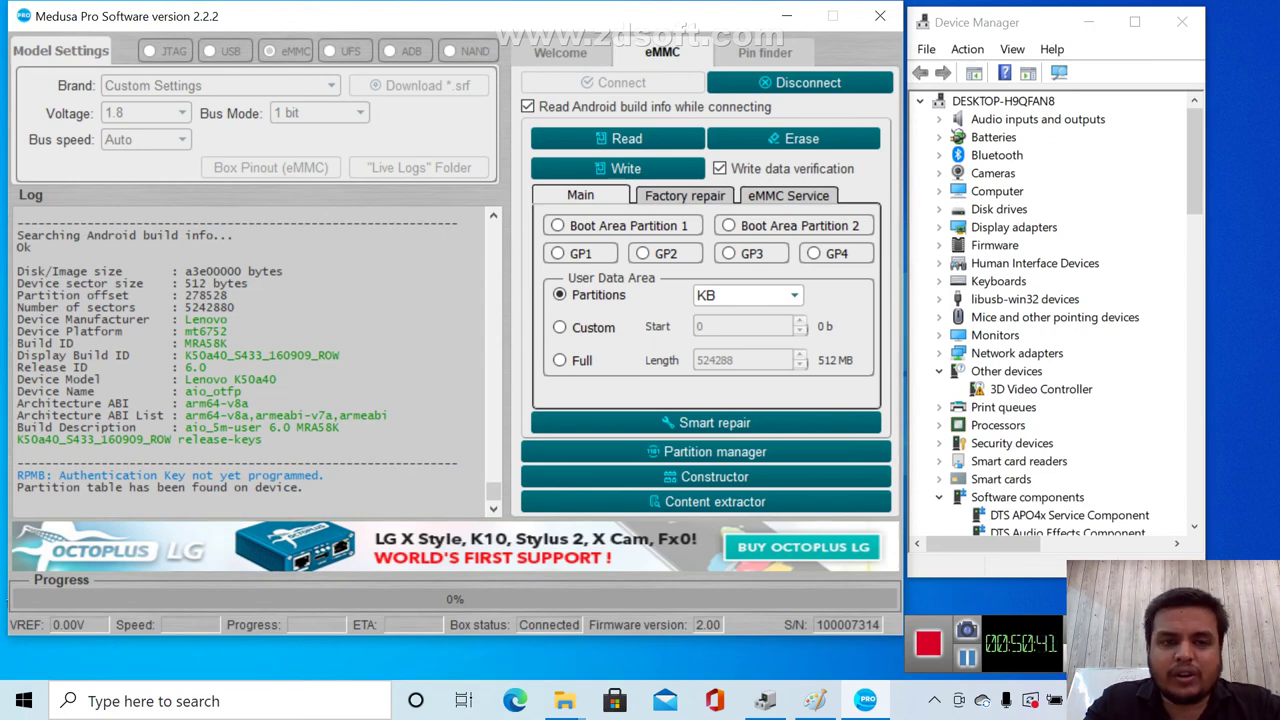
Switch to Google Chrome and search Google for "oppo a3s flash file"
left_click_drag(400, 16, 655, 47)
double_click(37, 360)
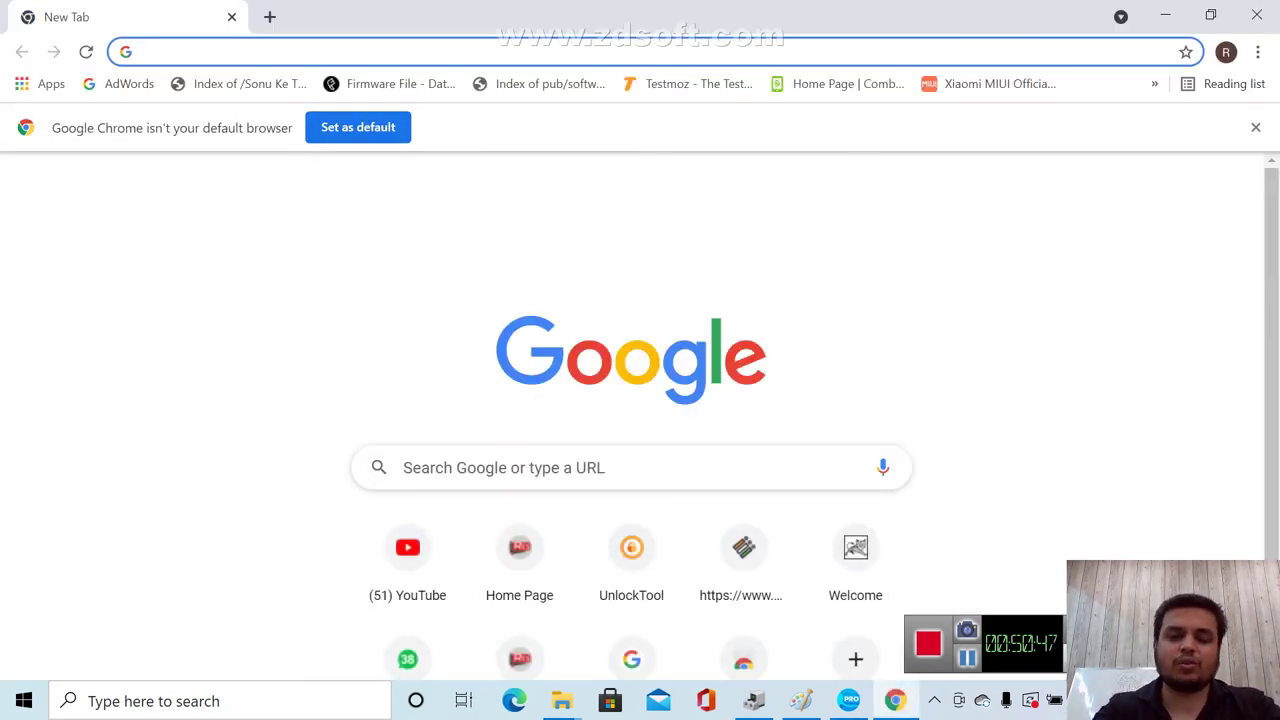
type("OPPO A3S FLSAH")
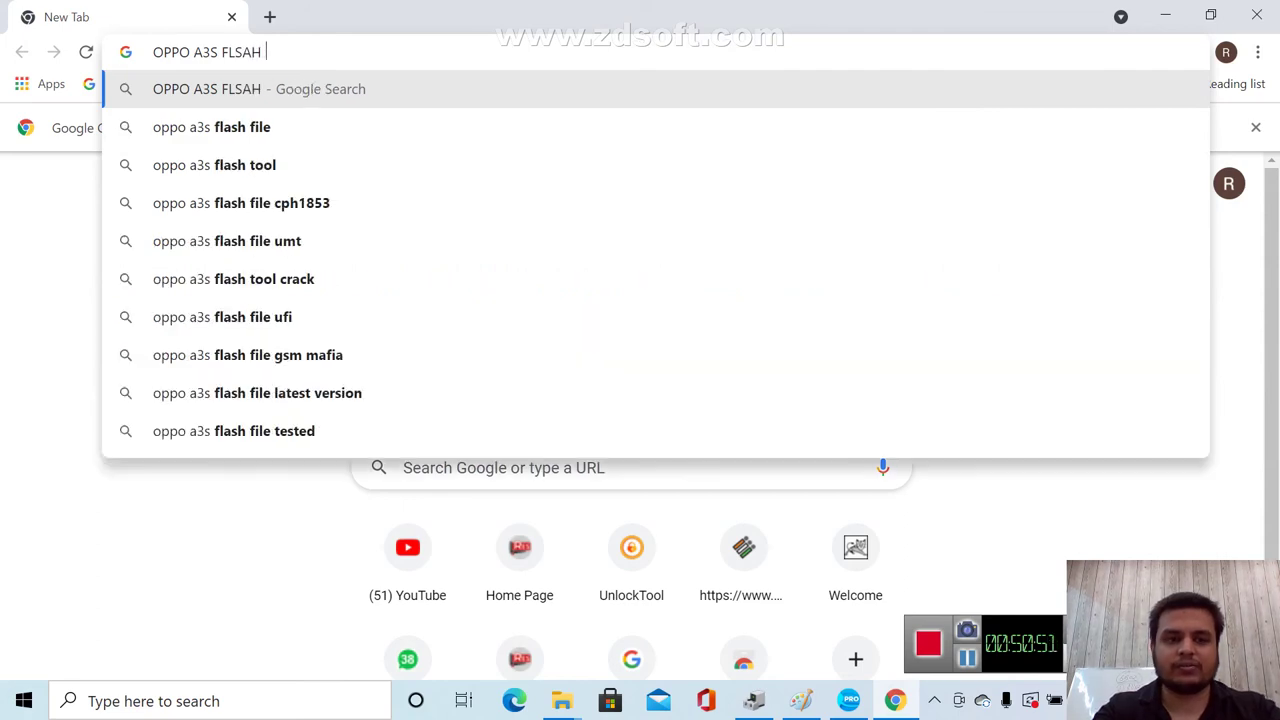
key("Down")
key("Return")
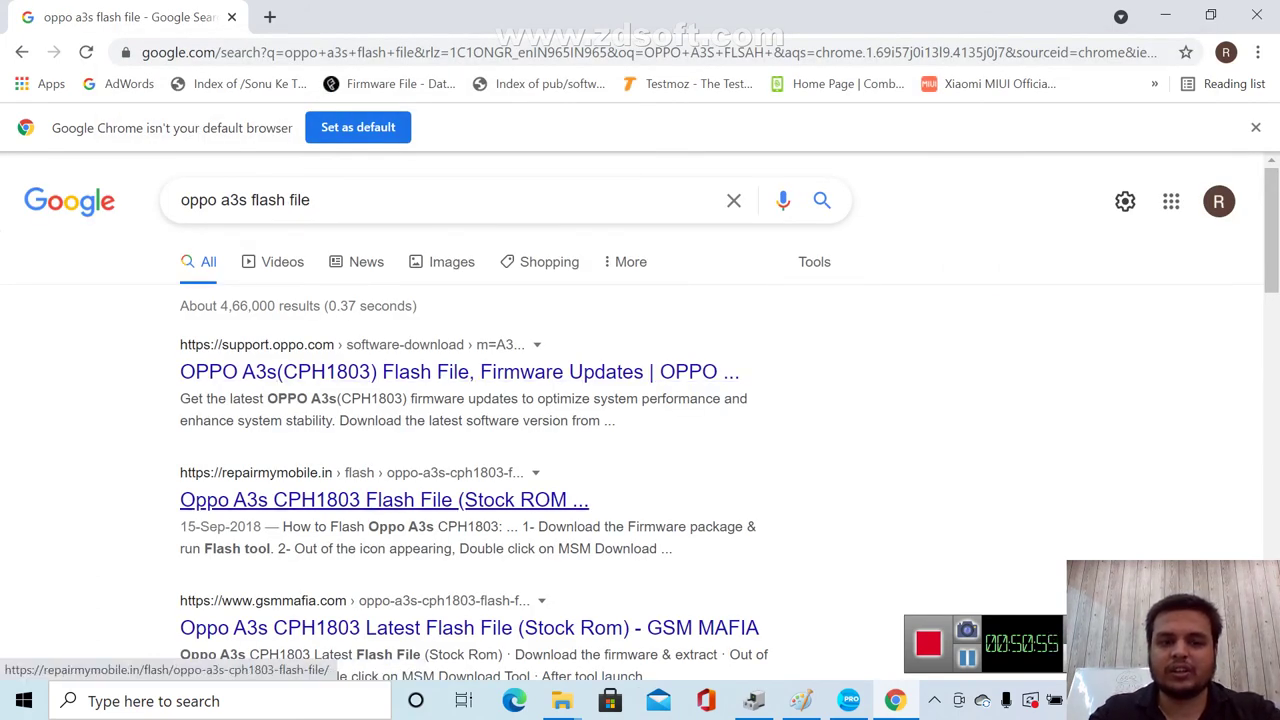
Start downloading CPH1803EX_11_A.32_201010 from the repairmymobile.in Oppo A3s page and copy the zip's download link
left_click(384, 500)
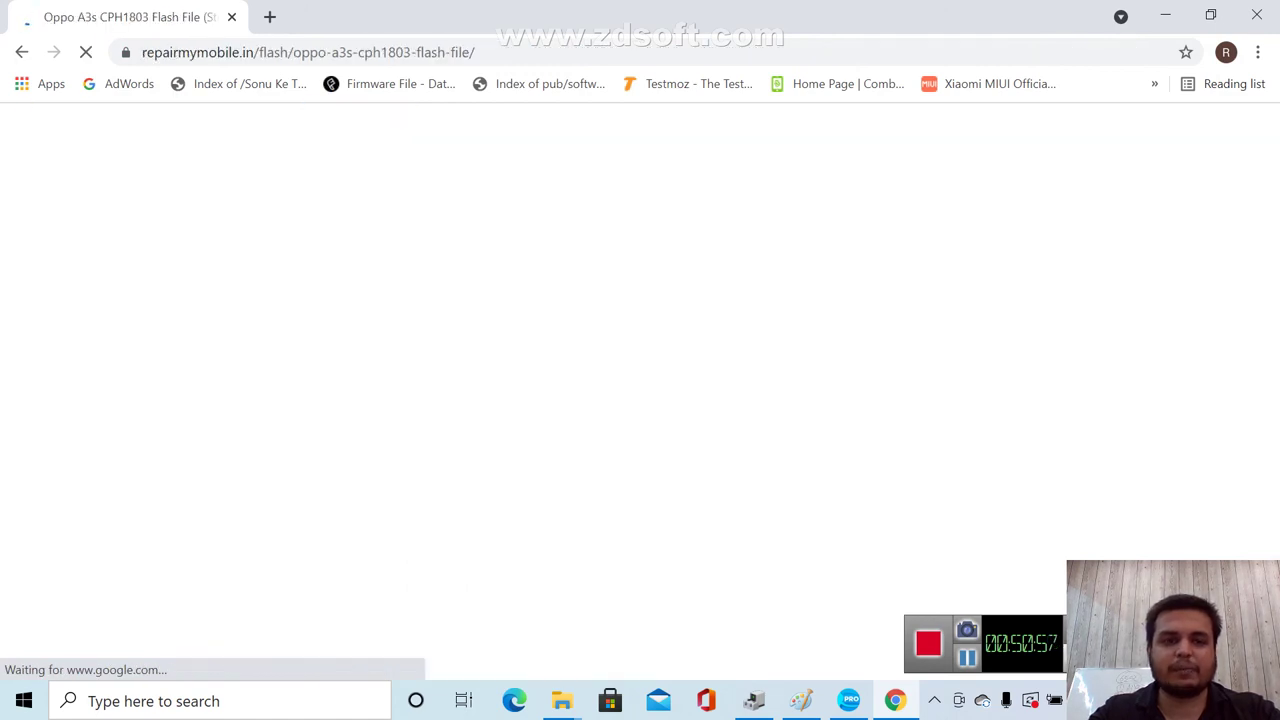
scroll(640, 400, "down", 2)
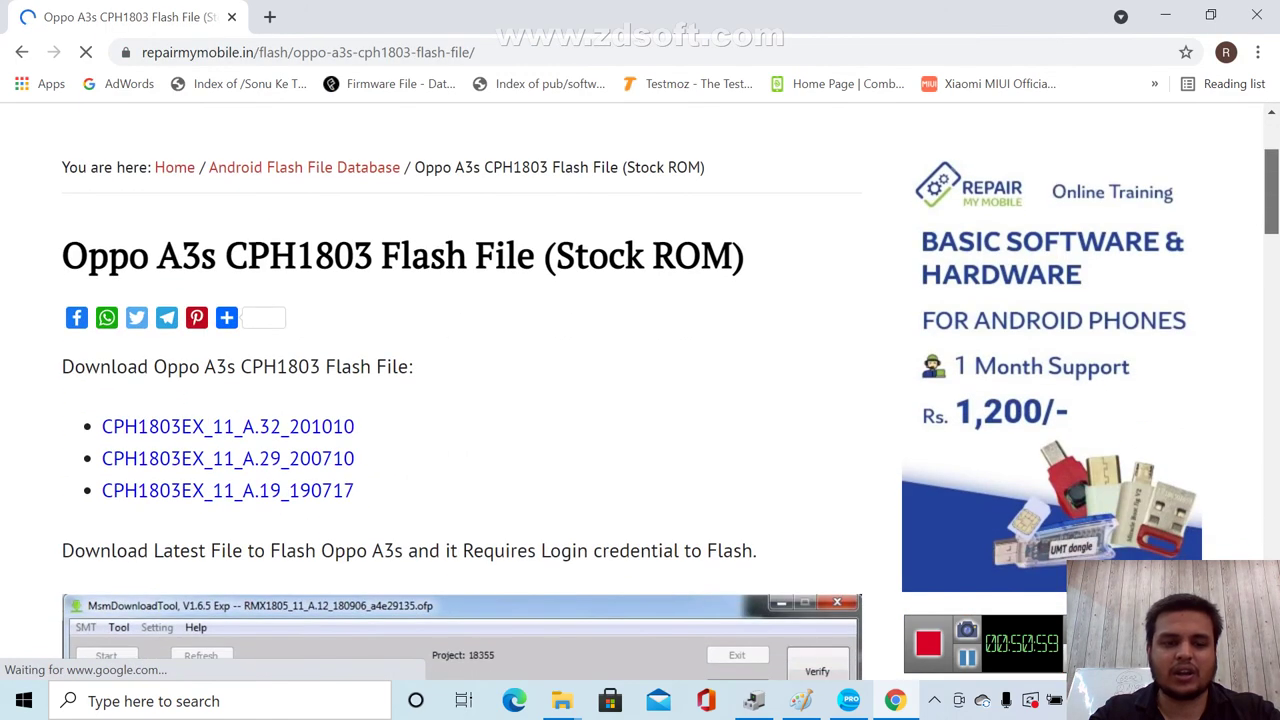
left_click(228, 426)
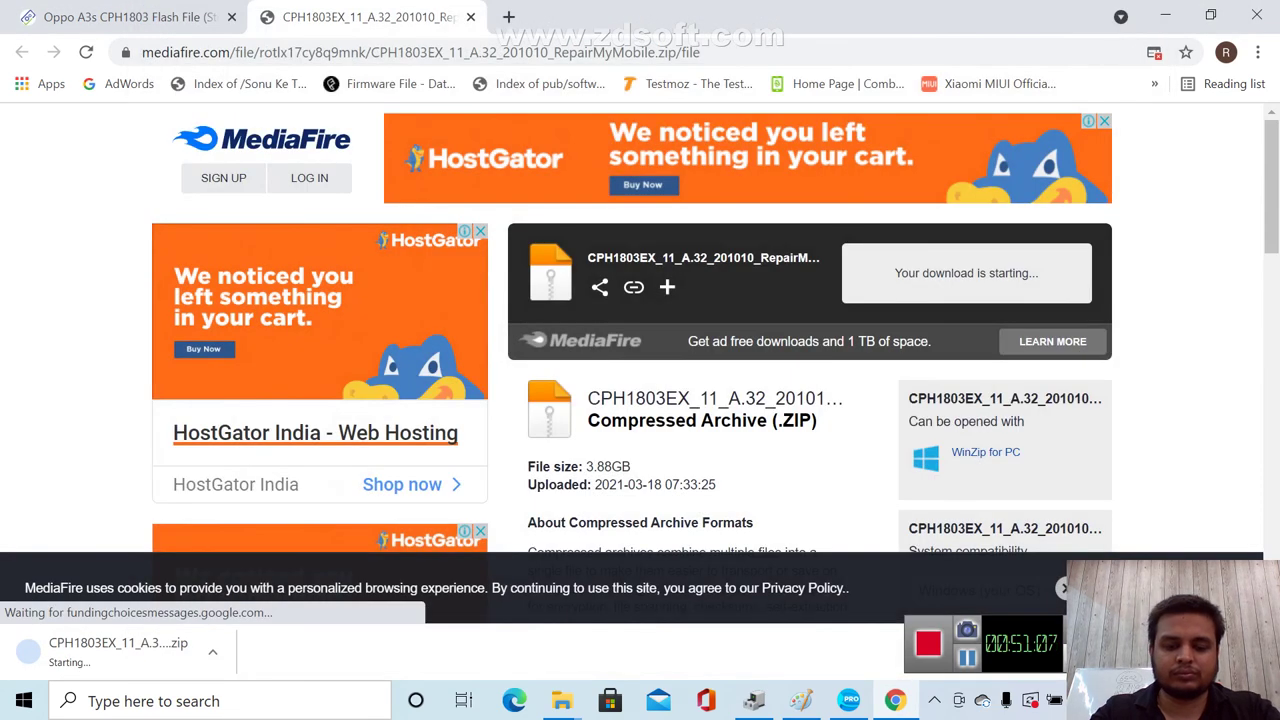
key("ctrl+j")
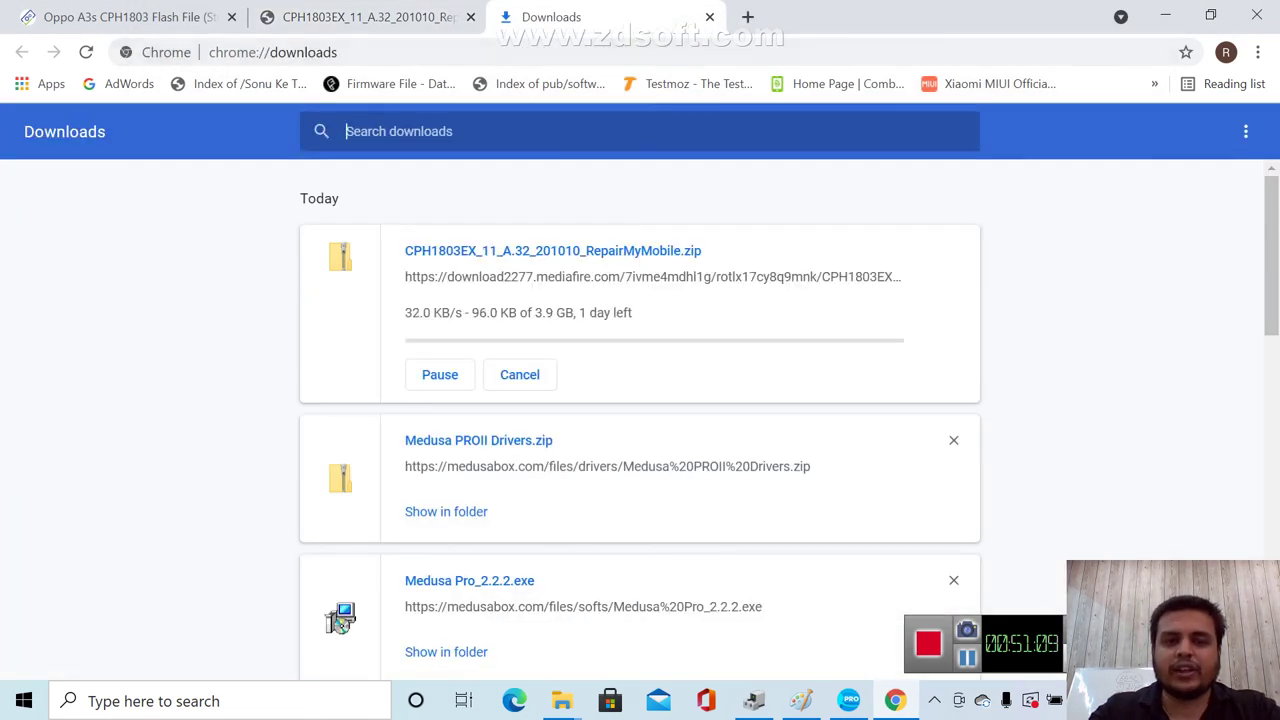
right_click(541, 279)
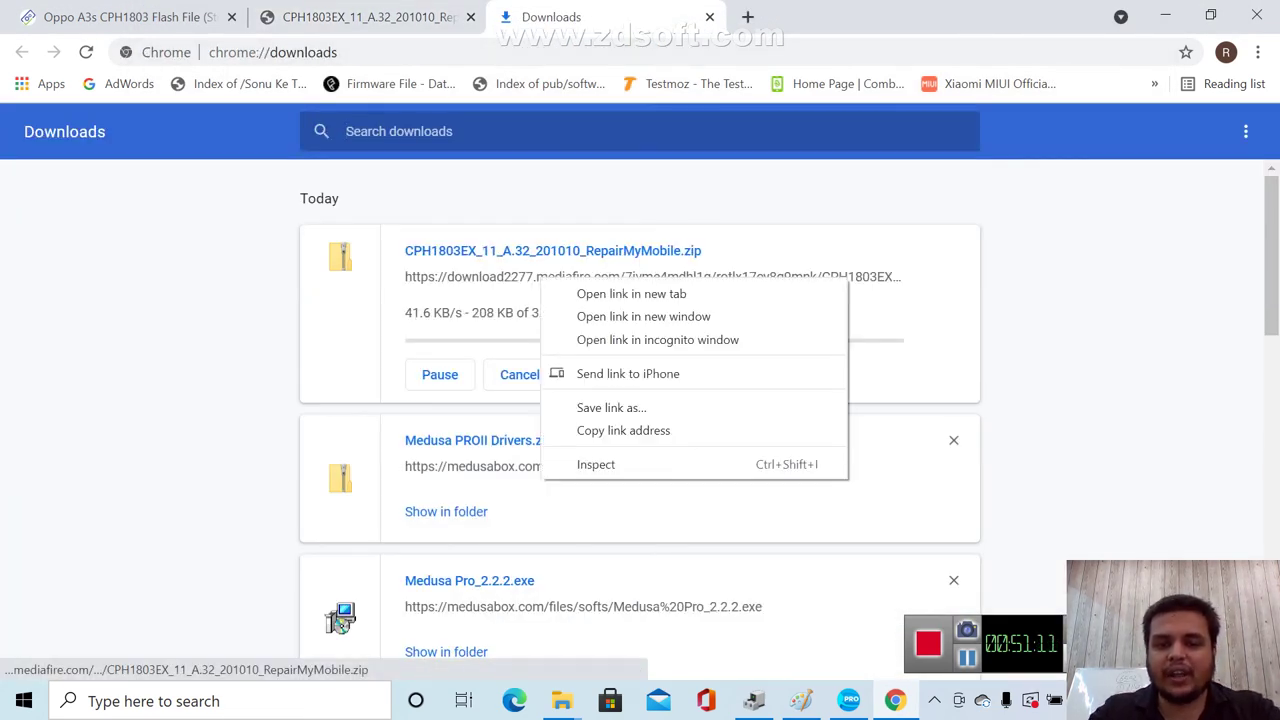
left_click(623, 430)
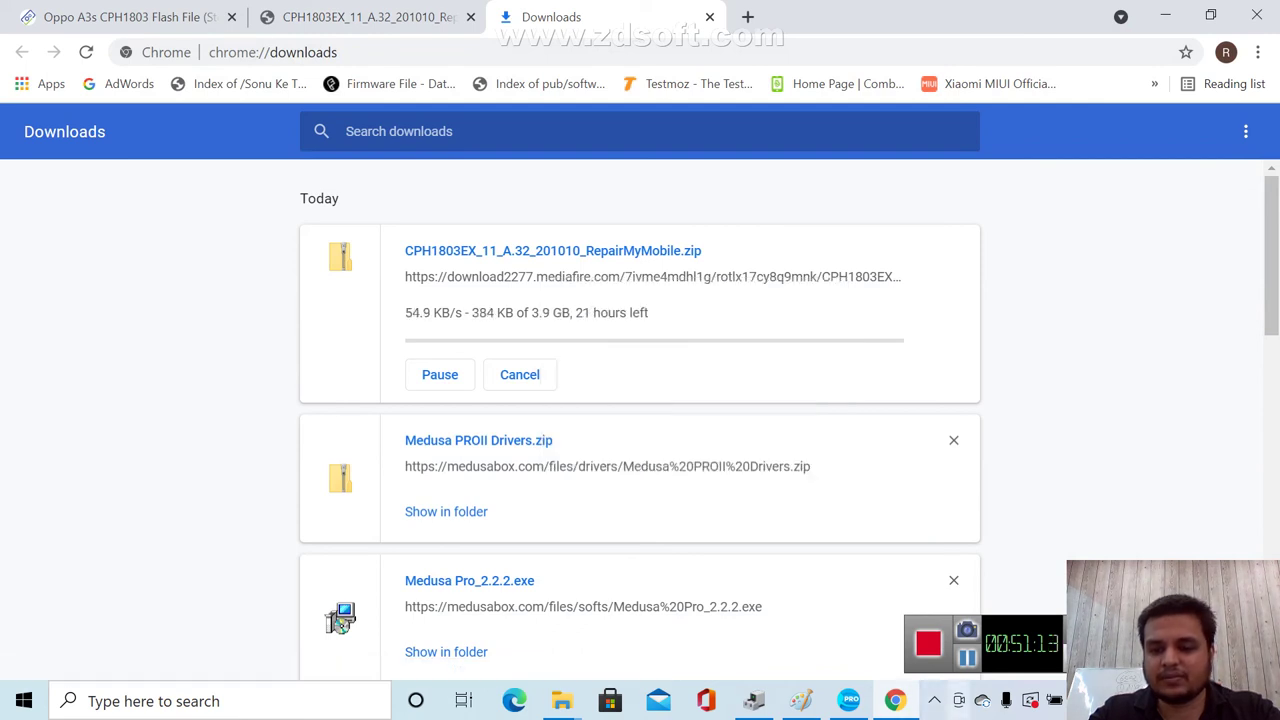
Search Windows for IDM, open the web results in Google Chrome, and download the Internet Download Manager installer from its official site
left_click(934, 700)
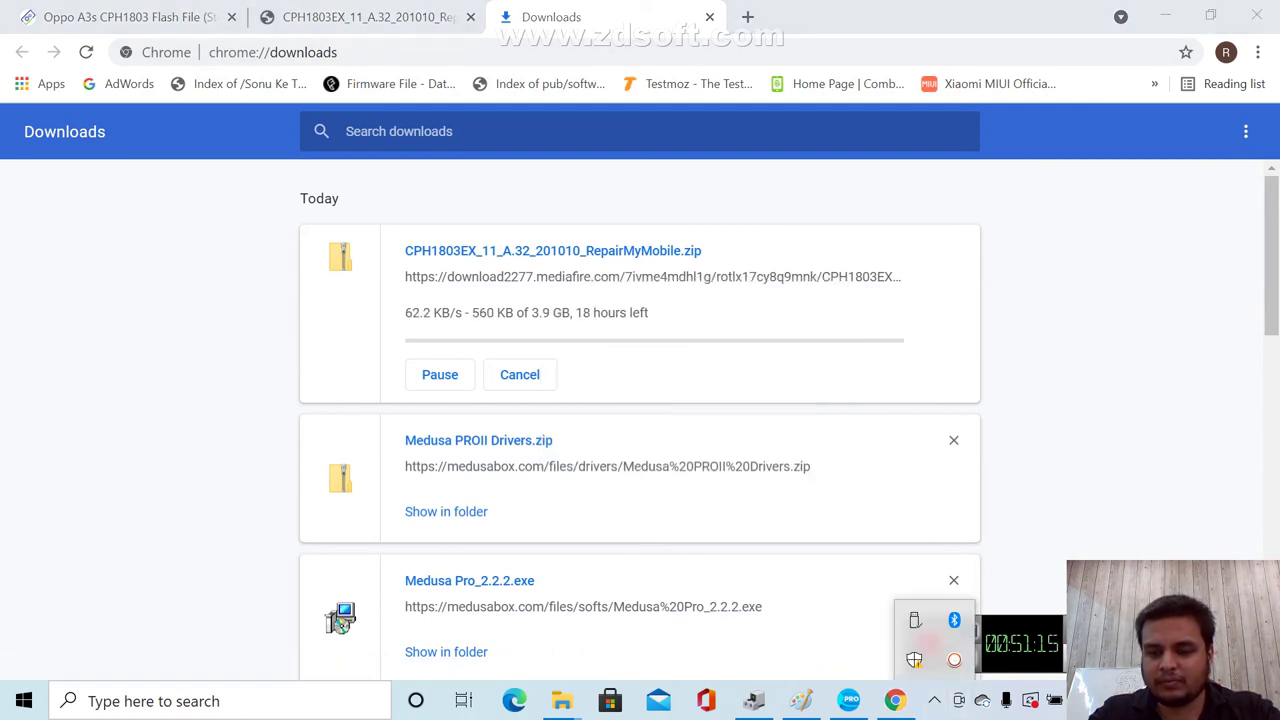
key("super")
type("IDM")
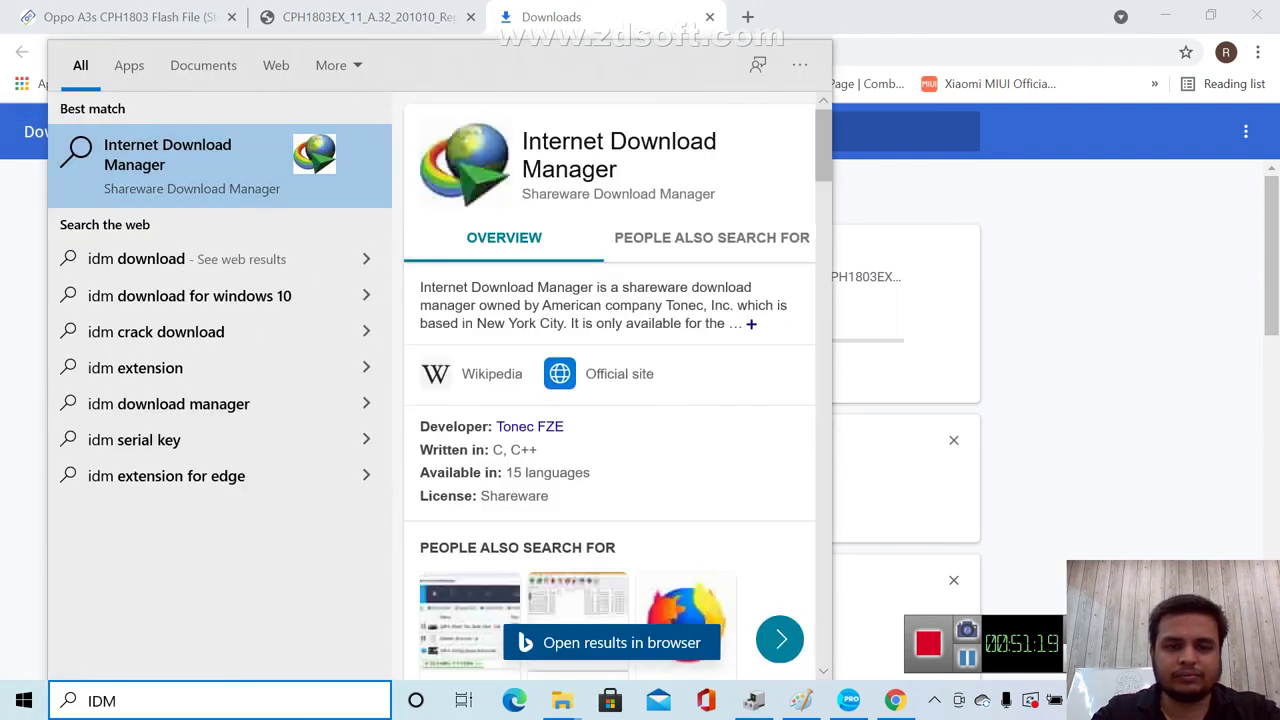
key("Return")
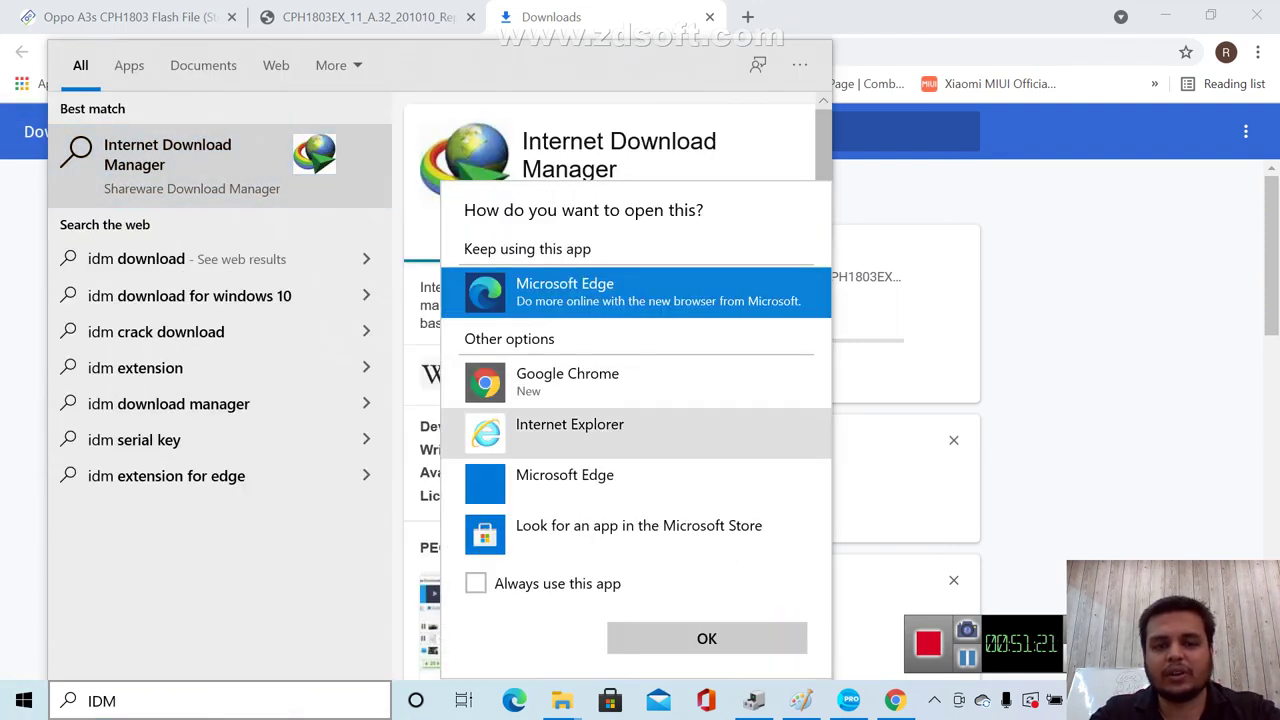
double_click(567, 382)
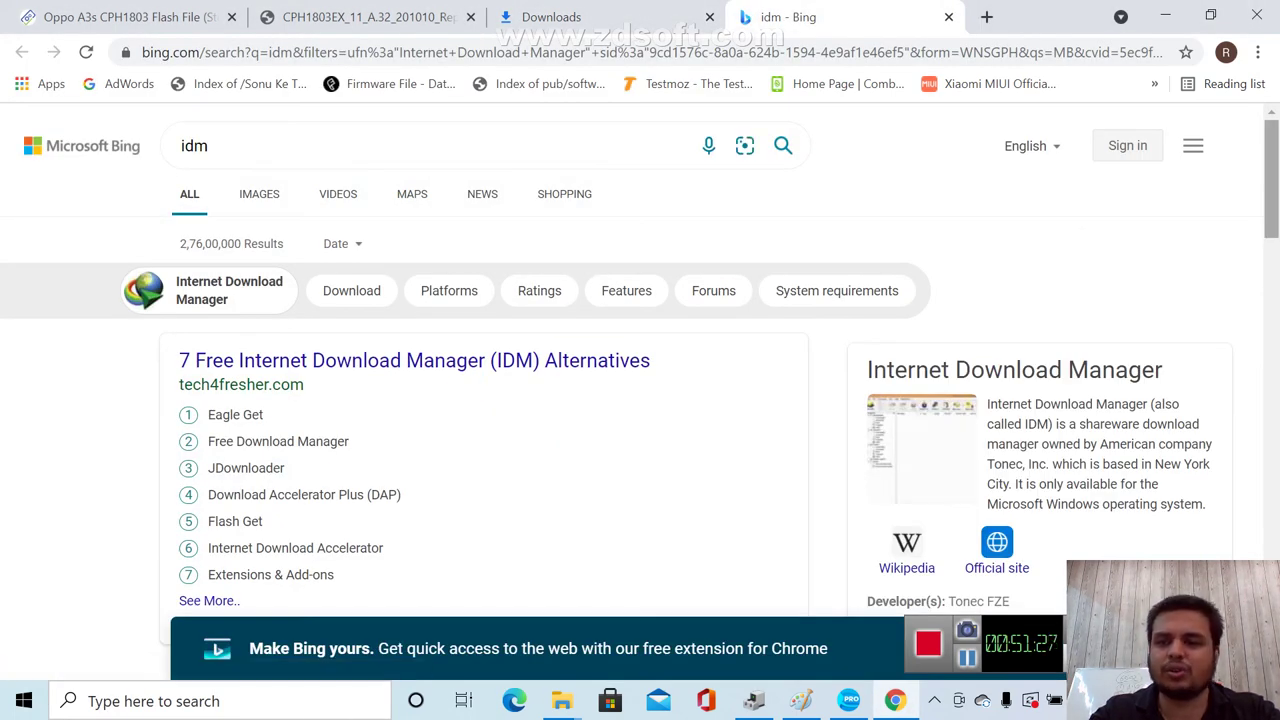
scroll(640, 400, "down", 4)
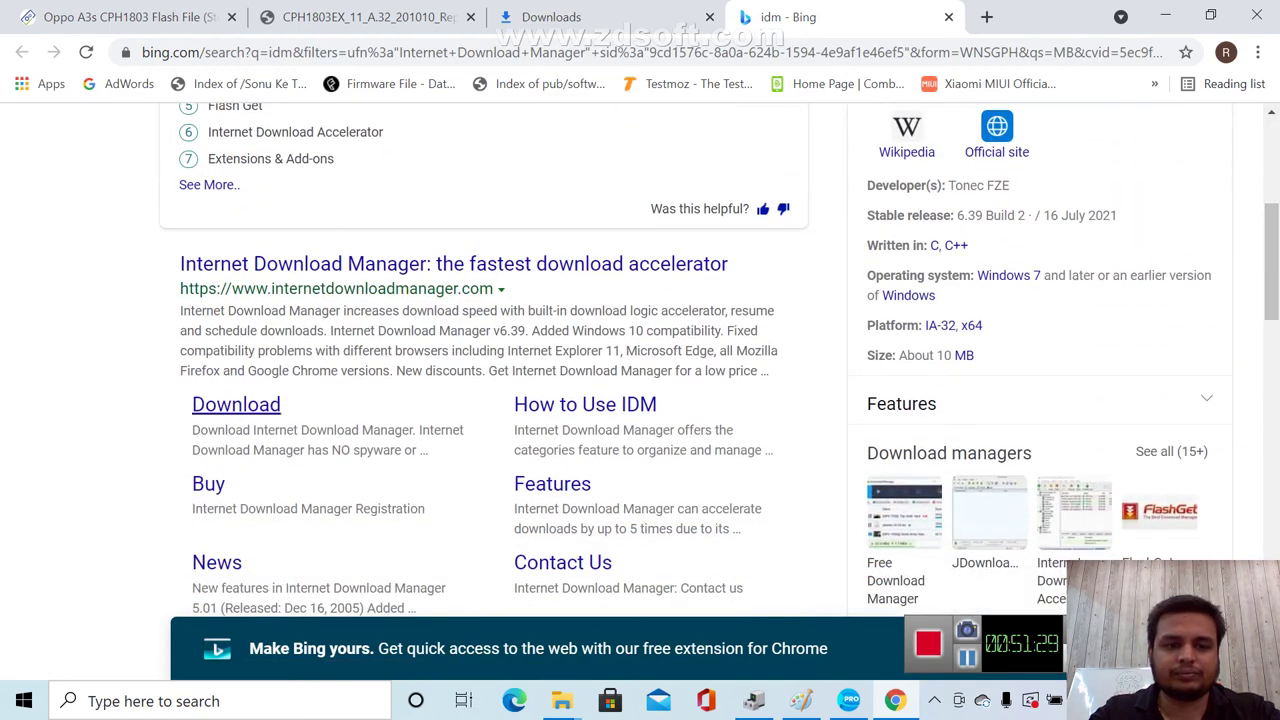
left_click(236, 404)
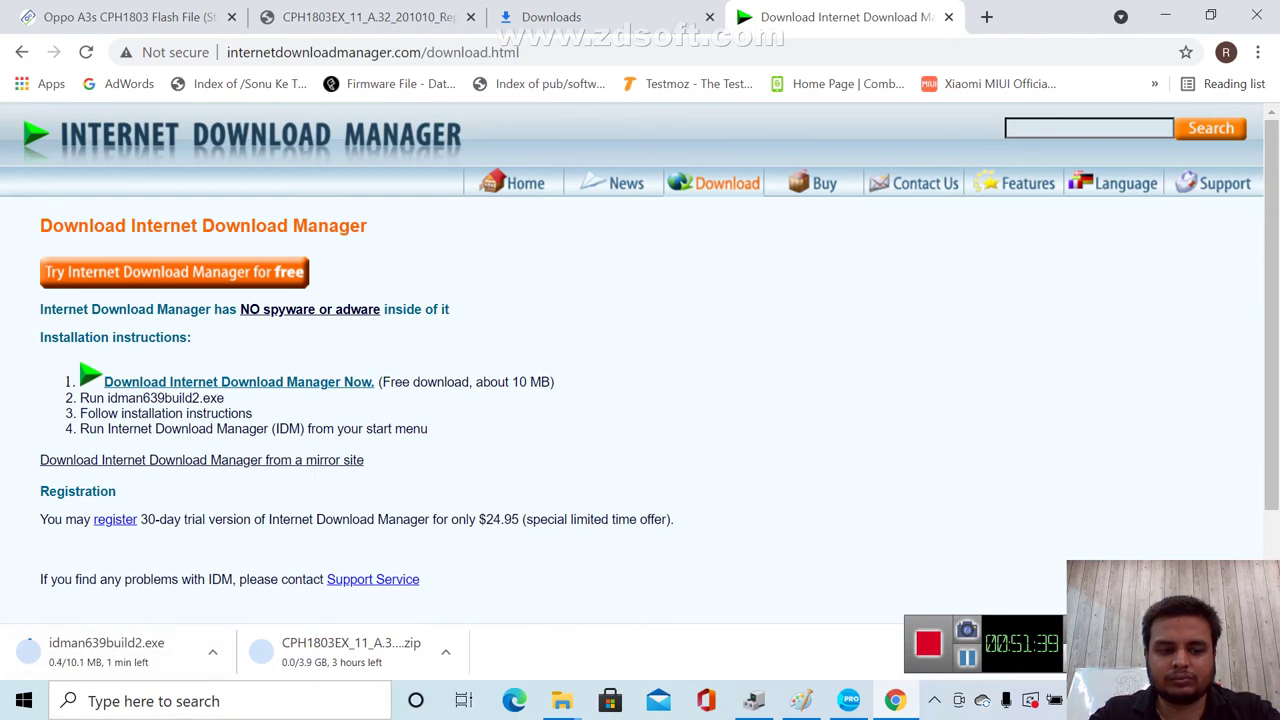
Run the downloaded idman639build2.exe, accept the license agreement, and complete the Internet Download Manager installation with its default settings
key("ctrl+j")
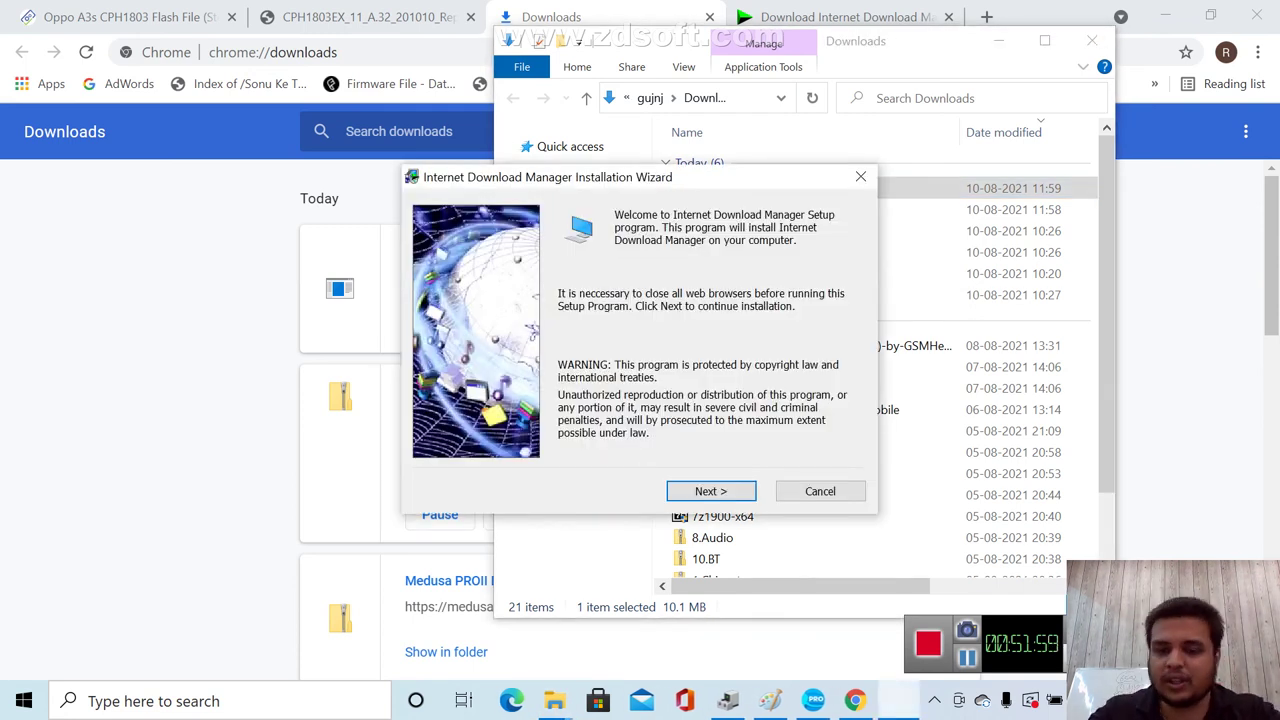
key("Return")
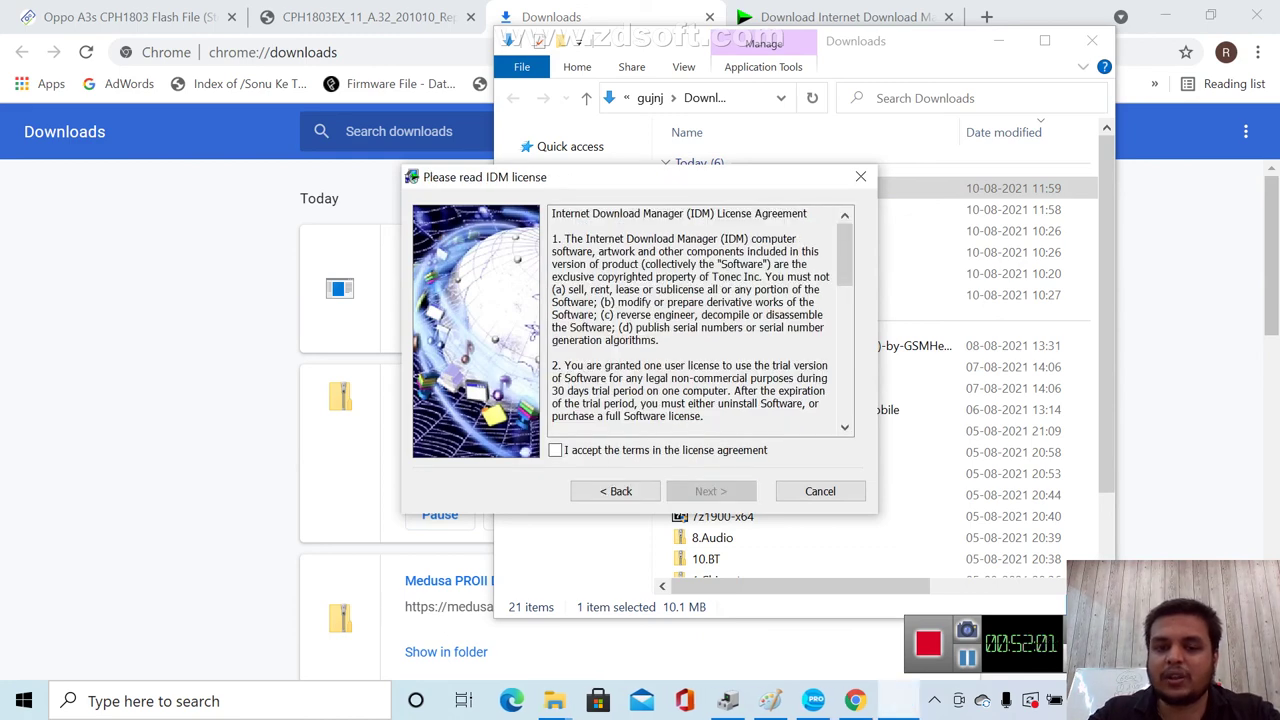
key("space")
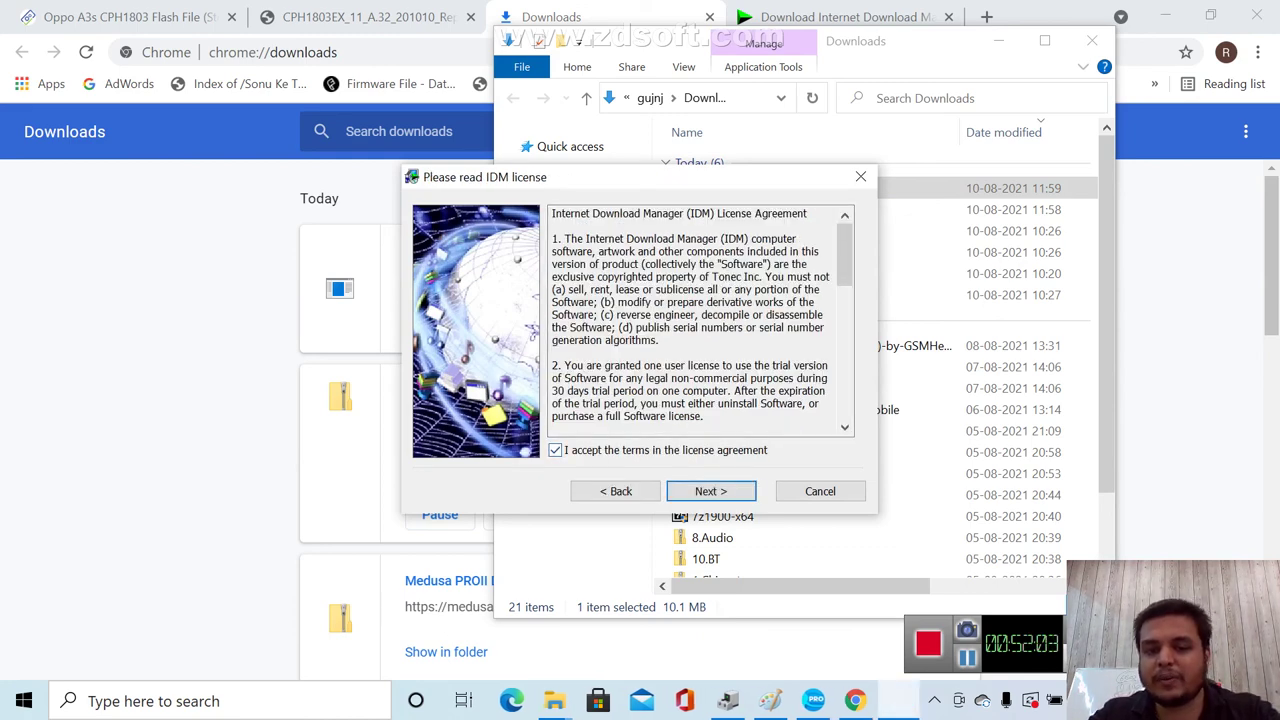
key("Return")
key("Return")
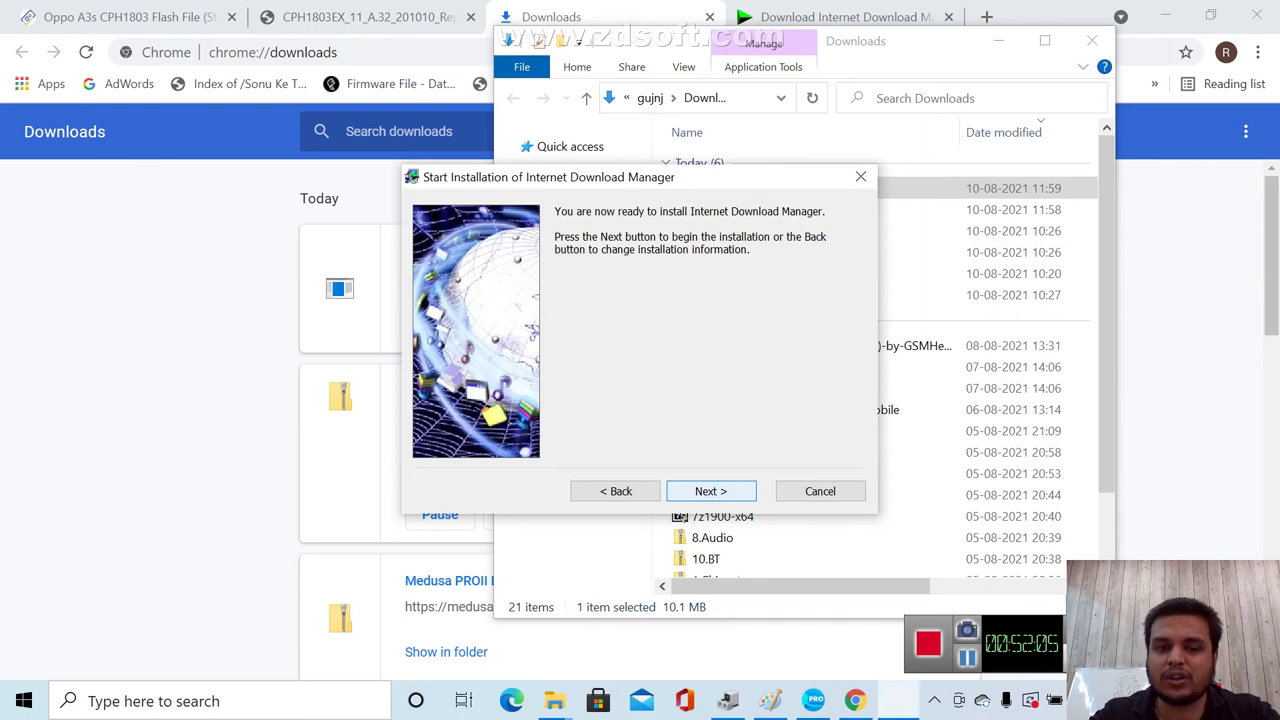
key("Return")
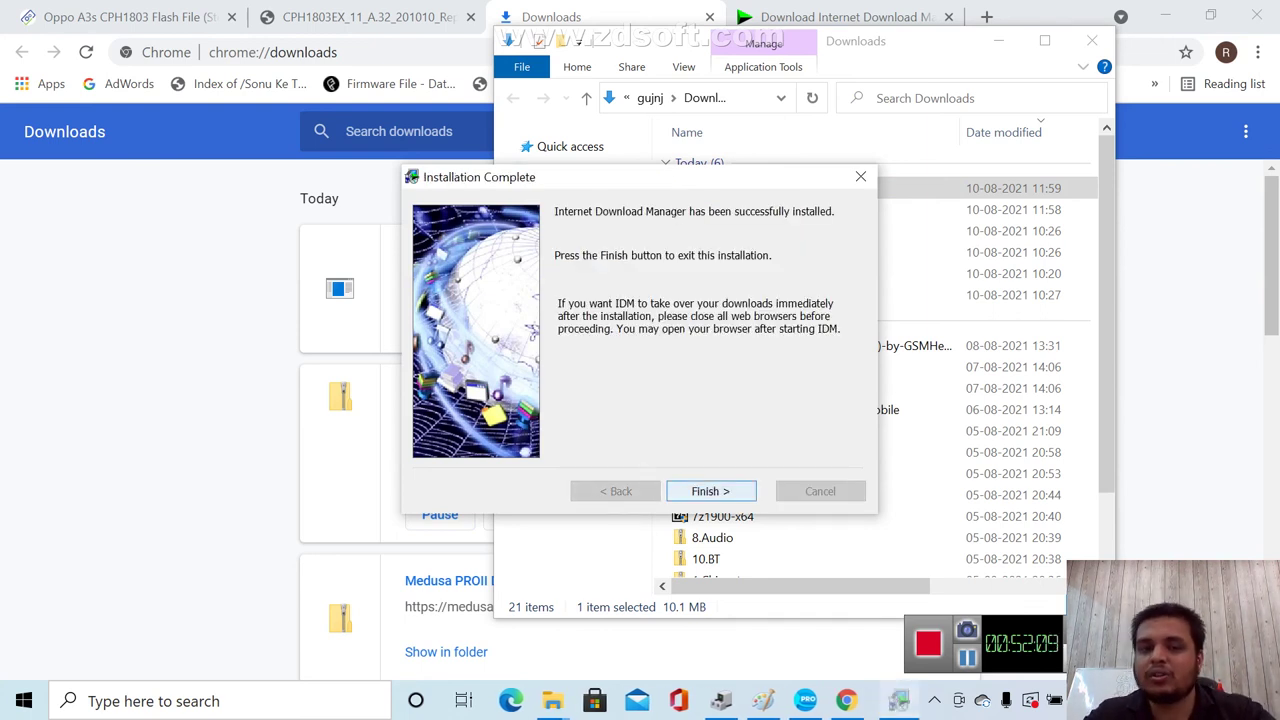
key("Return")
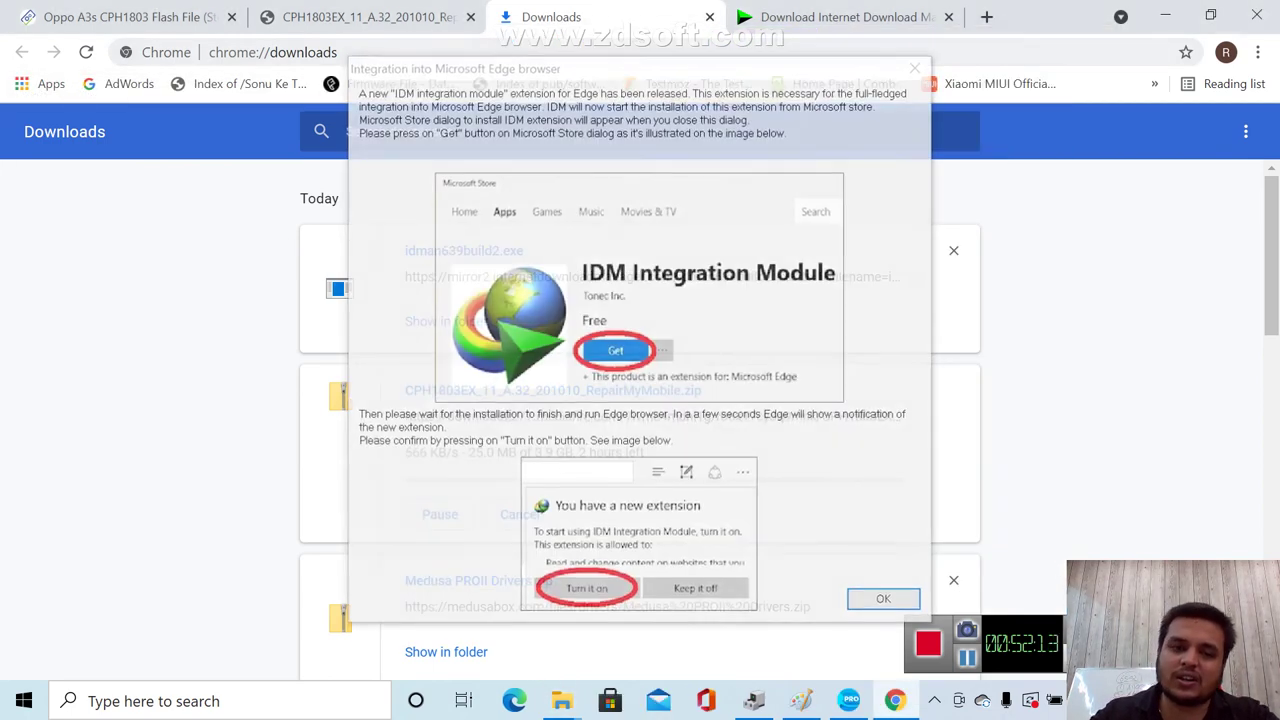
Dismiss the Edge integration notice, the Microsoft Store window, and the remaining browser integration instructions
key("Return")
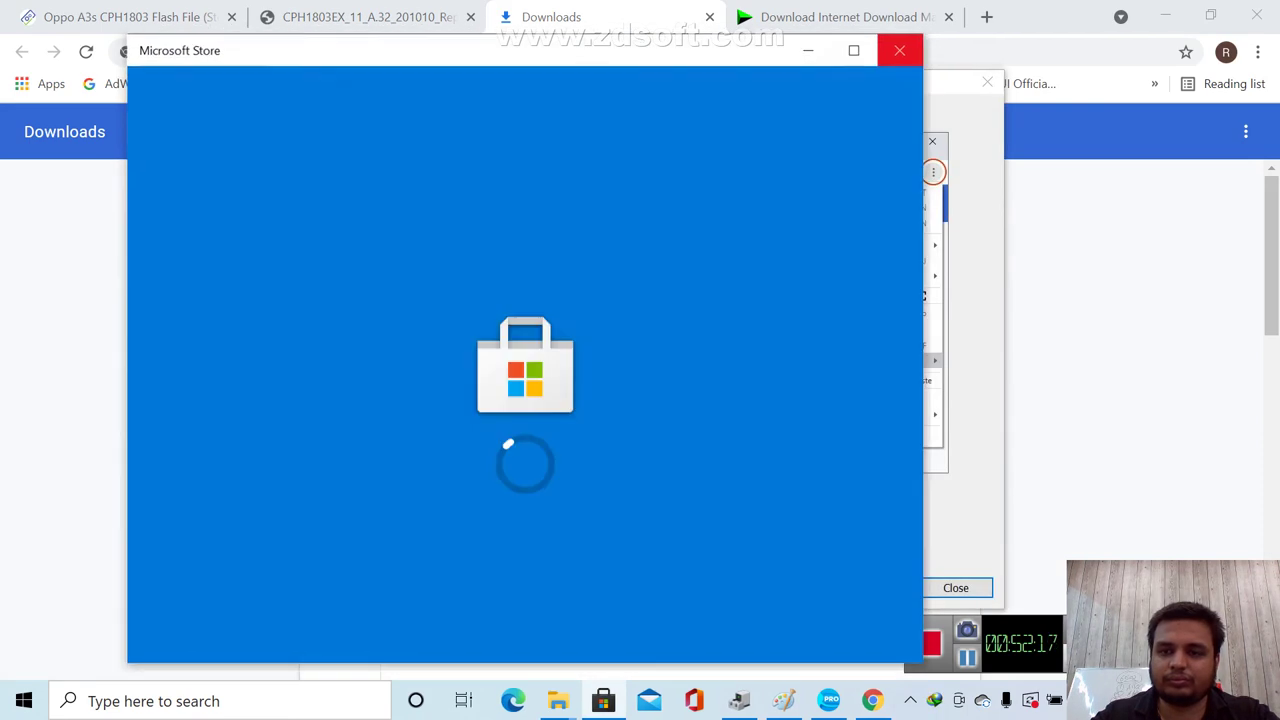
left_click(901, 49)
left_click(987, 82)
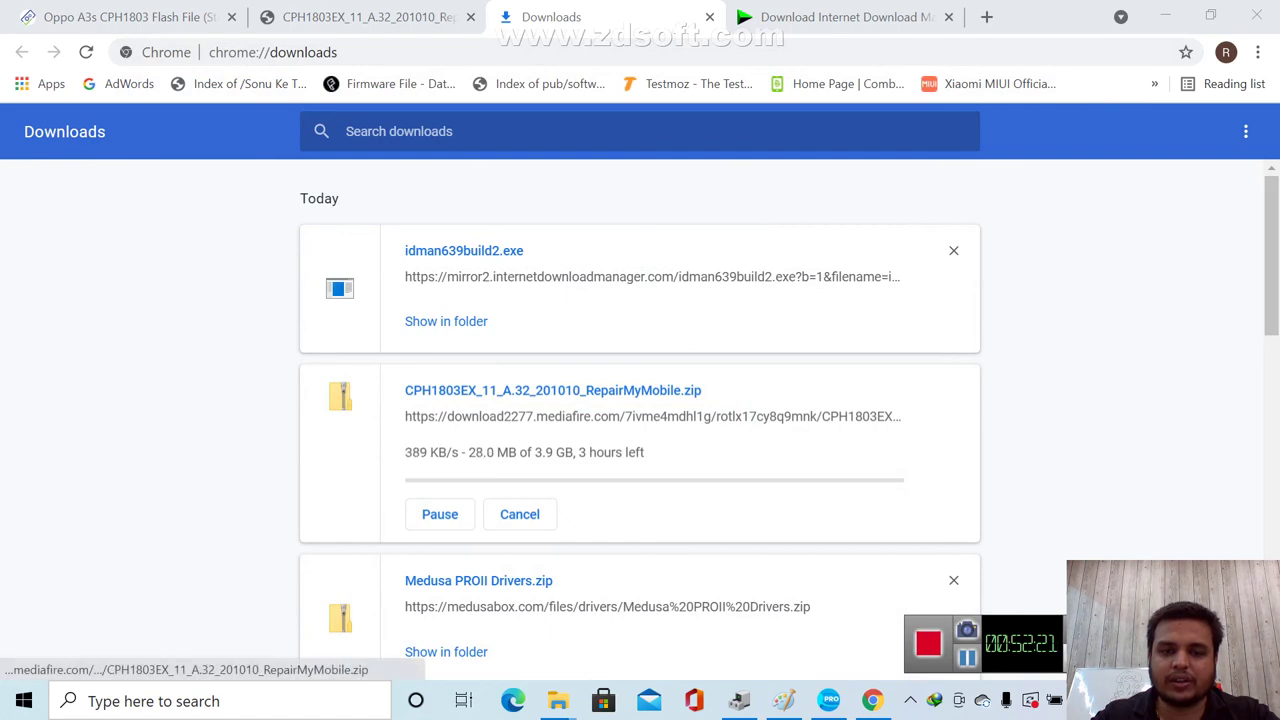
Copy the CPH1803EX_11_A.32_201010_RepairMyMobile.zip link address and start downloading it in Internet Download Manager under the Compressed category
right_click(523, 418)
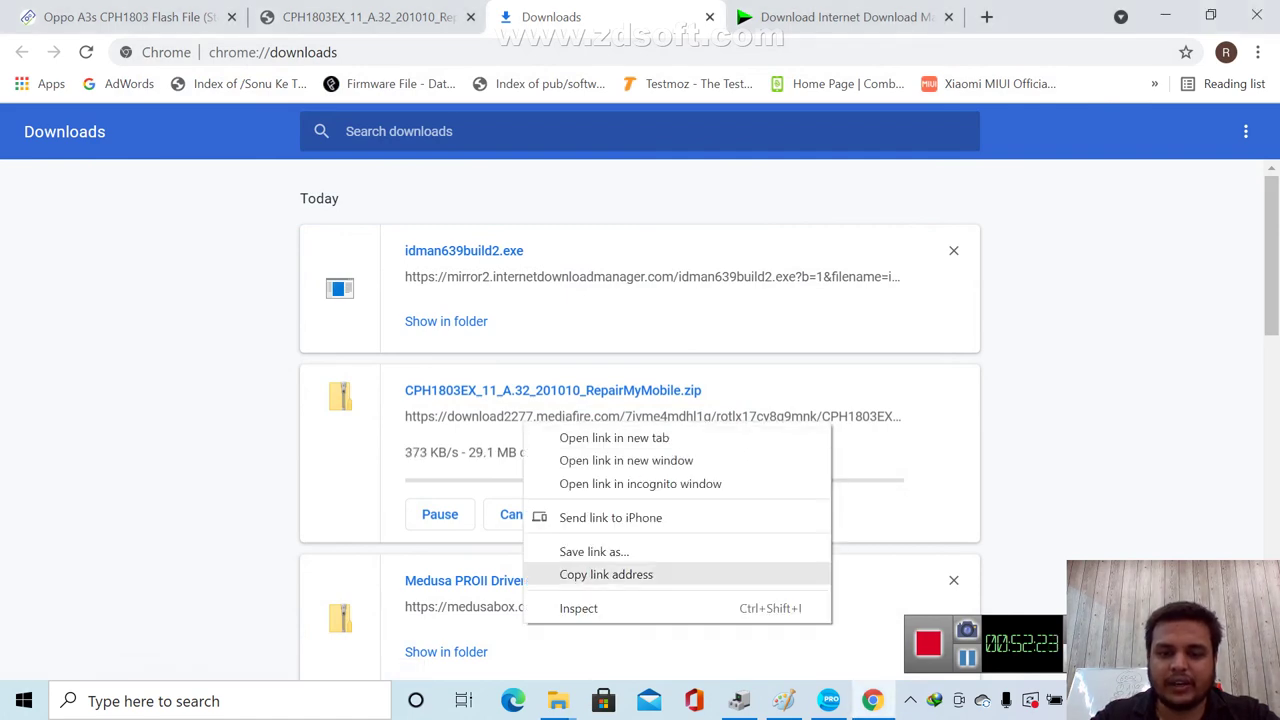
left_click(606, 574)
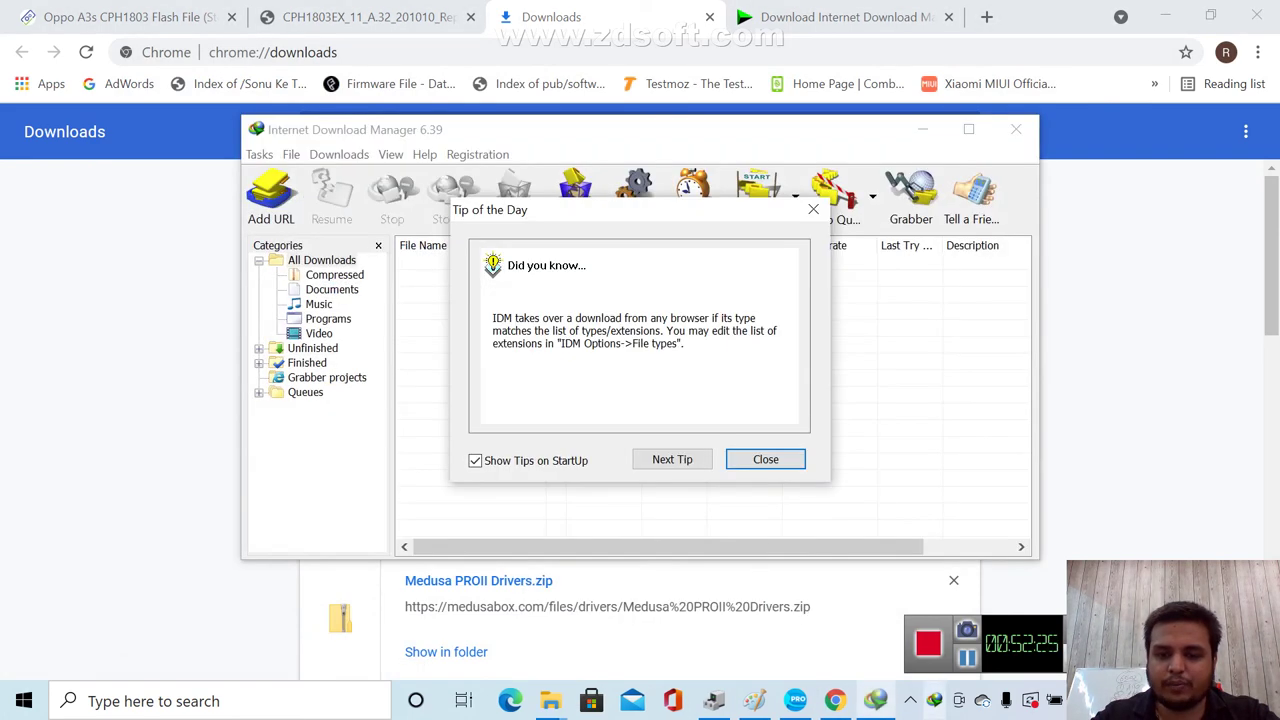
left_click(765, 459)
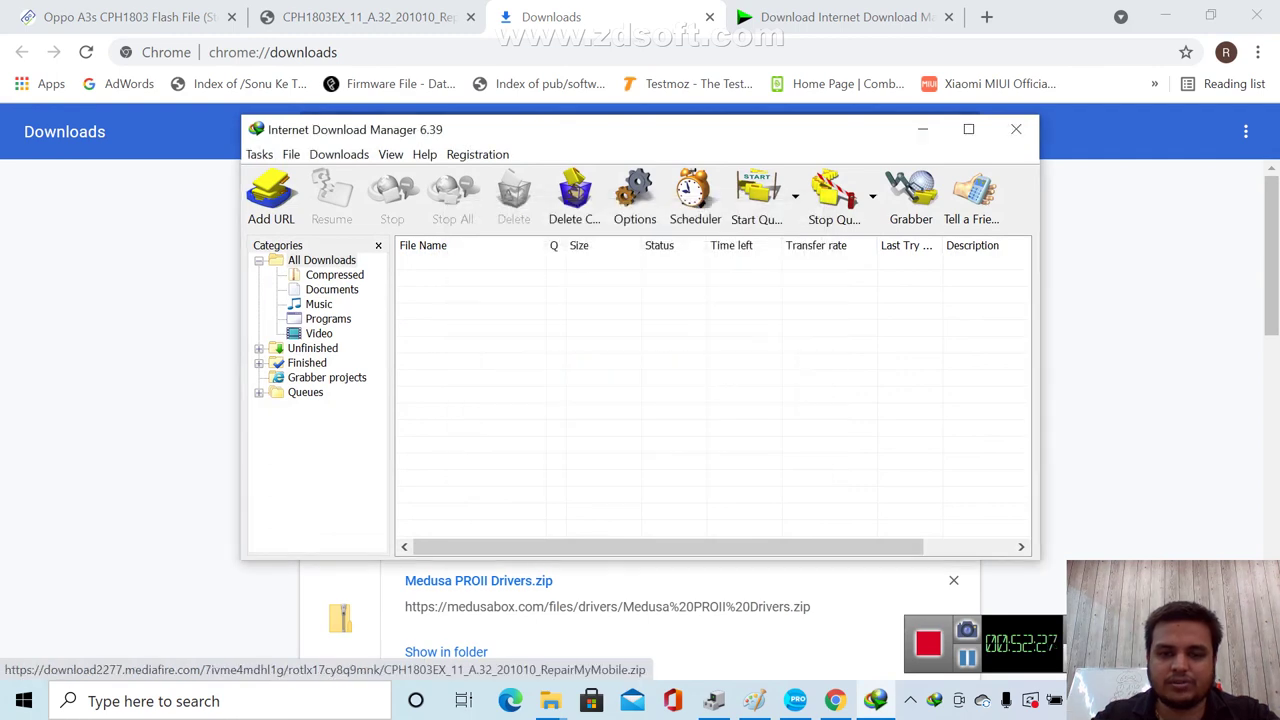
left_click(270, 195)
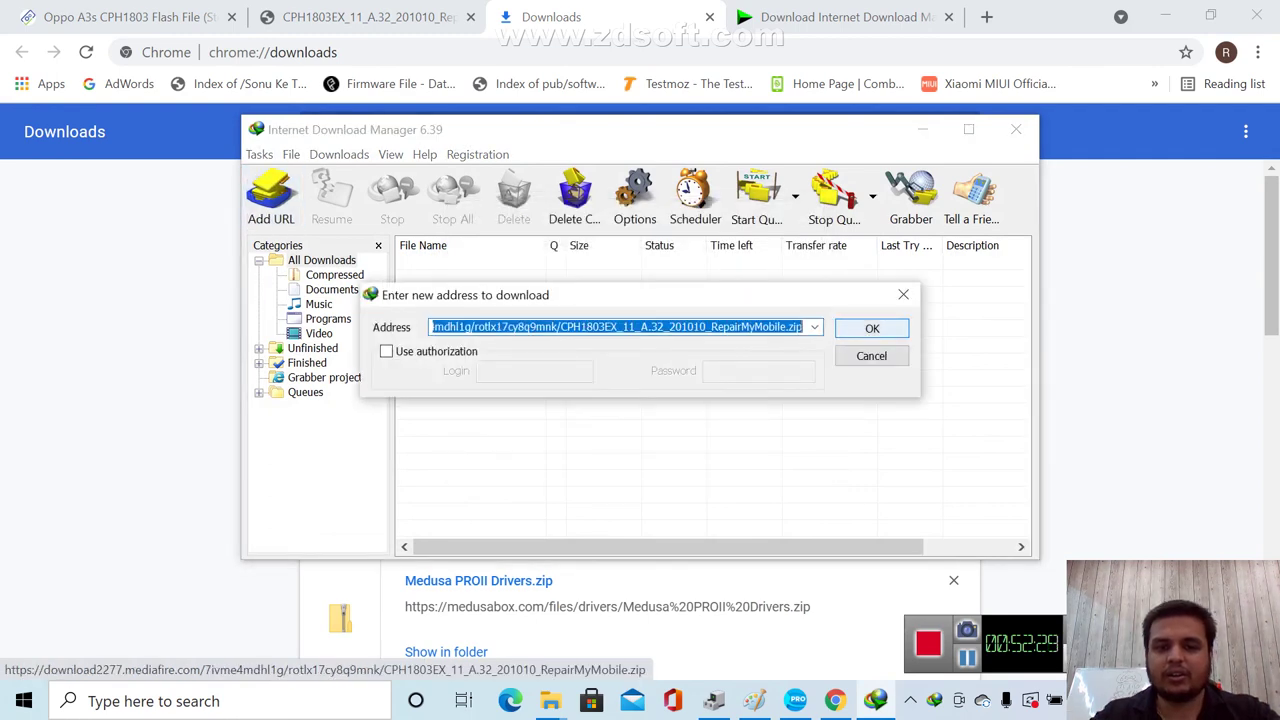
key("Return")
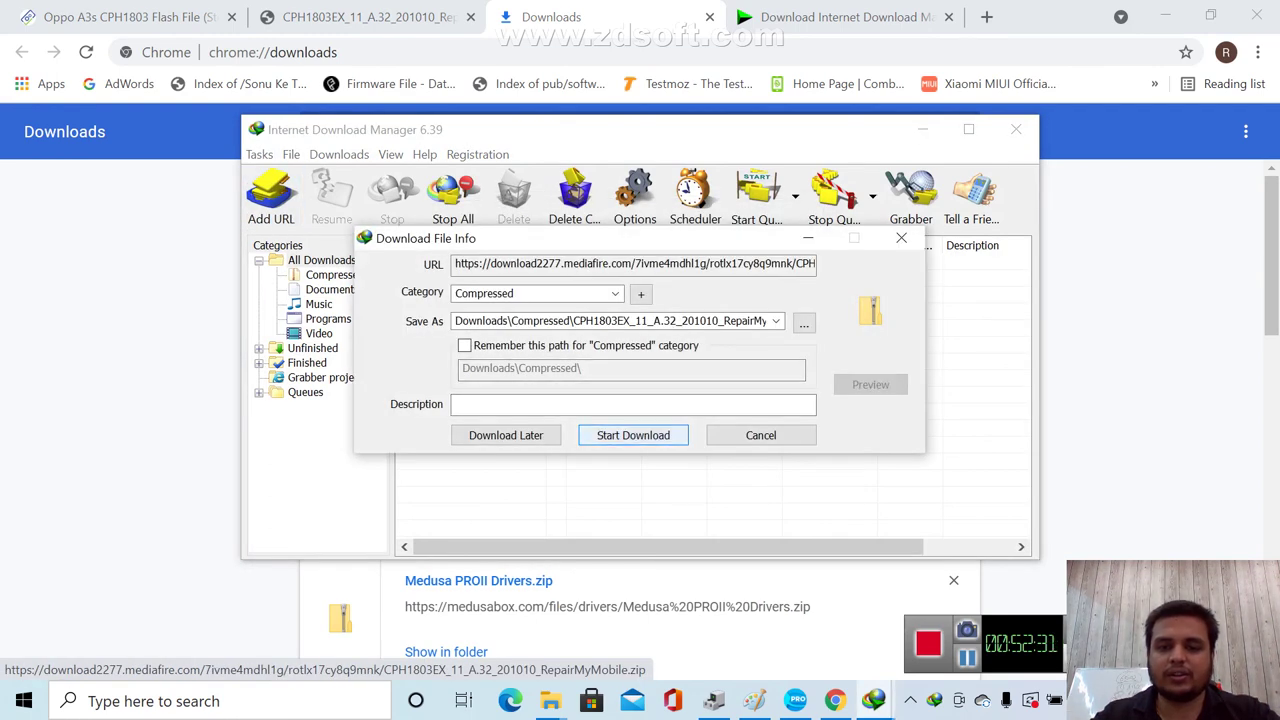
left_click(640, 435)
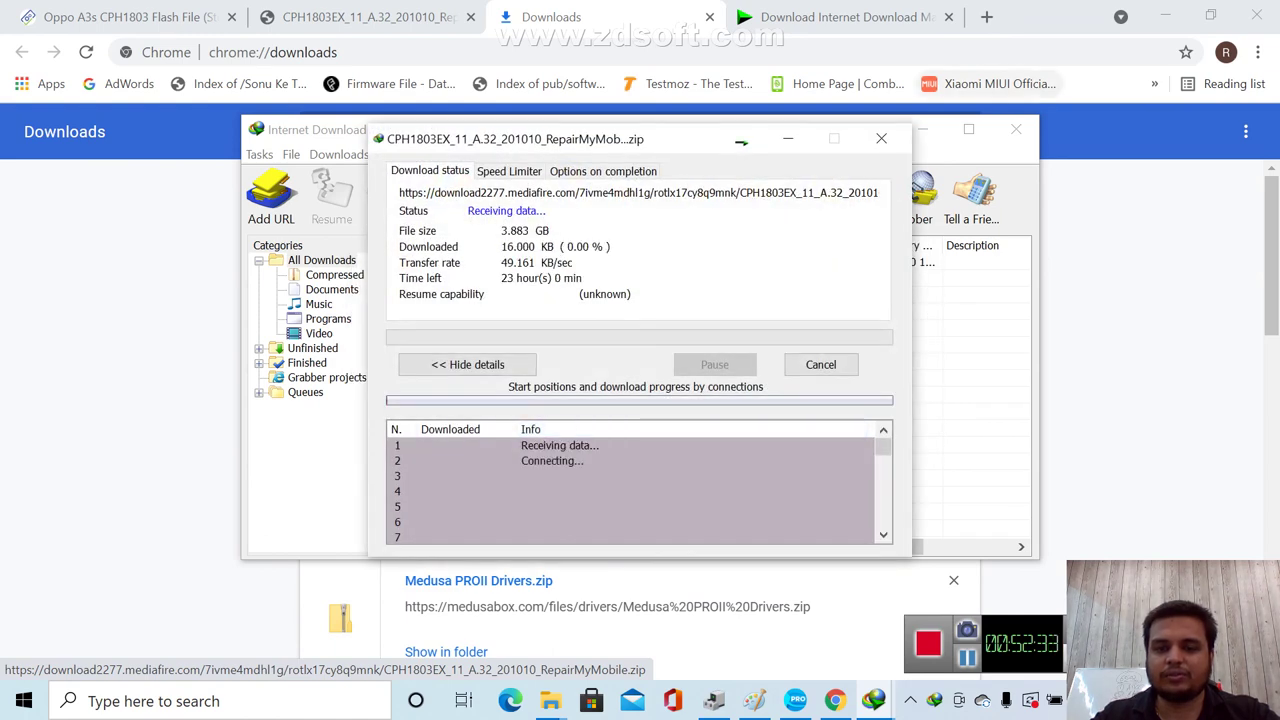
Pause Chrome's own download of the CPH1803EX zip and bring up the Internet Download Manager transfer window
left_click_drag(642, 145, 978, 132)
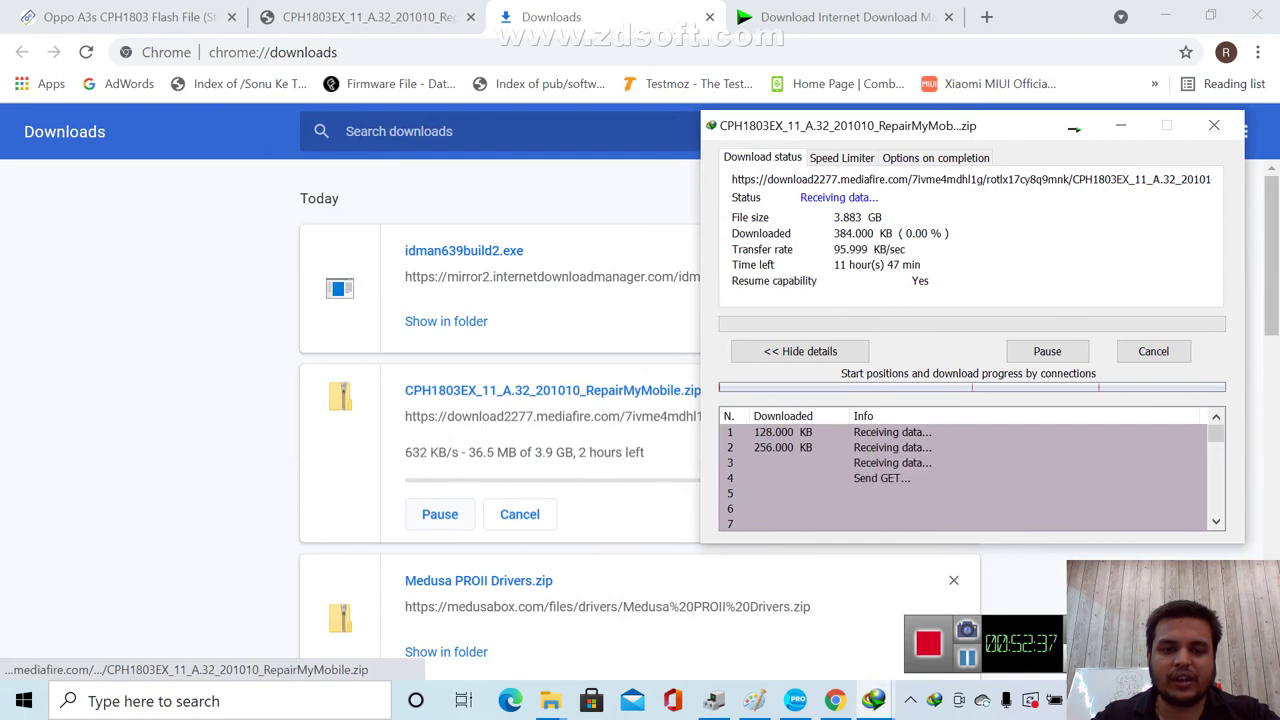
left_click(440, 514)
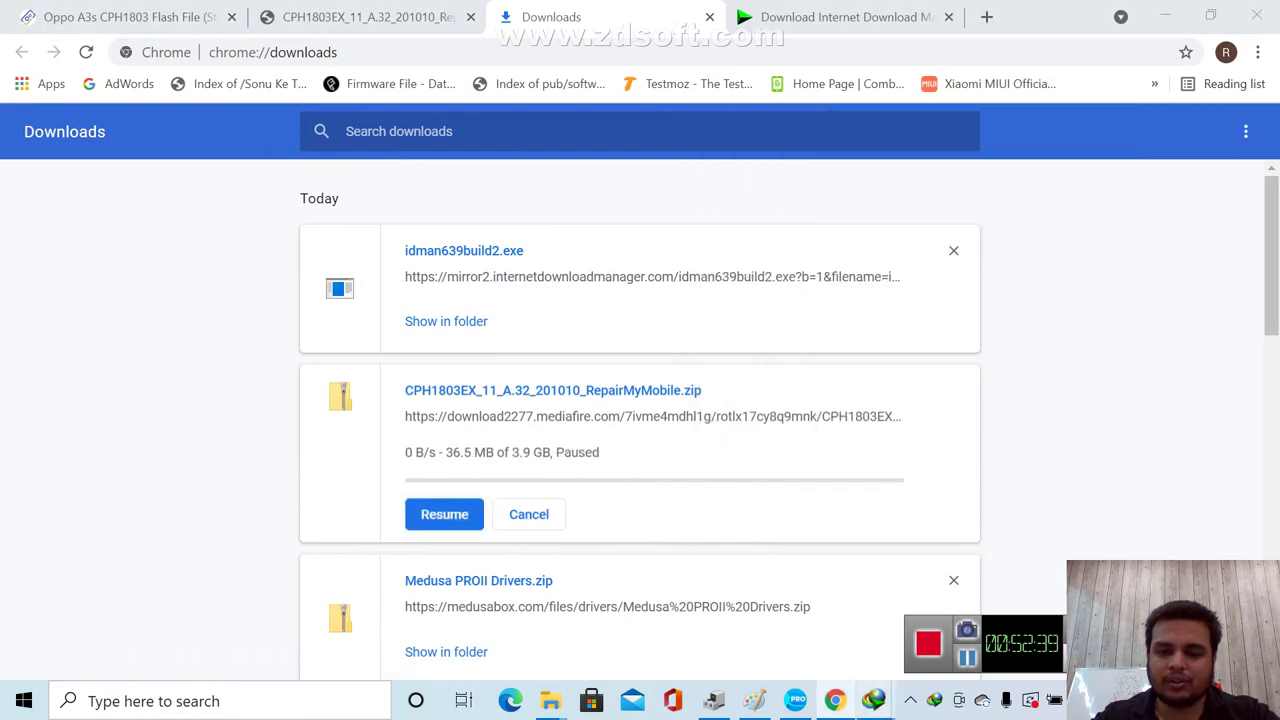
mouse_move(875, 700)
left_click(985, 610)
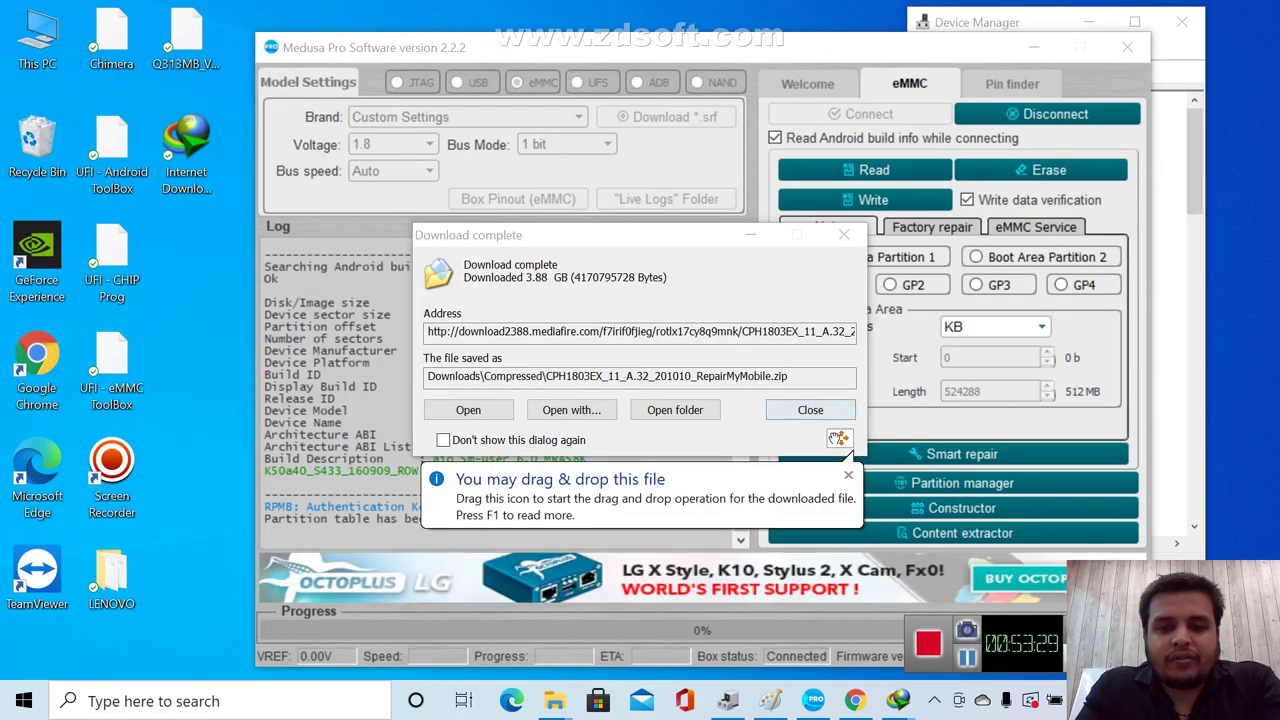
Open the completed download's folder and extract the zip with 7-Zip into a CPH1803EX_11_A.32_201010_RepairMyMobile subfolder
left_click(675, 410)
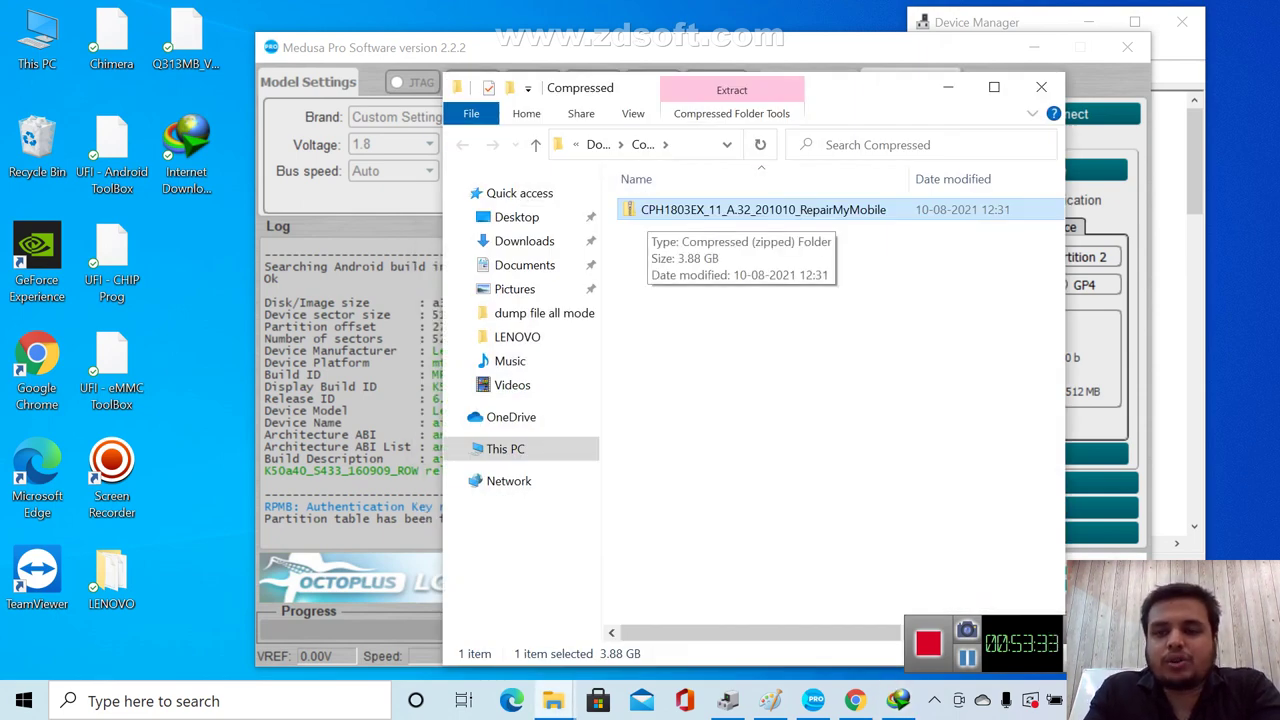
right_click(648, 211)
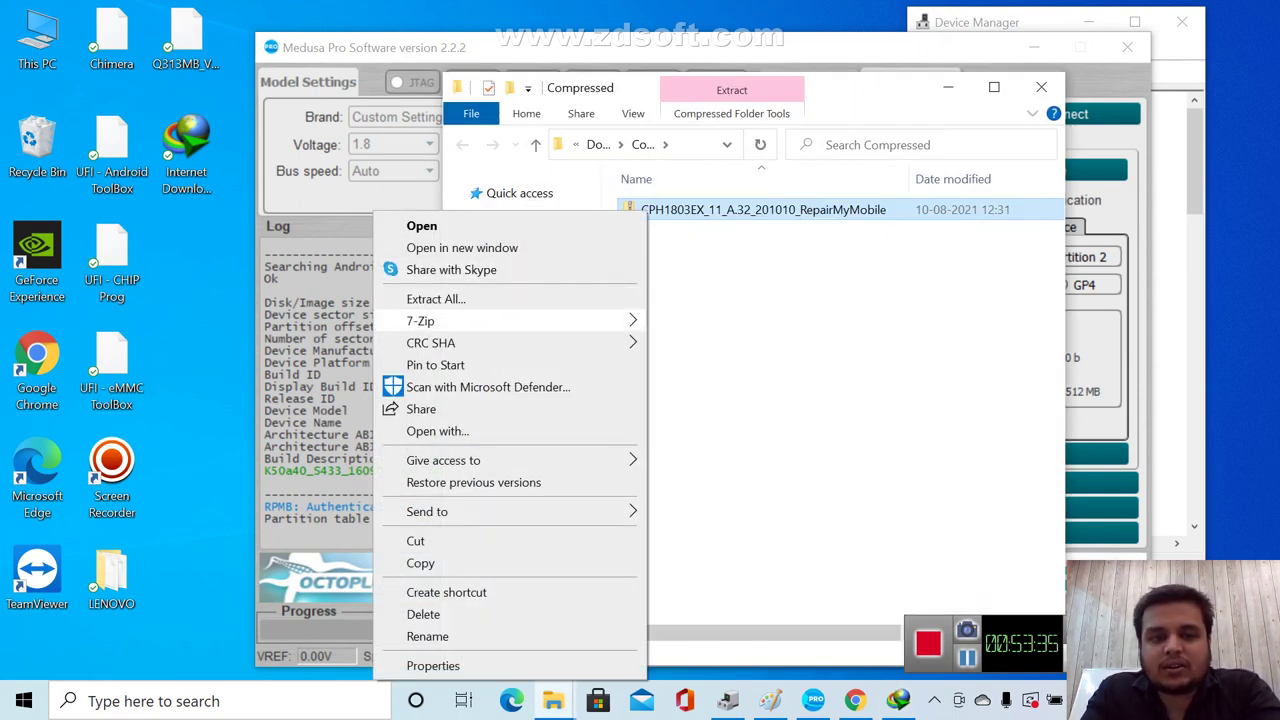
mouse_move(430, 321)
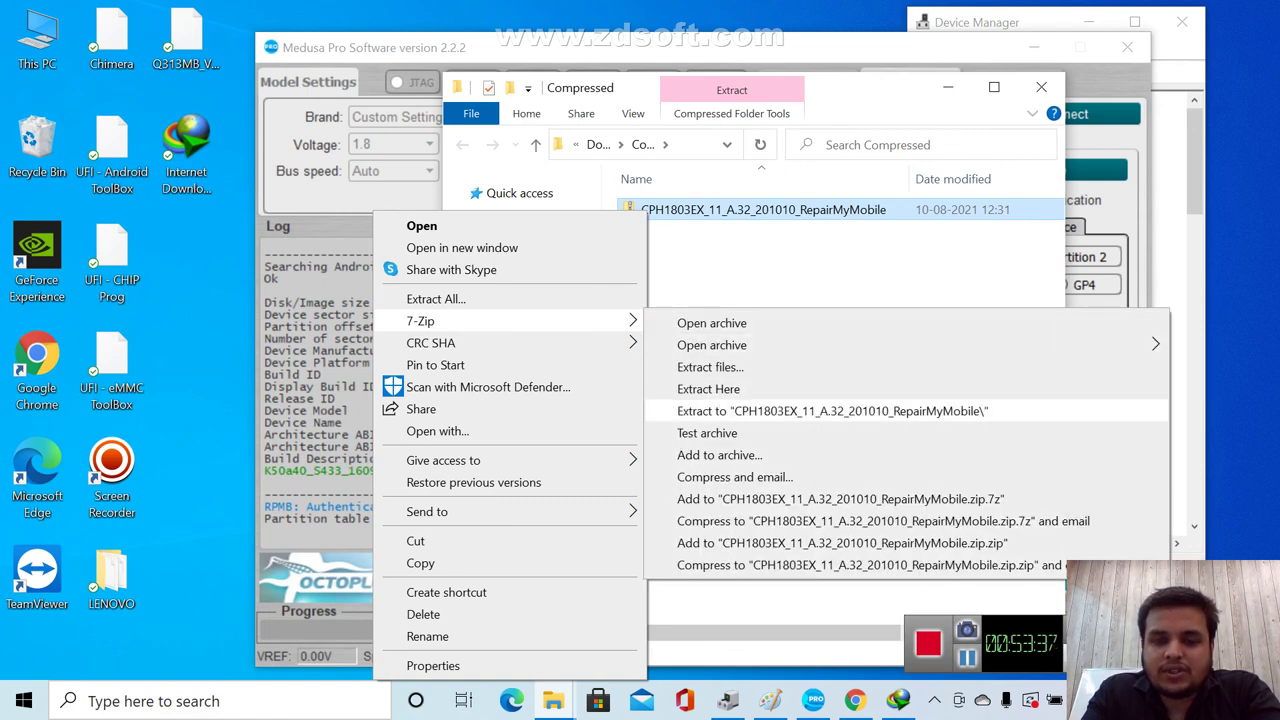
left_click(760, 411)
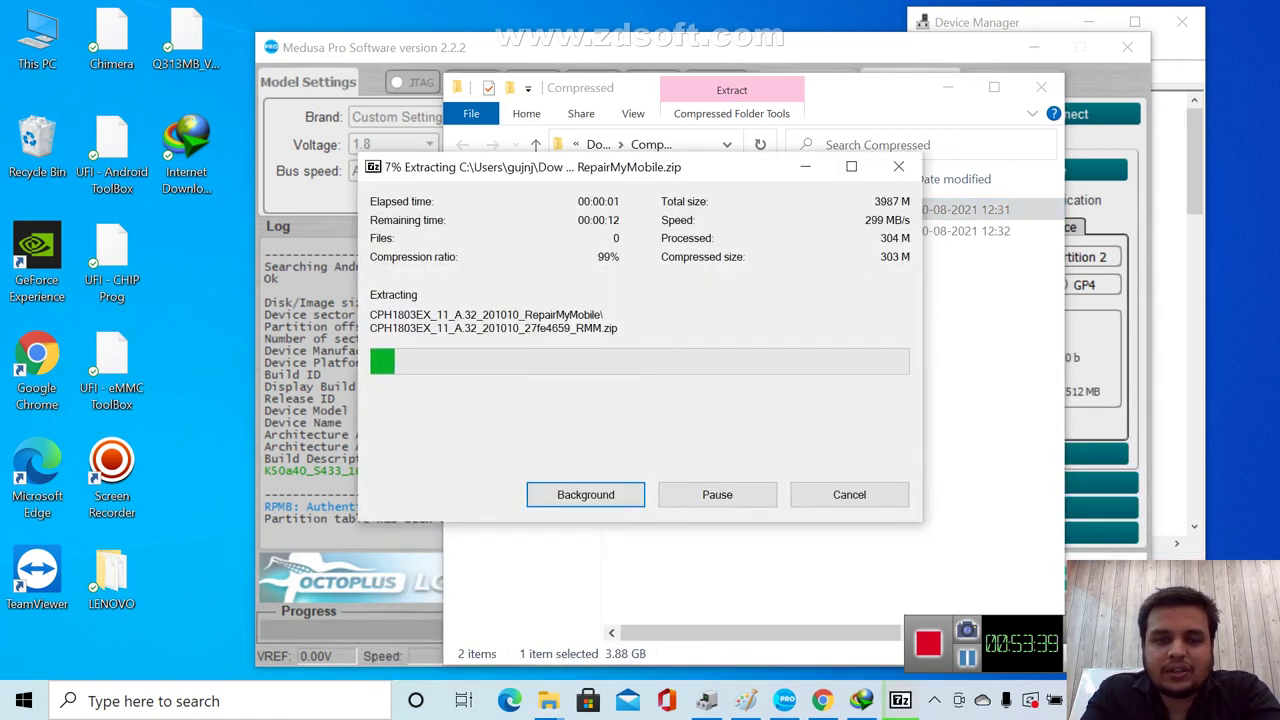
left_click_drag(693, 175, 415, 146)
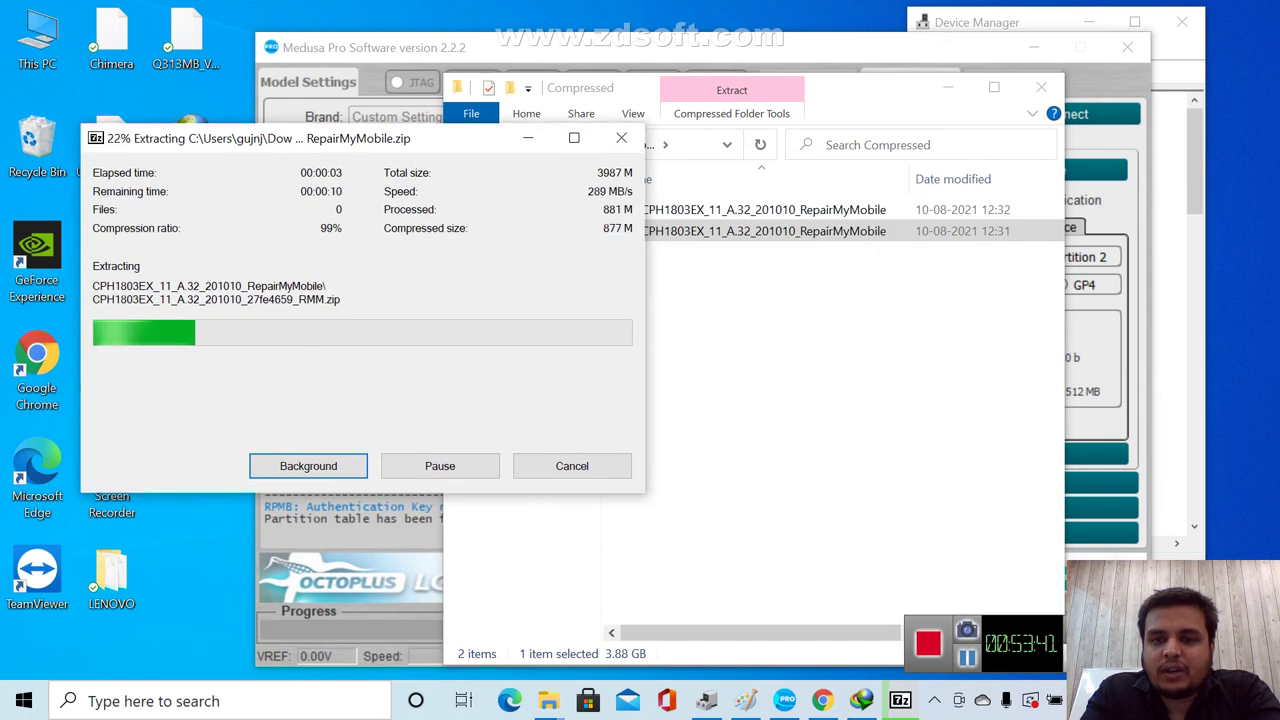
Open the extracted CPH1803EX_11_A.32_201010_RepairMyMobile folder in File Explorer and maximize its window
key("alt+Tab")
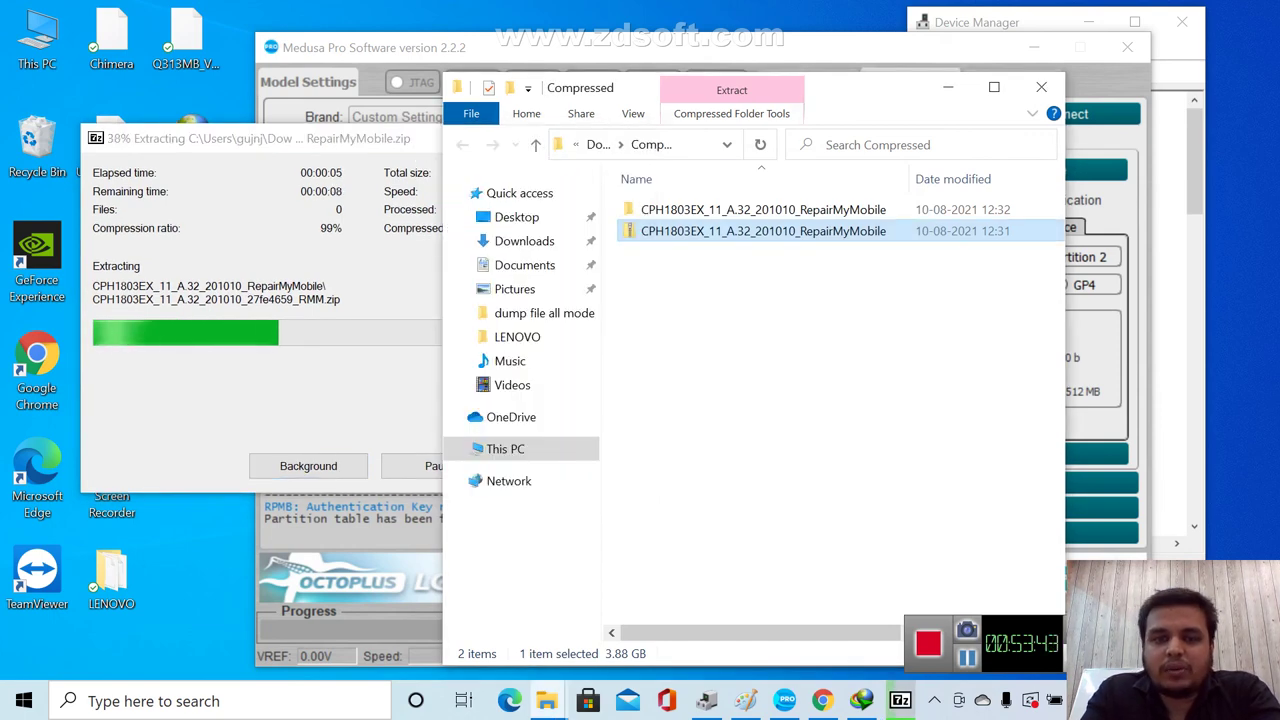
left_click(763, 209)
key("Return")
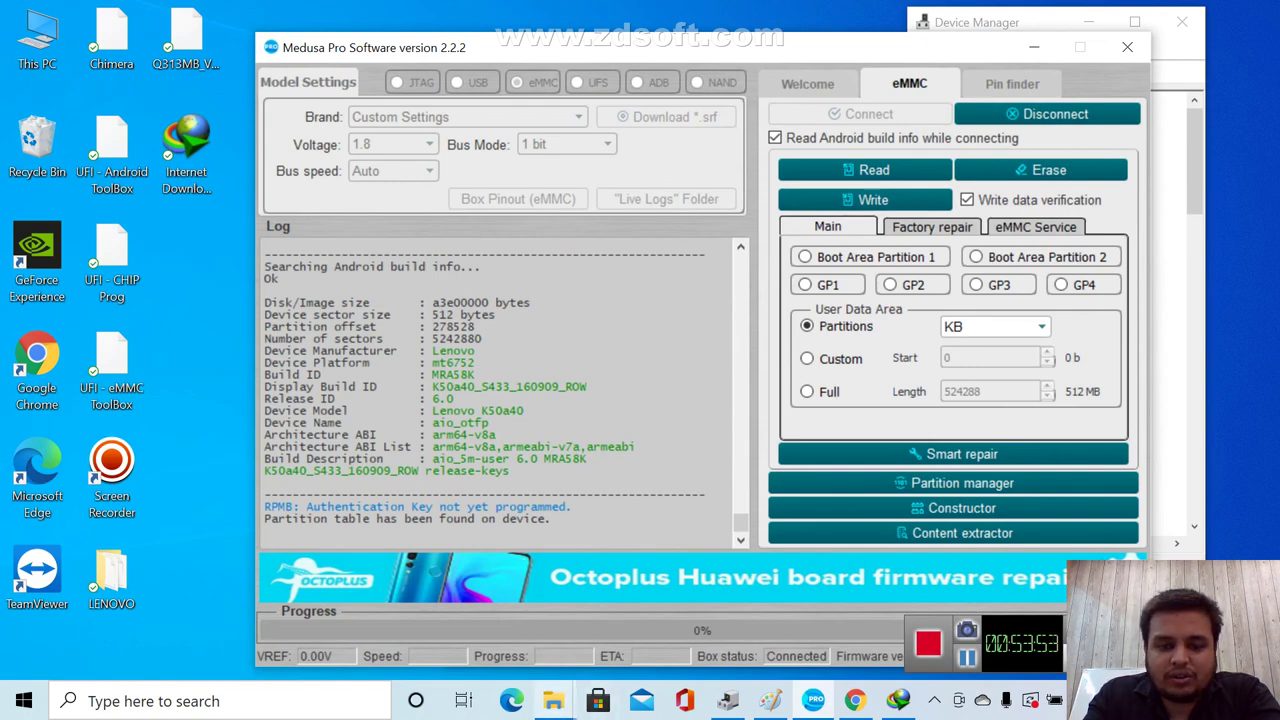
left_click(553, 700)
left_click(855, 615)
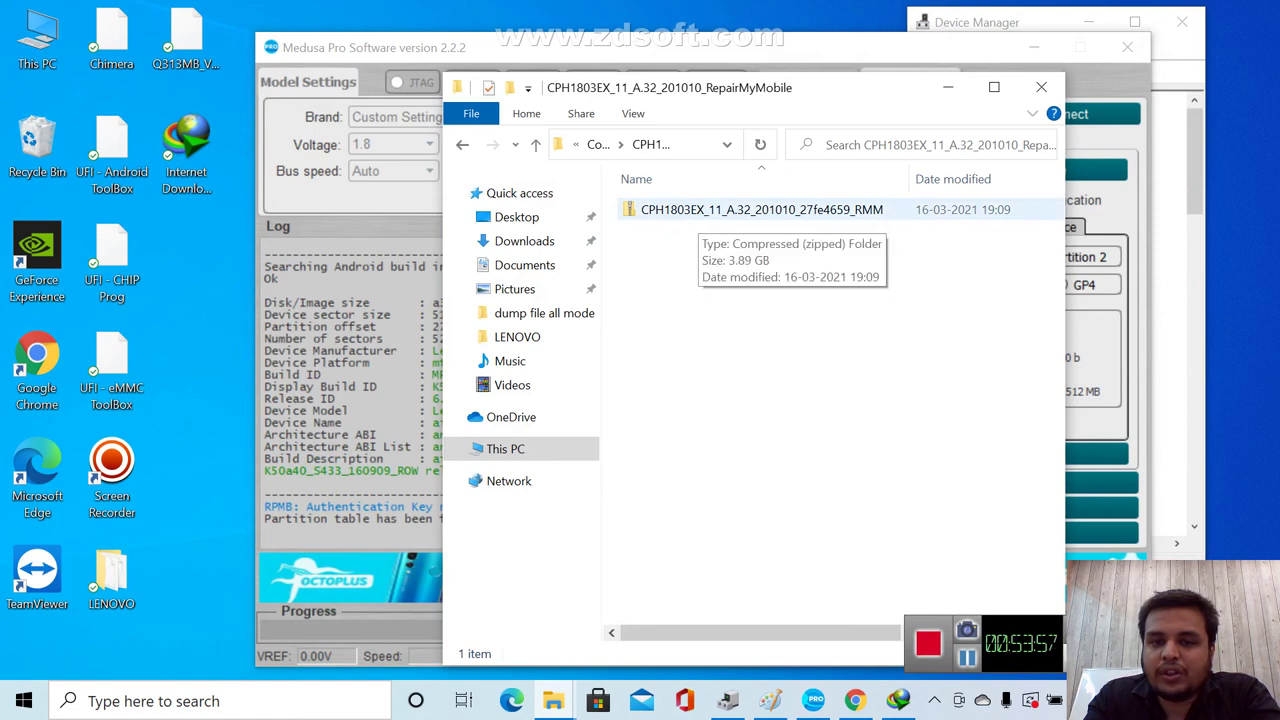
left_click(994, 87)
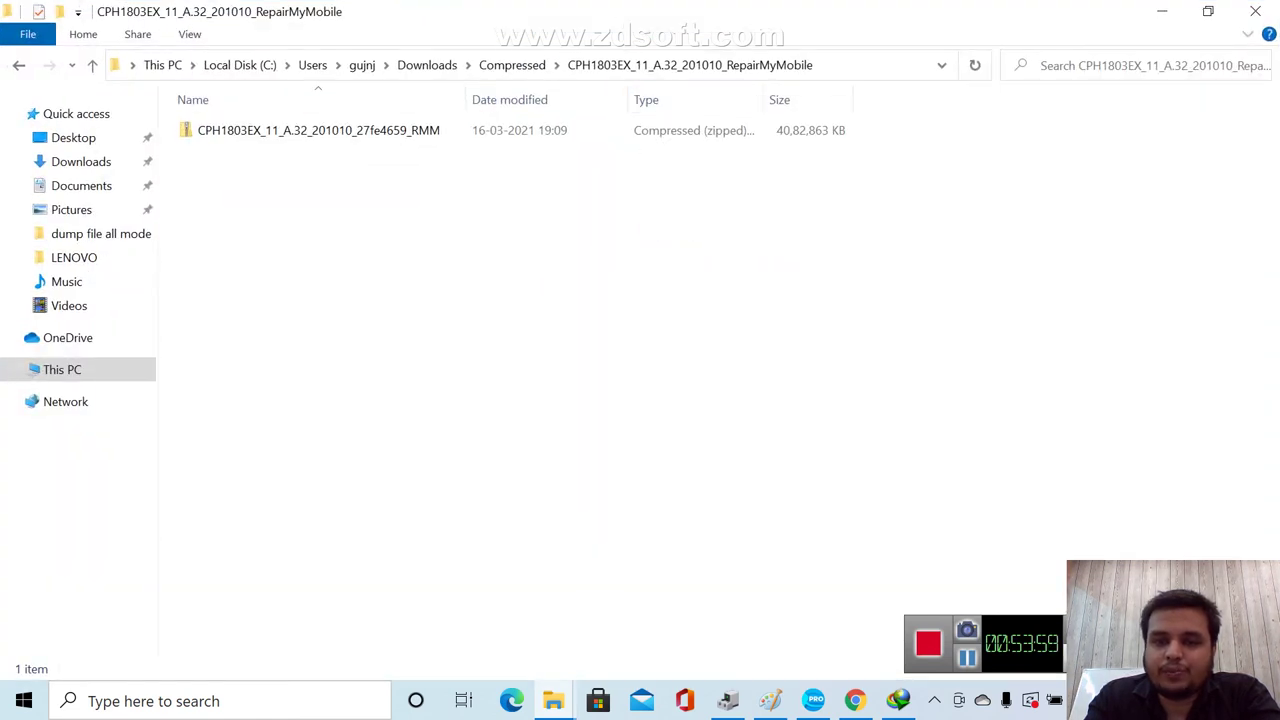
Extract the inner CPH1803EX_11_A.32_201010_27fe4659_RMM zip with 7-Zip into a folder of the same name and open that folder
left_click(428, 130)
right_click(428, 130)
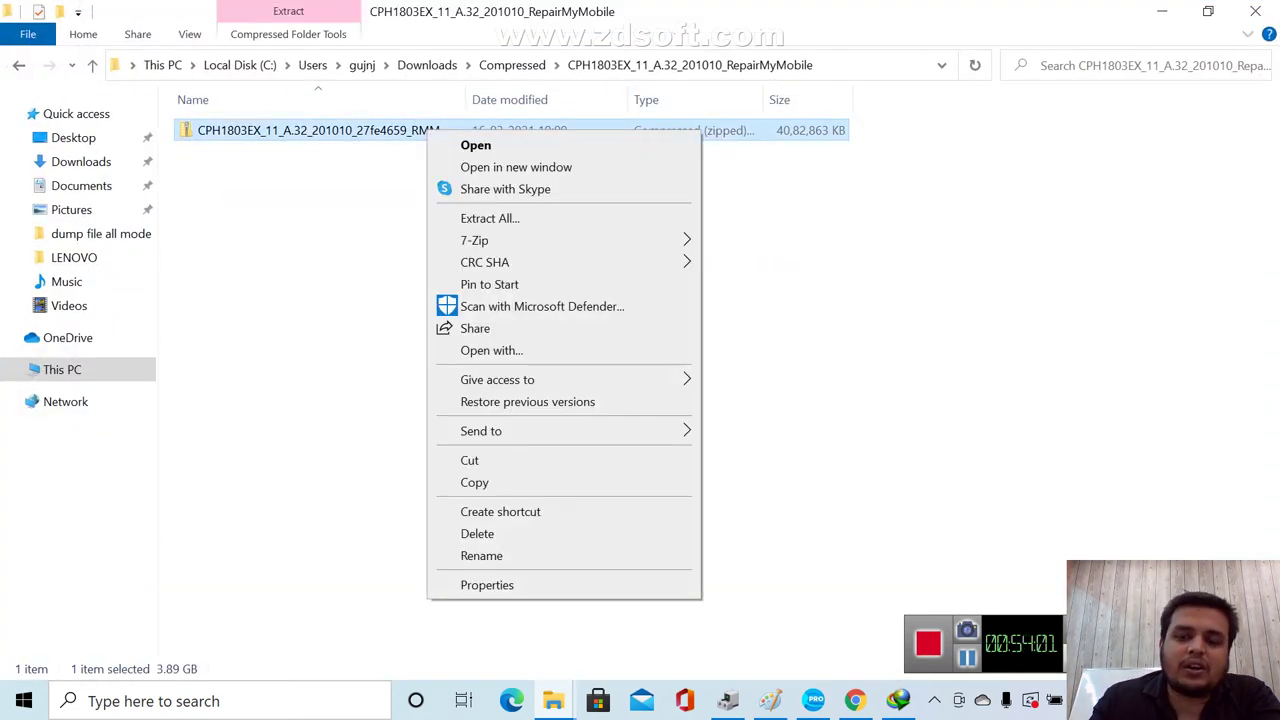
mouse_move(650, 240)
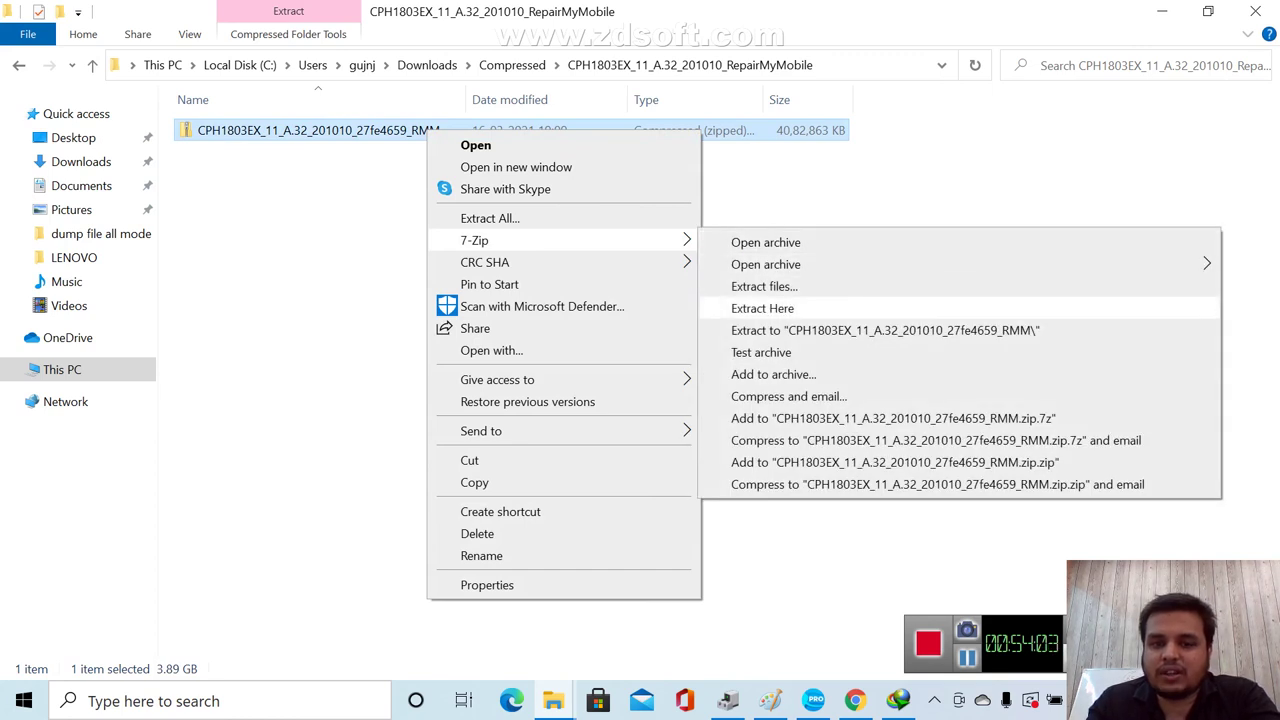
left_click(800, 330)
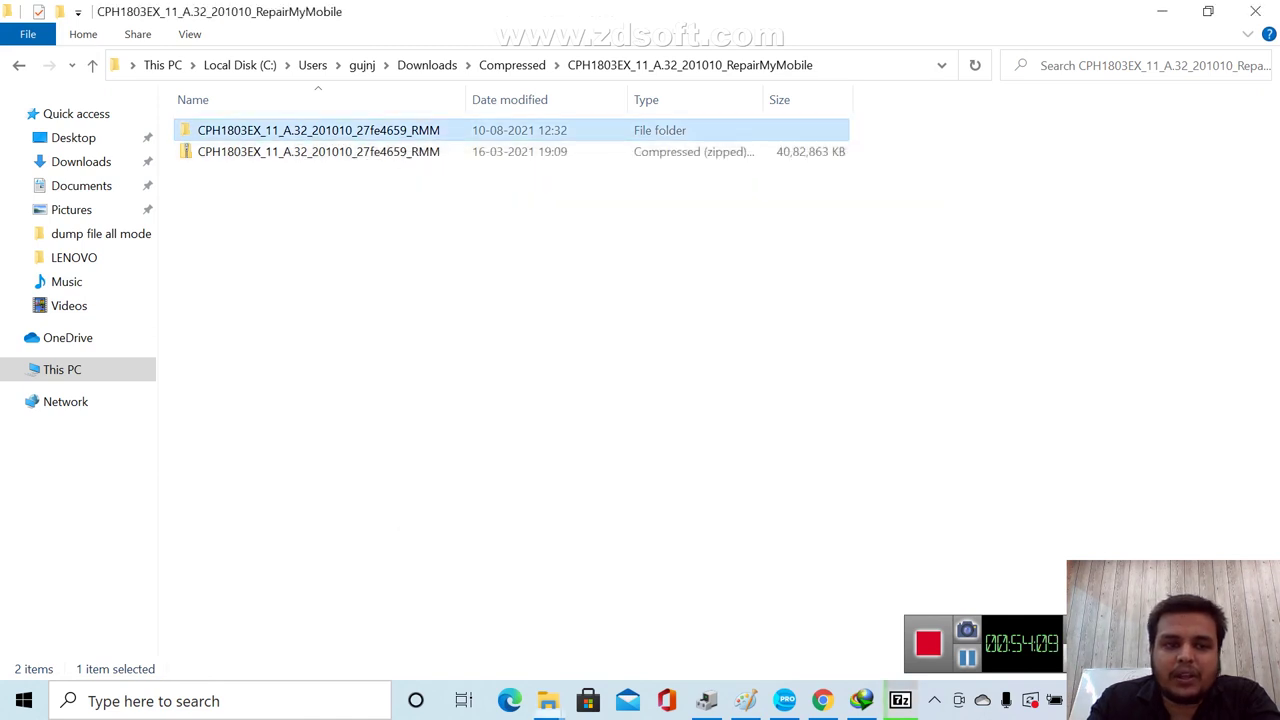
key("Return")
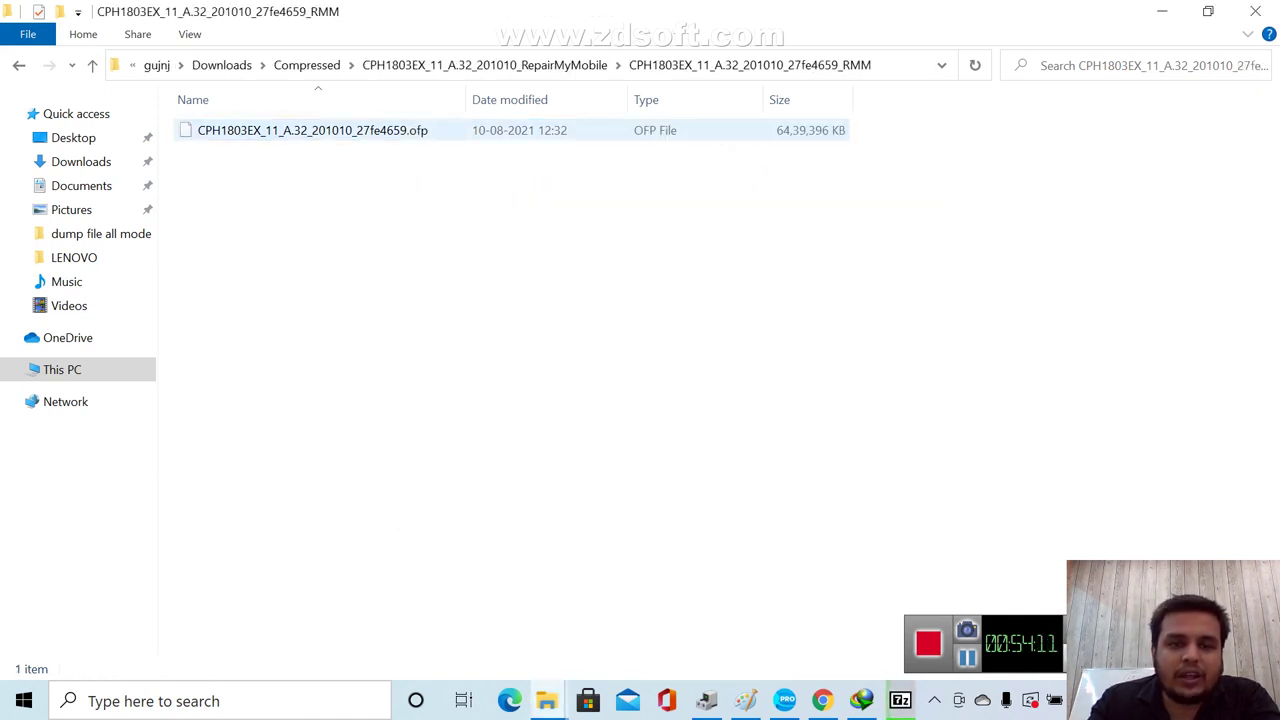
mouse_move(861, 700)
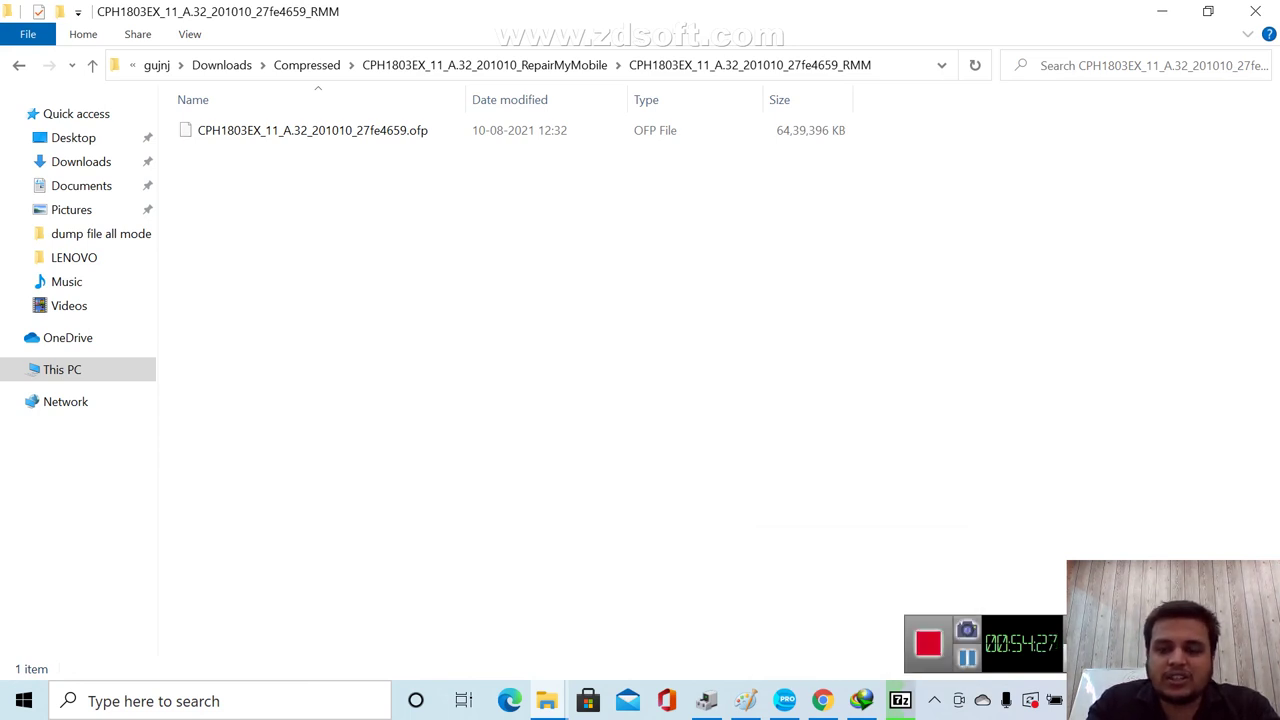
left_click(900, 700)
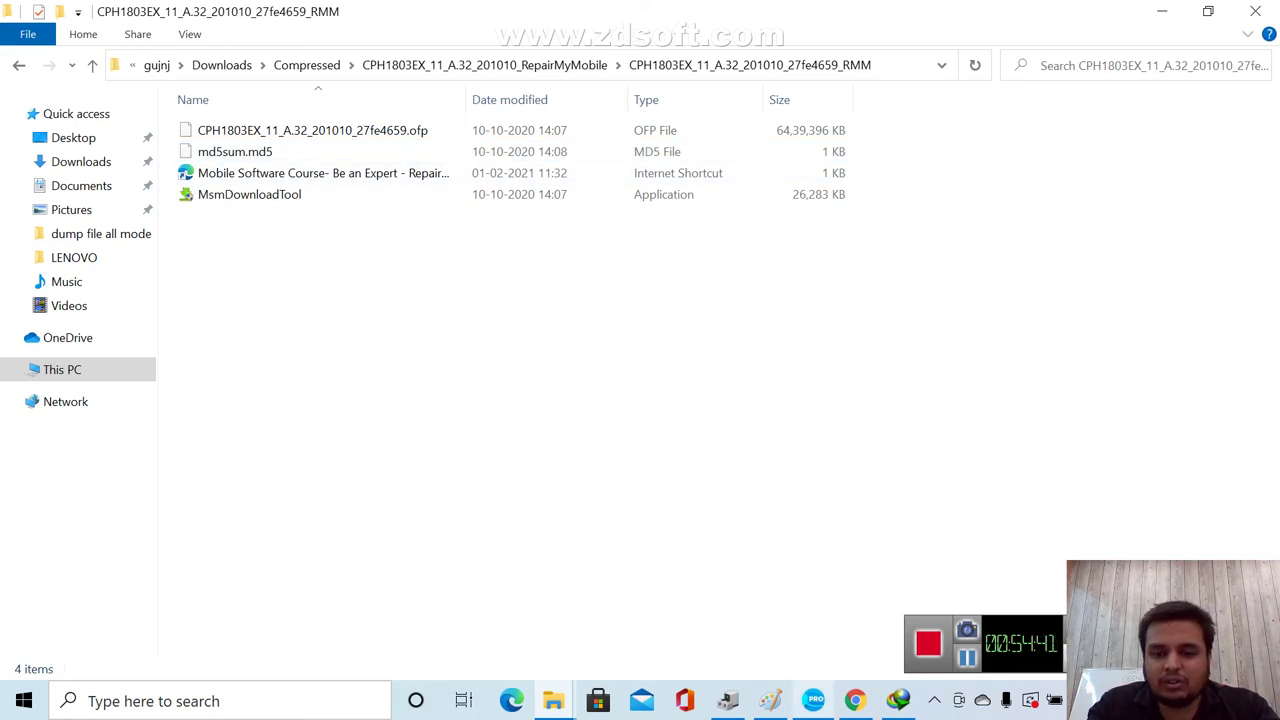
Switch to Medusa Pro, start unpacking OFP firmware from the factory repair functions, and load CPH1803EX_11_A.32_201010_27fe4659.ofp from Downloads\Compressed
key("alt+Tab")
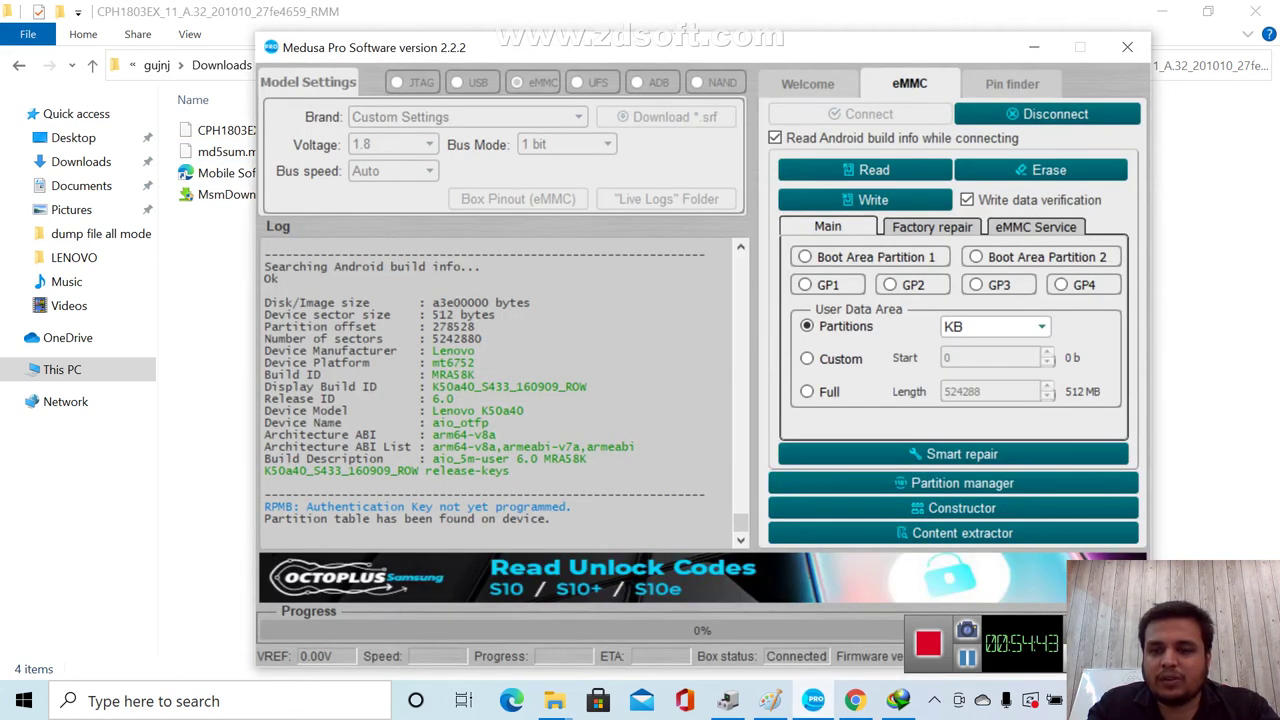
left_click(932, 227)
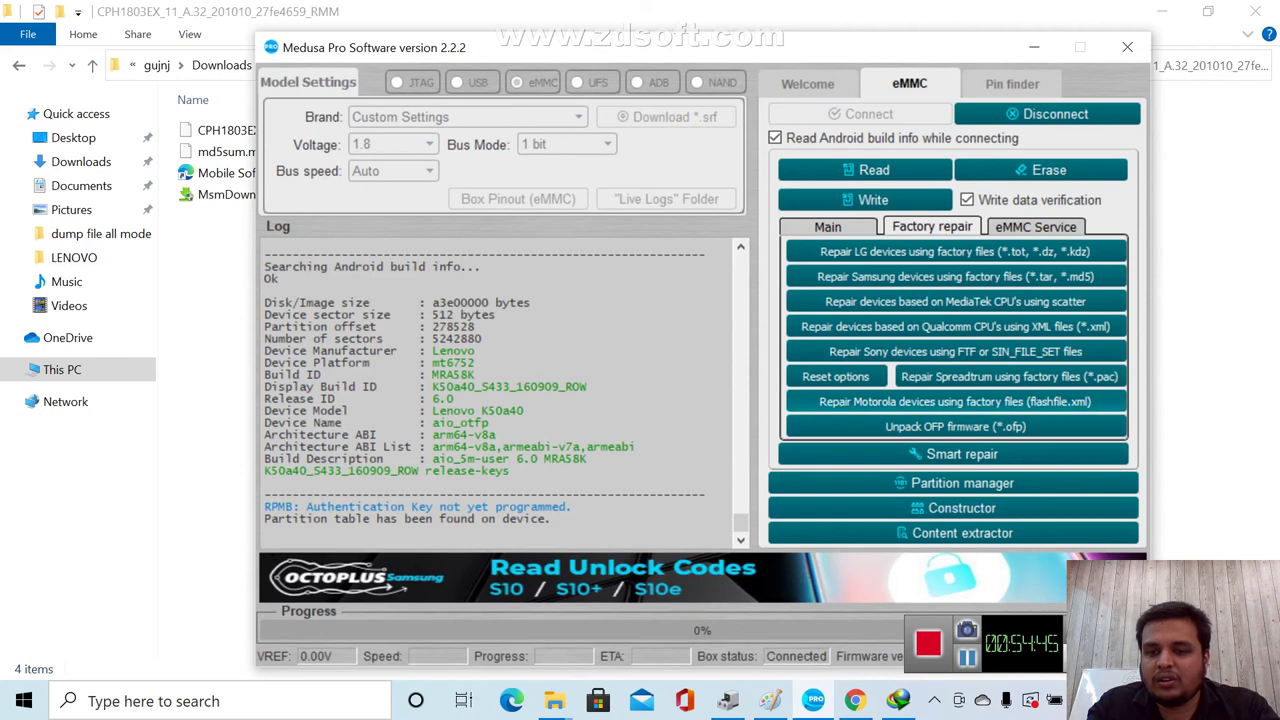
left_click(955, 426)
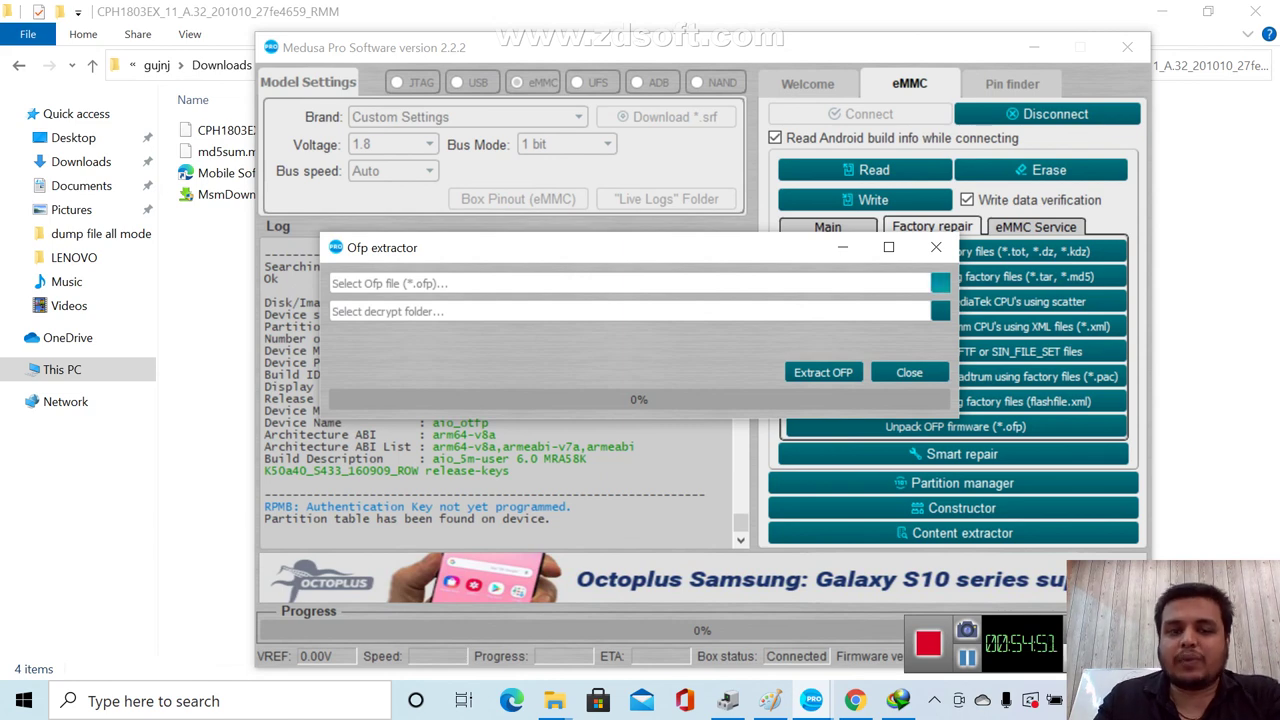
left_click(940, 283)
left_click(410, 306)
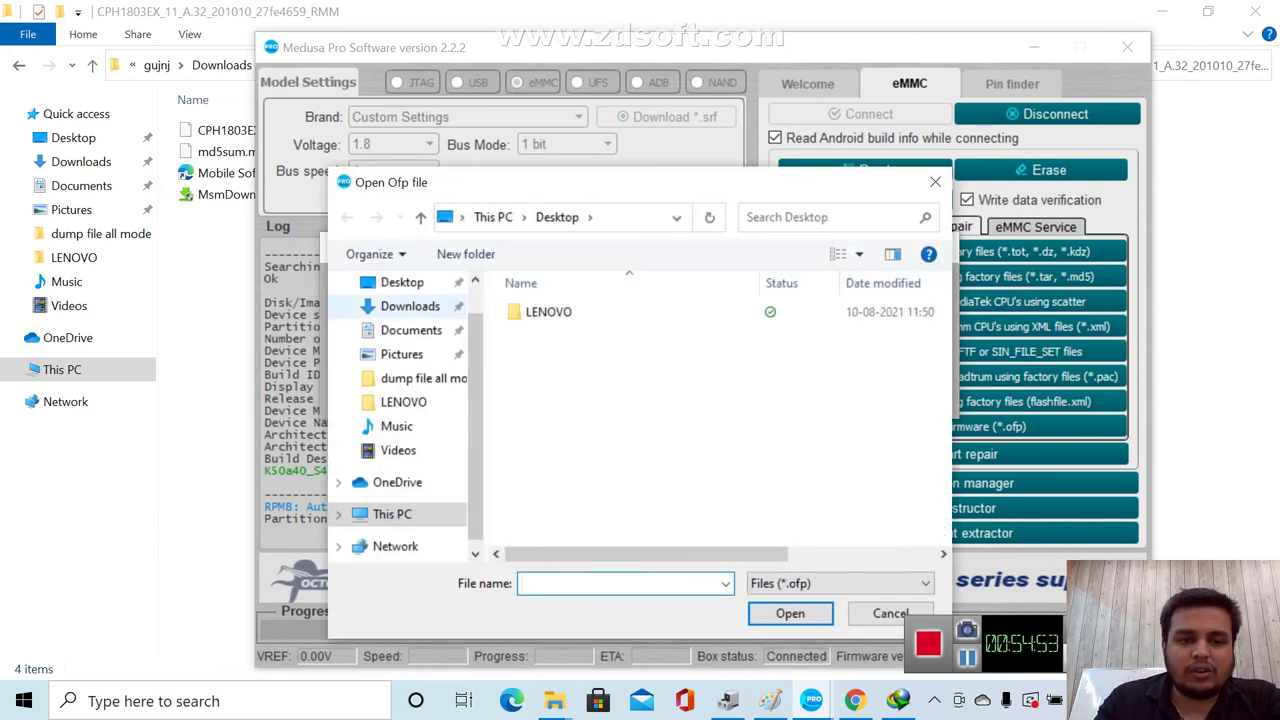
double_click(558, 340)
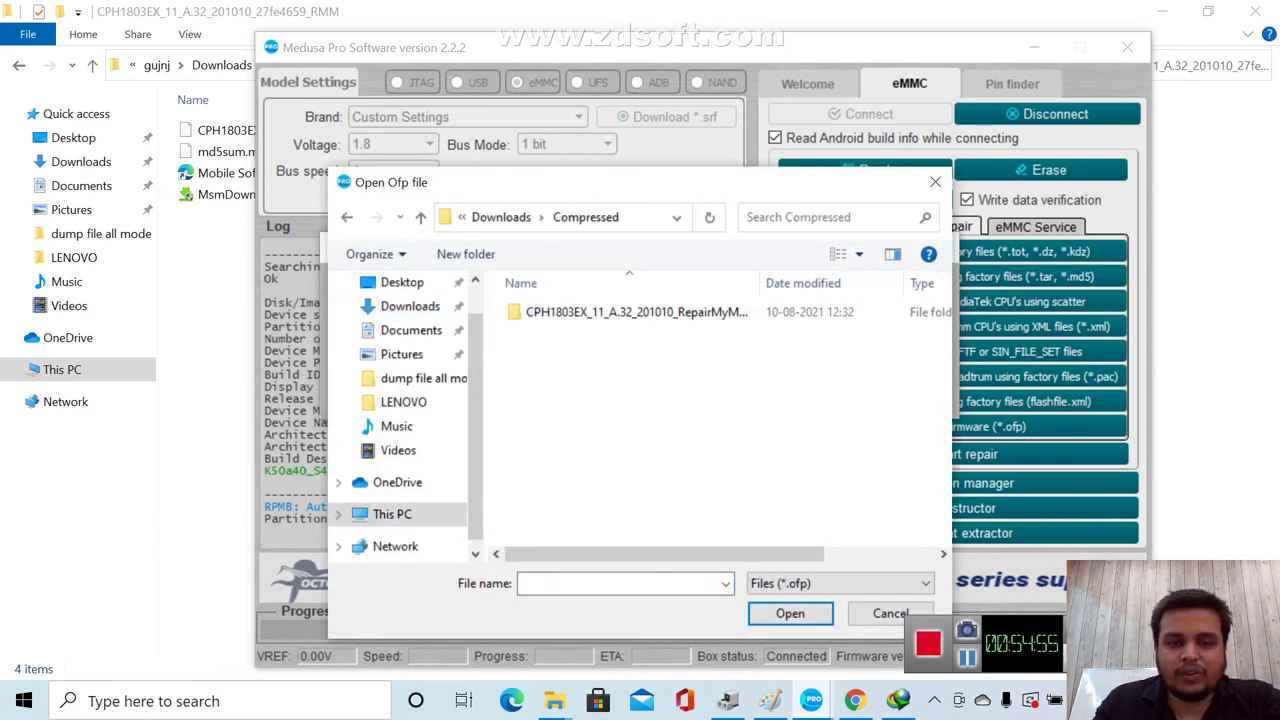
key("Return")
key("Return")
key("Down")
key("Return")
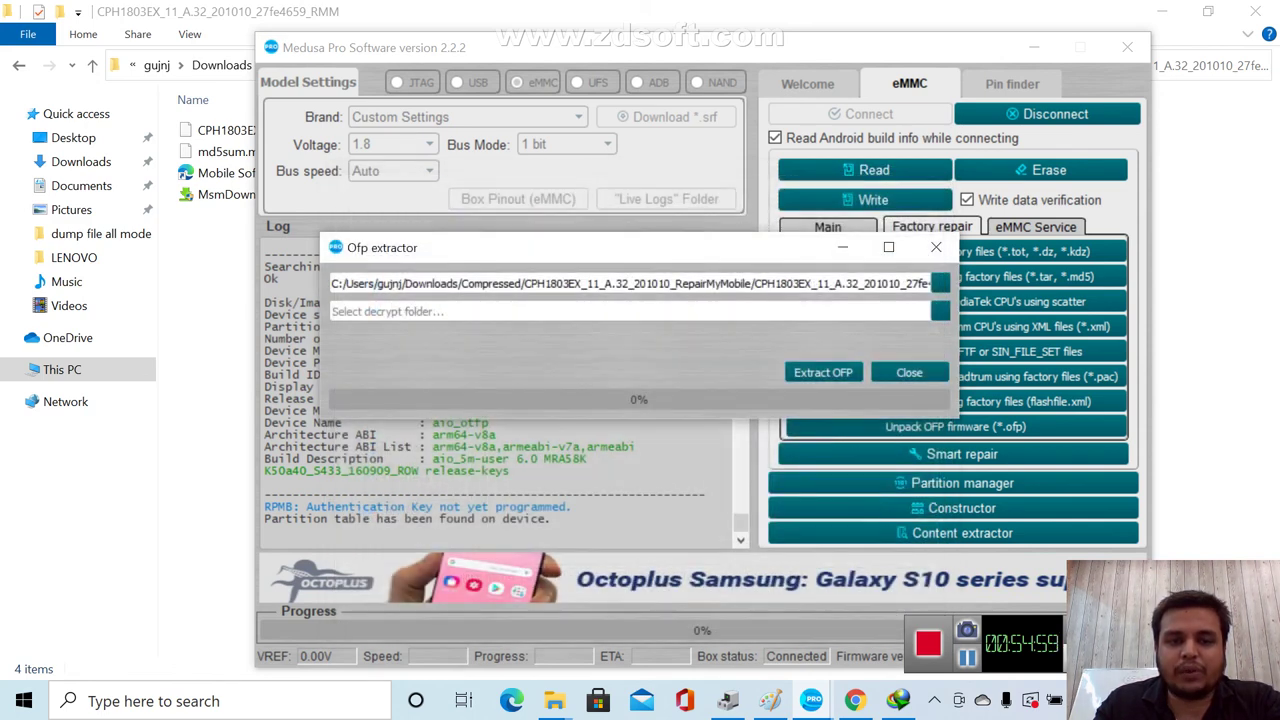
Create a folder named extracted inside CPH1803EX_11_A.32_201010_RepairMyMobile and set it as the decrypt folder
left_click(940, 311)
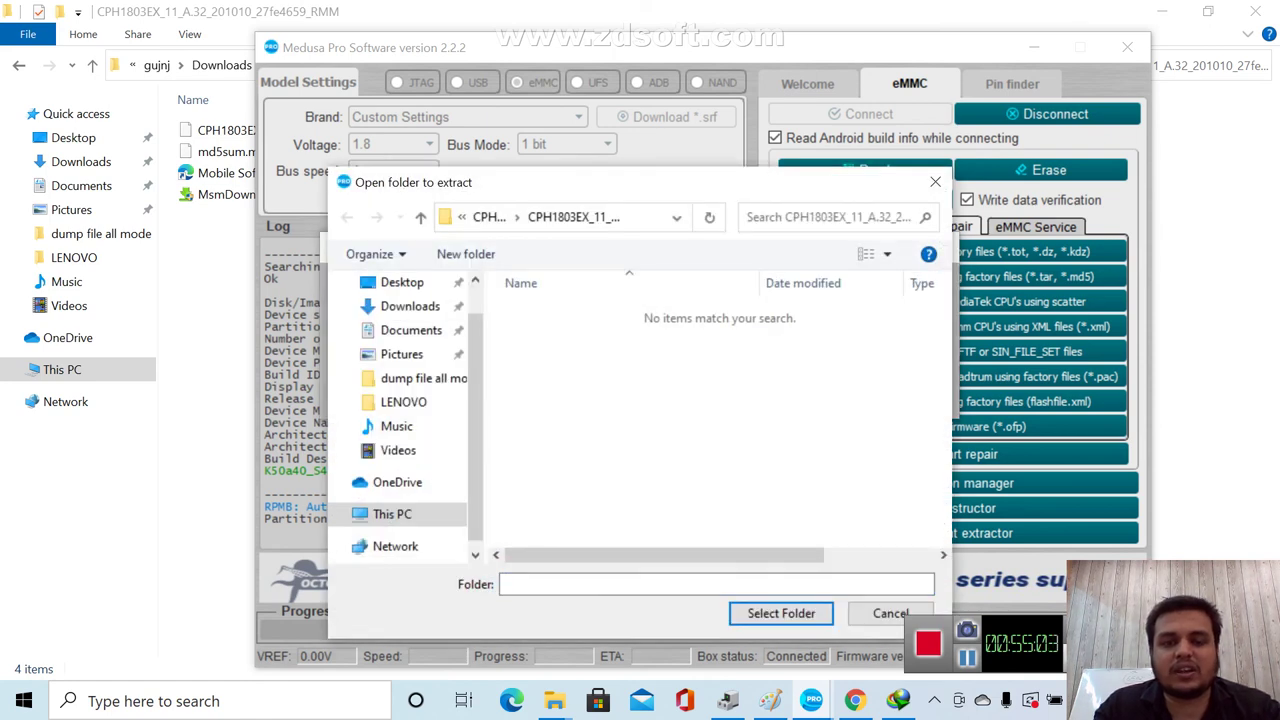
left_click(488, 217)
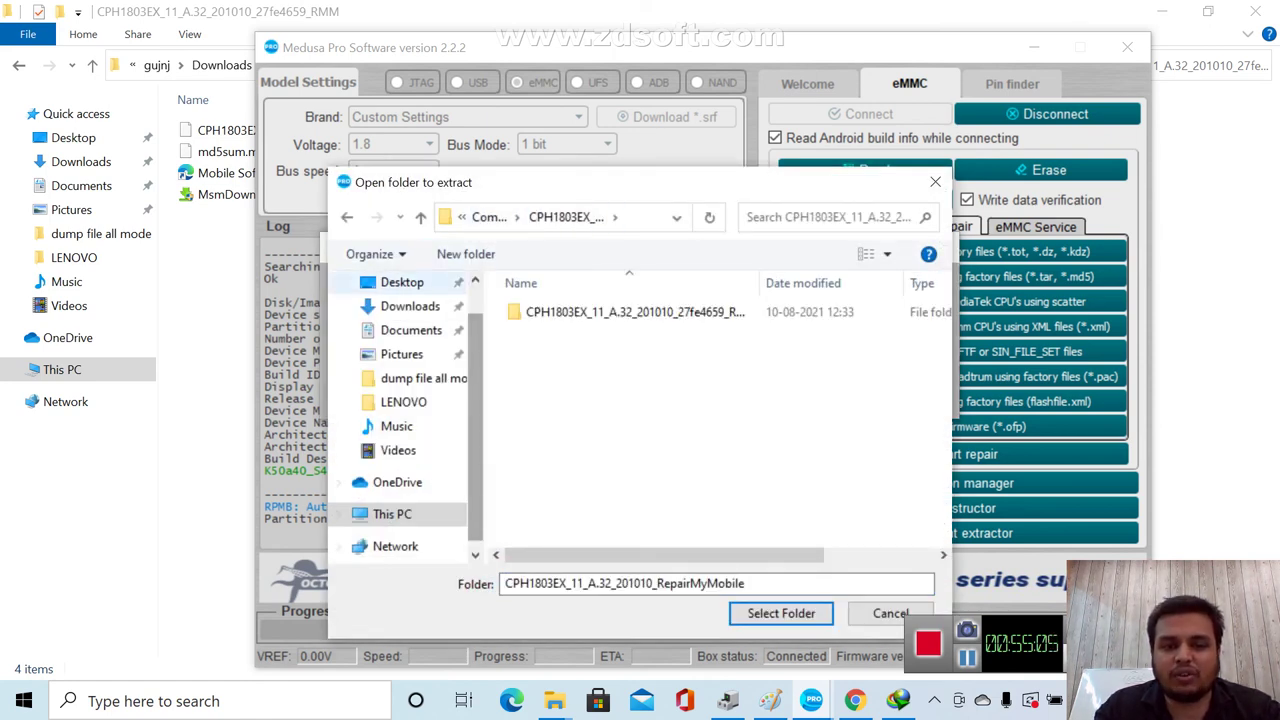
left_click(465, 254)
type("e")
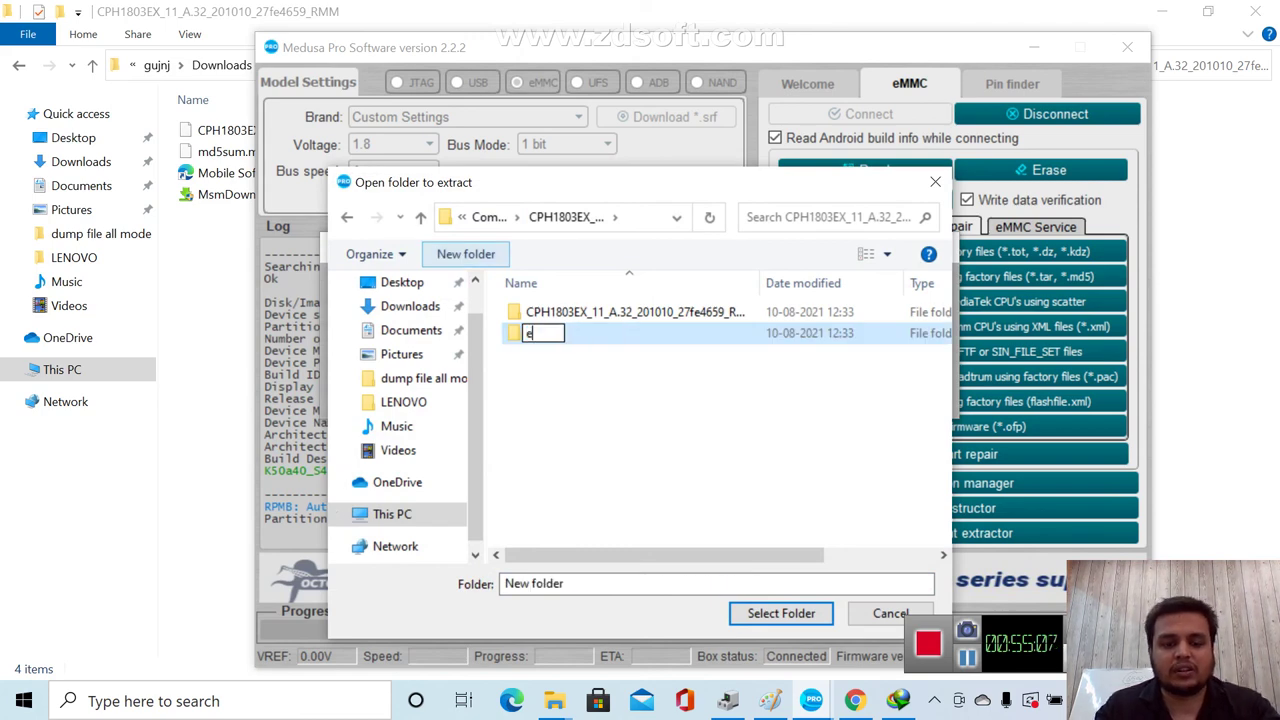
type("xtracted")
key("Return")
key("Return")
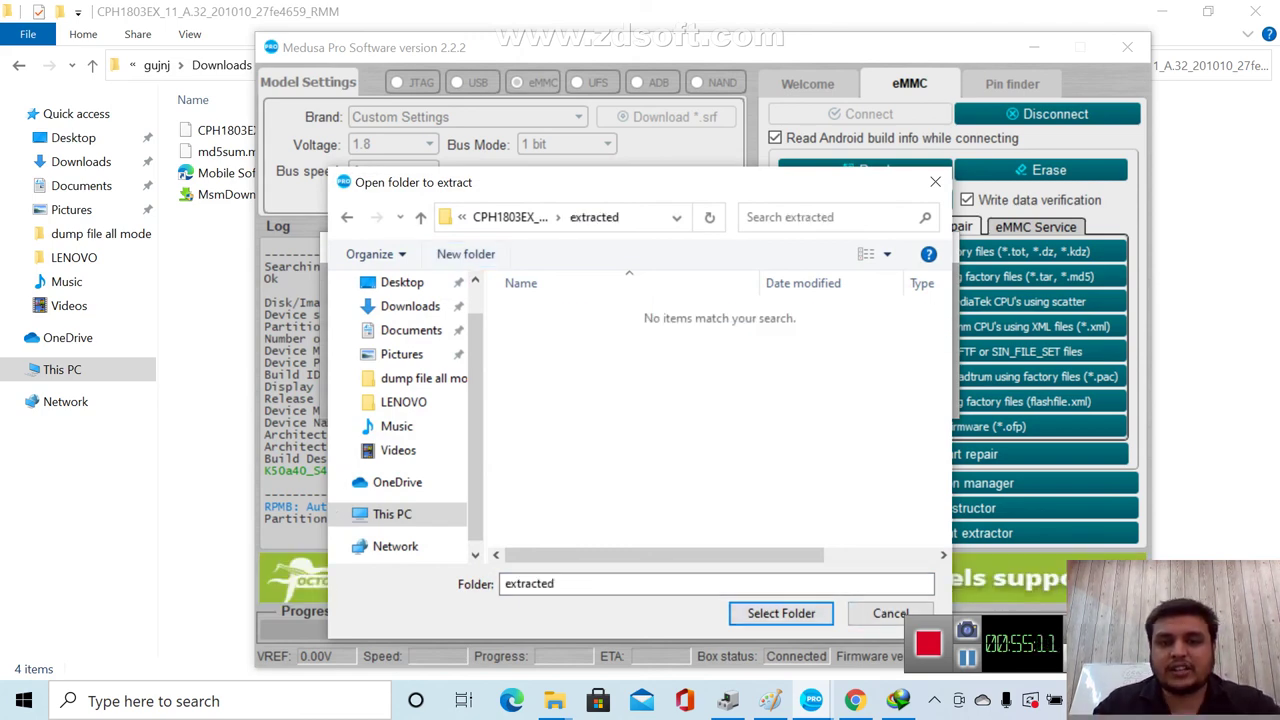
key("Return")
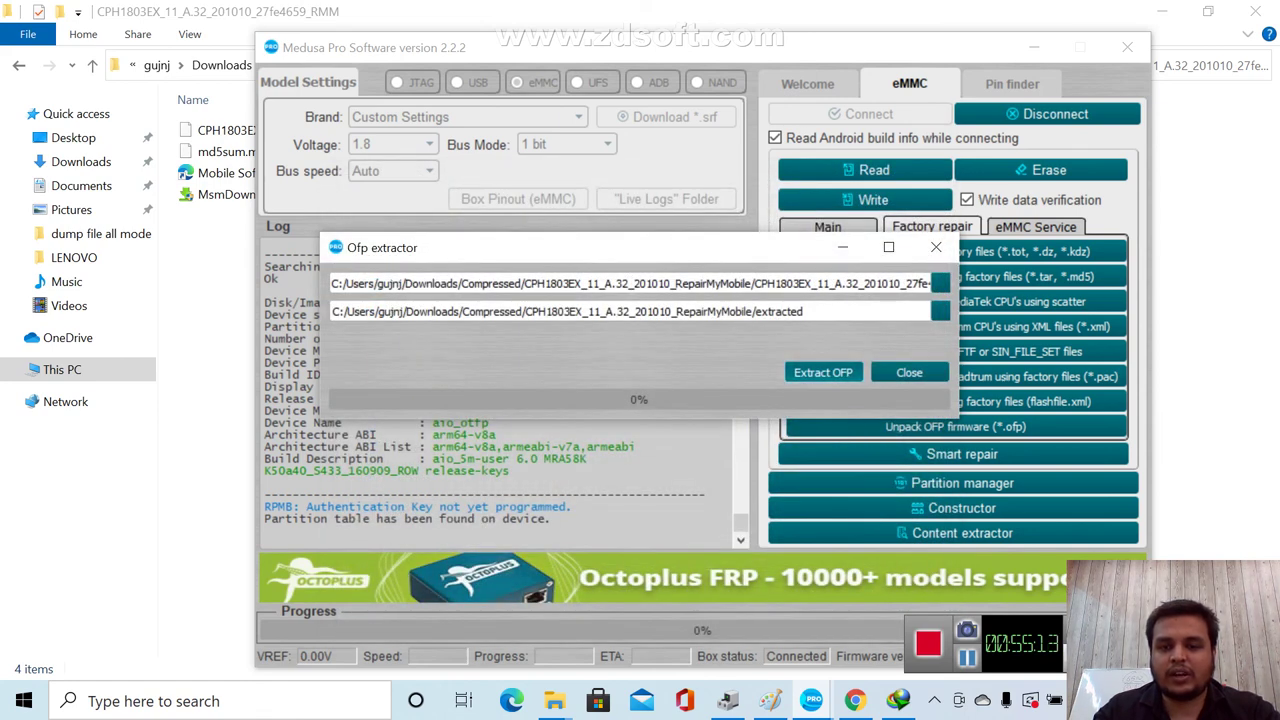
Extract the loaded OFP firmware and look through the unpacked files in CPH1803EX_11_A.32_201010_RepairMyMobile\extracted in File Explorer
key("Return")
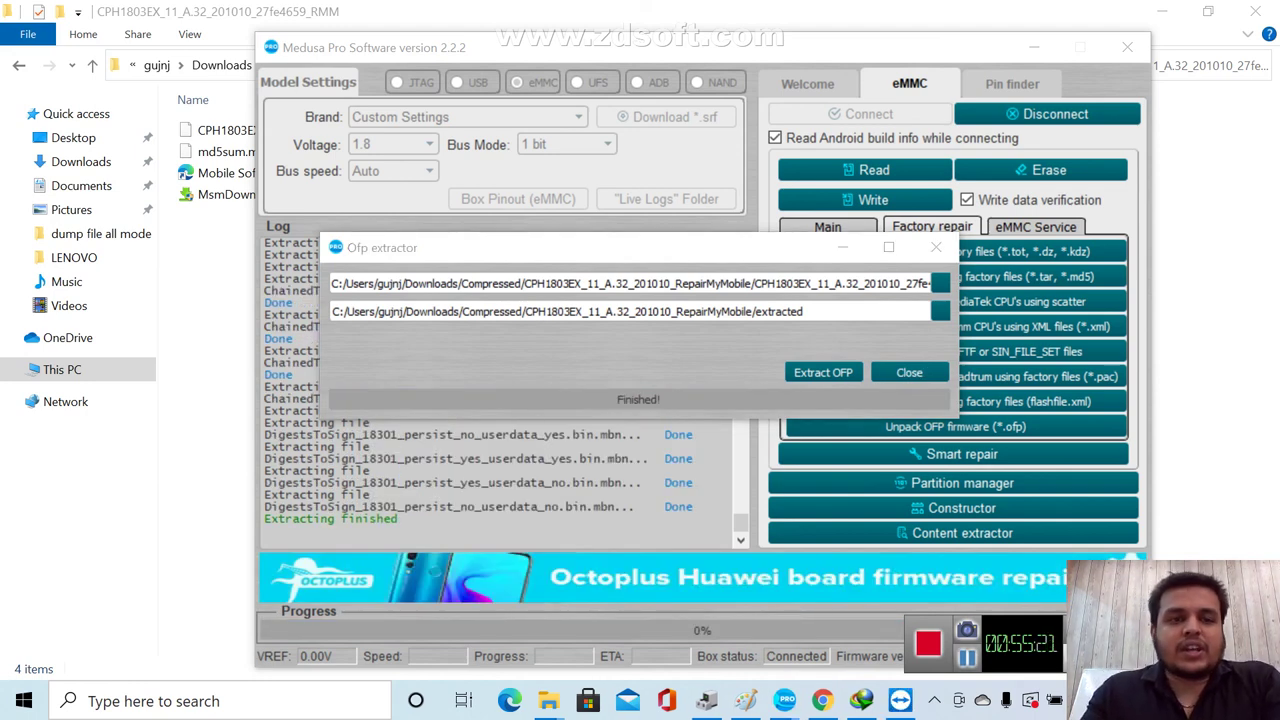
left_click(215, 64)
left_click(307, 64)
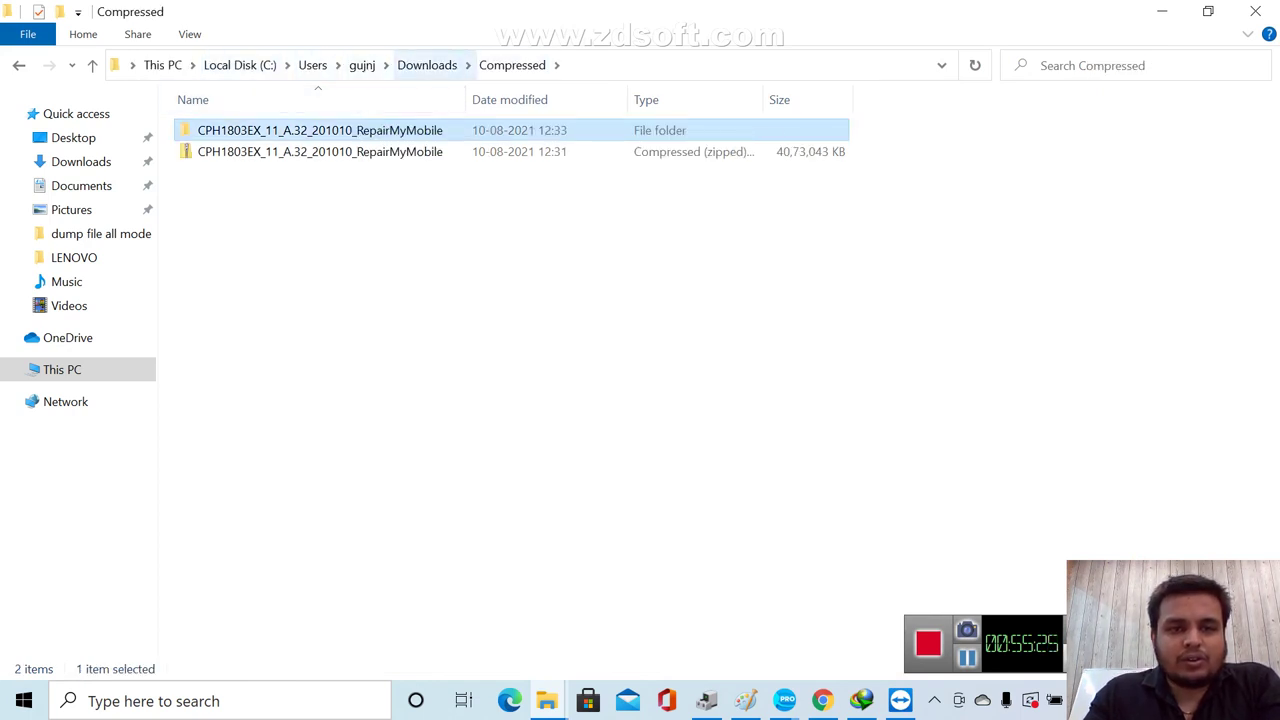
left_click(427, 64)
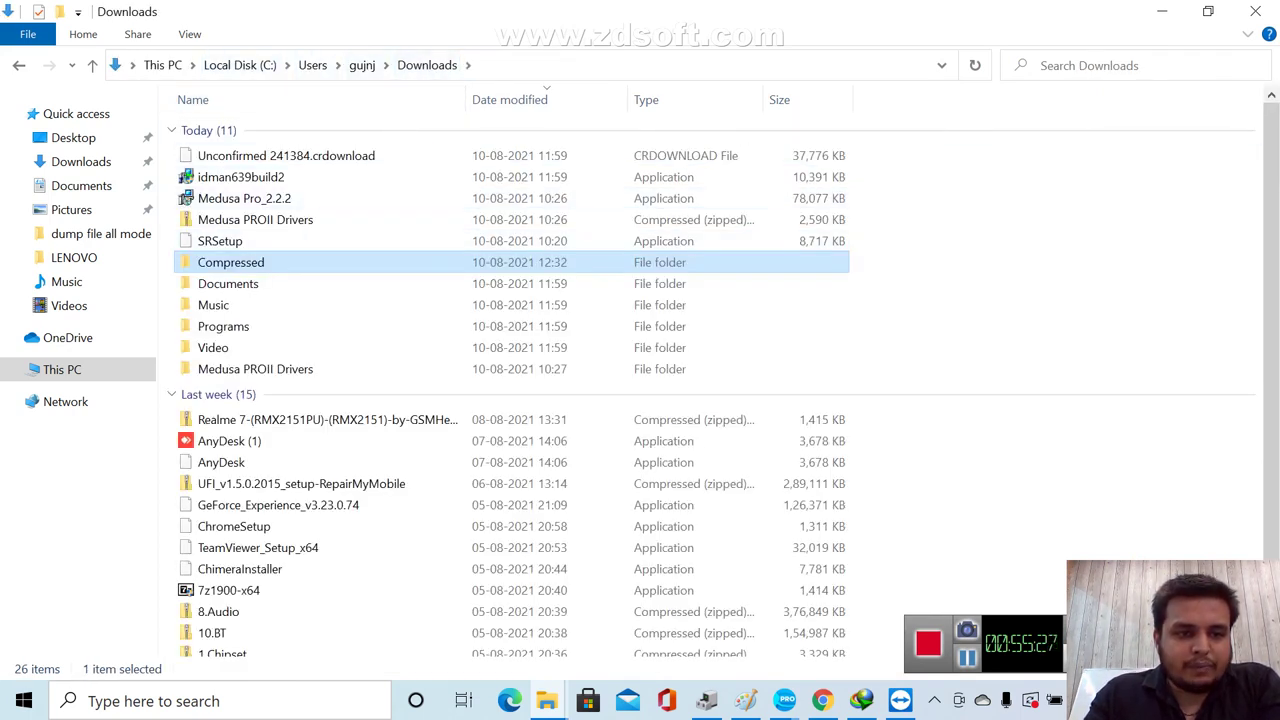
double_click(230, 262)
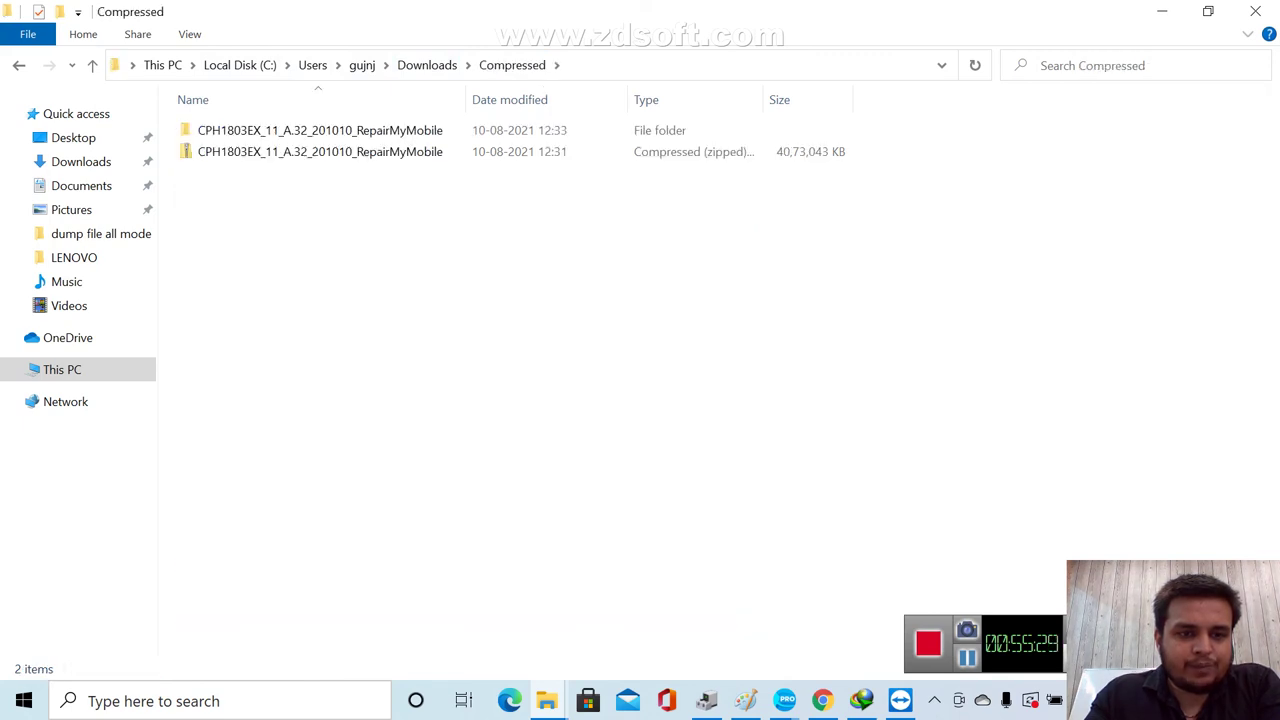
double_click(300, 130)
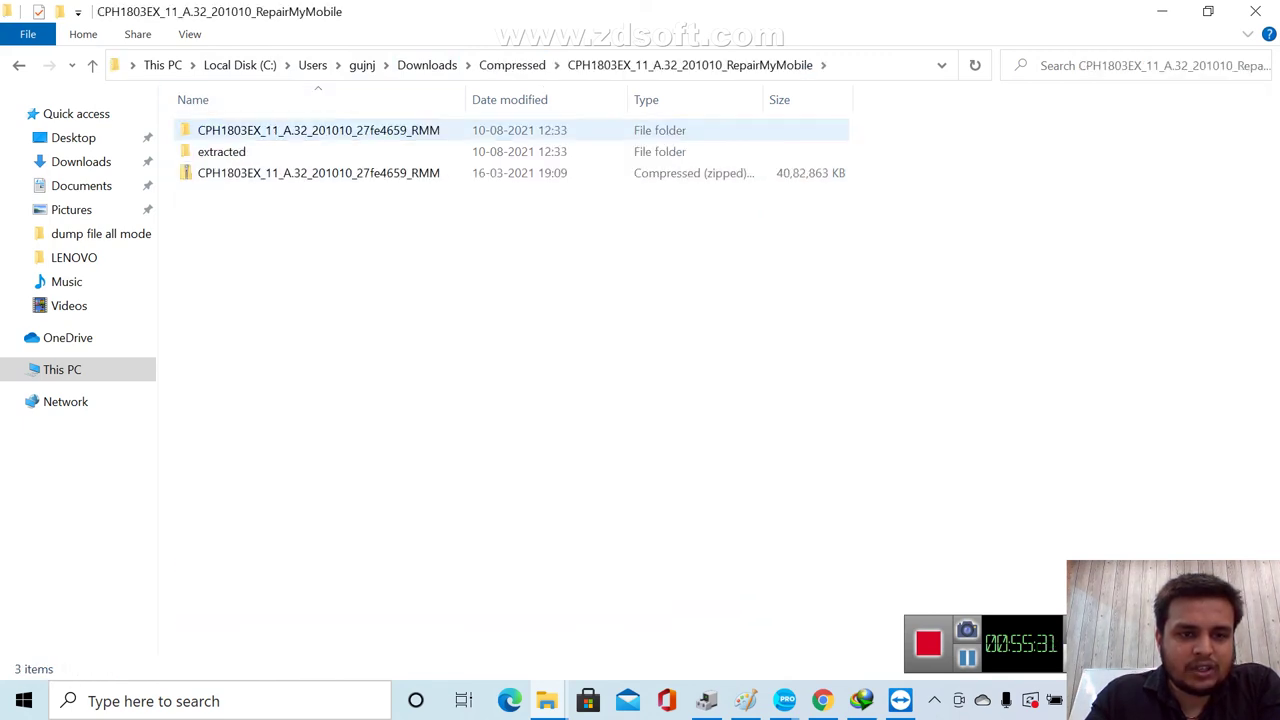
double_click(221, 151)
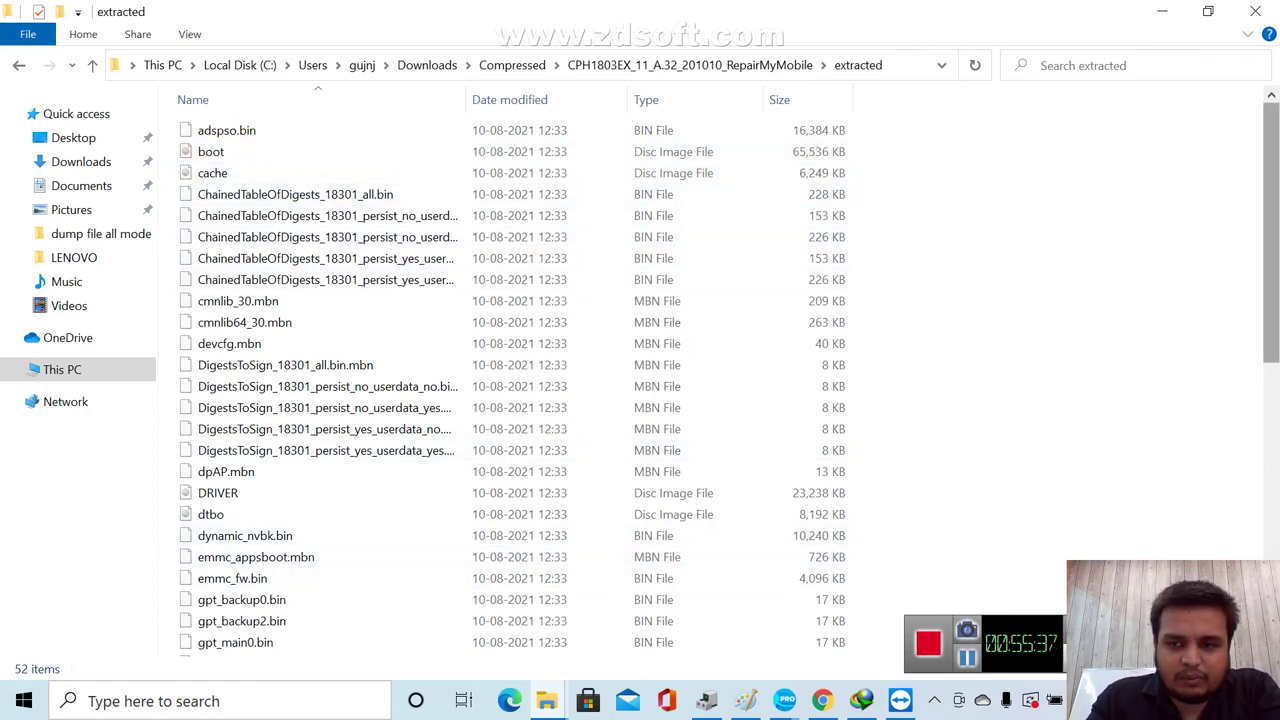
scroll(510, 380, "down", 9)
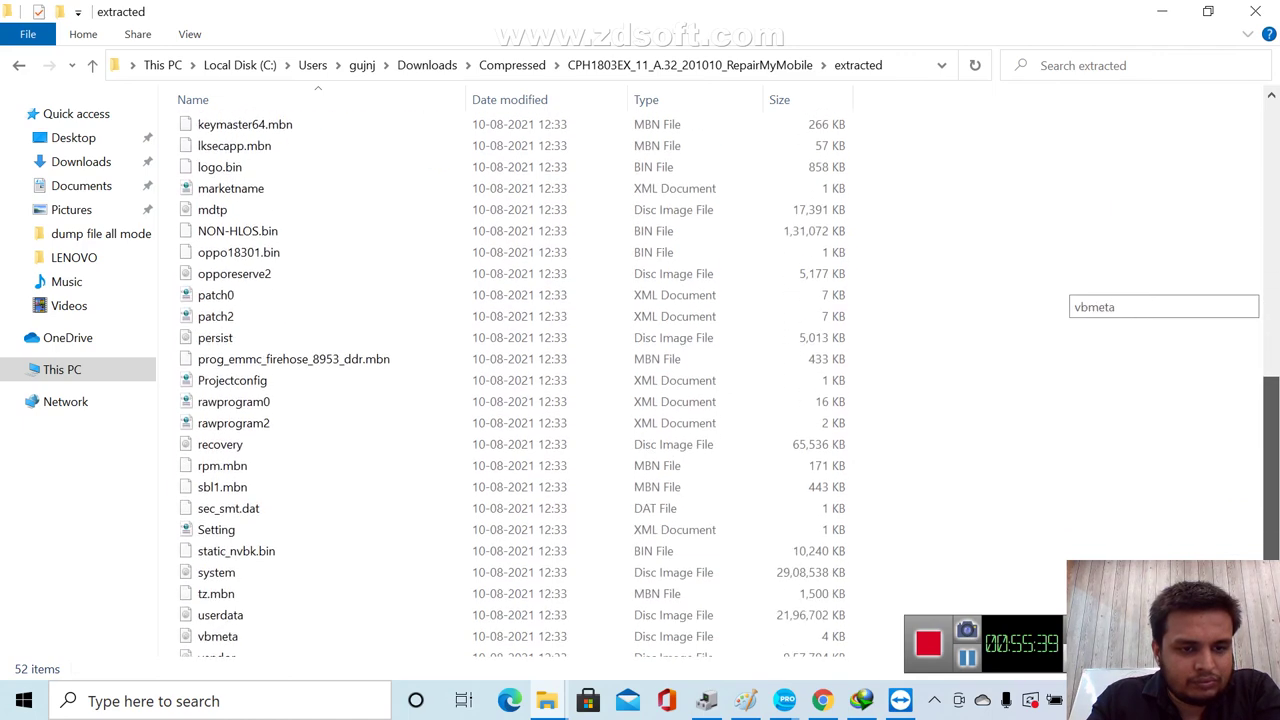
scroll(730, 383, "down", 1)
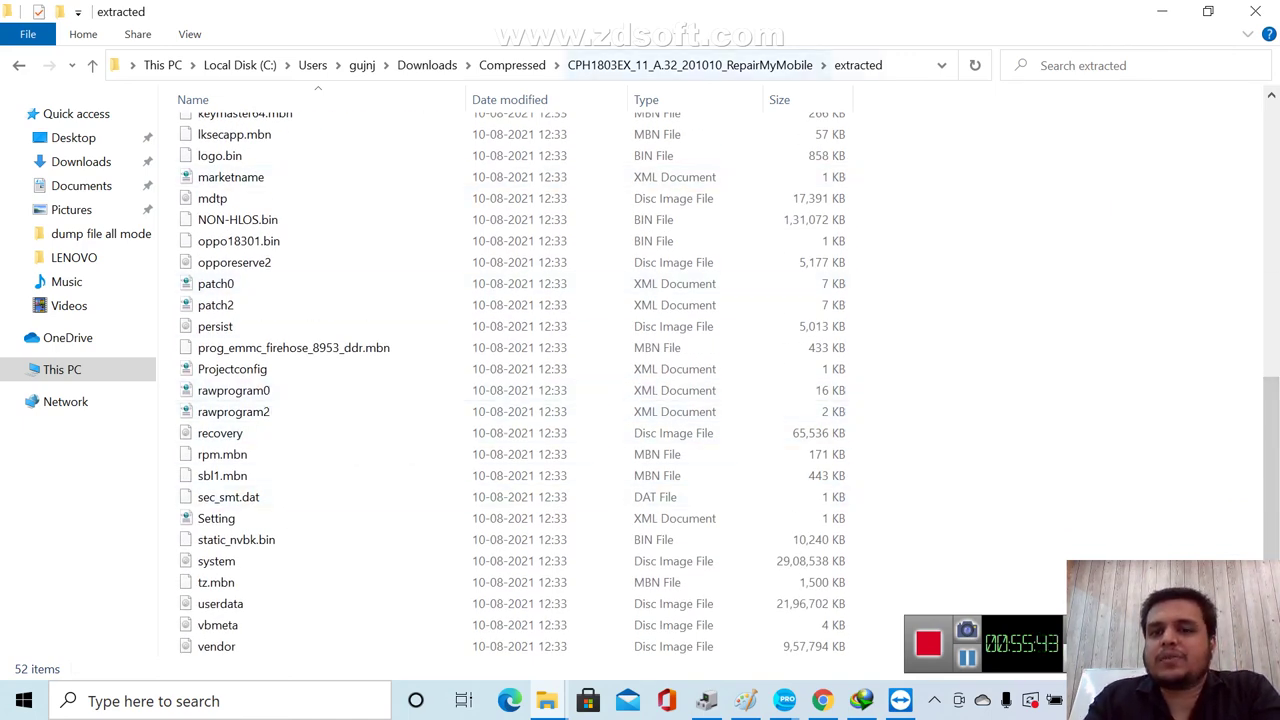
Copy the full path of the extracted folder, then minimize File Explorer and close the OFP extractor
left_click(900, 65)
right_click(670, 64)
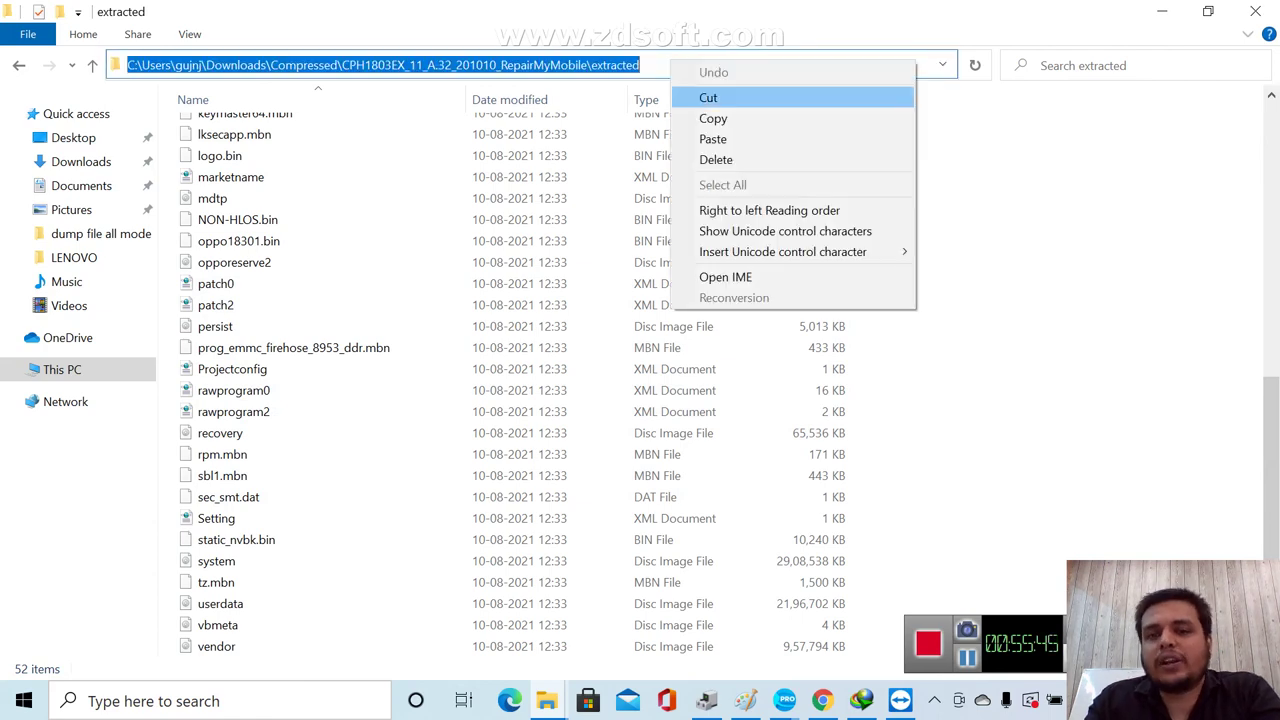
left_click(713, 118)
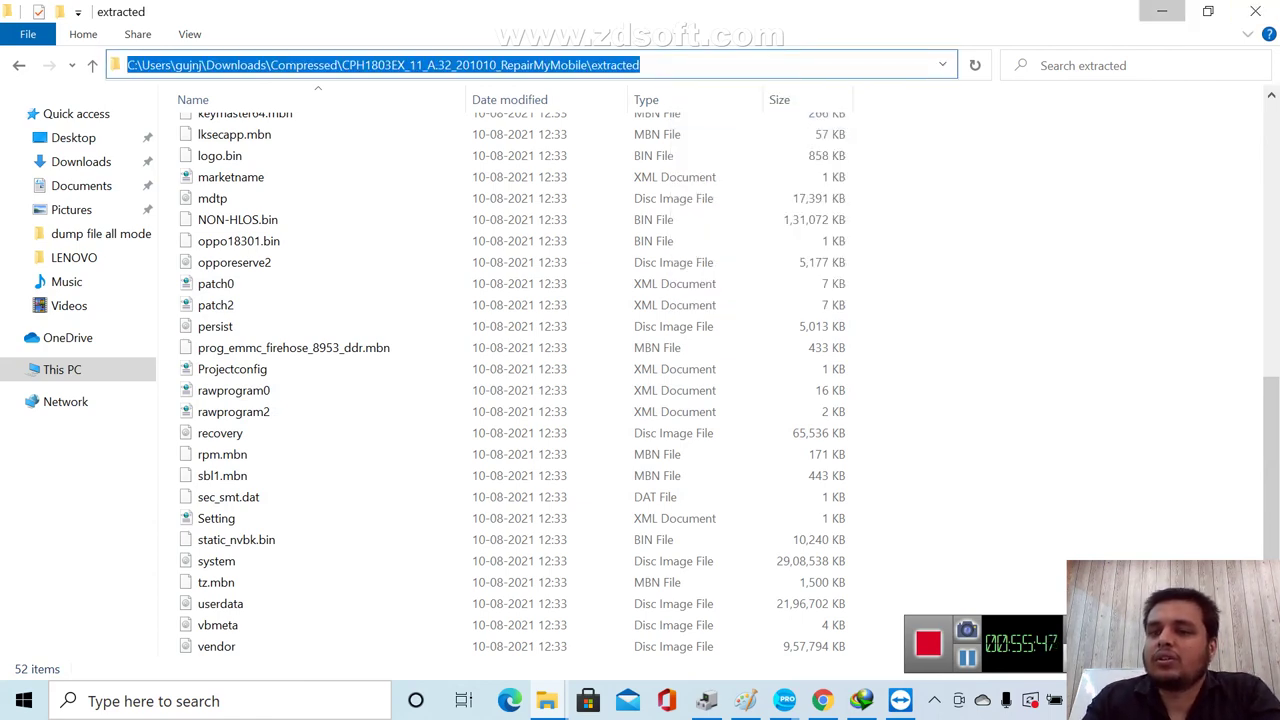
left_click(1162, 11)
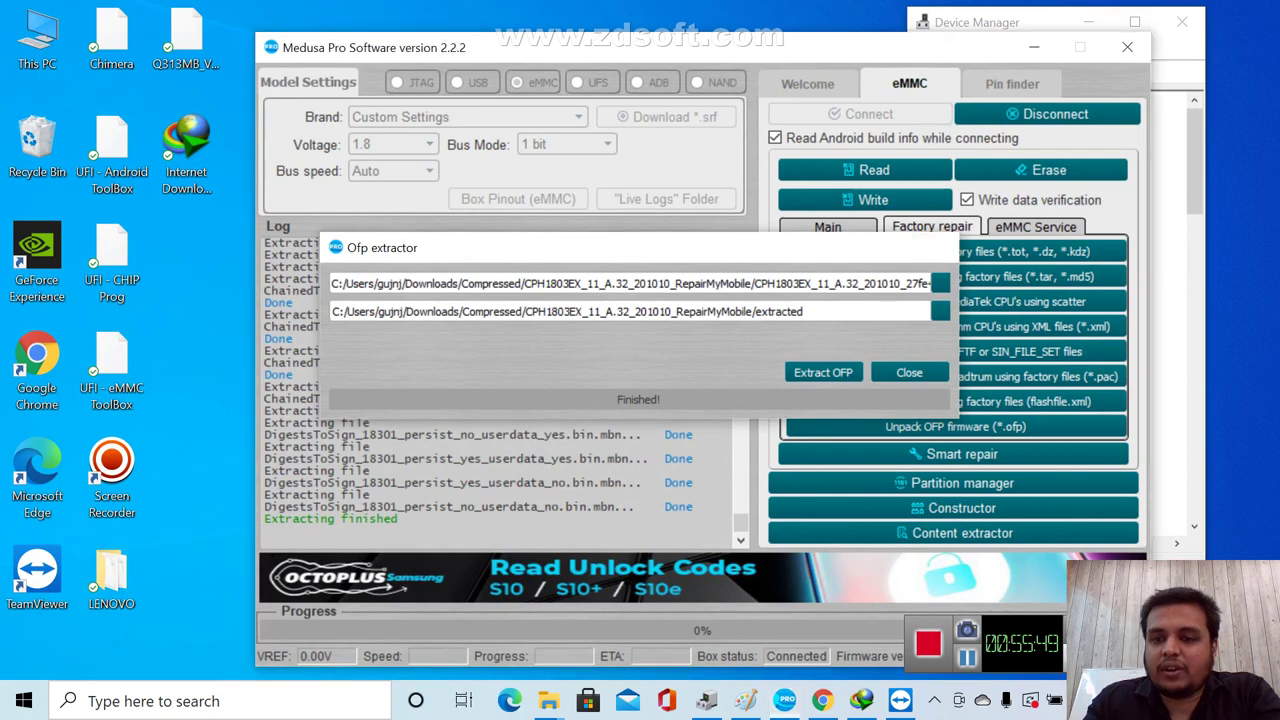
left_click(936, 247)
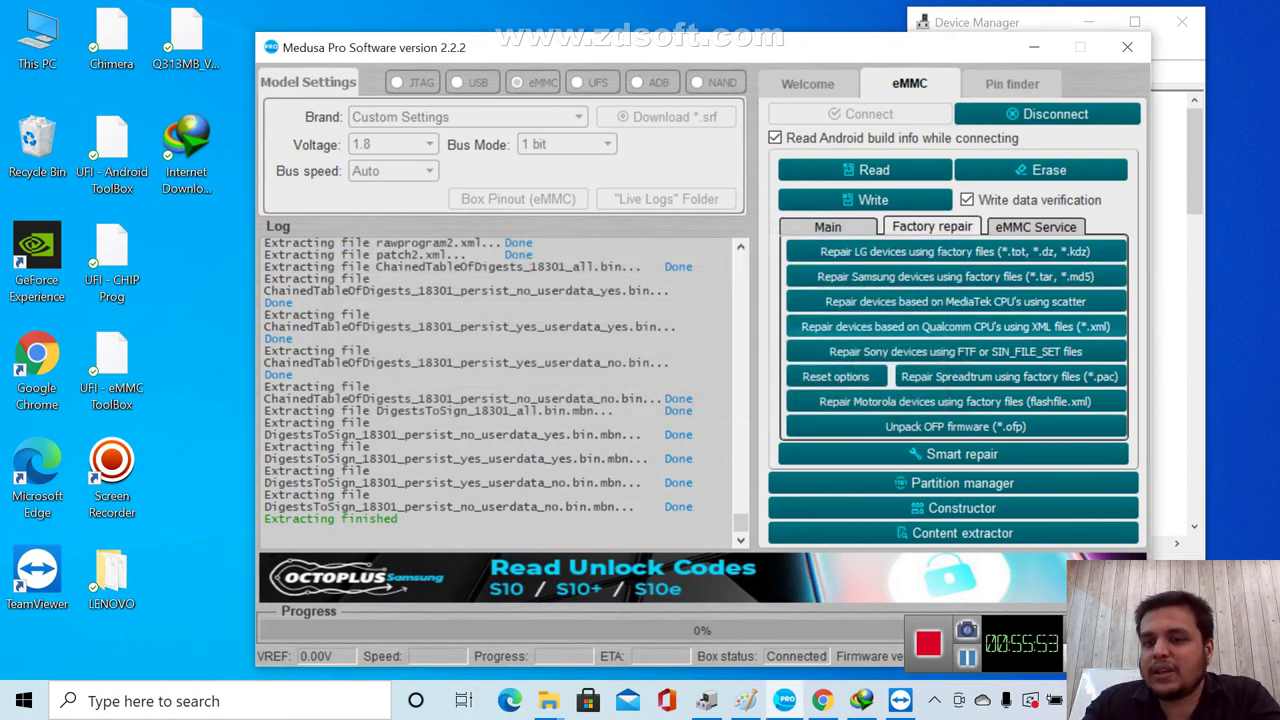
Start the factory repair for Qualcomm devices using XML files and load patch0.xml from the extracted folder as the patch file
left_click(955, 326)
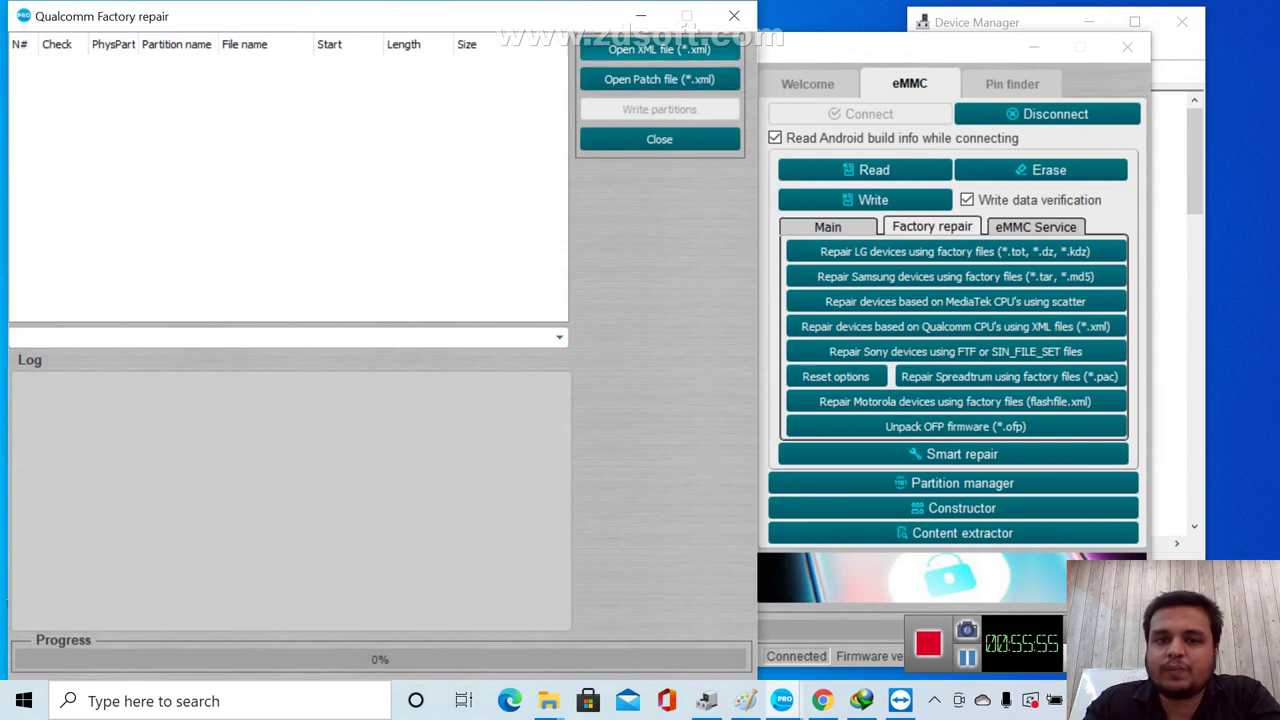
left_click(659, 79)
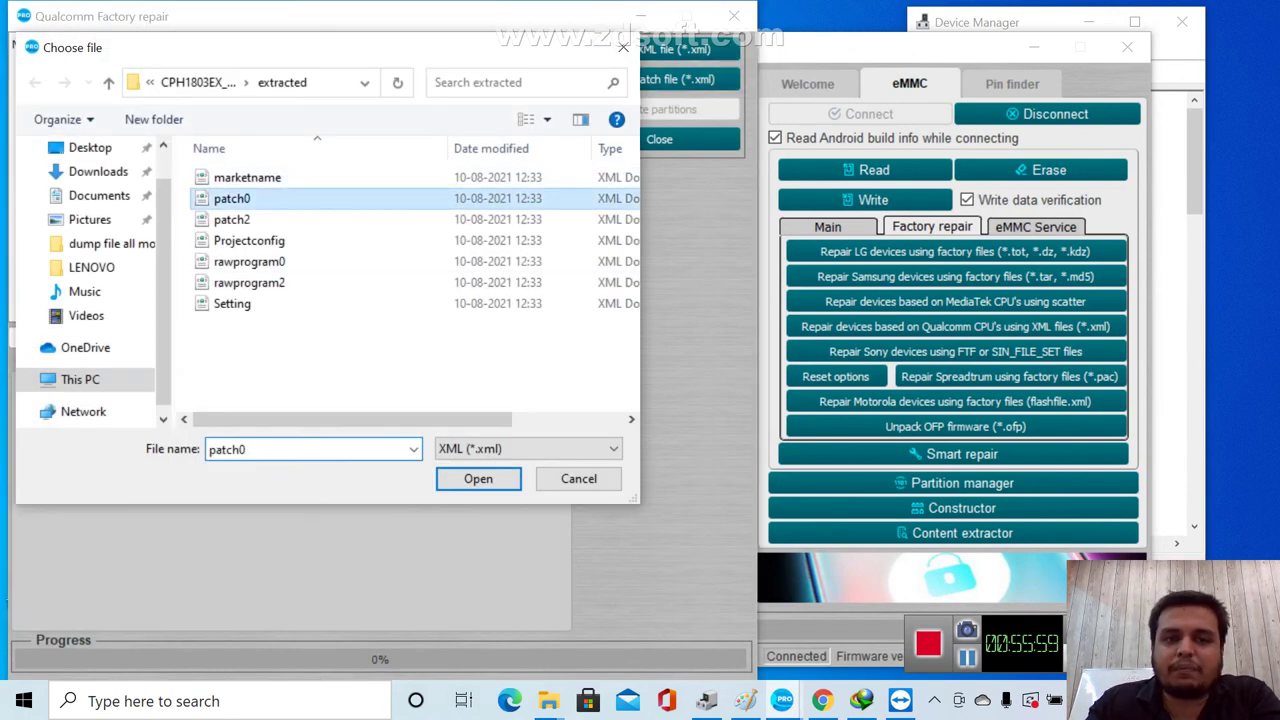
double_click(232, 198)
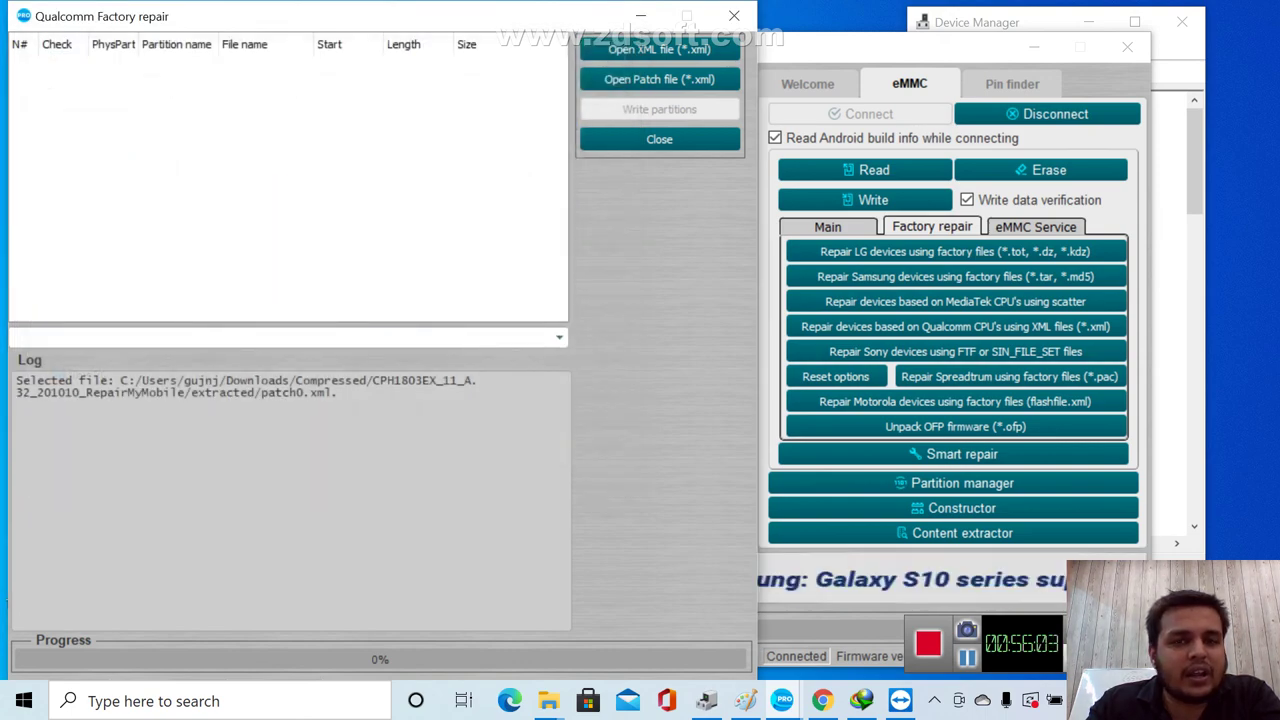
Load rawprogram0.xml from the extracted folder as the Qualcomm XML file and review its partition list
left_click_drag(300, 16, 442, 38)
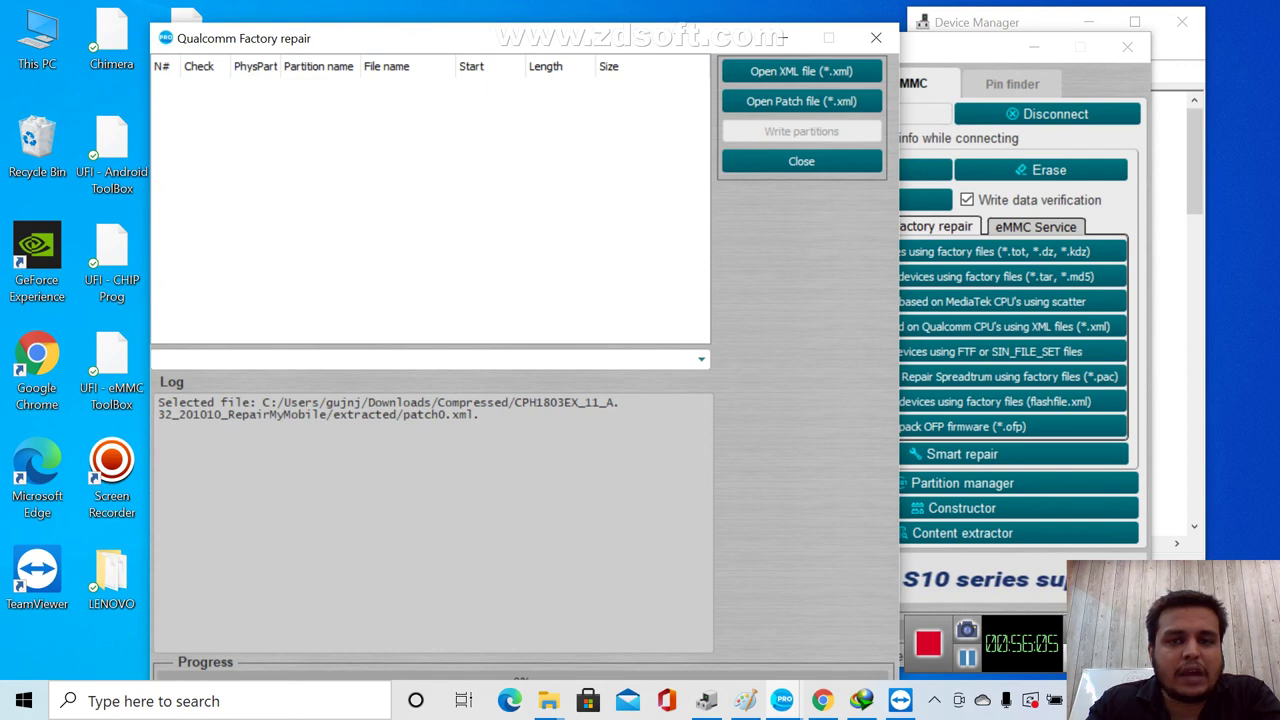
left_click(801, 71)
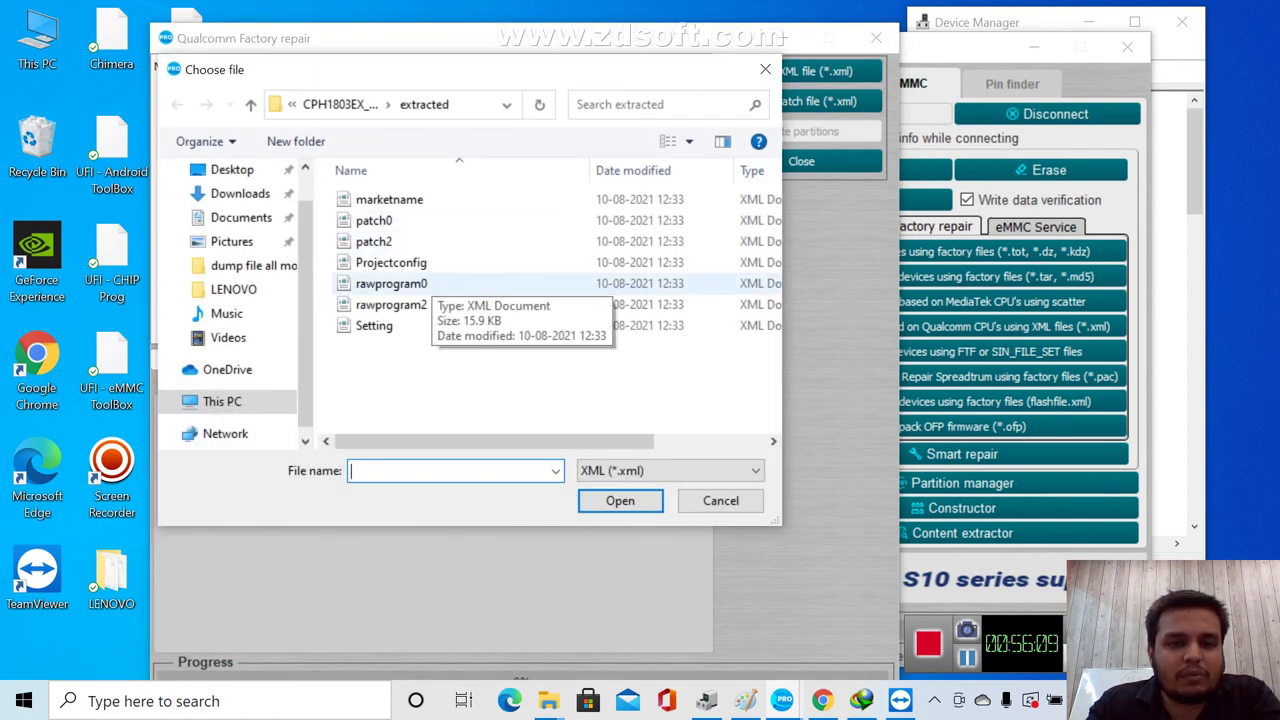
double_click(391, 283)
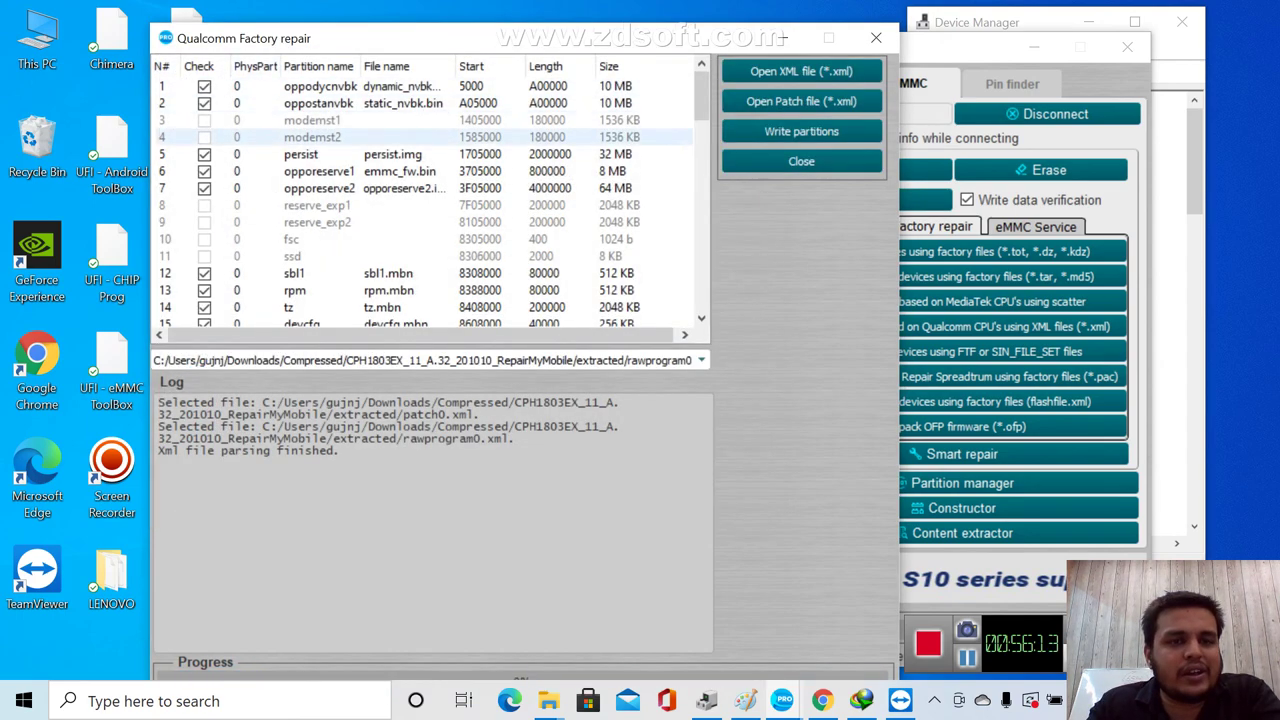
scroll(430, 200, "down", 2)
scroll(430, 200, "down", 15)
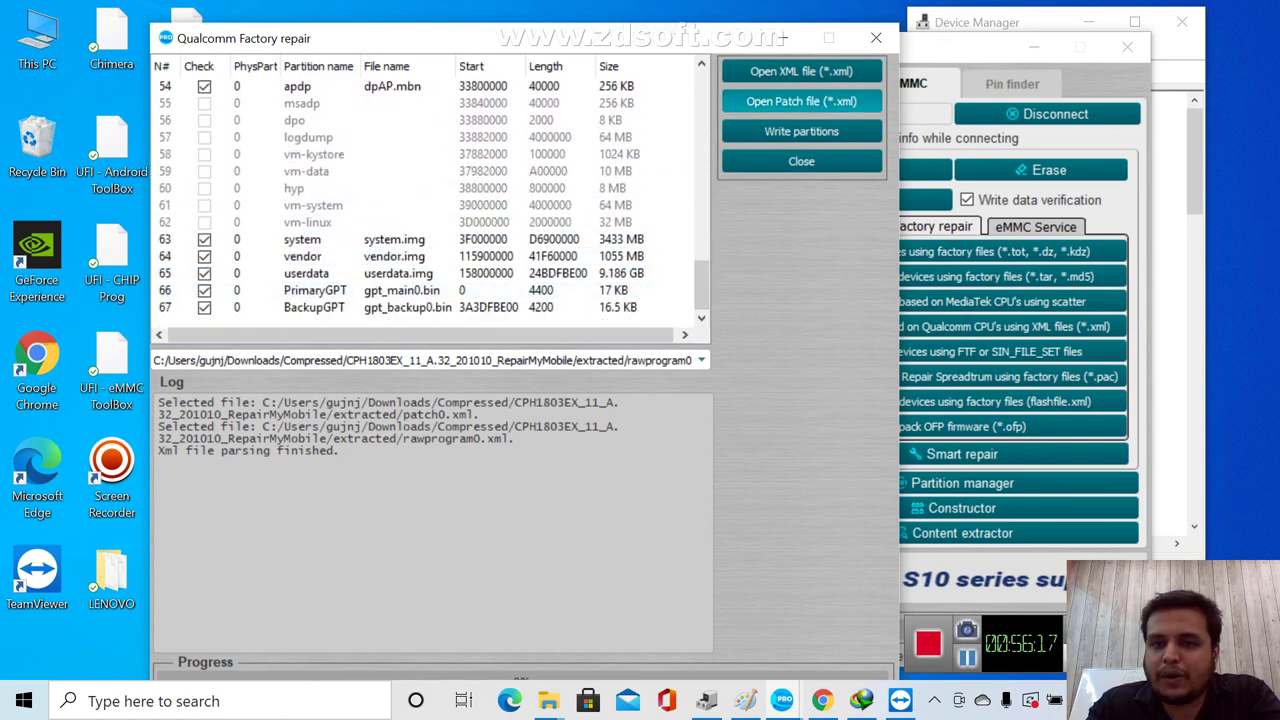
Load patch0.xml again as the patch file, review the partitions, and close Qualcomm Factory repair without writing
left_click(801, 101)
double_click(373, 220)
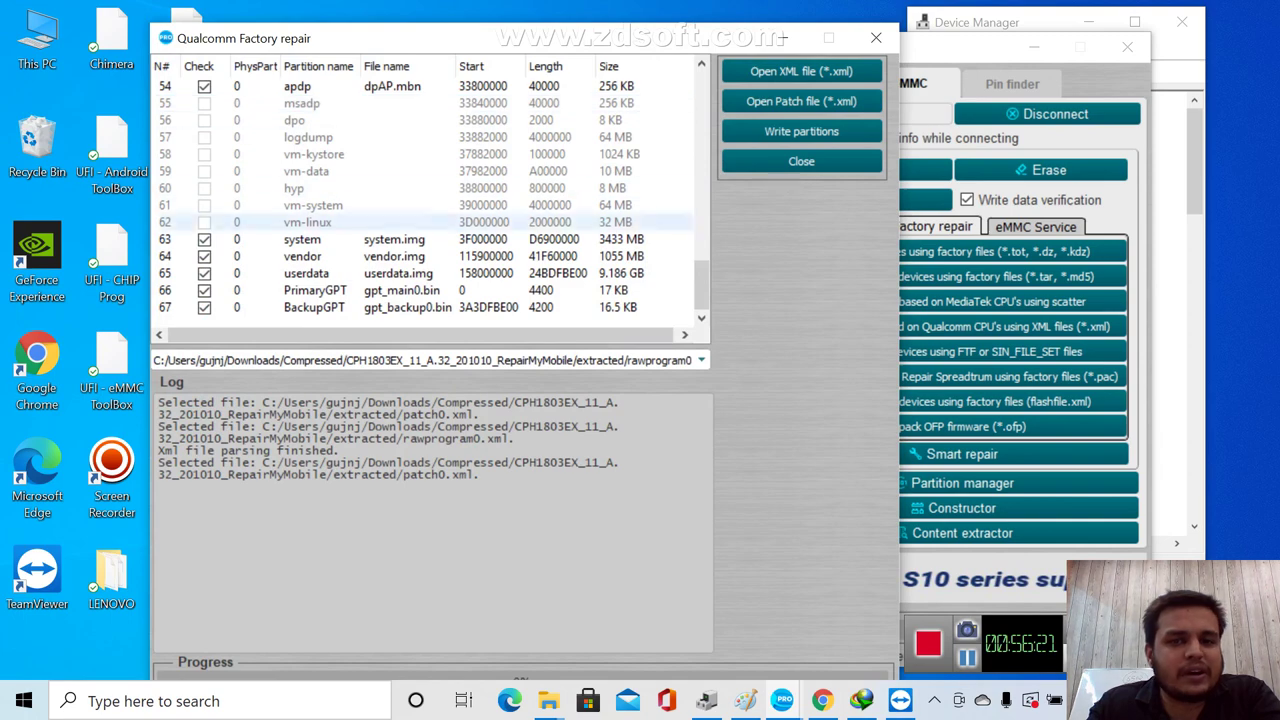
left_click_drag(702, 285, 702, 138)
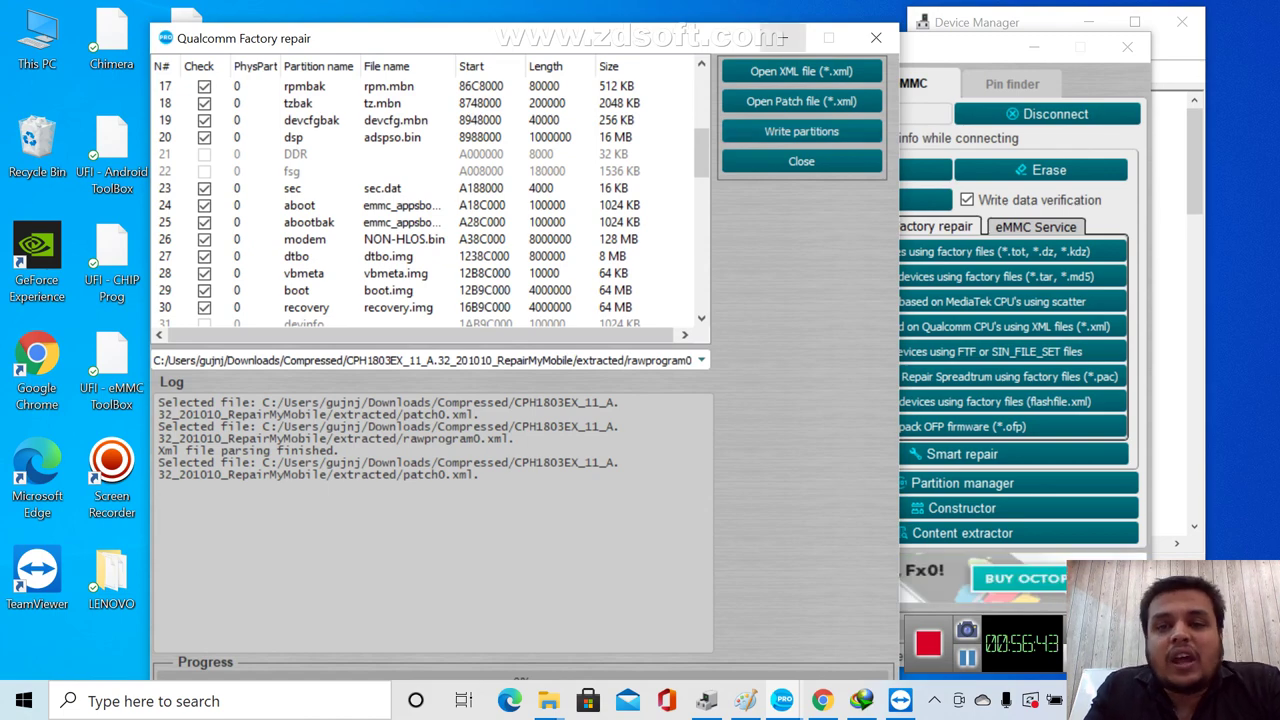
left_click(801, 161)
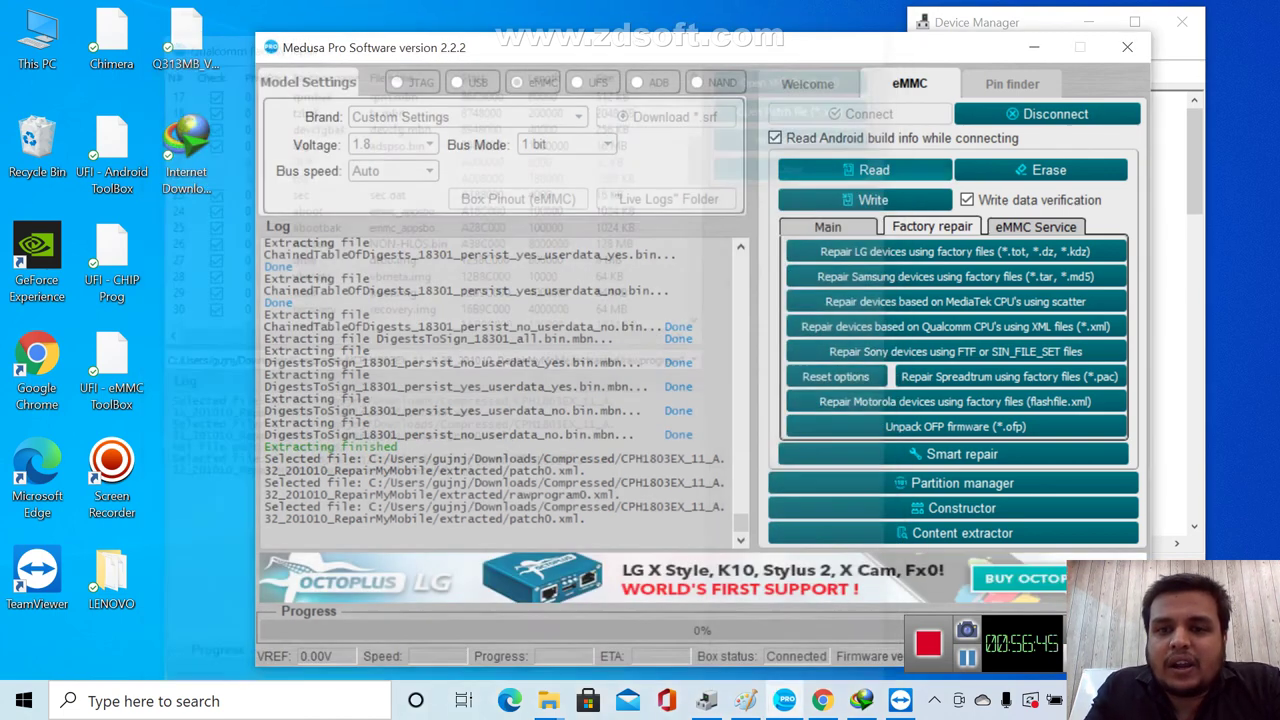